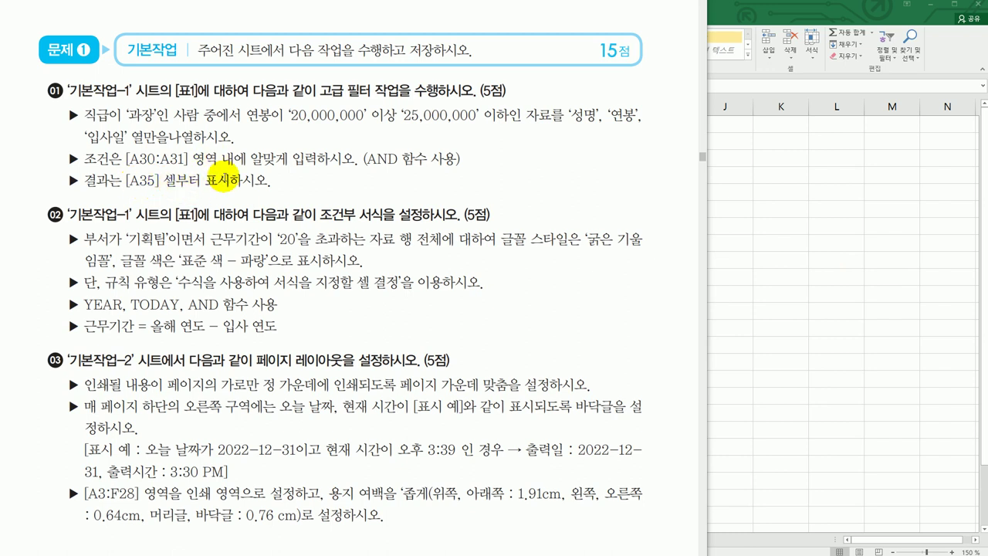
Switch to the Excel workbook and enter the criteria heading "조건" in cell A30 of the 기본작업-1 sheet
key("alt+Tab")
scroll(772, 313, "down", 3)
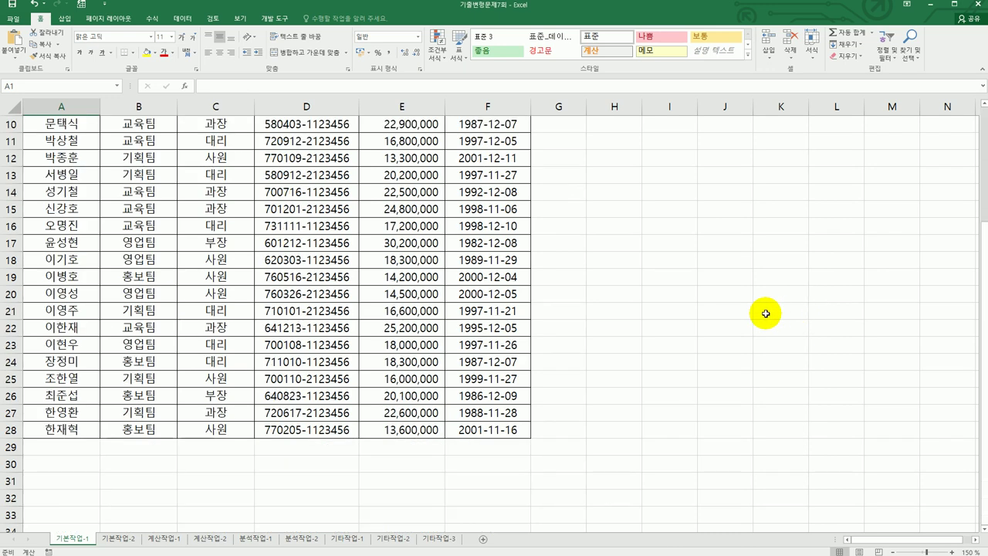
left_click(82, 466)
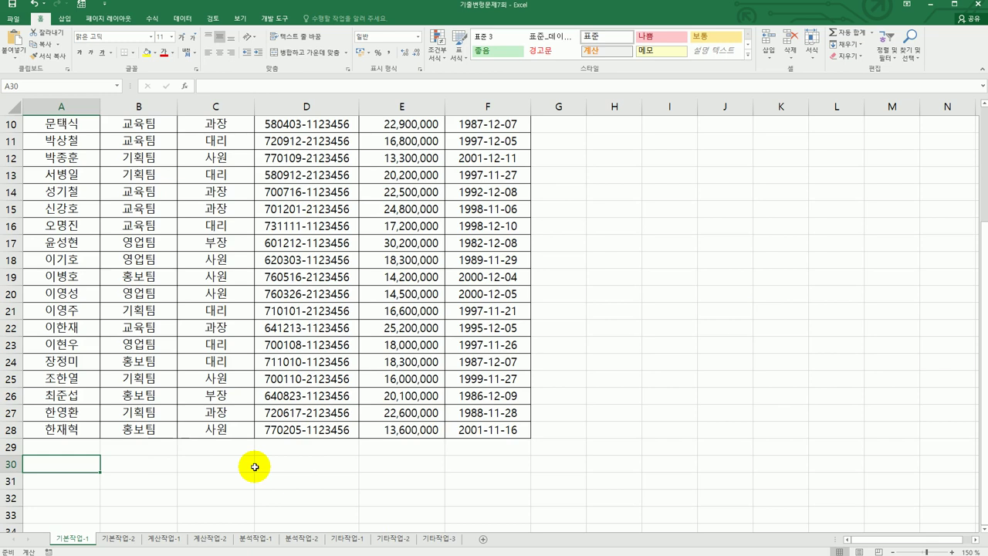
type("w")
key("BackSpace")
type("조건")
key("Return")
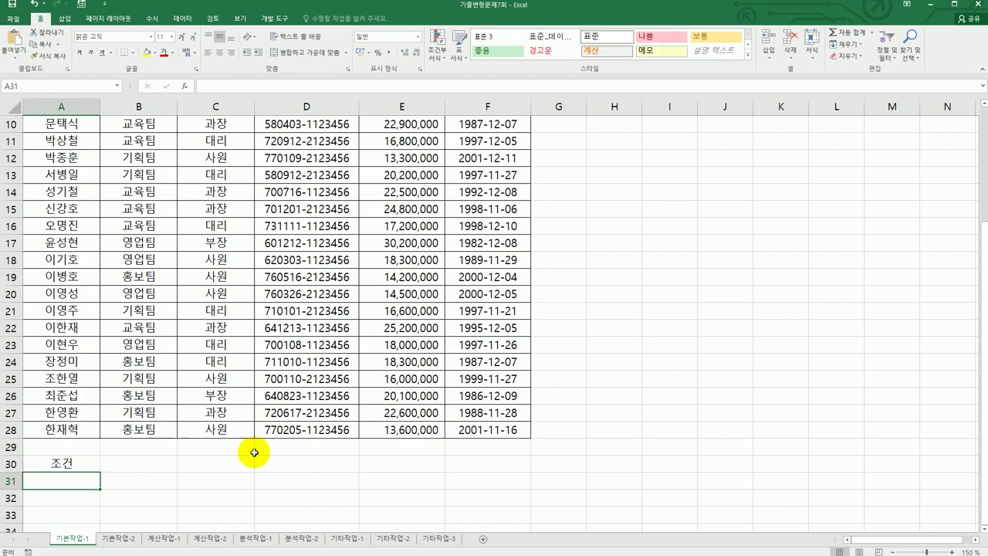
Begin an AND formula in A31 whose first condition is C4="과장"
key("alt+Tab")
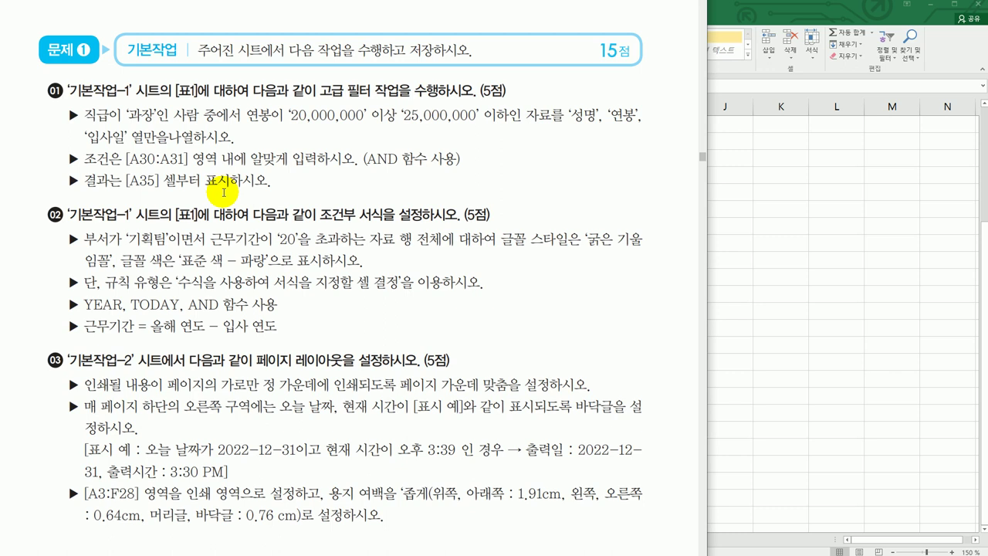
key("alt+Tab")
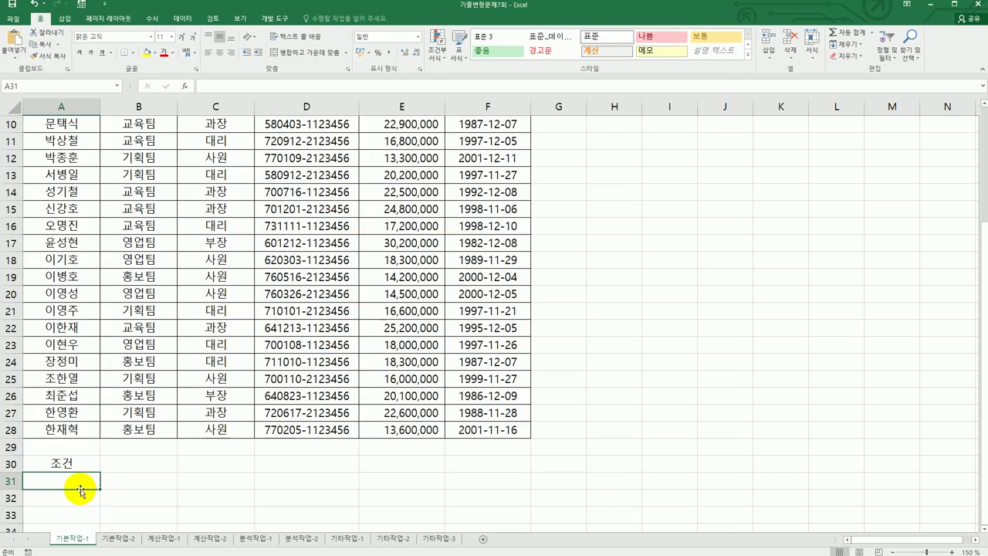
type("=")
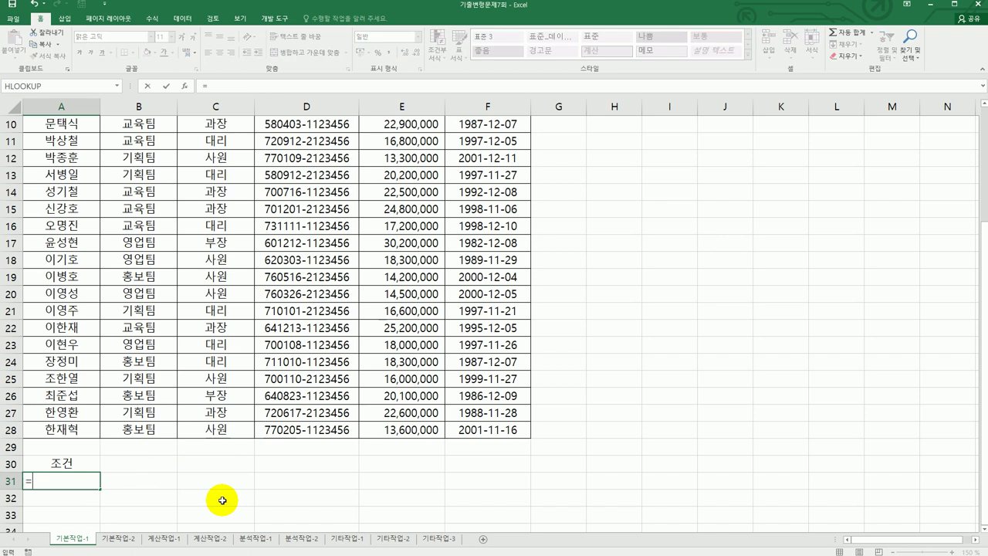
type("and(")
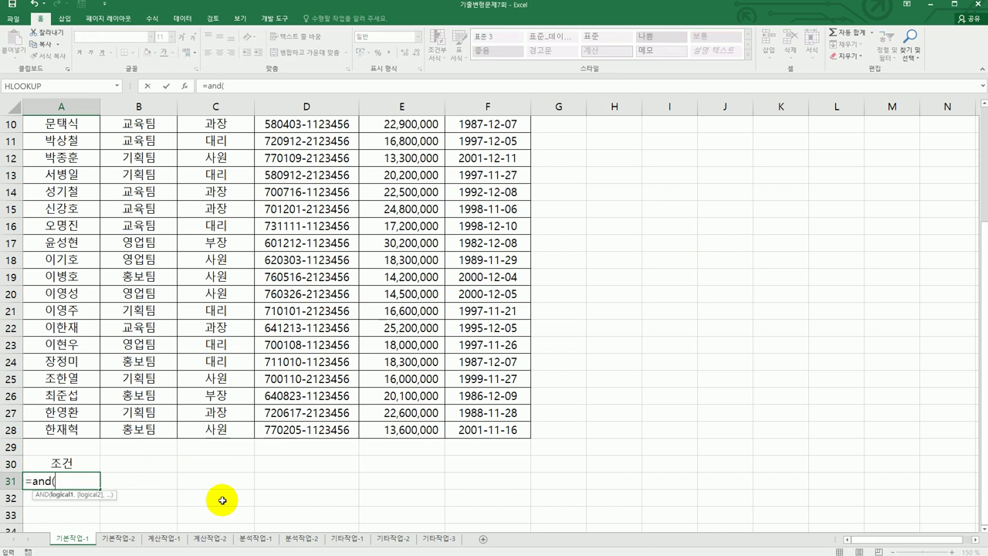
scroll(222, 500, "up", 3)
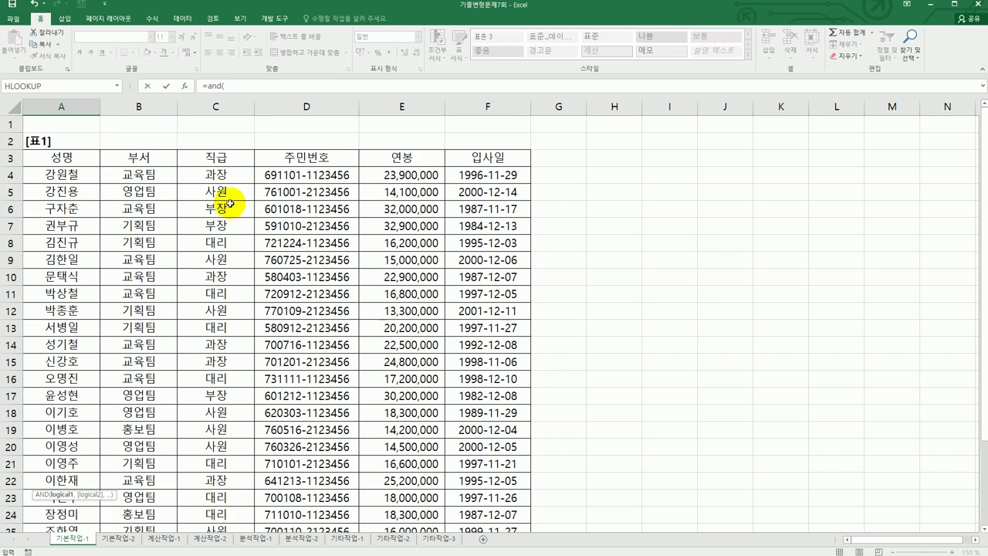
left_click(228, 179)
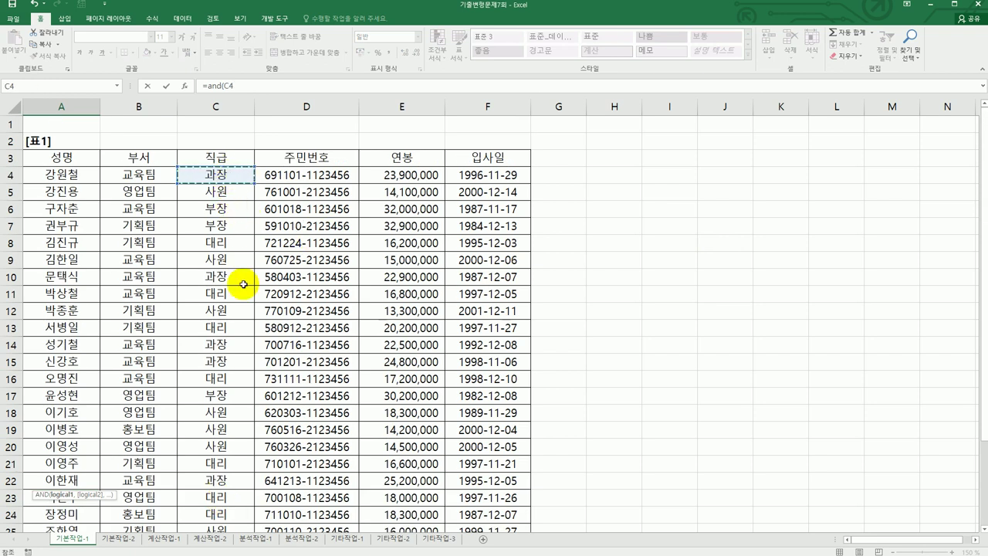
scroll(243, 284, "down", 4)
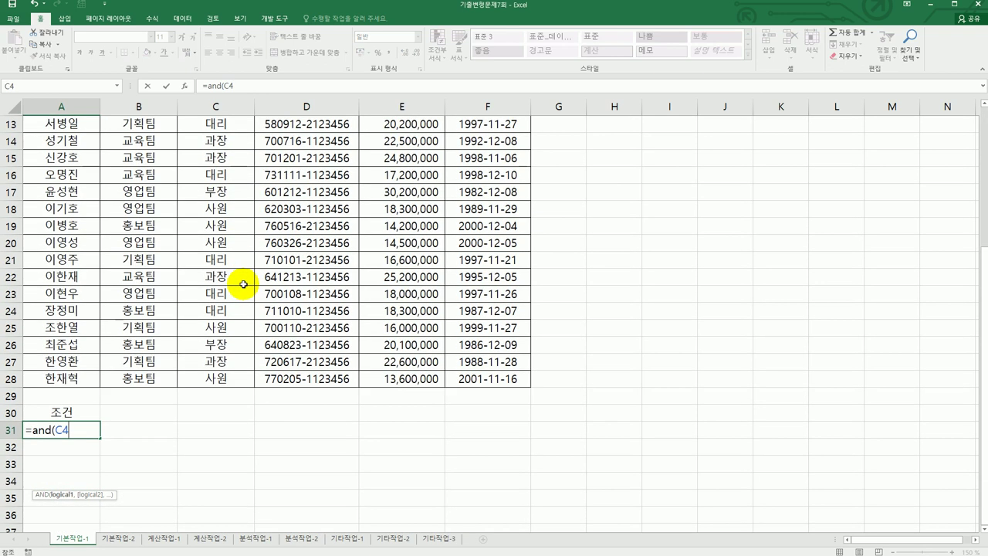
type("=\"괒")
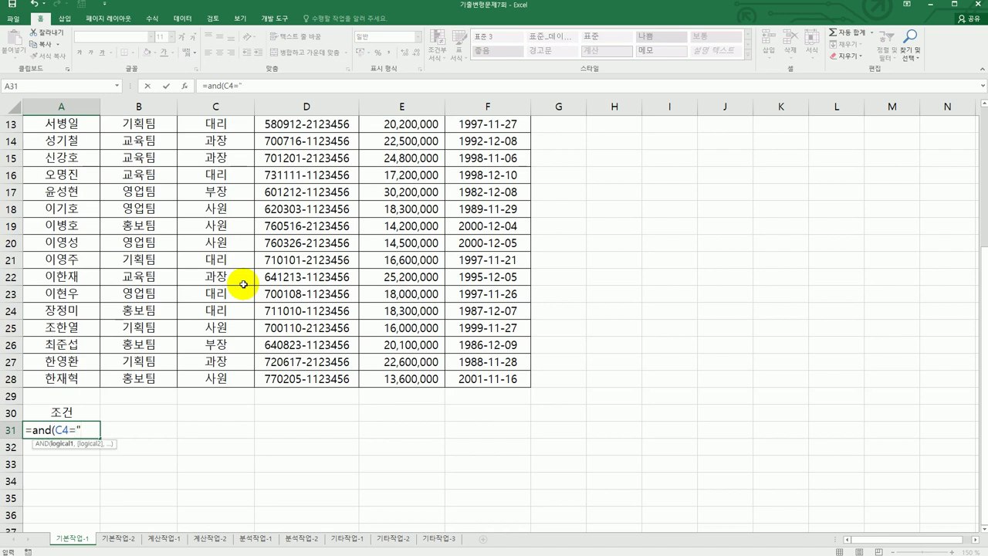
type("장\"")
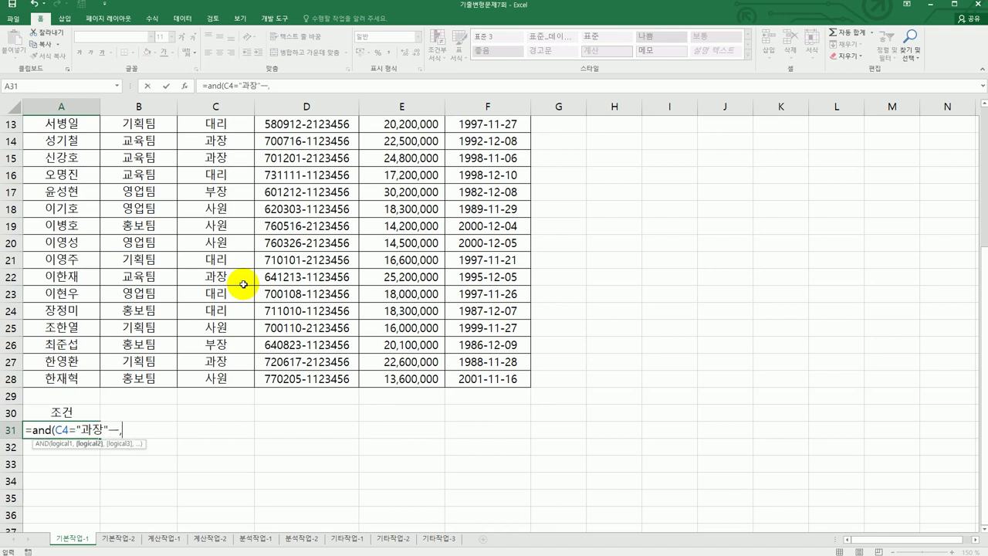
type(",")
Add the minimum salary condition E4>=20000000 as the second argument of the A31 formula
scroll(469, 266, "up", 3)
scroll(469, 267, "up", 1)
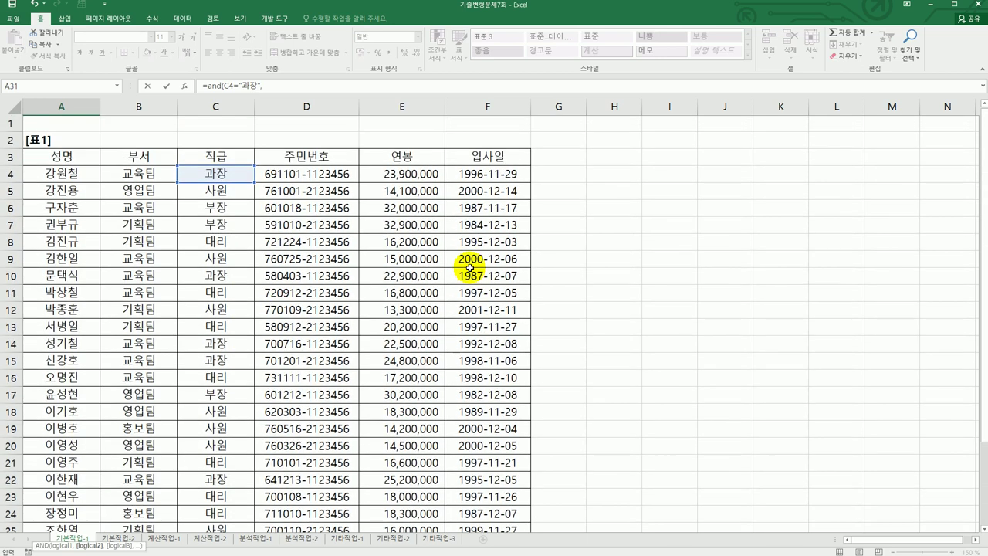
left_click(411, 173)
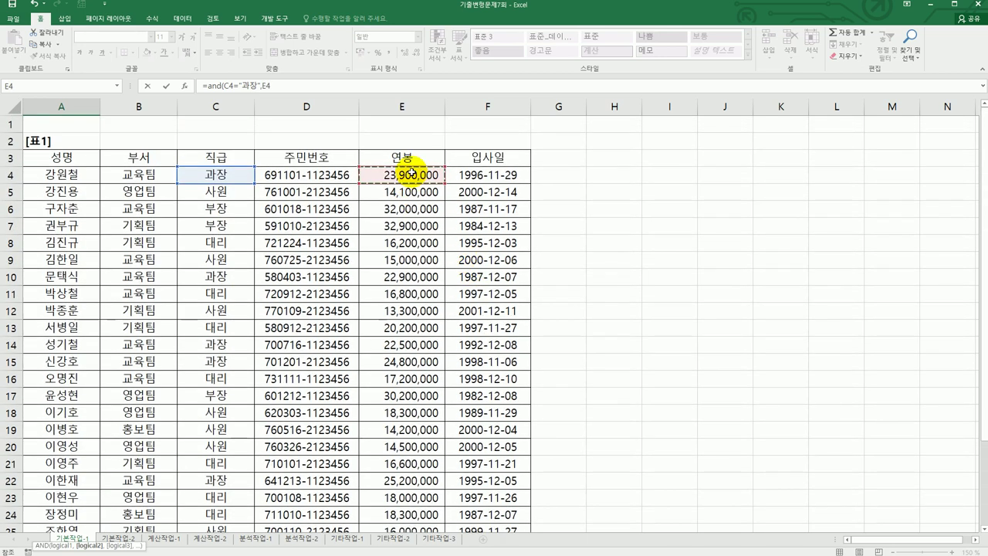
type(">=")
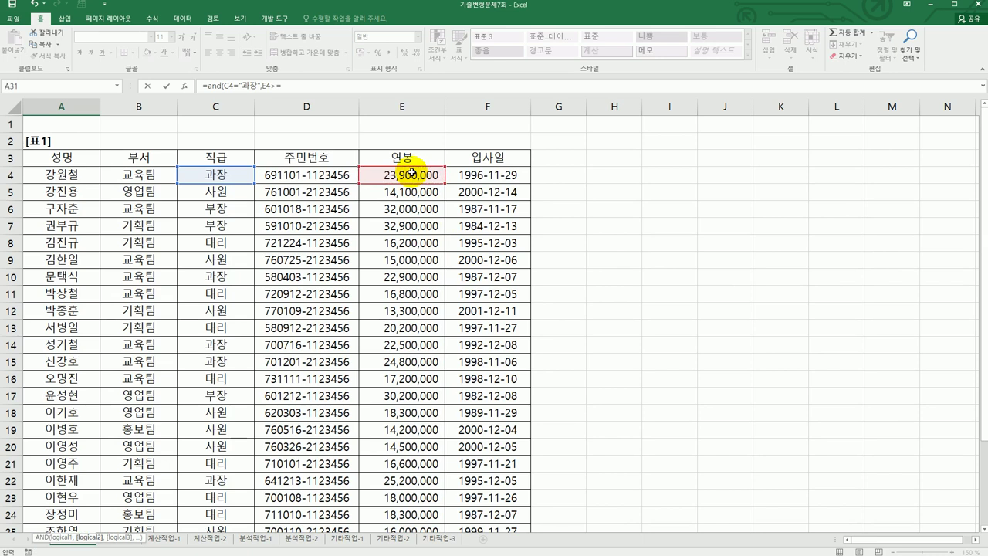
scroll(408, 185, "down", 3)
type("2")
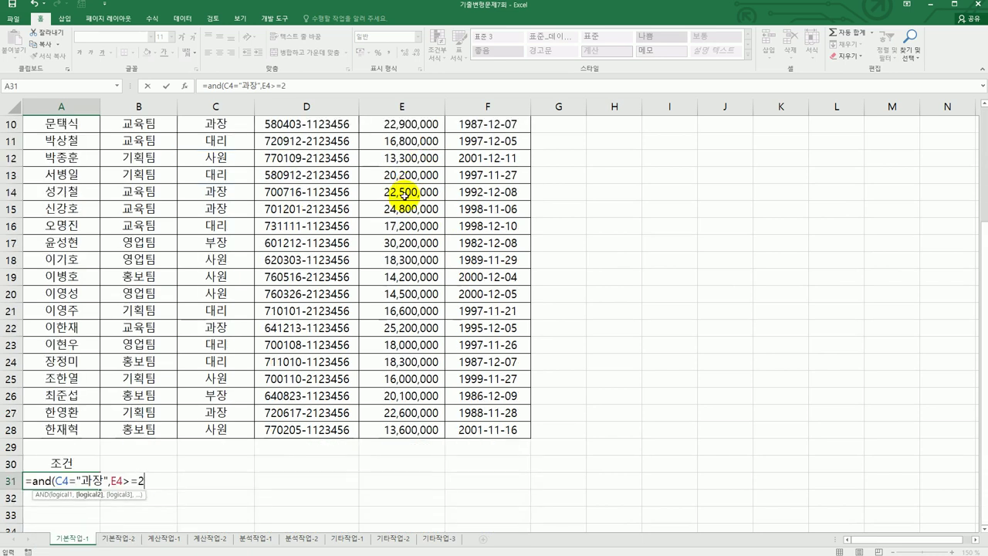
type("0000000,")
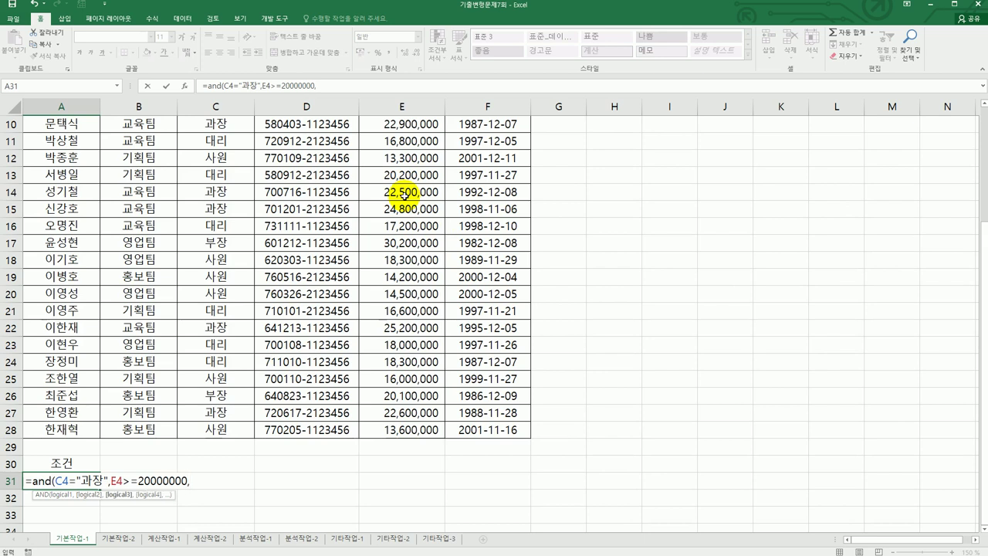
Add the maximum salary condition E4<=25000000 as the third argument and complete the AND formula in A31
scroll(405, 195, "up", 3)
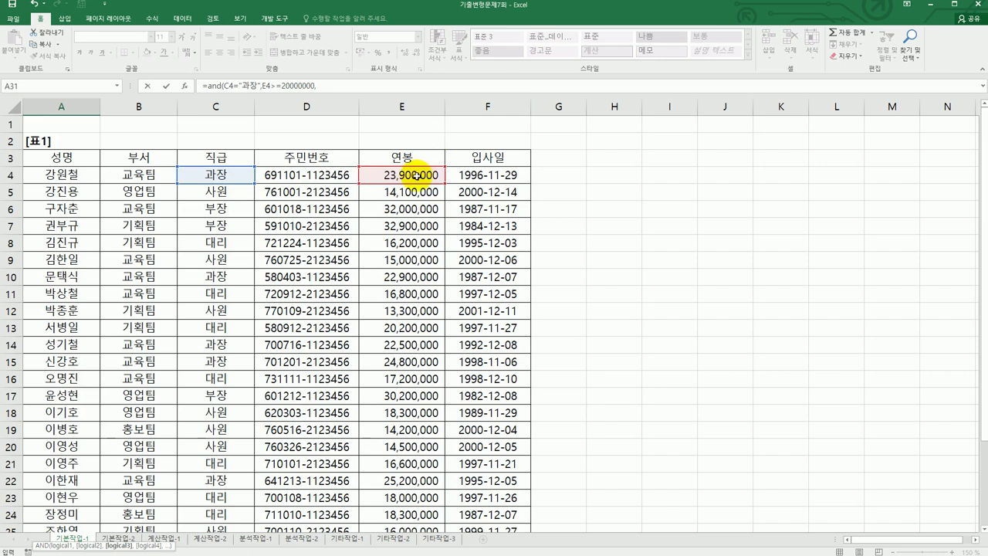
left_click(415, 176)
scroll(627, 229, "down", 3)
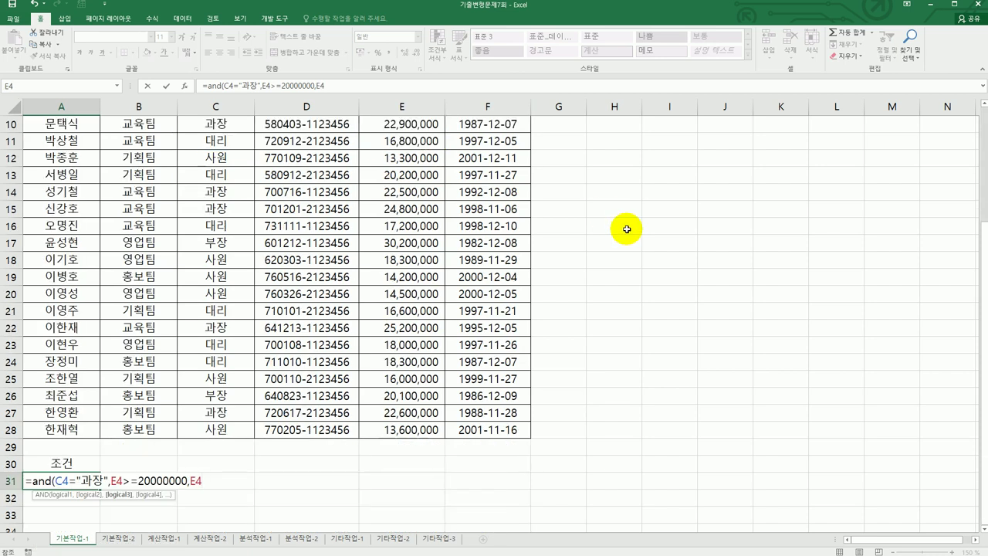
type("<=25000000")
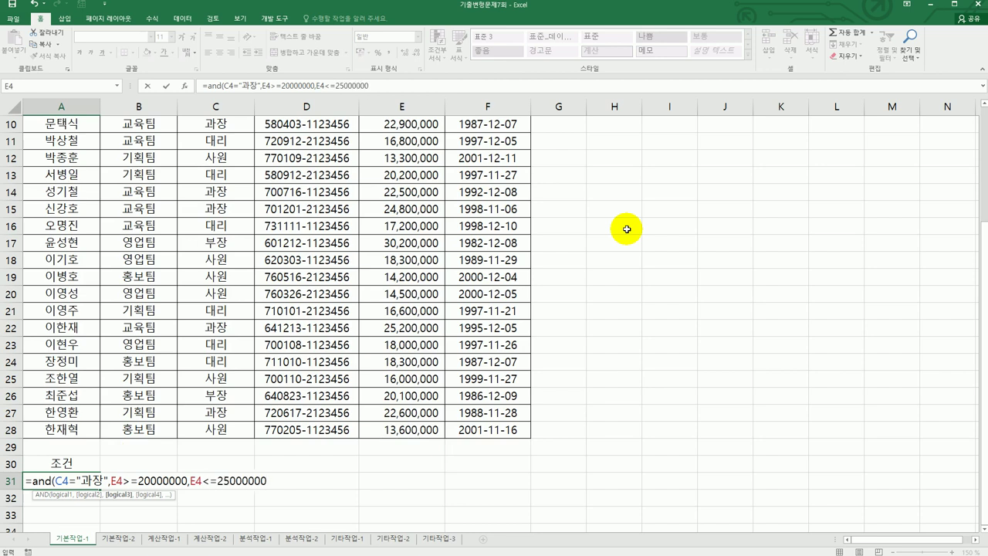
type(")")
key("Return")
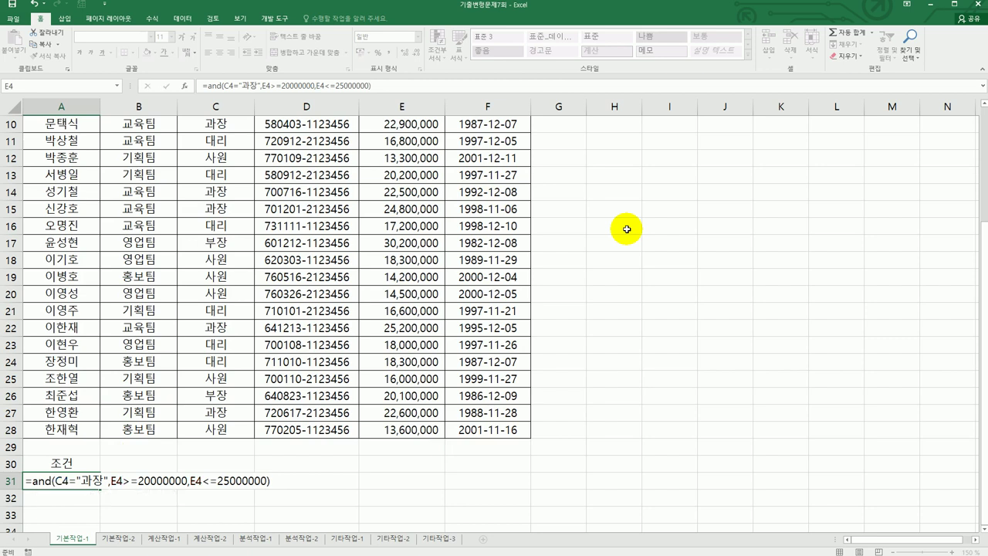
key("Return")
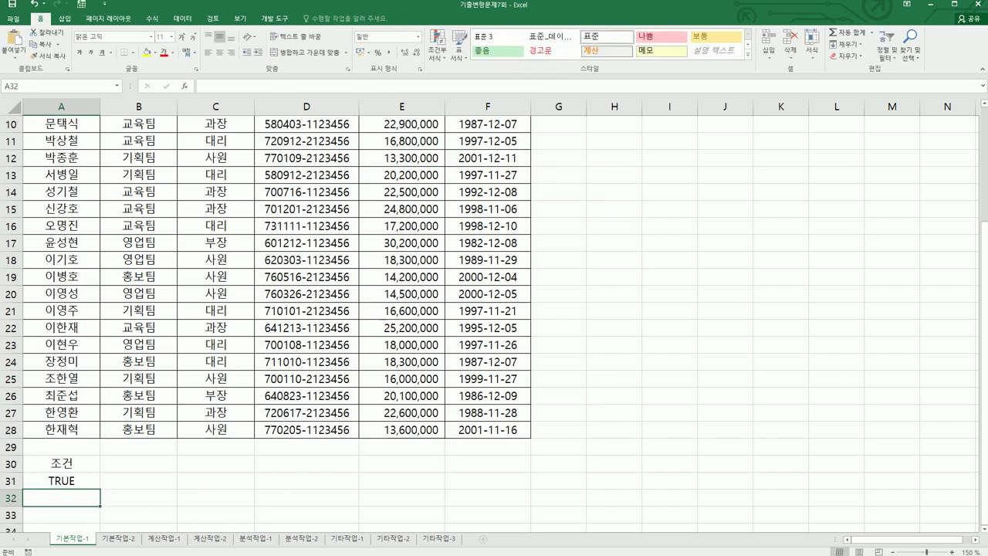
Copy the 성명, 연봉 and 입사일 headers from row 3 of the table to the output area starting at A35
key("alt+Tab")
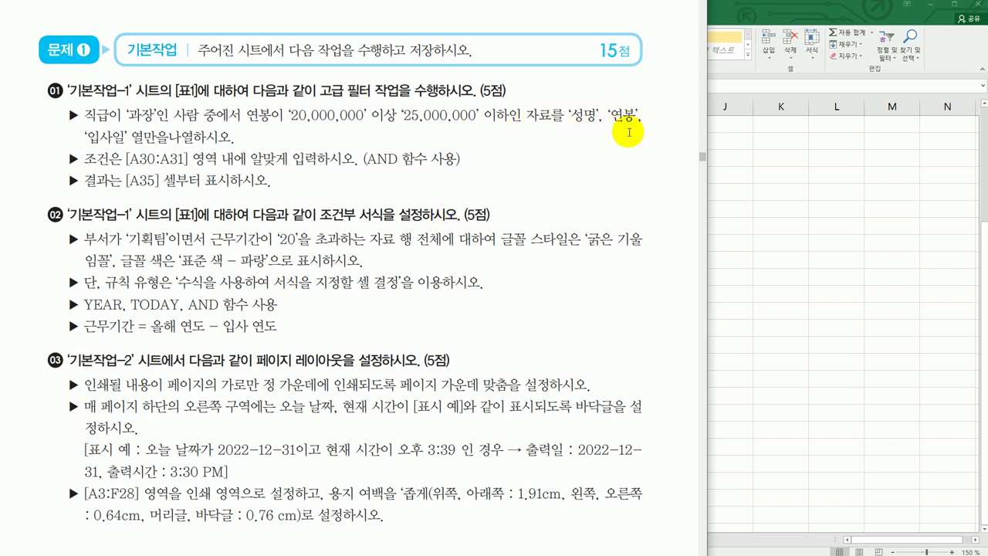
key("alt+Tab")
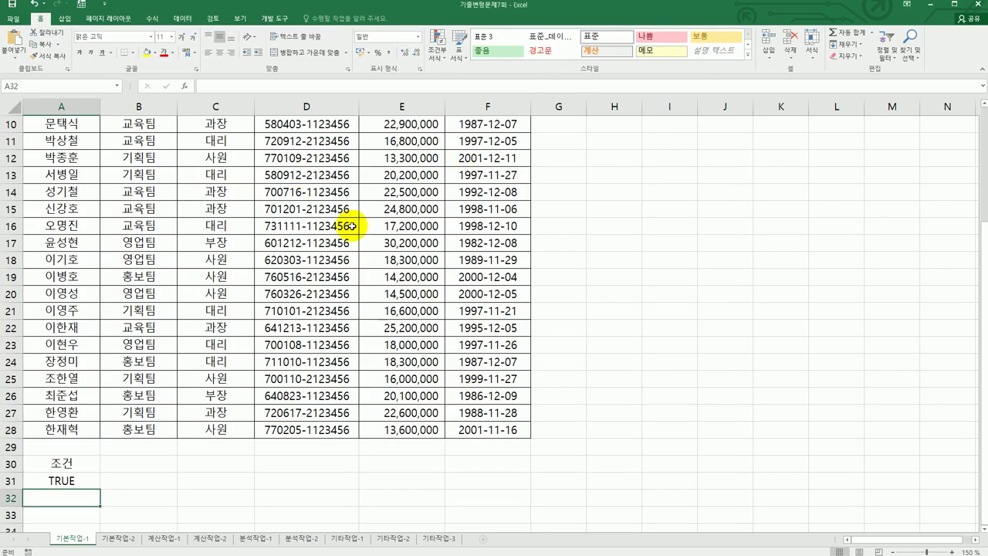
scroll(325, 224, "up", 3)
left_click(68, 159)
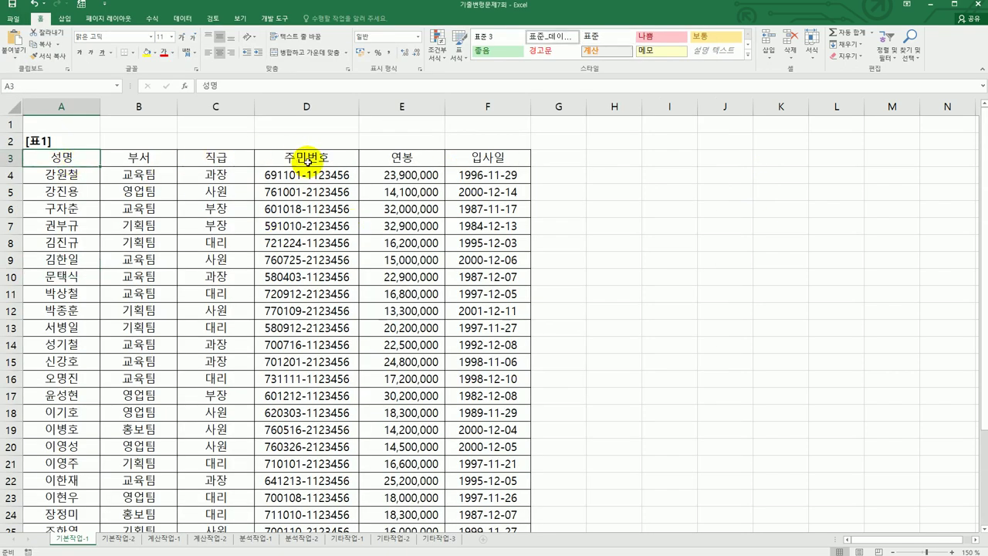
left_click(397, 157, "ctrl")
left_click(455, 158, "ctrl")
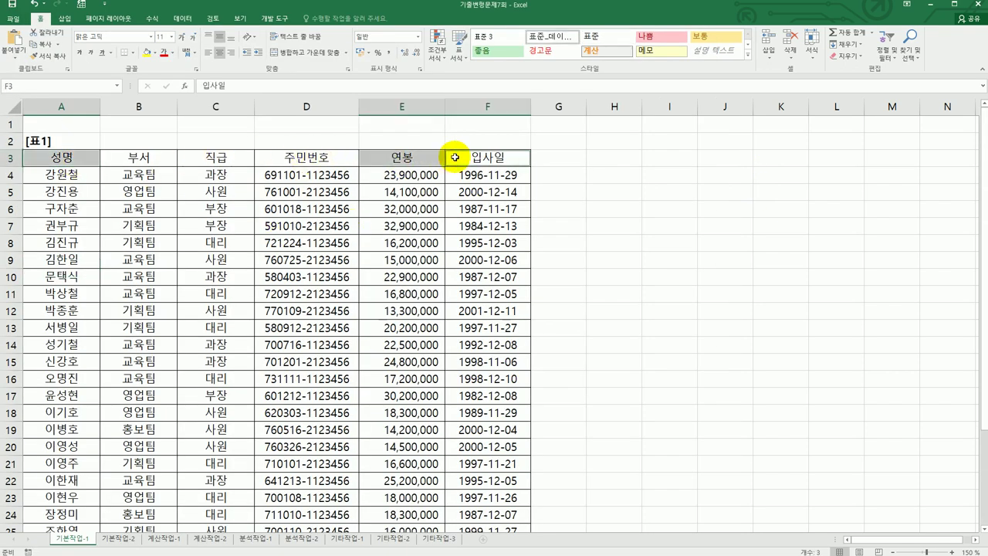
key("ctrl+c")
scroll(439, 221, "down", 5)
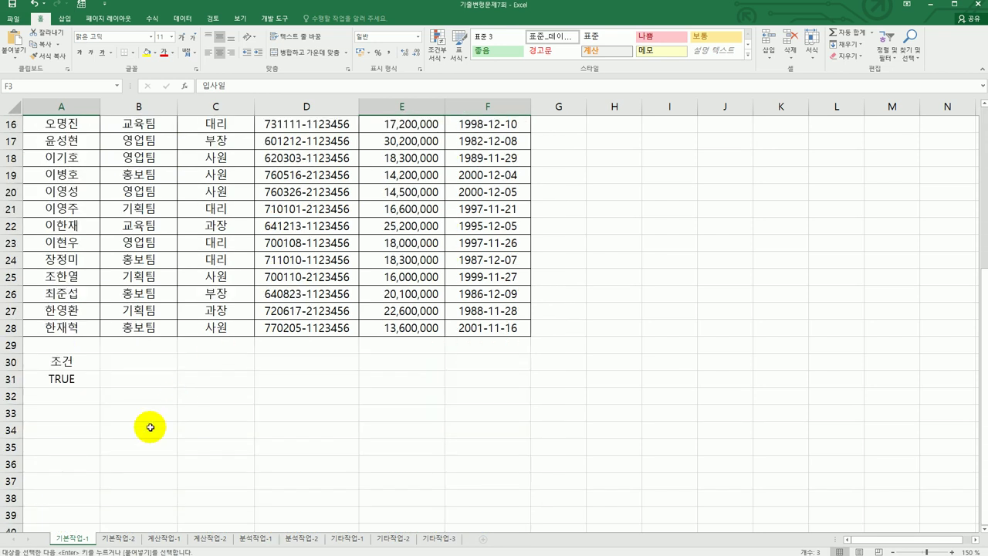
left_click(57, 448)
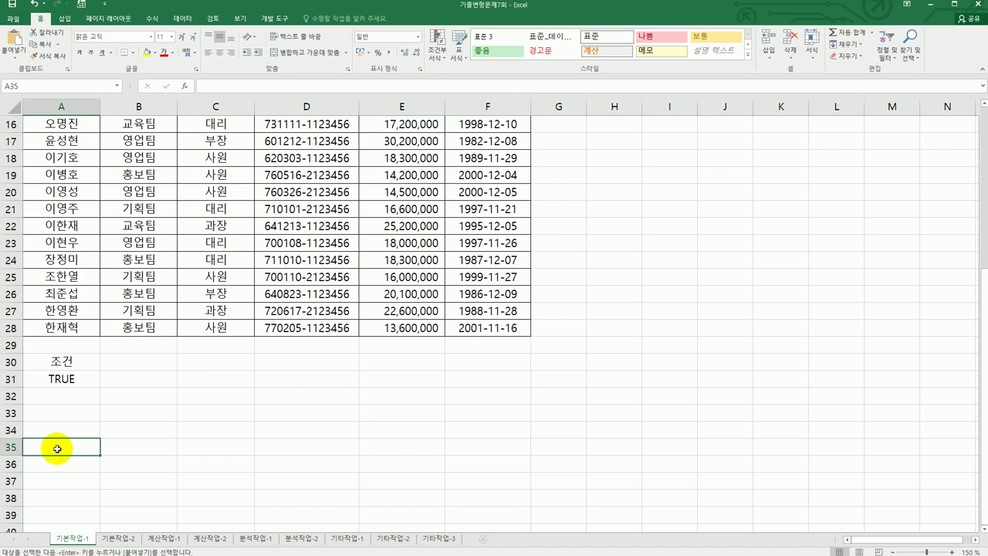
key("ctrl+v")
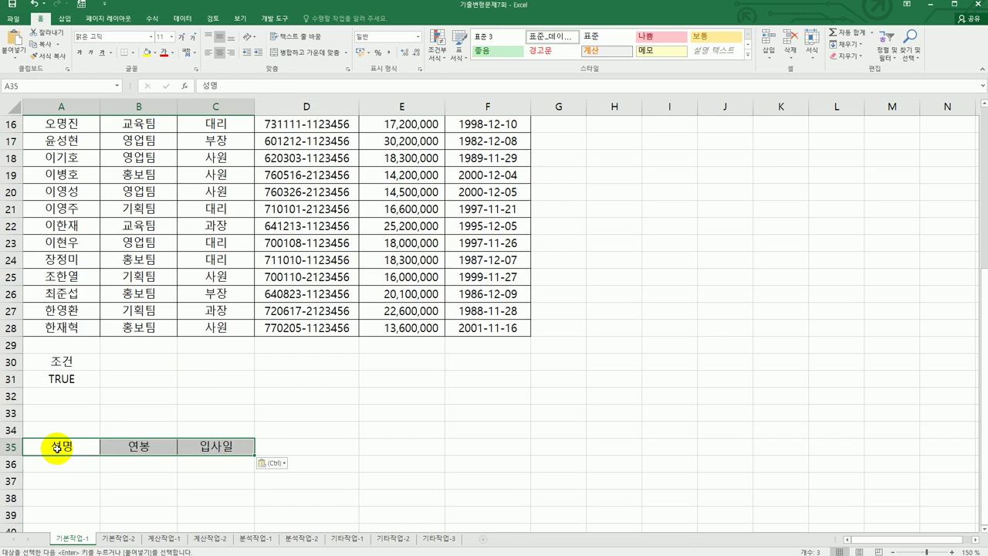
Start an Advanced Filter on the table range A3:F28 and set its criteria range to A30:A31
left_click(200, 277)
scroll(200, 277, "up", 3)
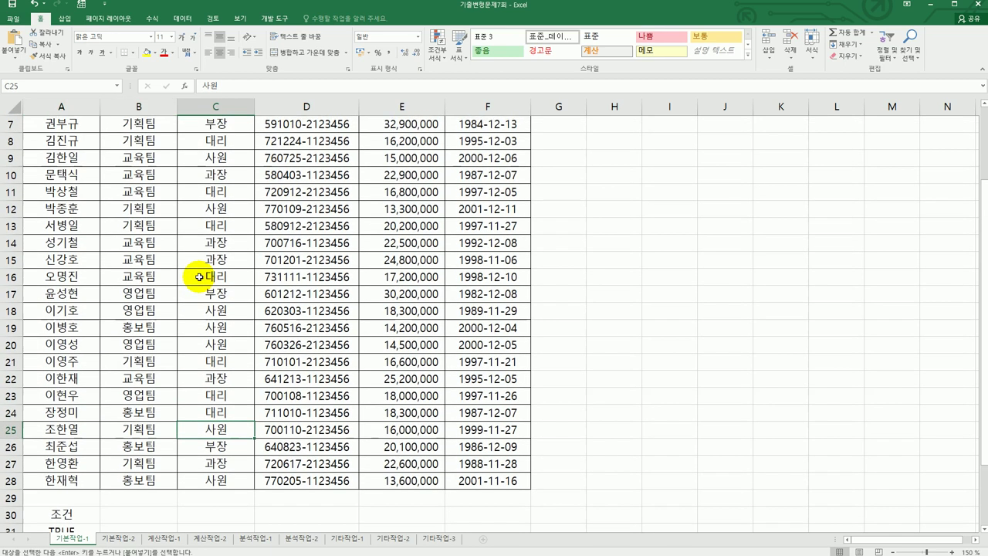
scroll(200, 277, "up", 2)
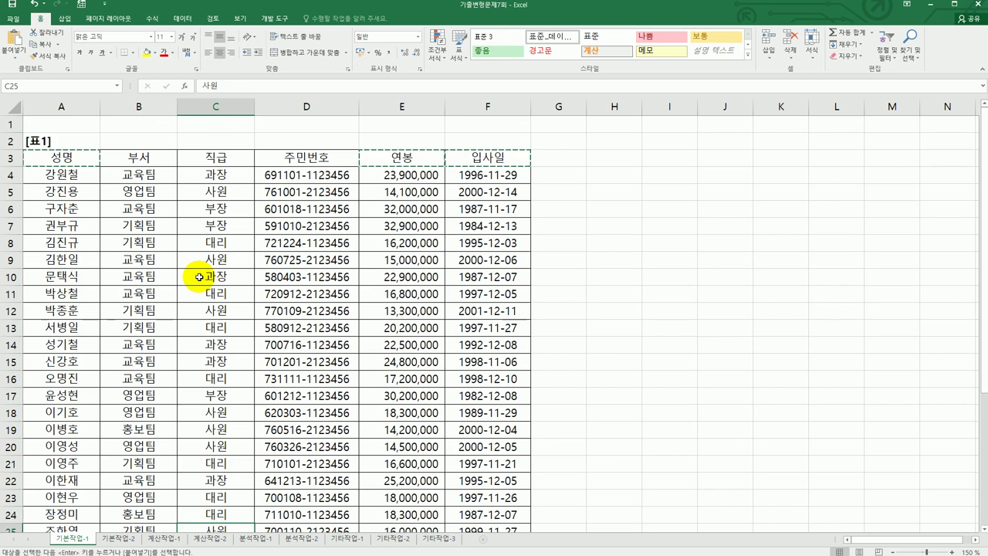
left_click(182, 18)
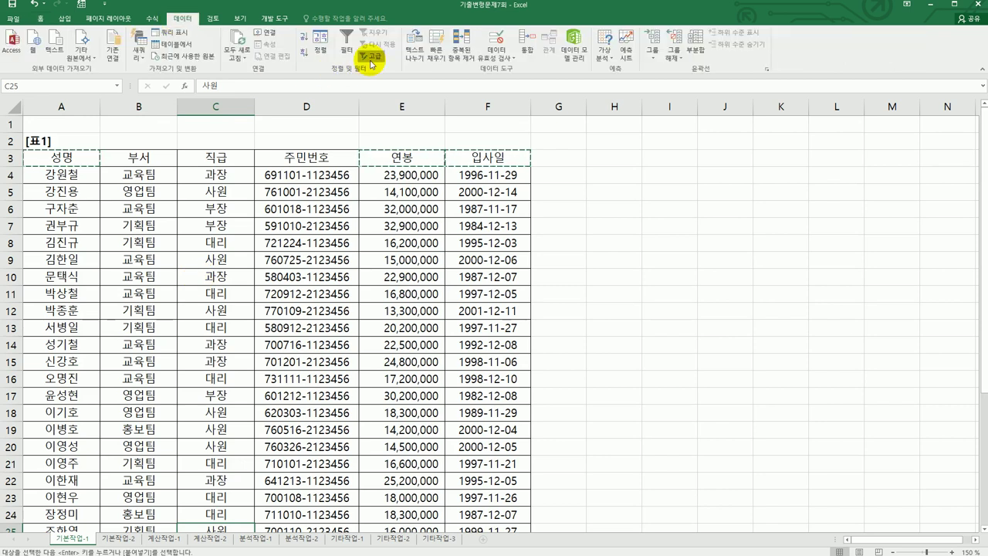
left_click(371, 58)
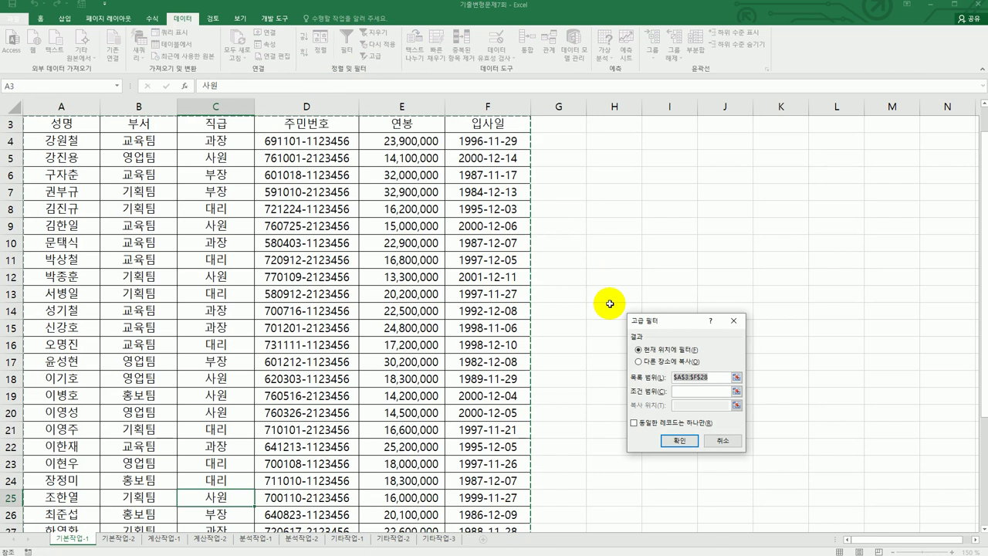
scroll(610, 304, "down", 2)
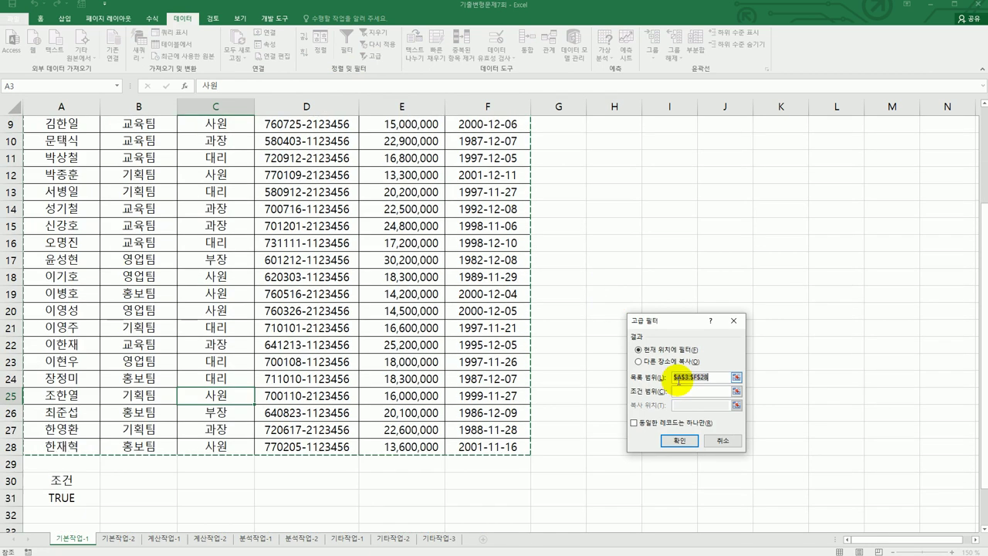
left_click(679, 390)
left_click_drag(64, 489, 65, 498)
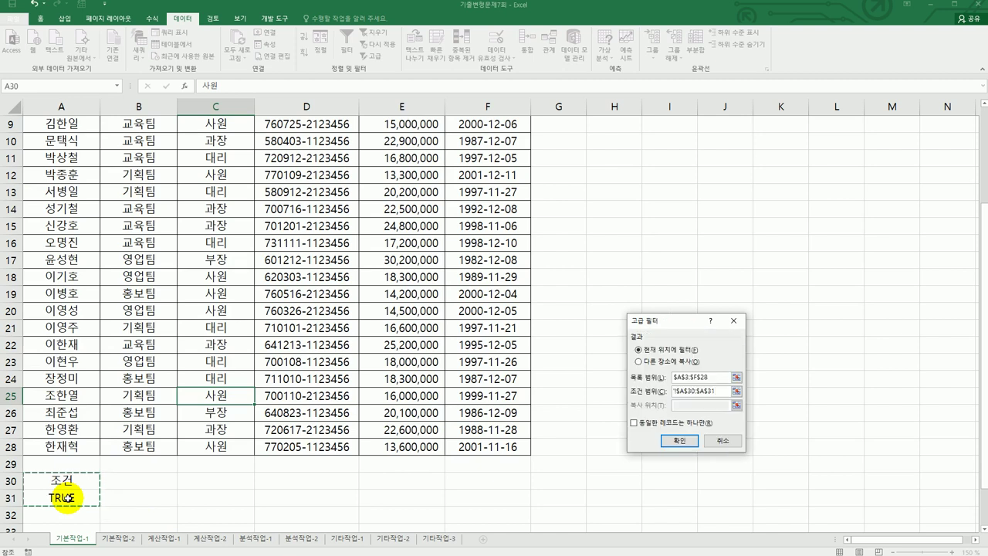
Set the filter to copy its results to another location with the headers A35:C35 as destination, and run it
scroll(313, 492, "down", 1)
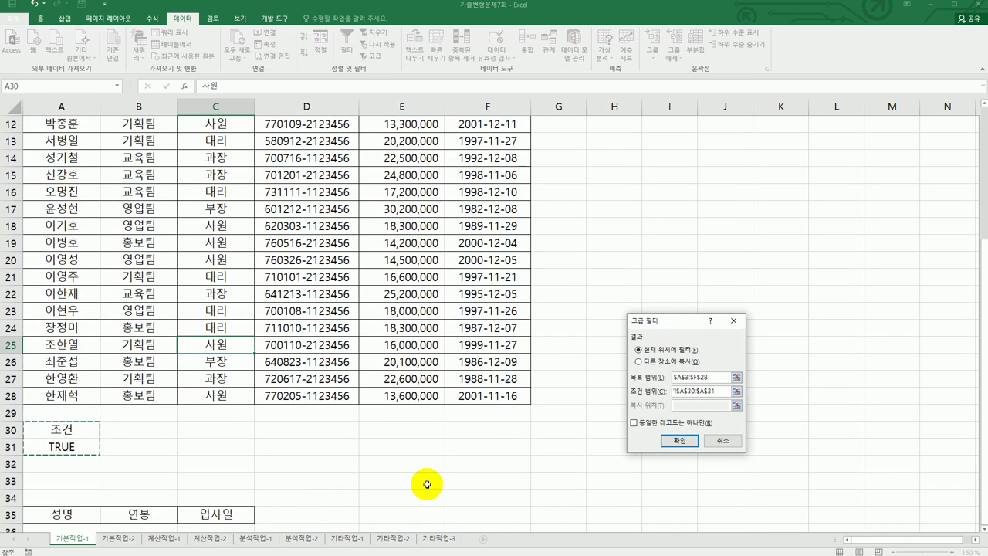
left_click(649, 364)
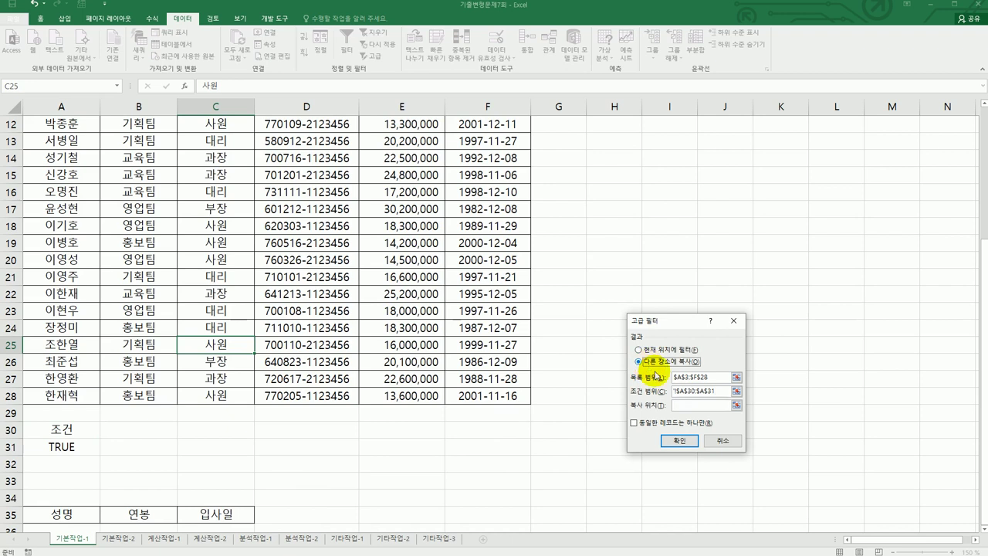
scroll(363, 462, "down", 1)
left_click_drag(98, 464, 241, 466)
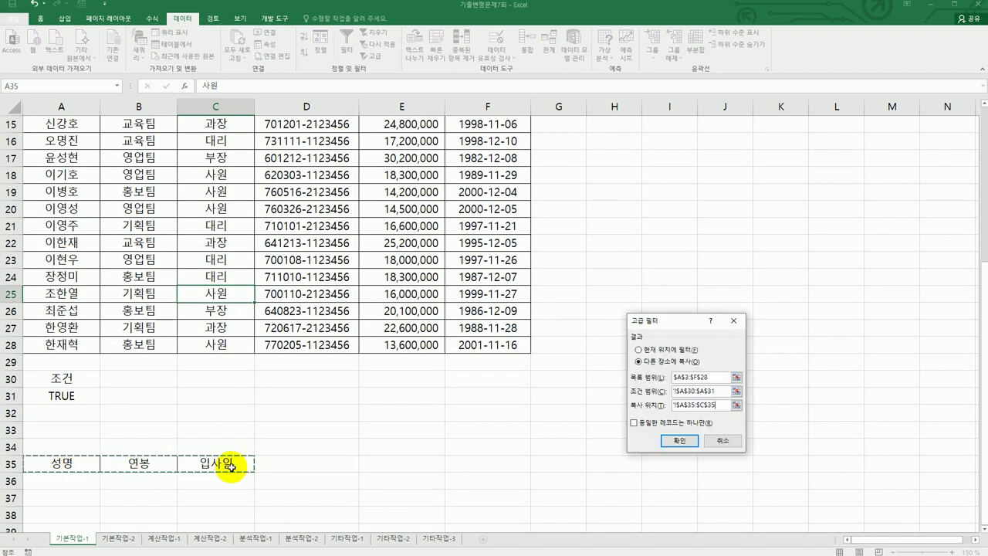
left_click(674, 442)
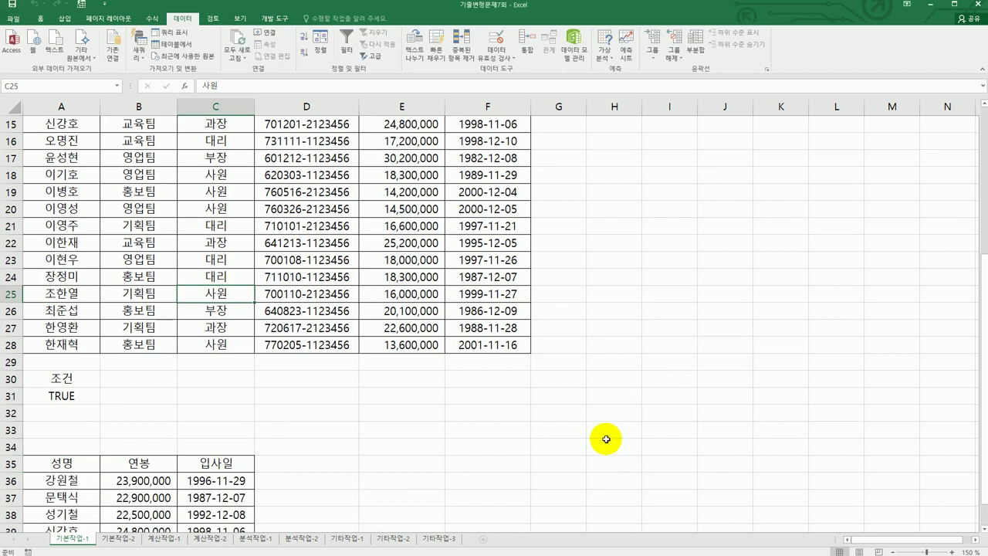
scroll(610, 438, "down", 2)
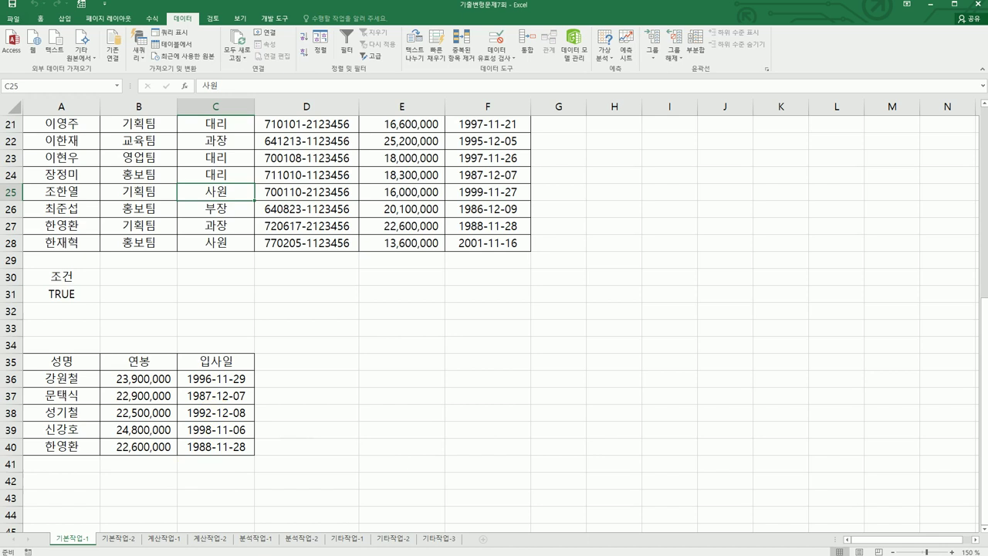
Switch to the assignment document and read task 02's conditional formatting requirements, including the functions and the definition of 근무기간
key("alt+Tab")
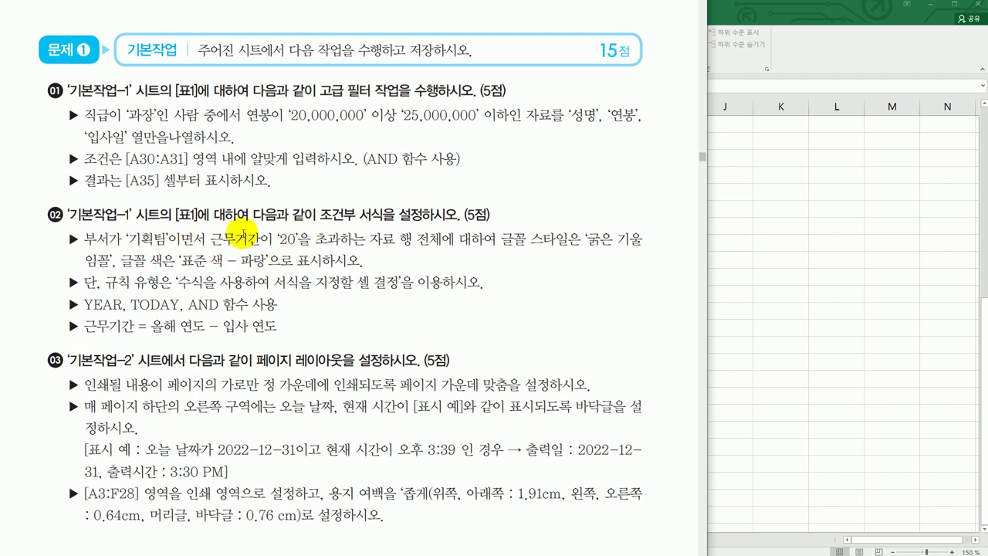
left_click_drag(188, 305, 218, 313)
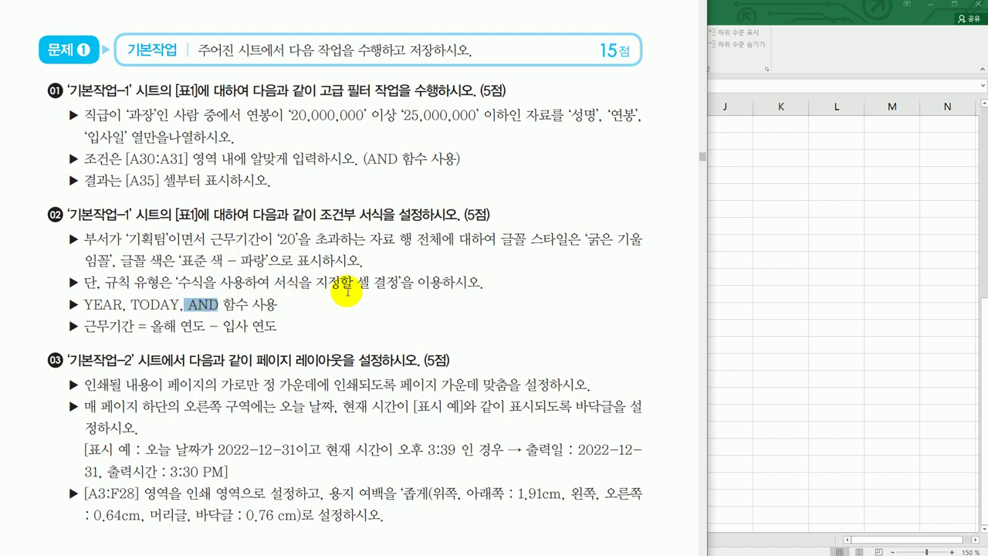
left_click(382, 261)
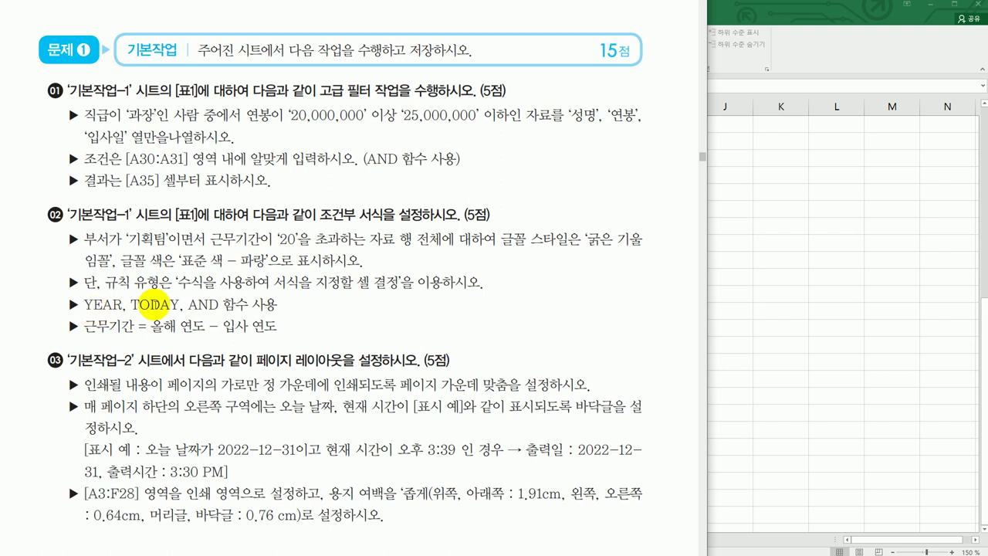
left_click_drag(138, 326, 198, 330)
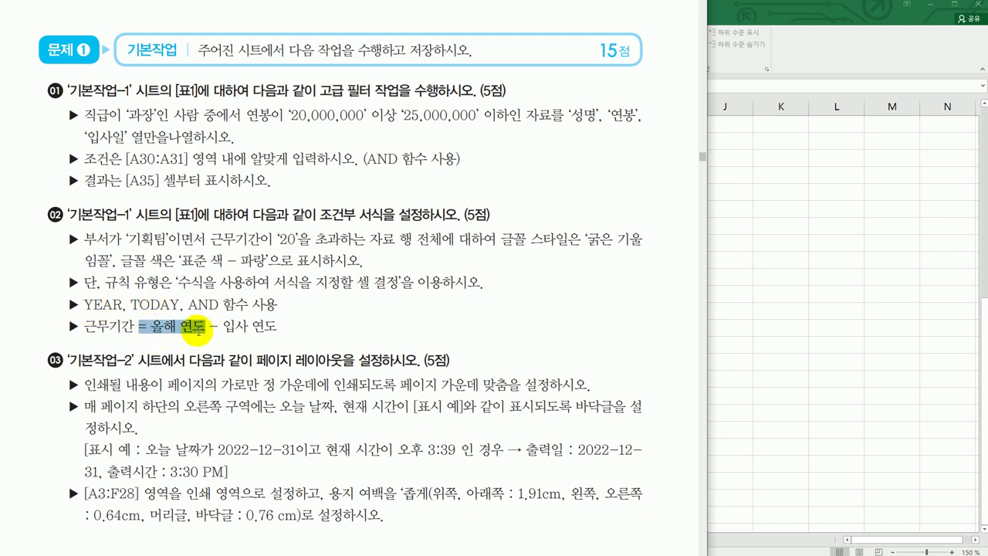
left_click(226, 329)
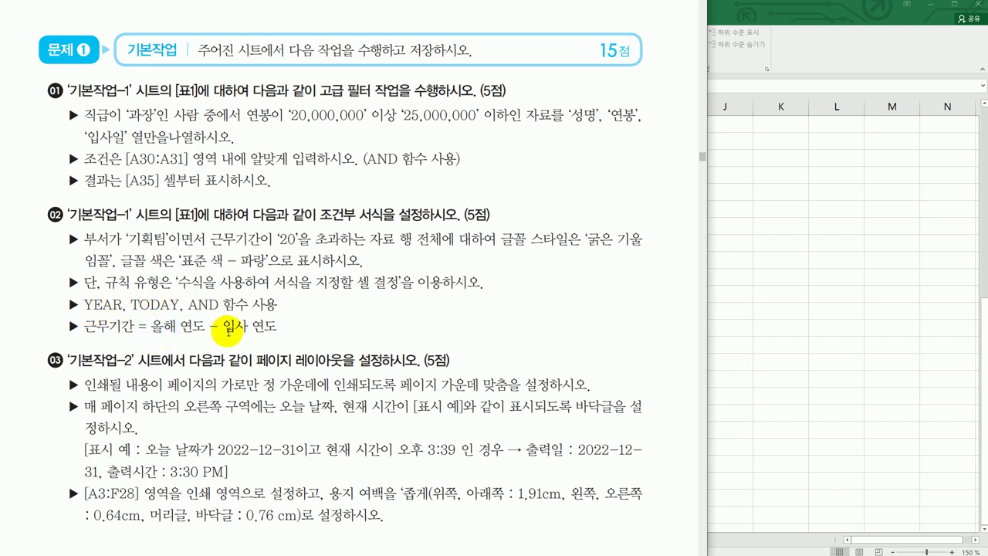
left_click_drag(223, 328, 278, 328)
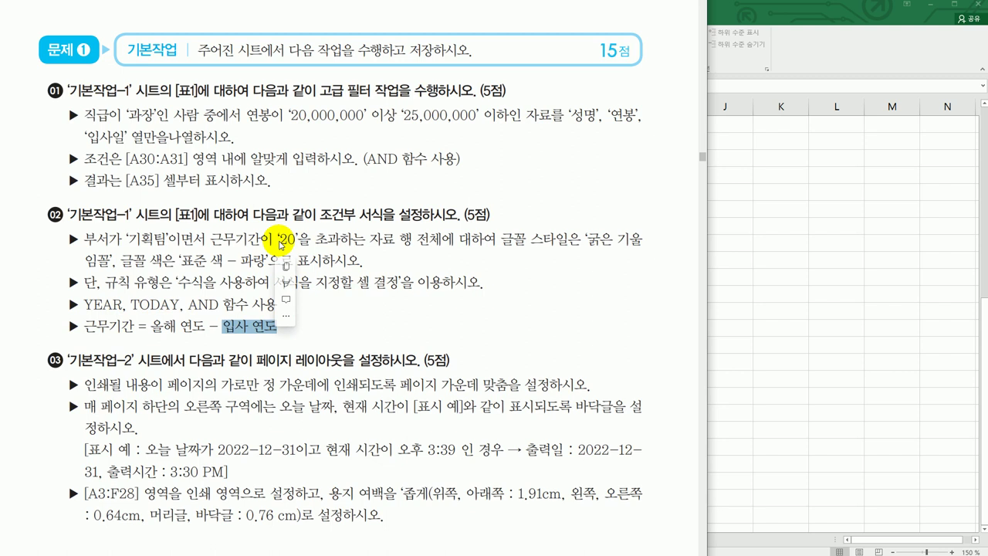
Back in Excel, create a new conditional formatting rule for A4:F28 of the rule type that determines cells with a formula
left_click(757, 302)
scroll(754, 298, "up", 7)
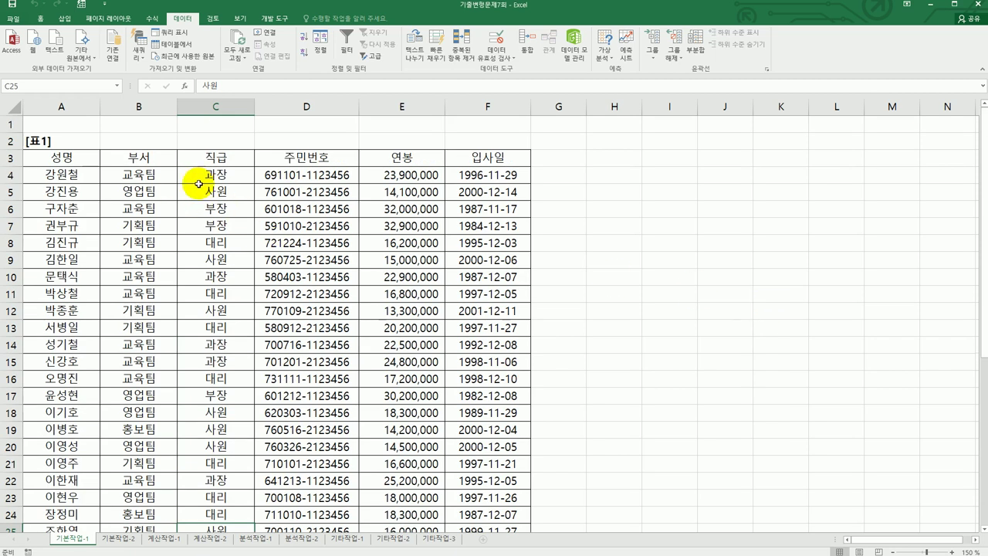
left_click(72, 177)
left_click_drag(445, 212, 486, 496)
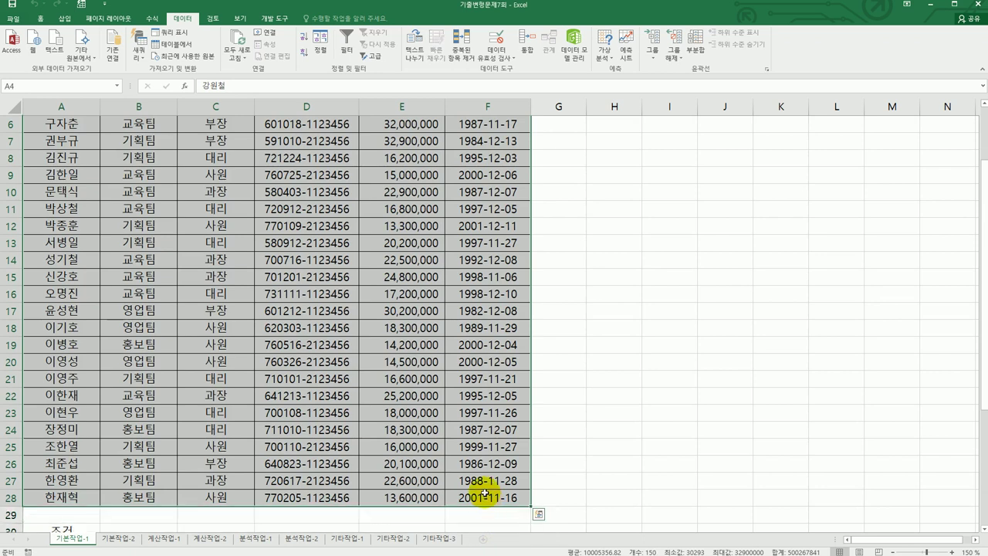
left_click(36, 17)
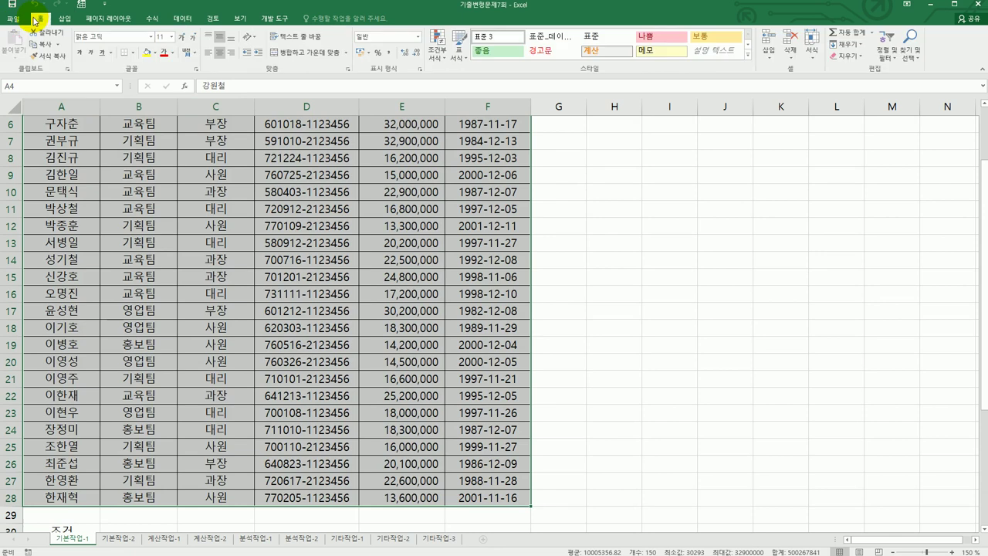
left_click(436, 47)
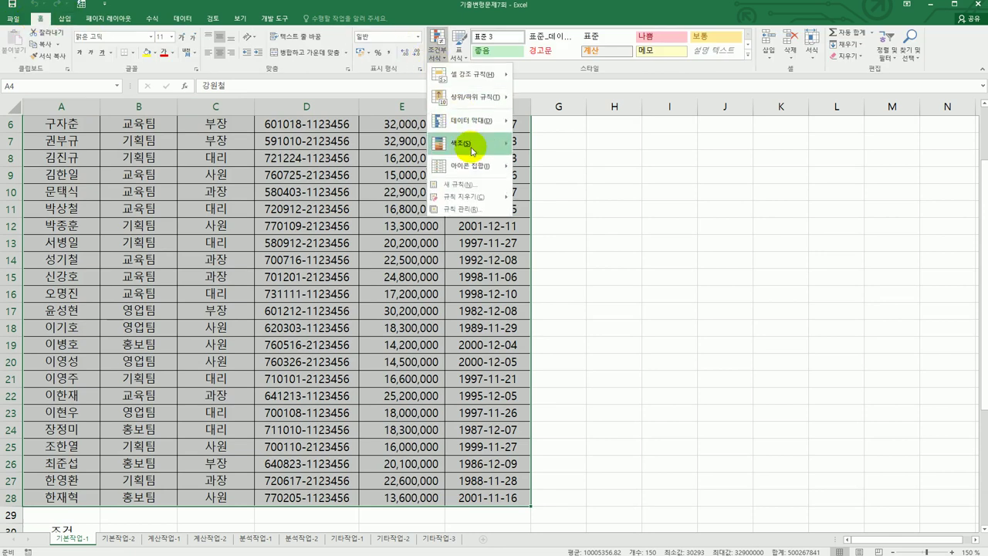
left_click(461, 186)
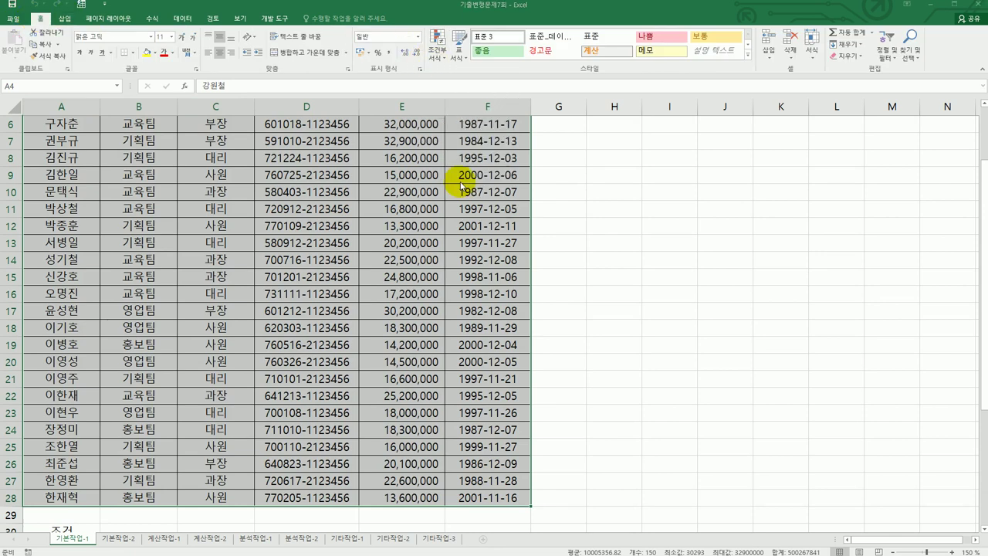
left_click_drag(634, 283, 664, 218)
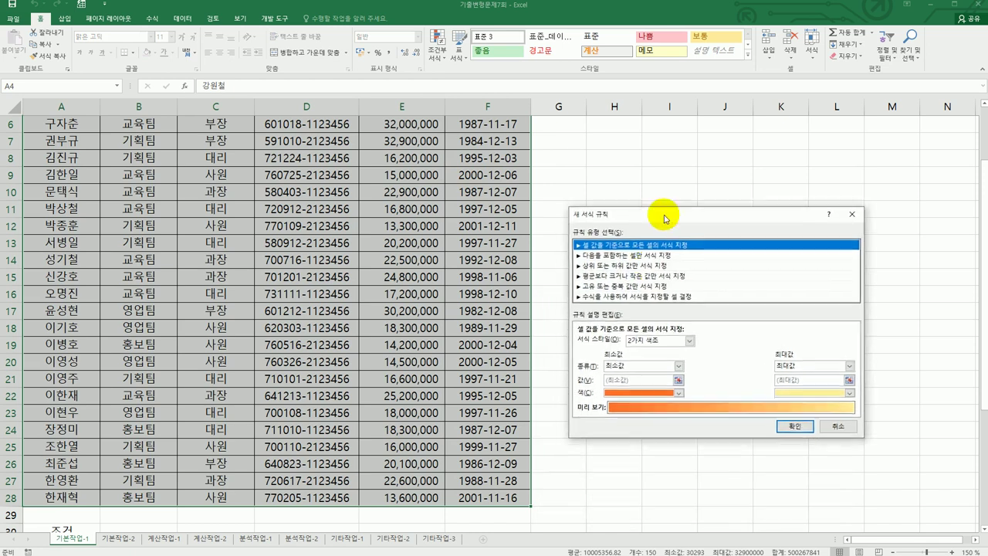
left_click(646, 290)
Begin the rule's AND formula with the first condition $B4="기획팀", keeping only the column absolute
left_click(628, 338)
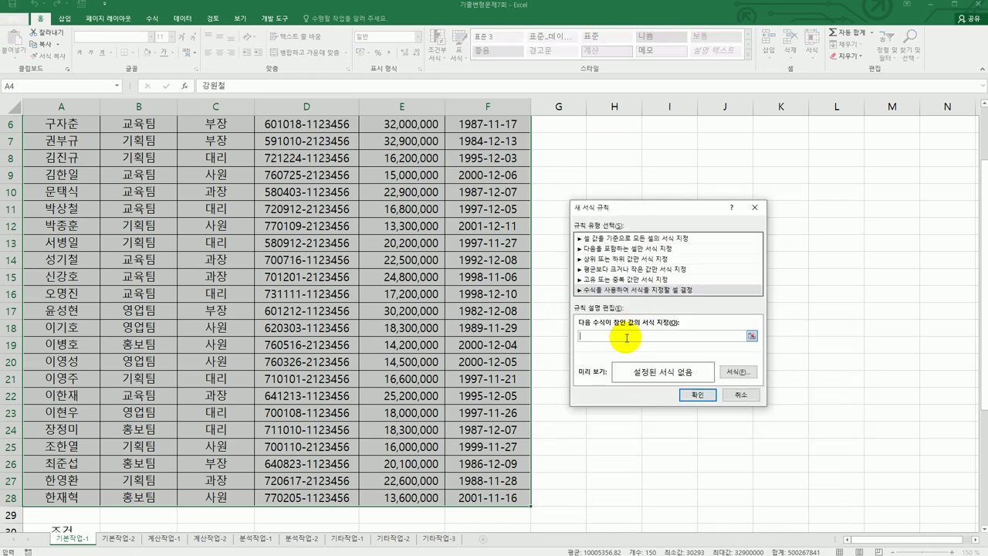
type("=and(")
scroll(626, 338, "up", 2)
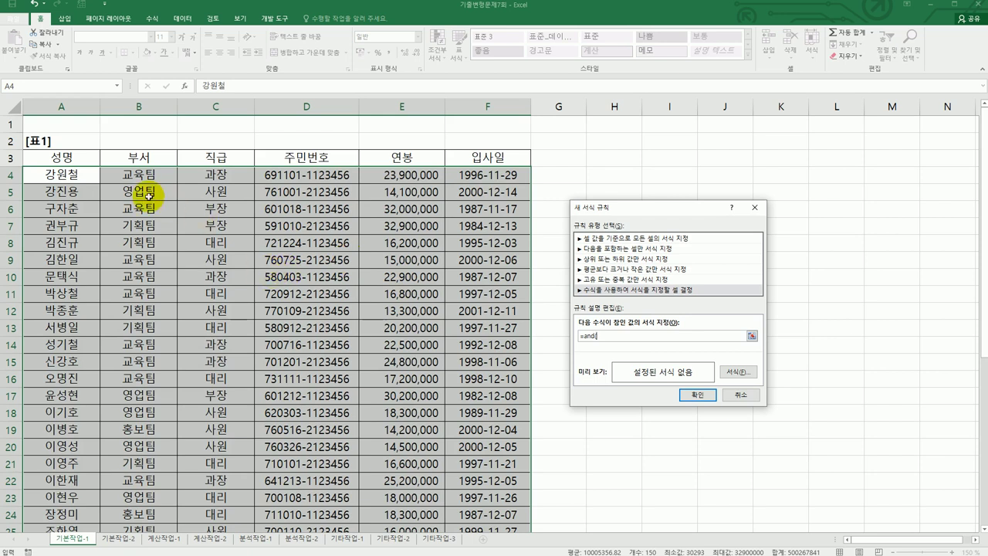
left_click(140, 177)
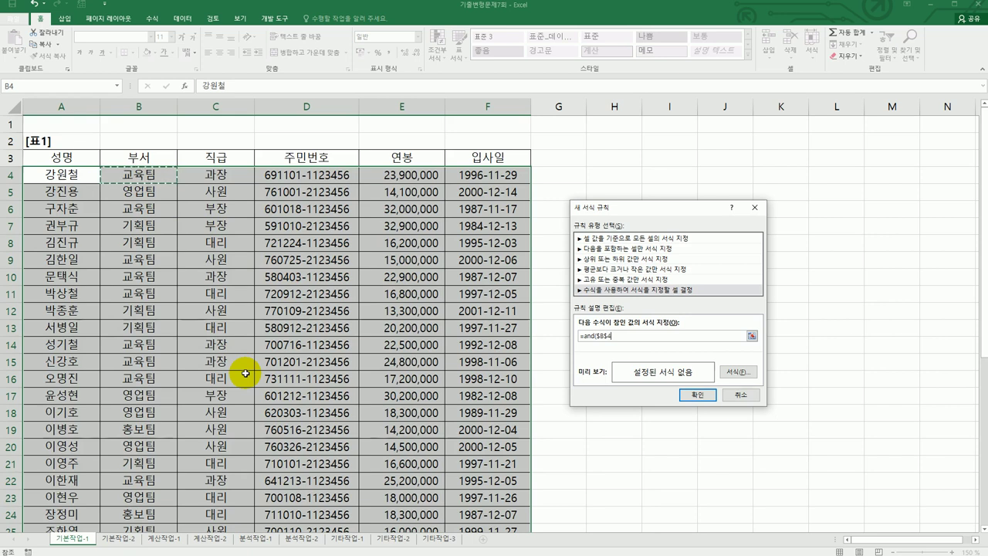
key("F4")
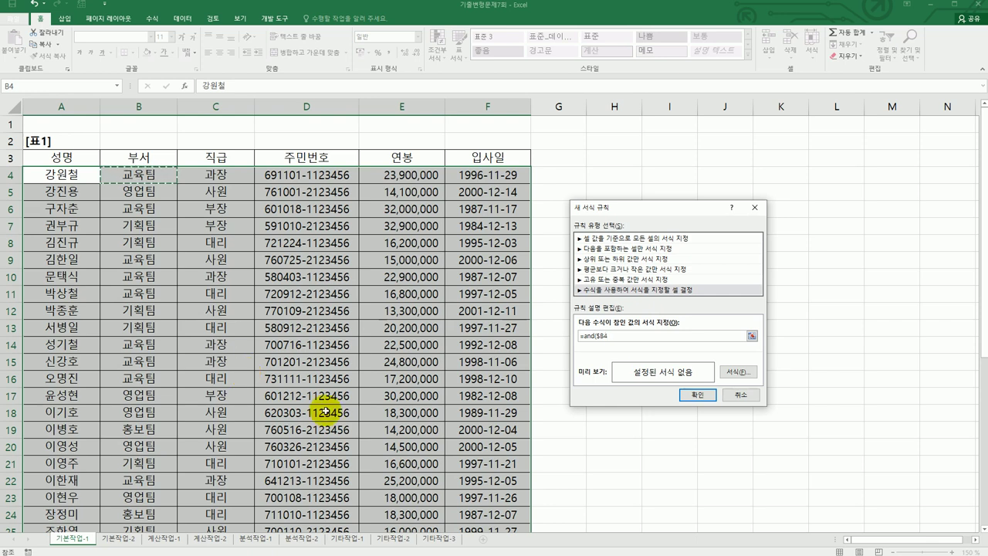
type("=\"")
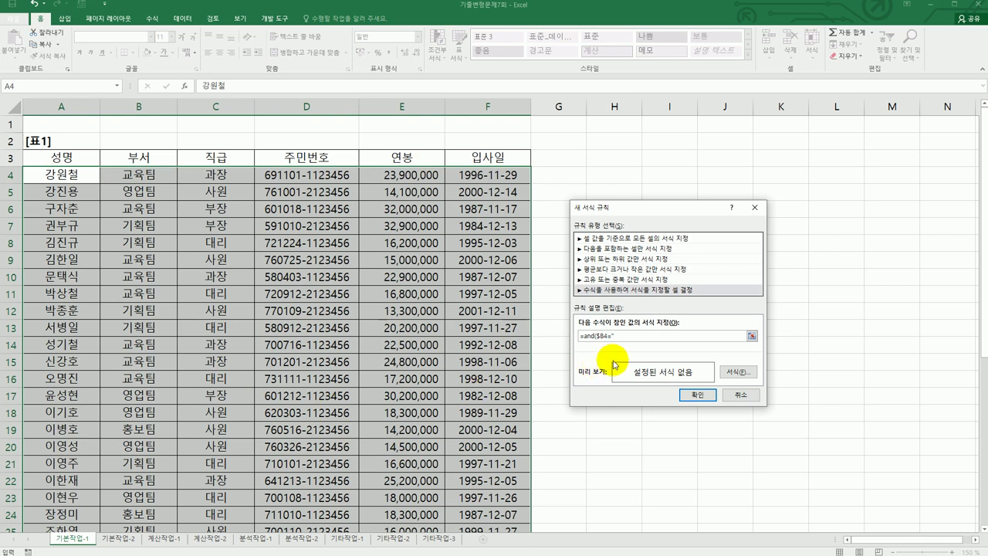
type("기")
type("기획팀\"")
Begin the second argument of the rule's AND formula with the current year, year(today())
type(",")
type(",year(today")
type("()")
type(")")
Subtract year($F4) from the current year, require the difference to be >20, and close the AND formula
type("-")
type("year")
type("(")
left_click(502, 172)
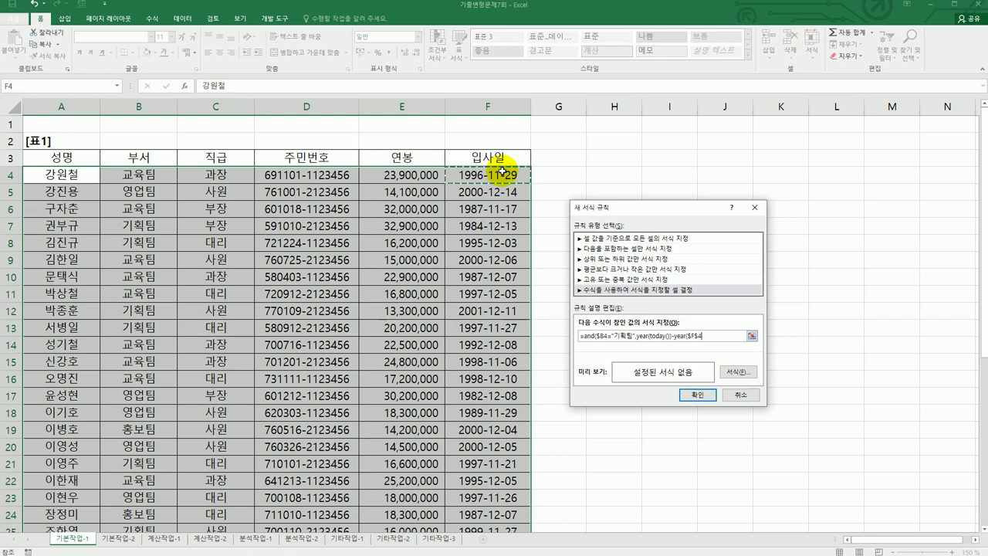
key("F4")
key("F4")
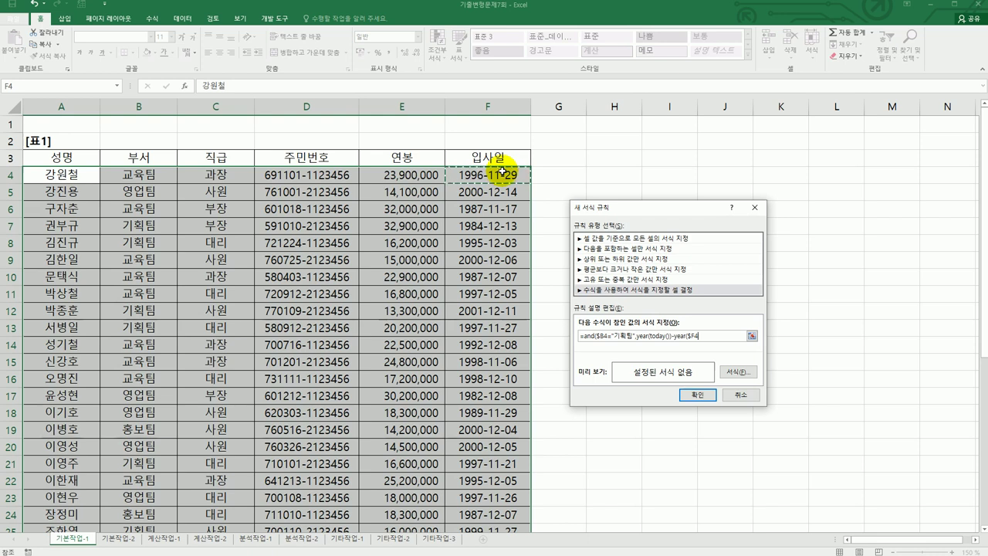
type(")")
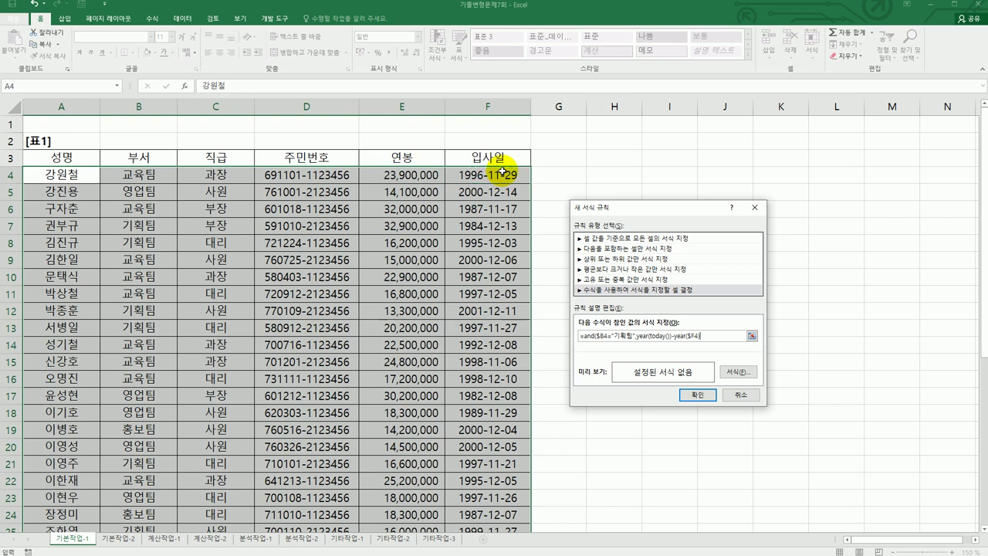
type(">20")
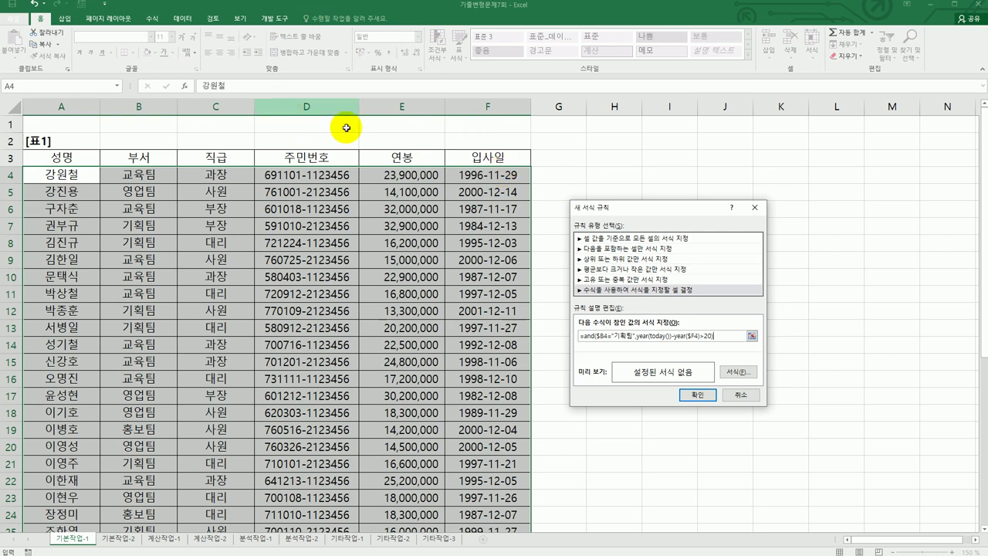
Give the rule's format the 굵은 기울임꼴 font style and standard color 파랑, apply the rule, and deselect the table range
left_click(733, 372)
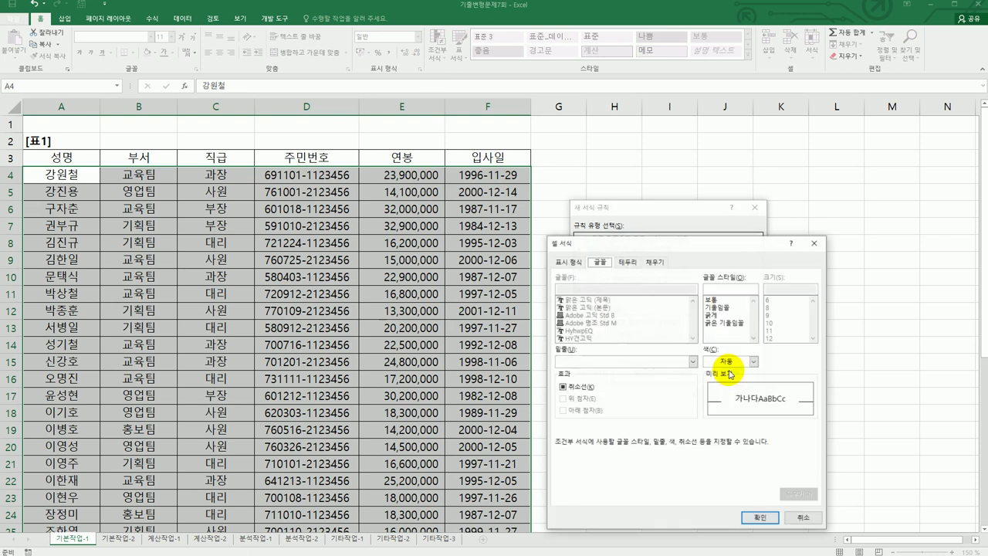
key("alt+Tab")
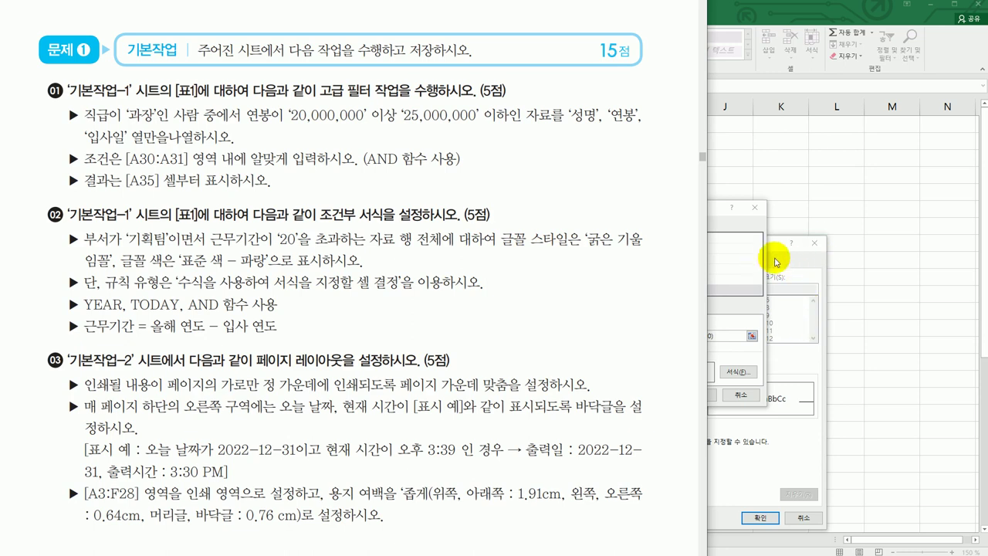
left_click(773, 251)
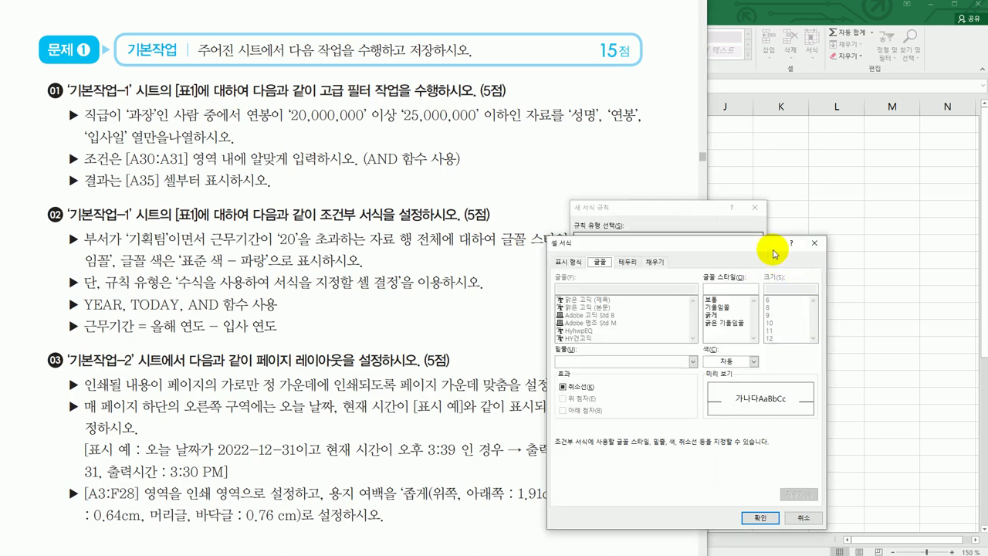
left_click(737, 323)
left_click(753, 361)
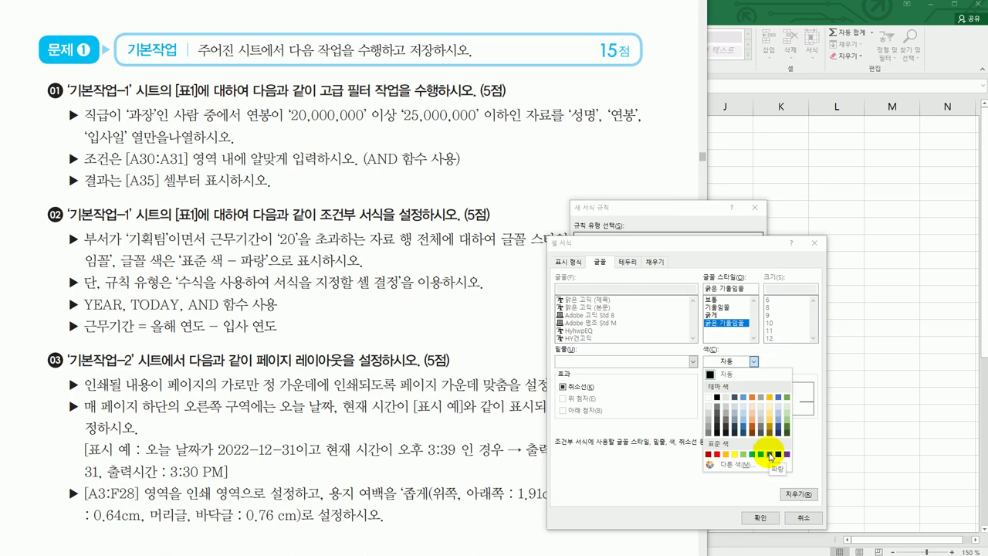
left_click(769, 455)
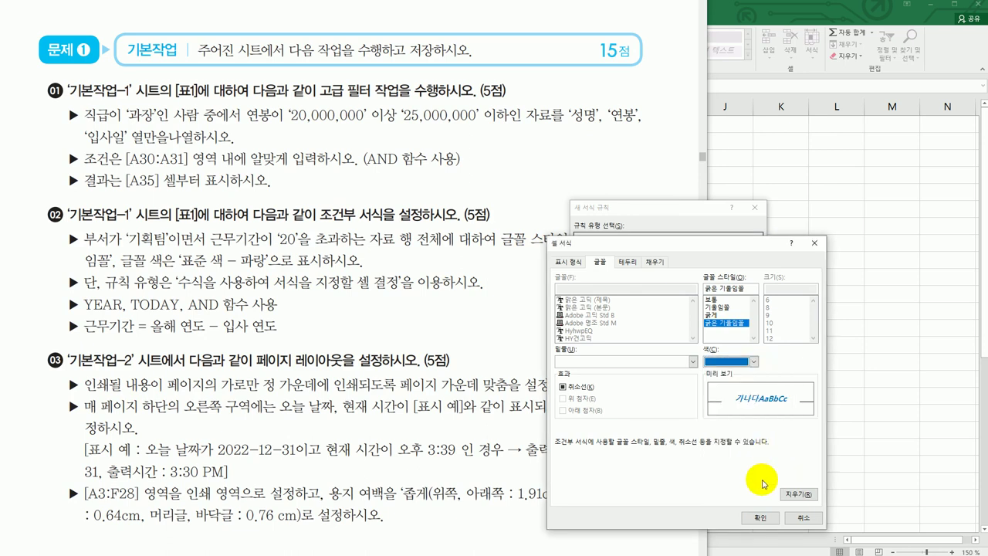
left_click(758, 518)
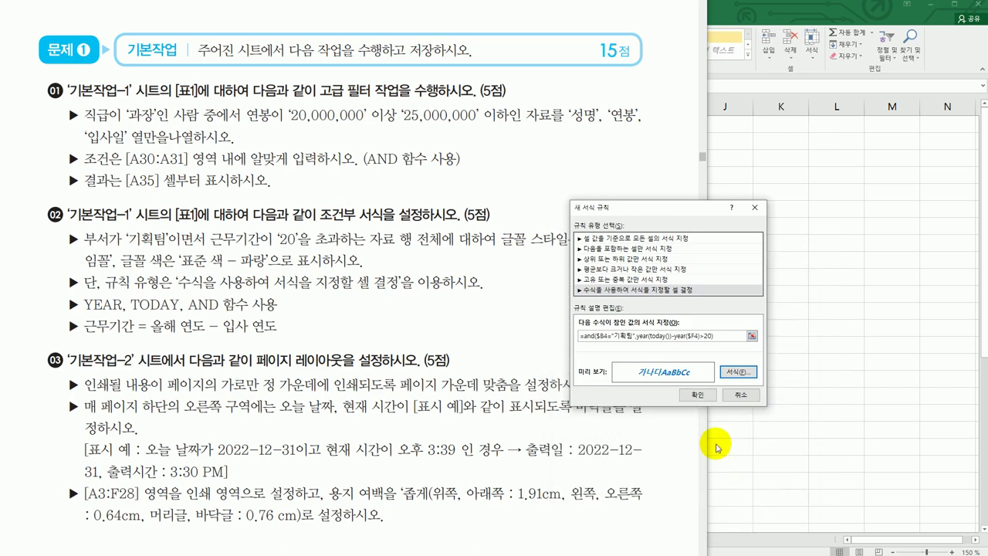
left_click(700, 397)
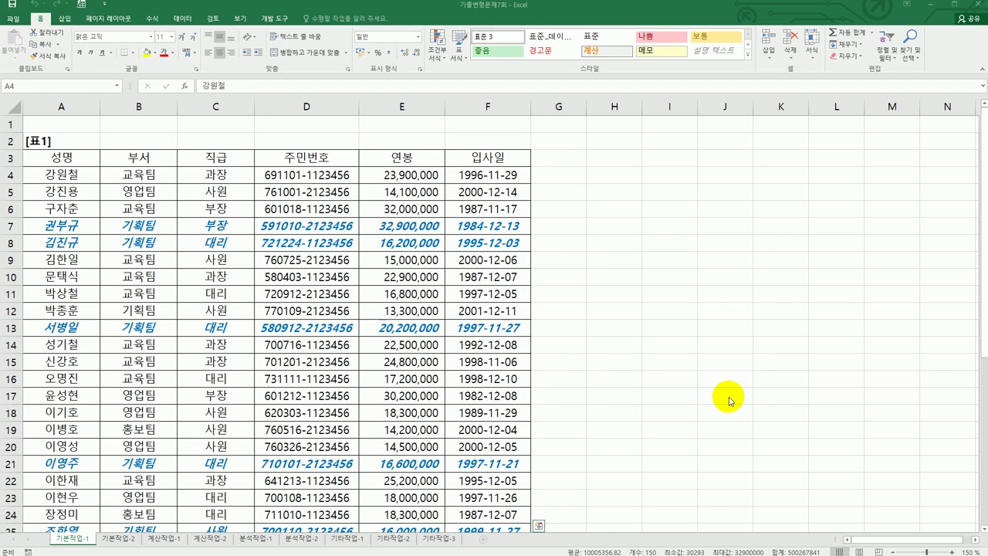
key("ctrl+shift+End")
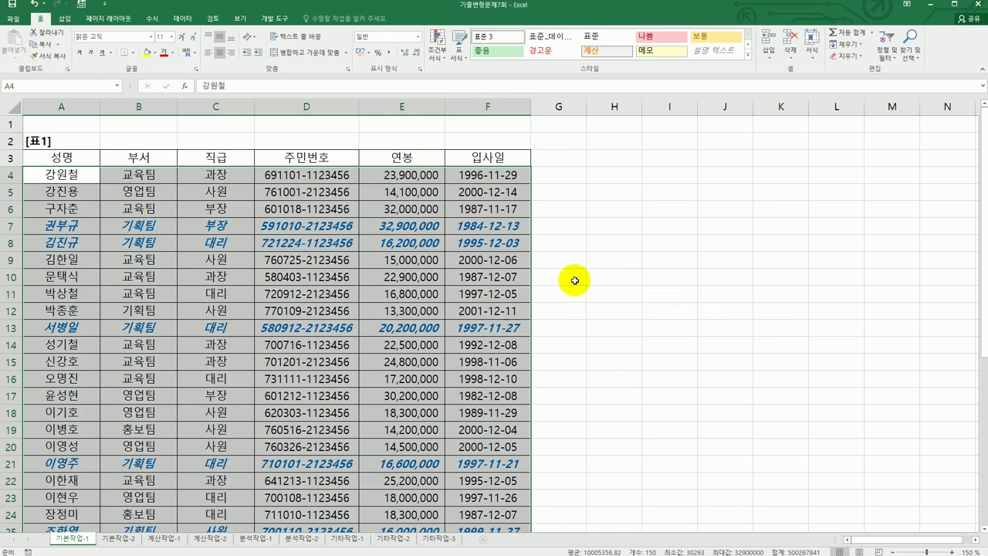
scroll(500, 285, "down", 1)
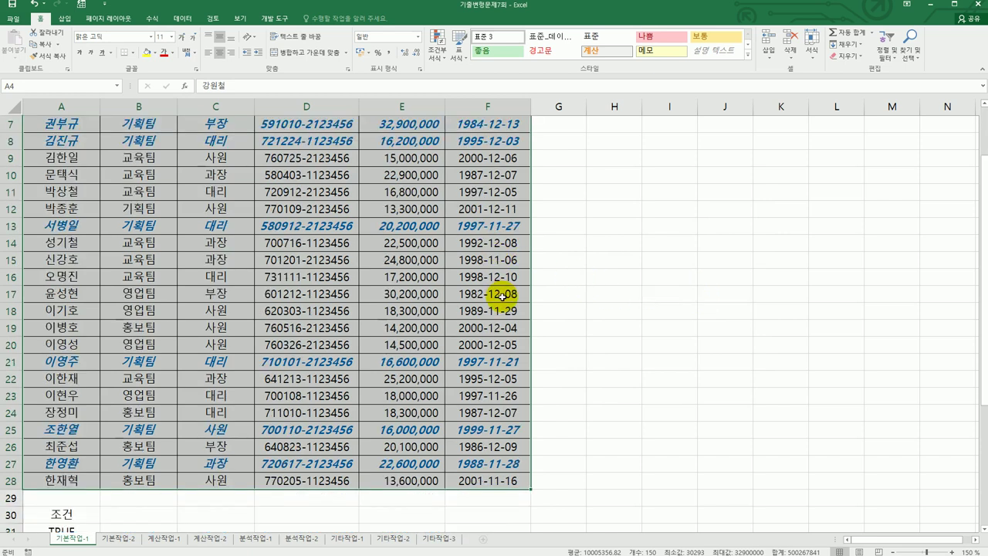
left_click(620, 347)
scroll(620, 347, "up", 2)
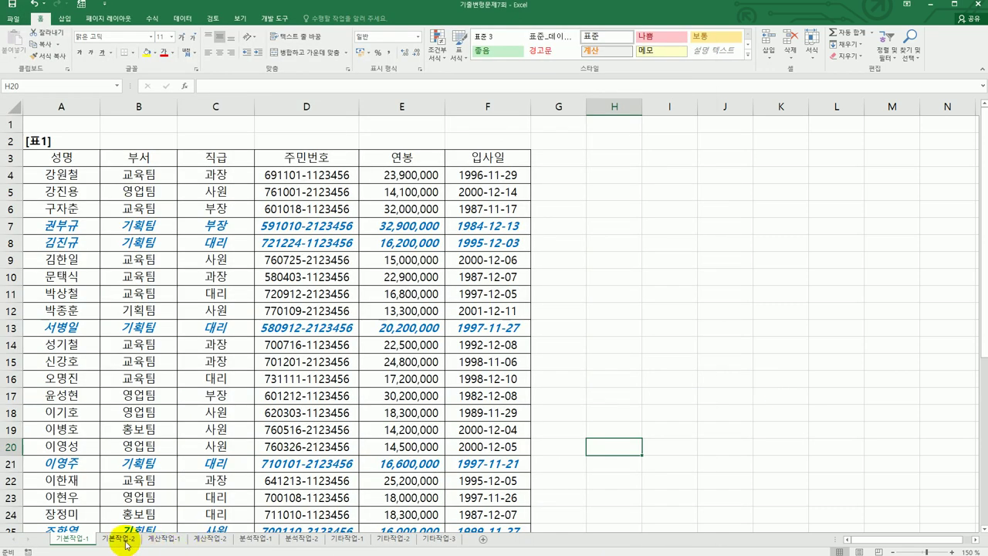
On the 기본작업-2 sheet, open the page setup and center the printed content on the page horizontally only (가로)
left_click(124, 540)
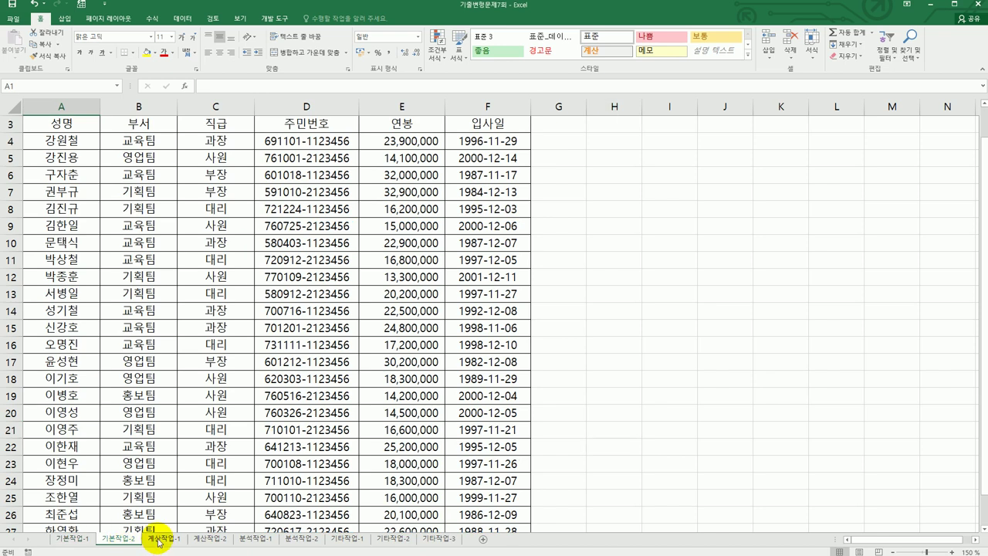
left_click(102, 19)
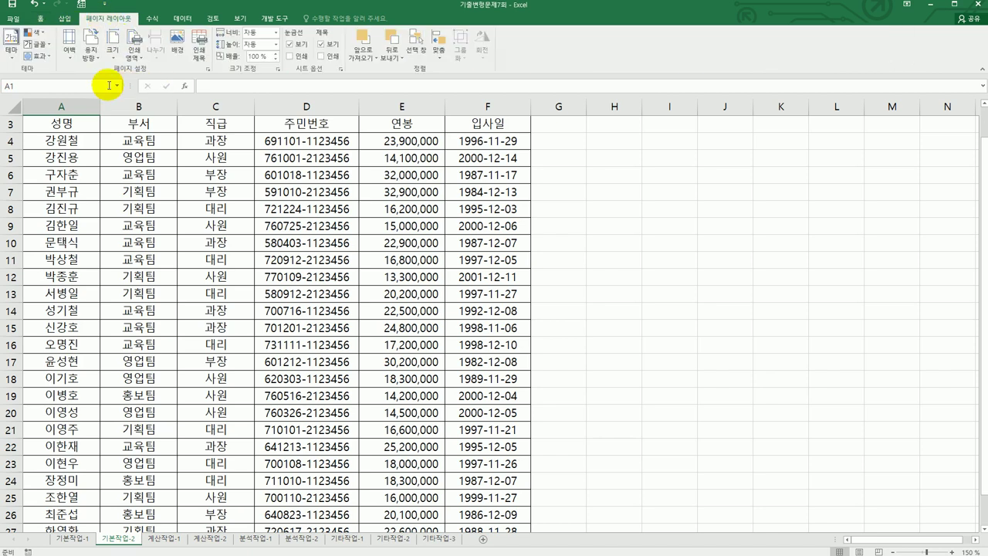
left_click(207, 70)
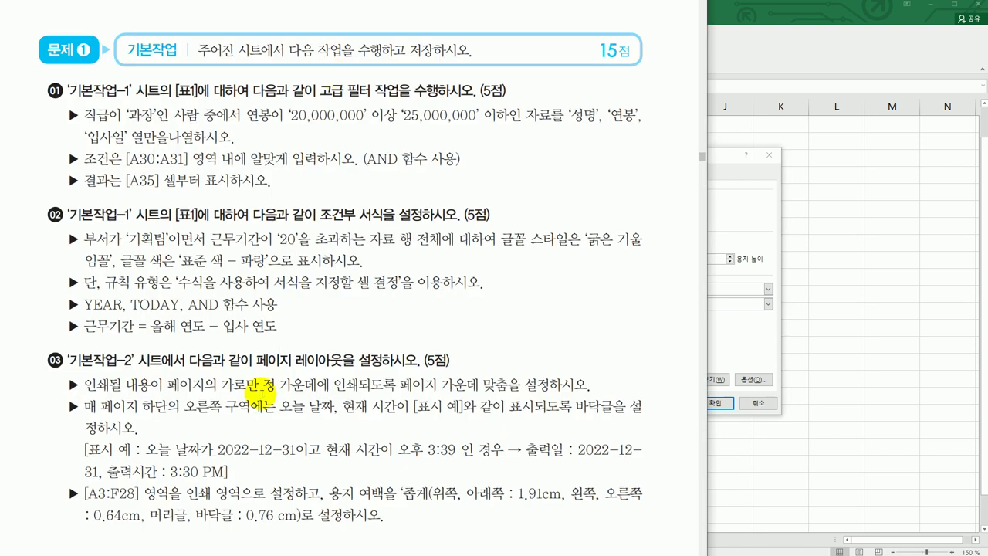
left_click_drag(221, 384, 259, 384)
left_click(741, 207)
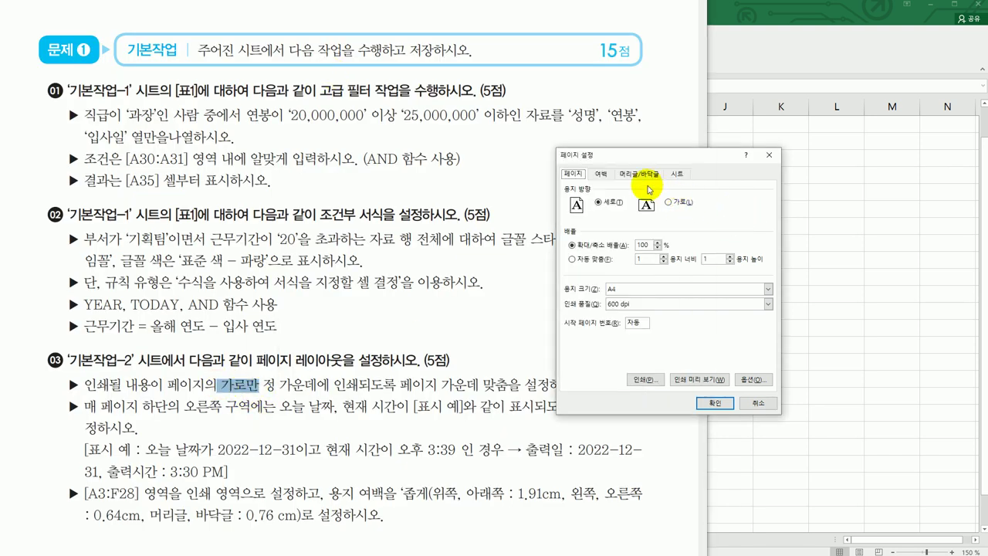
left_click(601, 173)
left_click(592, 342)
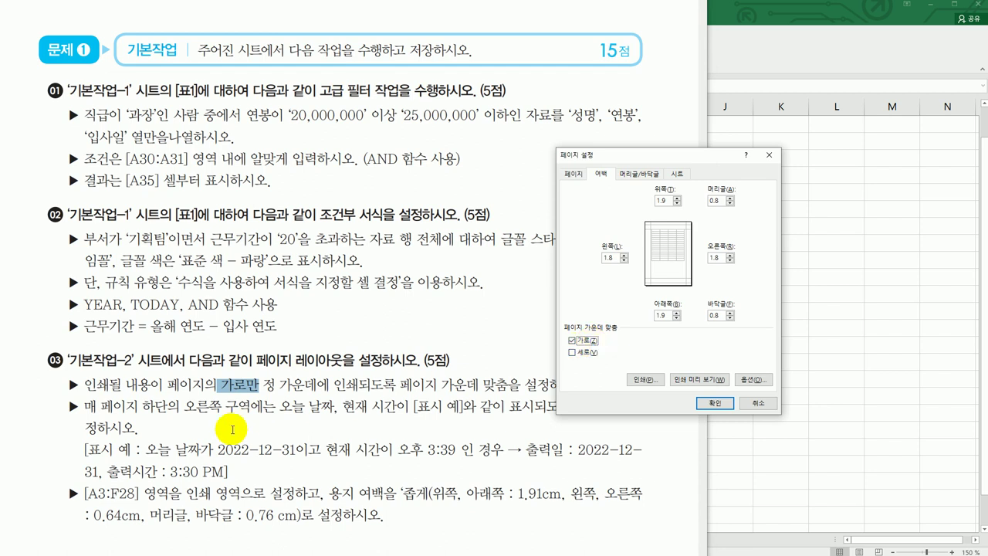
Start a custom footer whose right section contains the label 출력일 : followed by the date code &[날짜]
left_click_drag(154, 407, 271, 413)
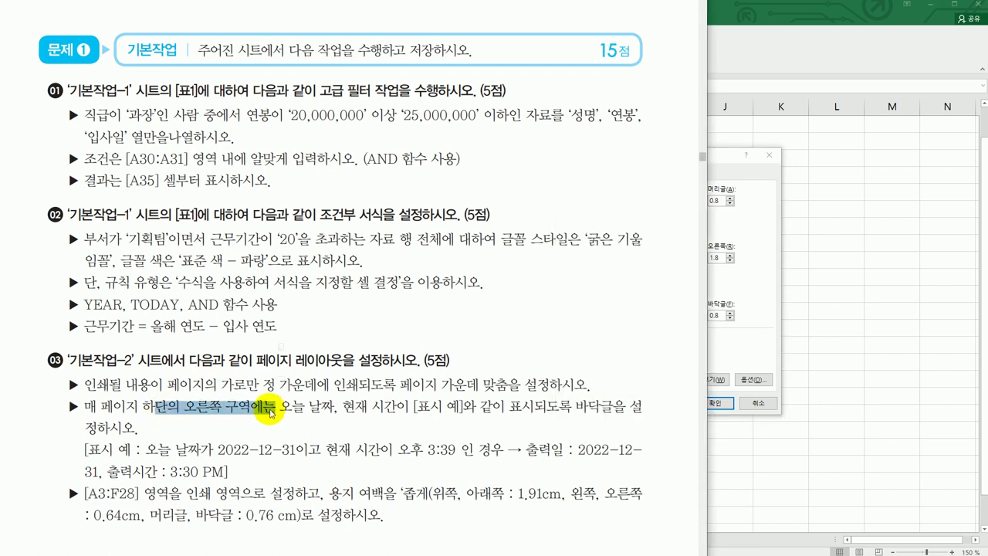
left_click(730, 241)
left_click(640, 174)
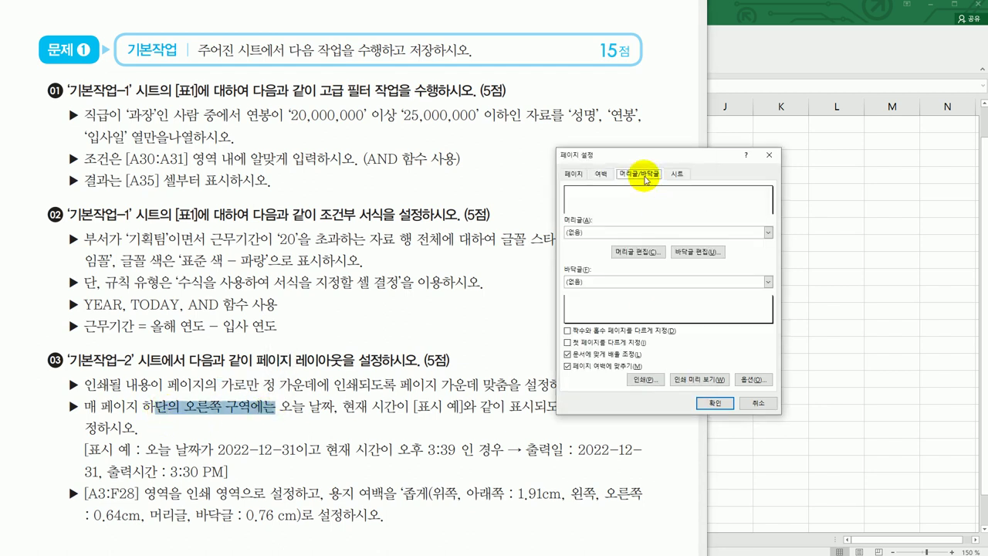
left_click(697, 252)
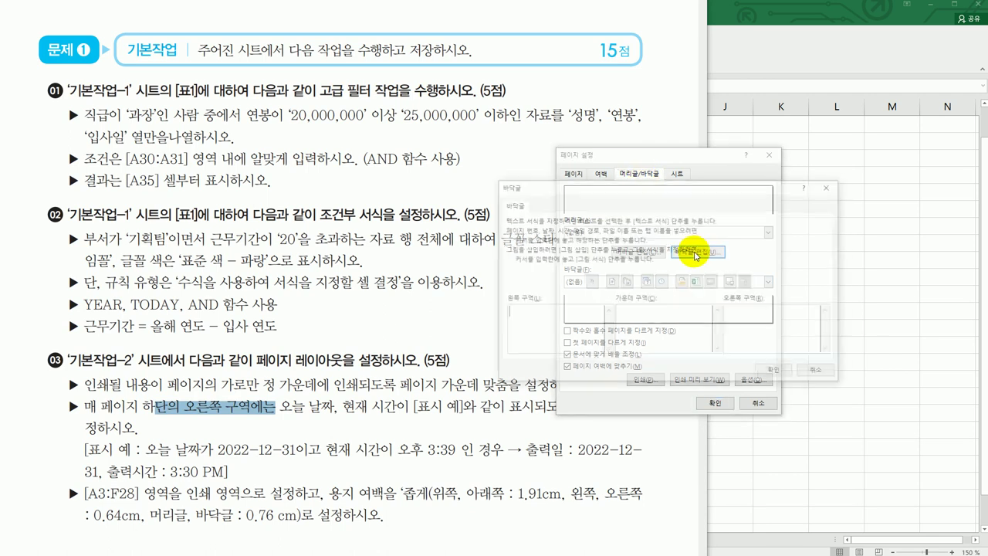
left_click(759, 324)
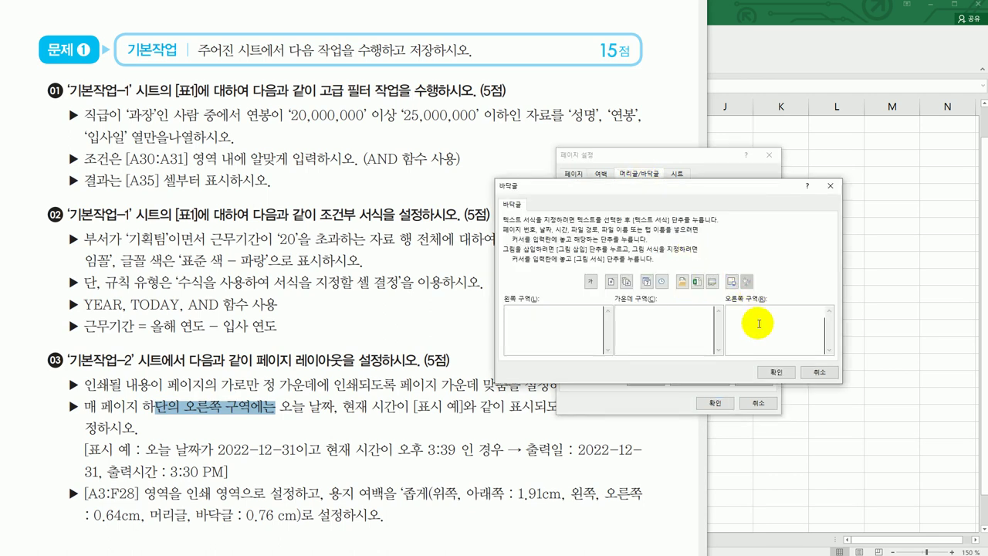
left_click(645, 283)
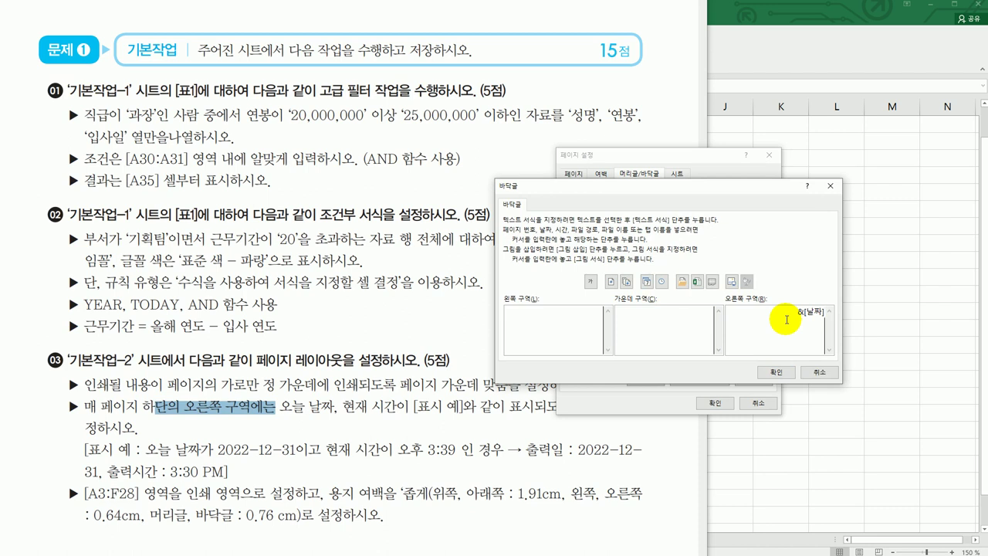
left_click(798, 312)
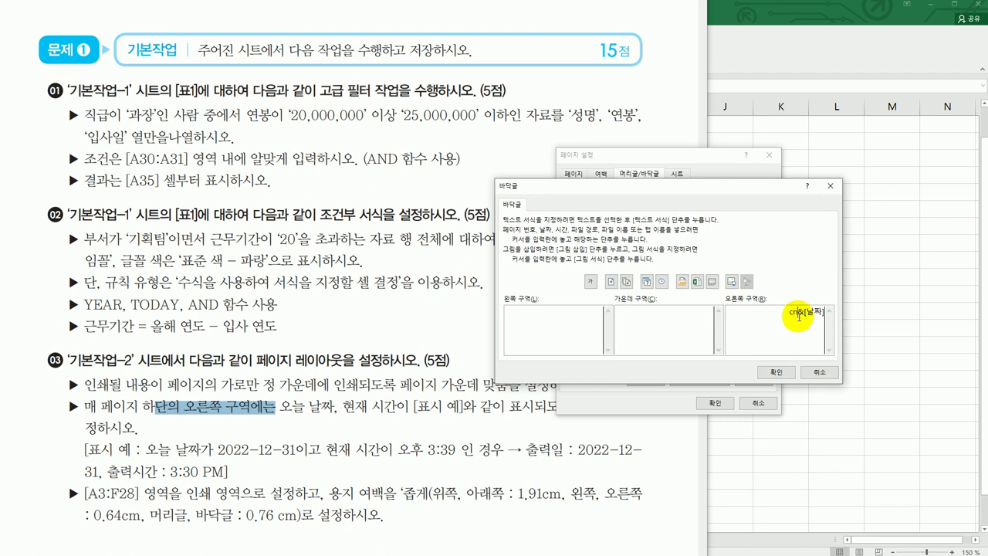
type("출력일 :")
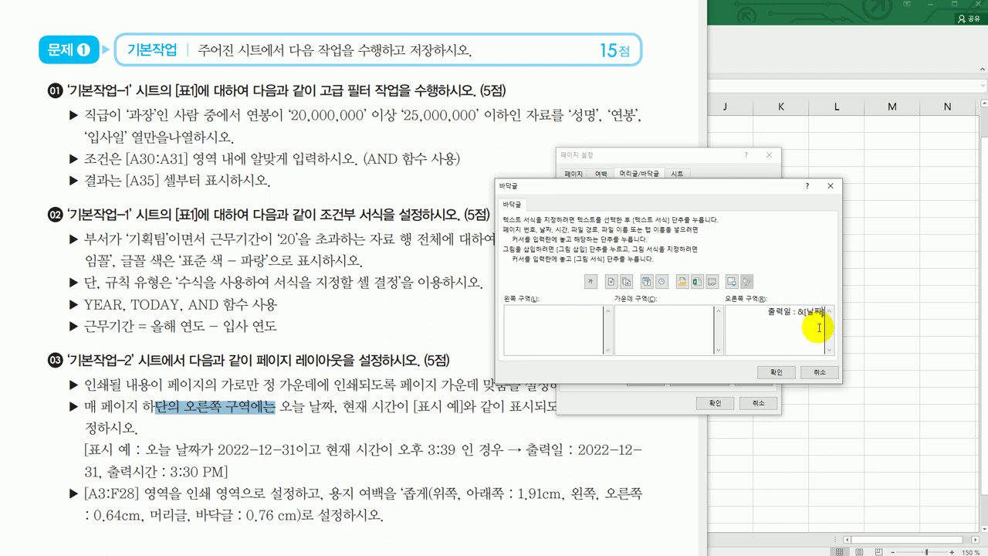
Append ", 출력시간 : " and the time code &[시간] to the footer's right section, check it against the task's example, and confirm the footer
type(", 출")
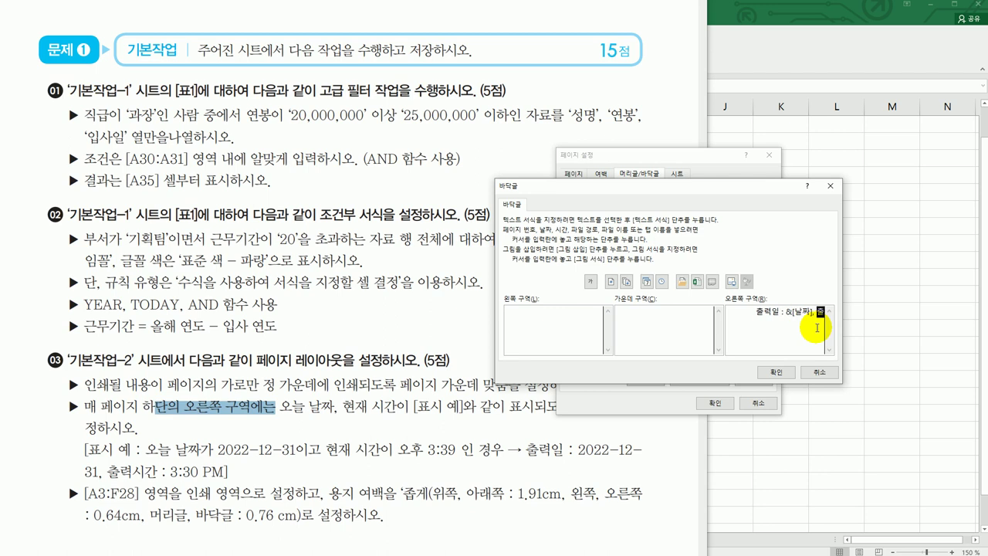
type("력시가 :")
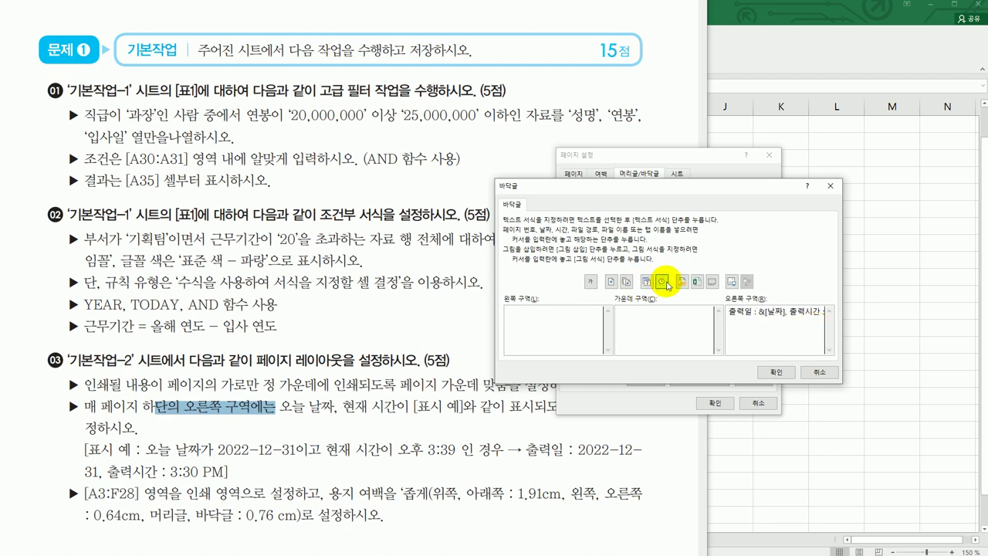
left_click(664, 283)
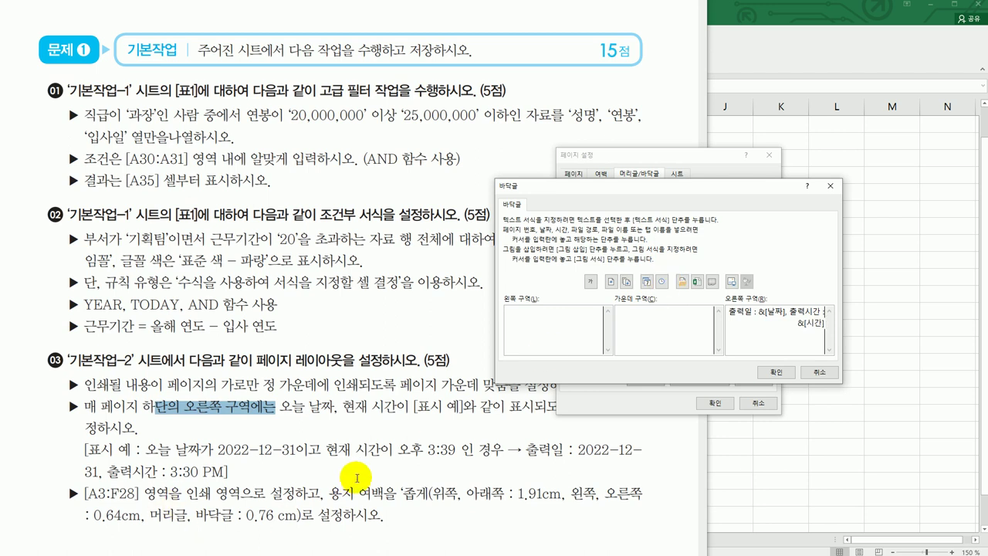
left_click(522, 471)
left_click_drag(509, 464, 221, 473)
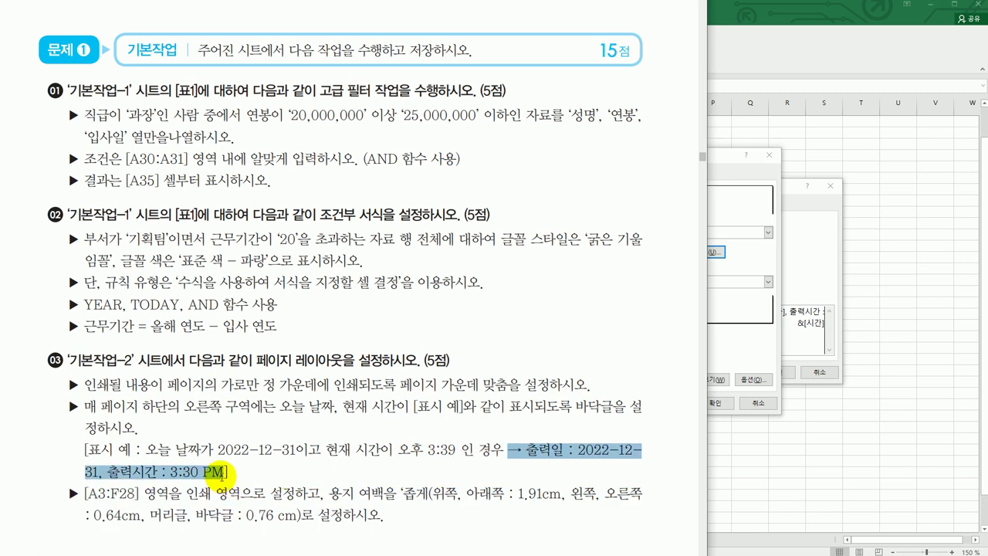
left_click(826, 269)
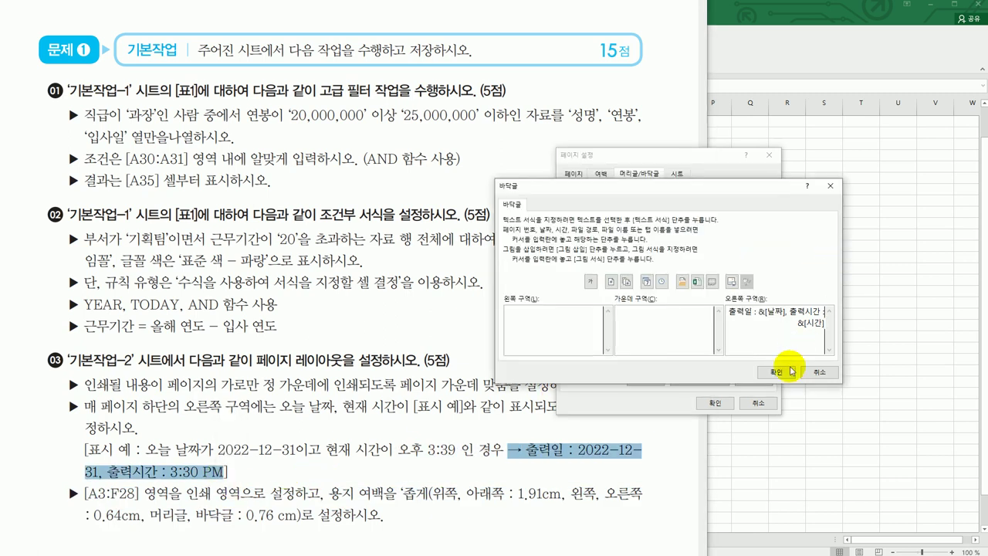
left_click(777, 374)
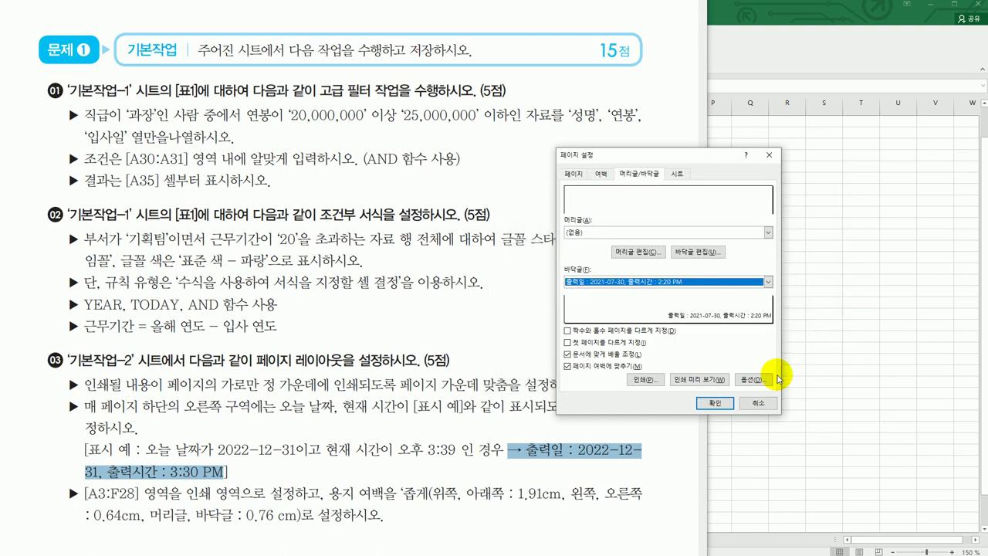
Set the print area of the 기본작업-2 sheet to A3:F28 by selecting the range in the worksheet
left_click(677, 173)
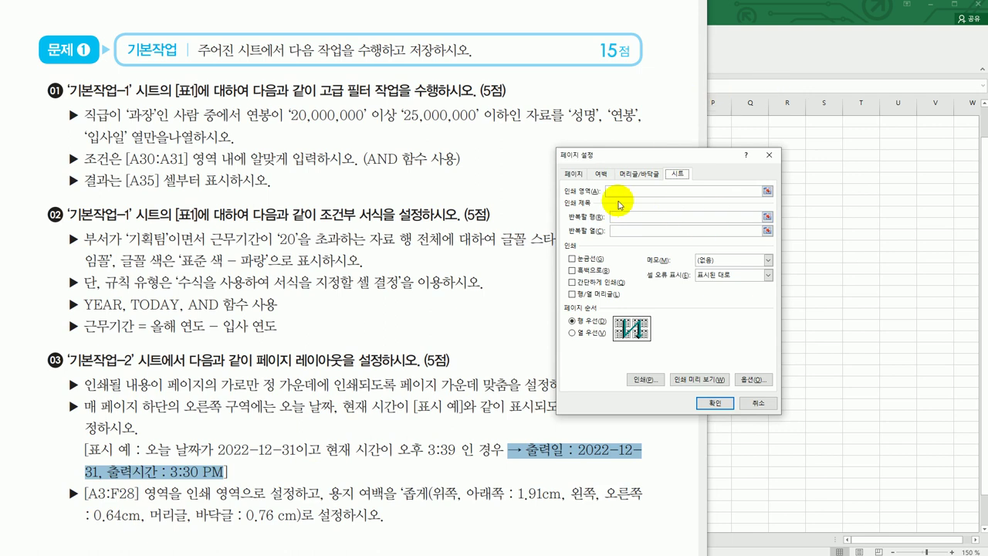
left_click(767, 193)
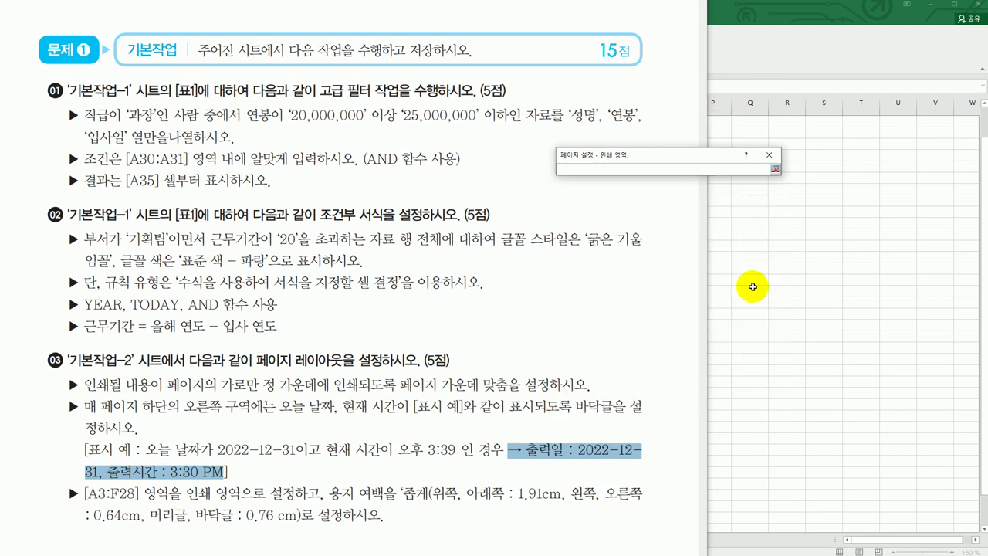
left_click(740, 494)
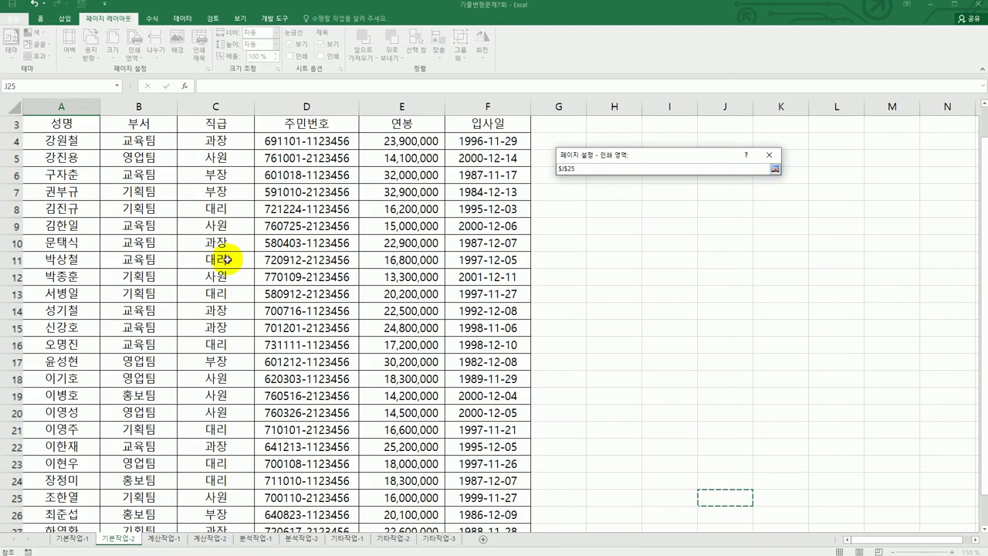
scroll(200, 295, "up", 1)
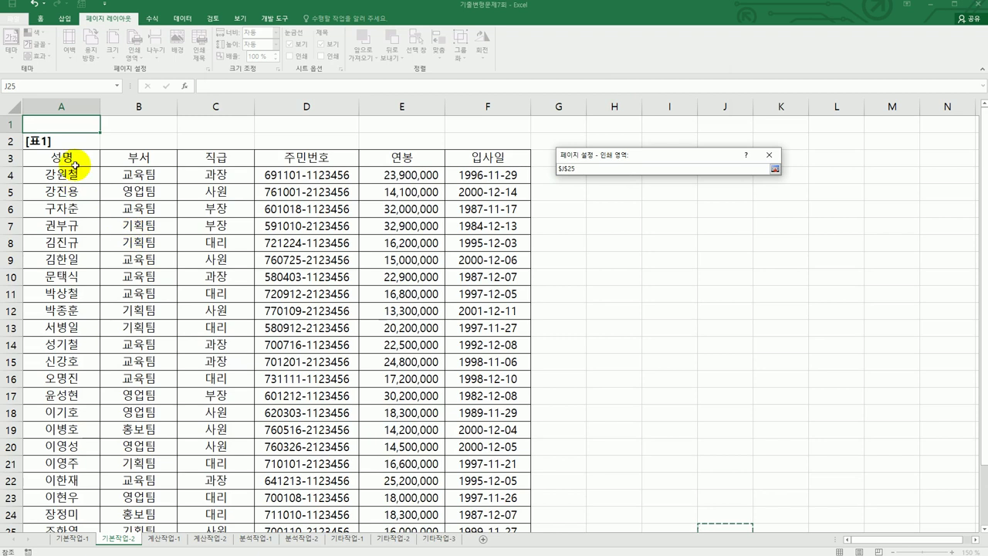
left_click_drag(75, 165, 490, 532)
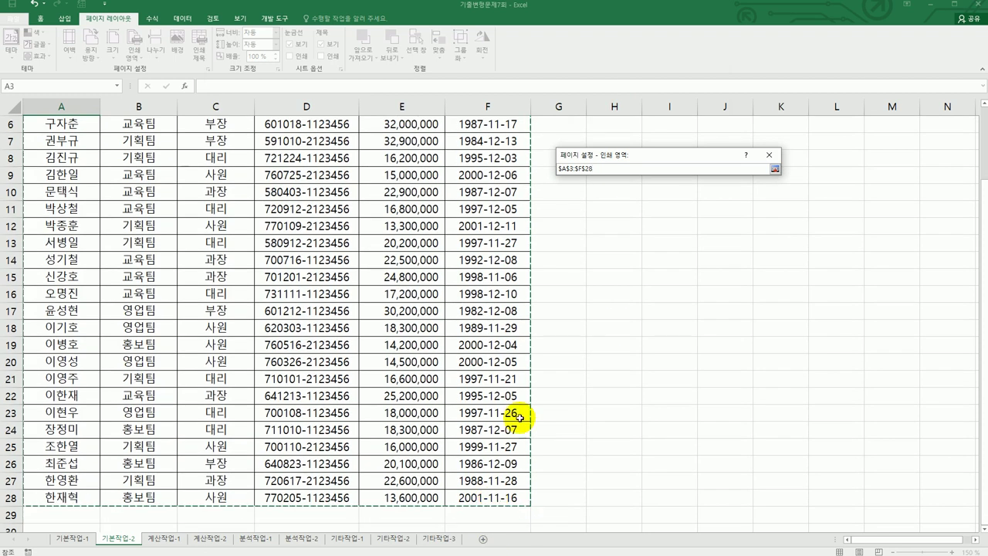
left_click(774, 169)
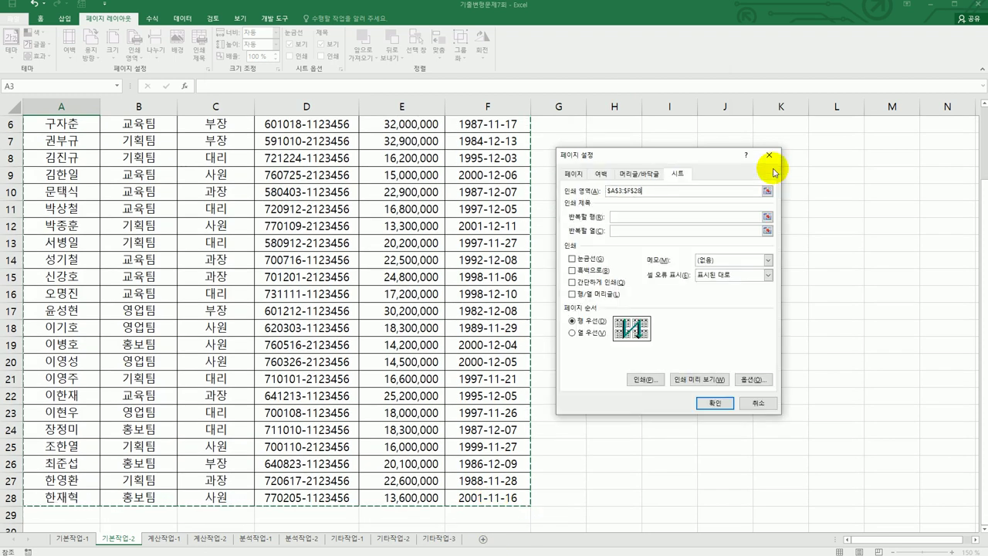
Confirm the page setup of the 기본작업-2 sheet and apply the narrow (좁게) margin preset
left_click(600, 173)
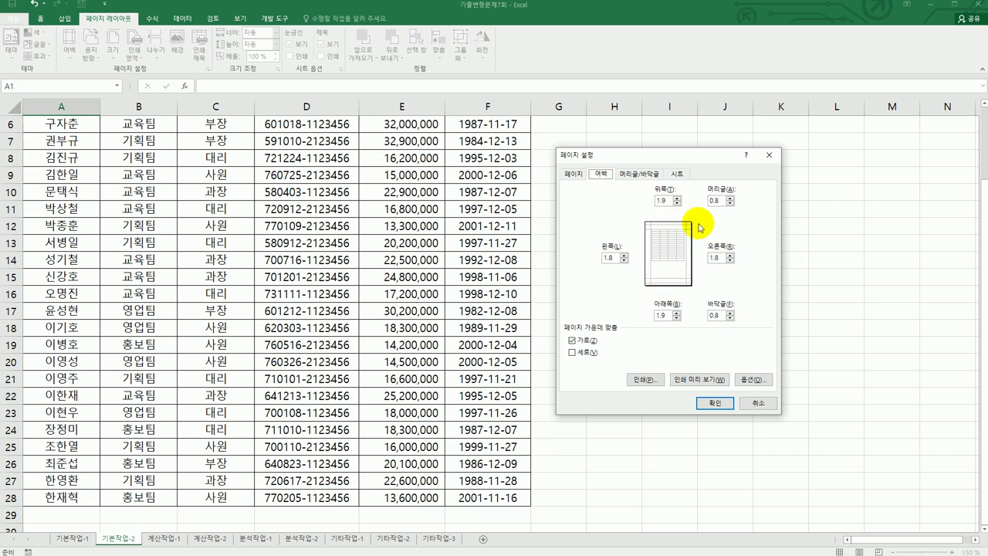
left_click(715, 403)
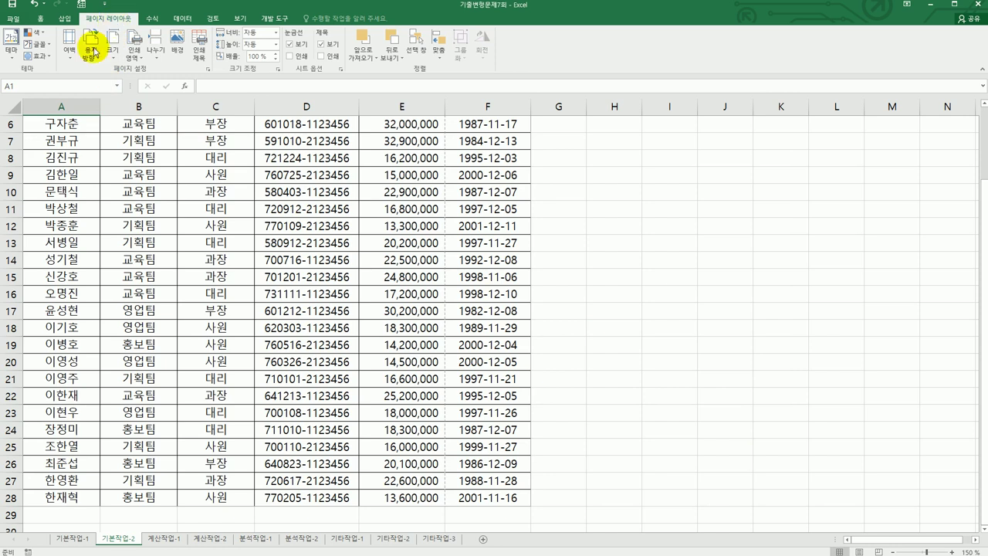
left_click(69, 41)
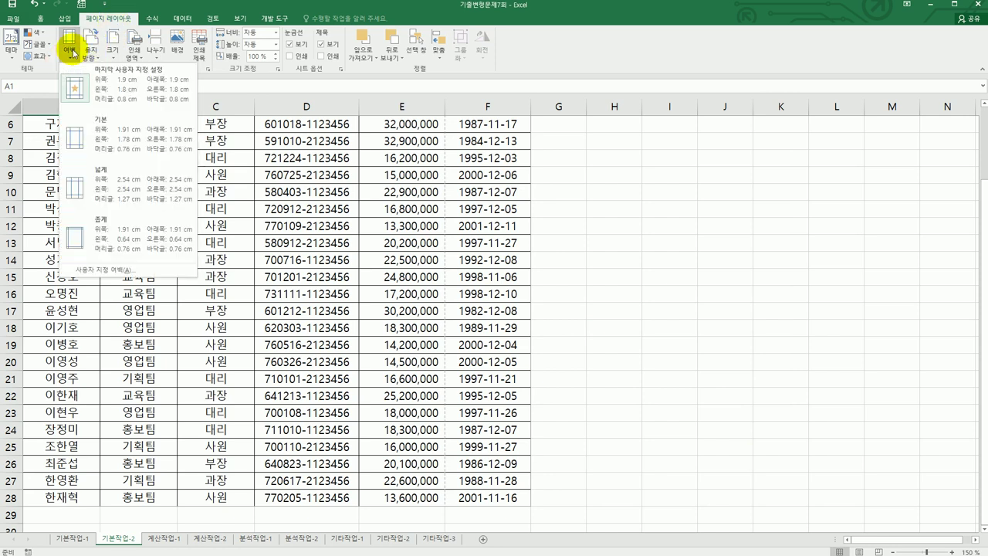
left_click(98, 244)
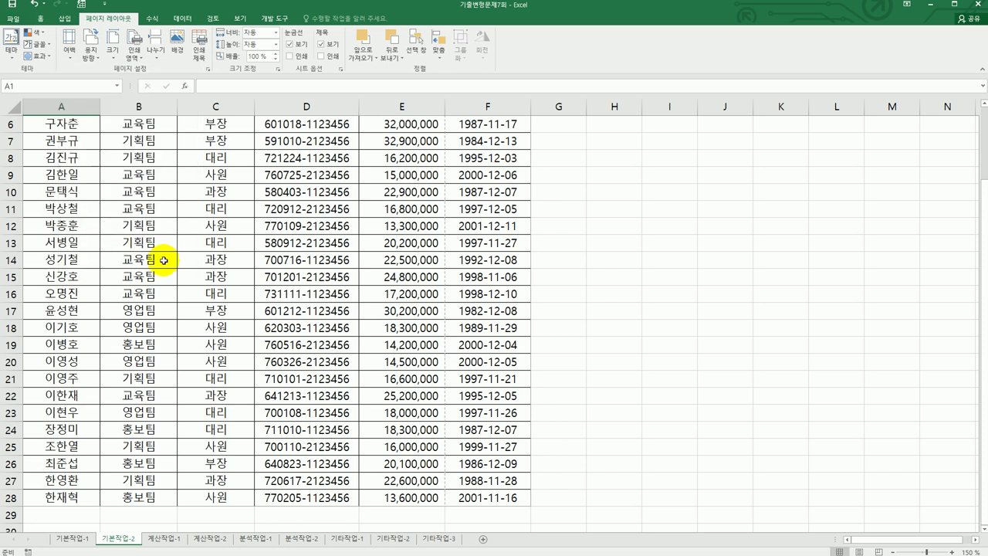
Check the table, centering, margins and footer of 기본작업-2 in the print preview, and return to the worksheet
scroll(445, 372, "up", 2)
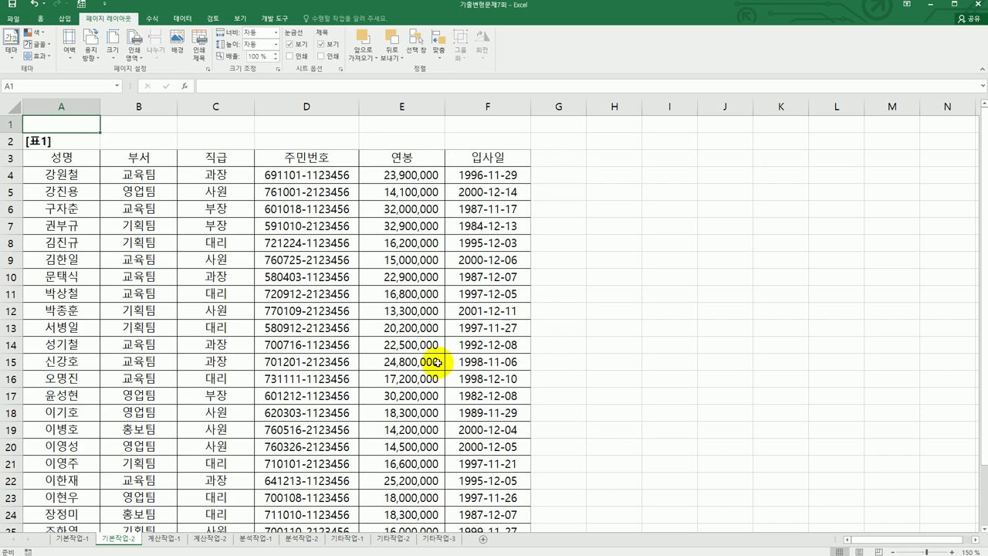
left_click(13, 17)
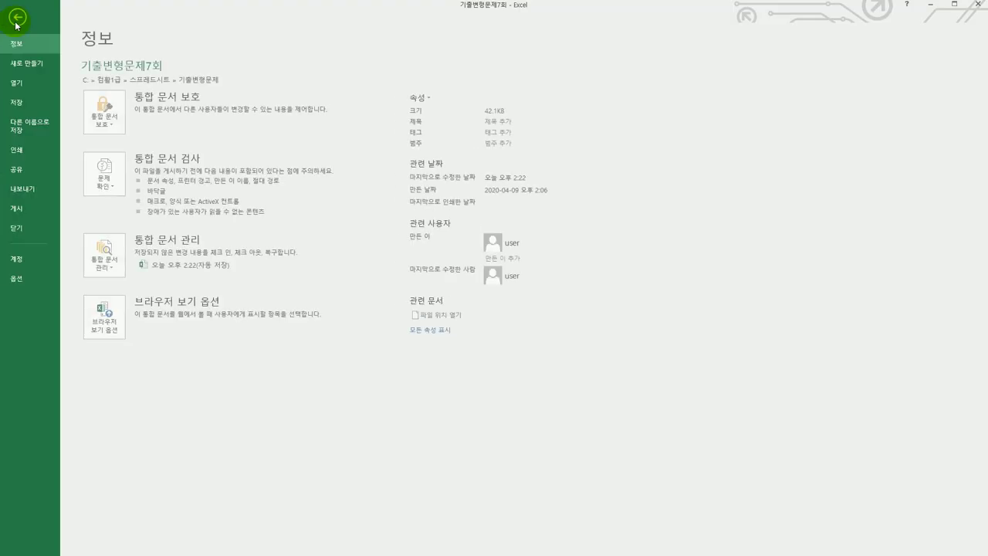
left_click(31, 151)
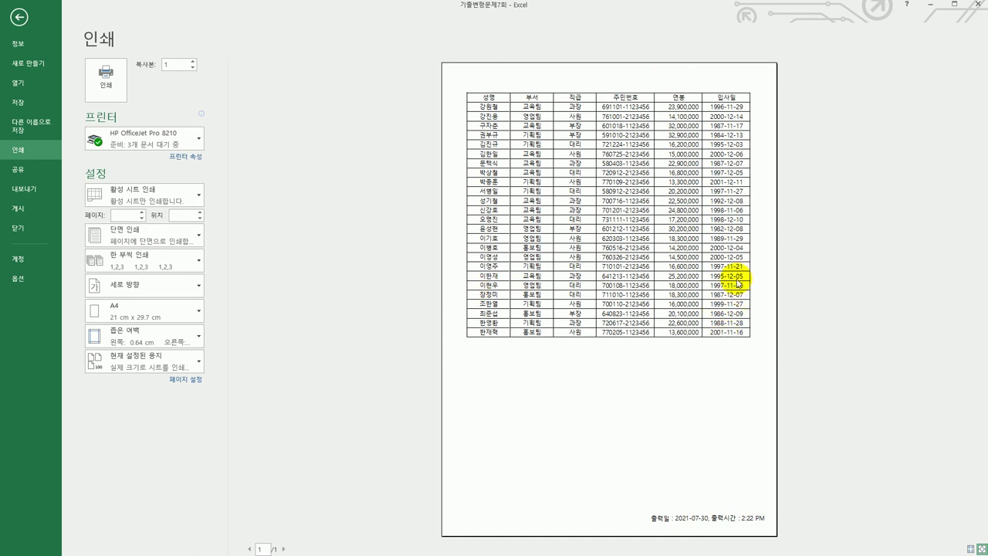
left_click(19, 21)
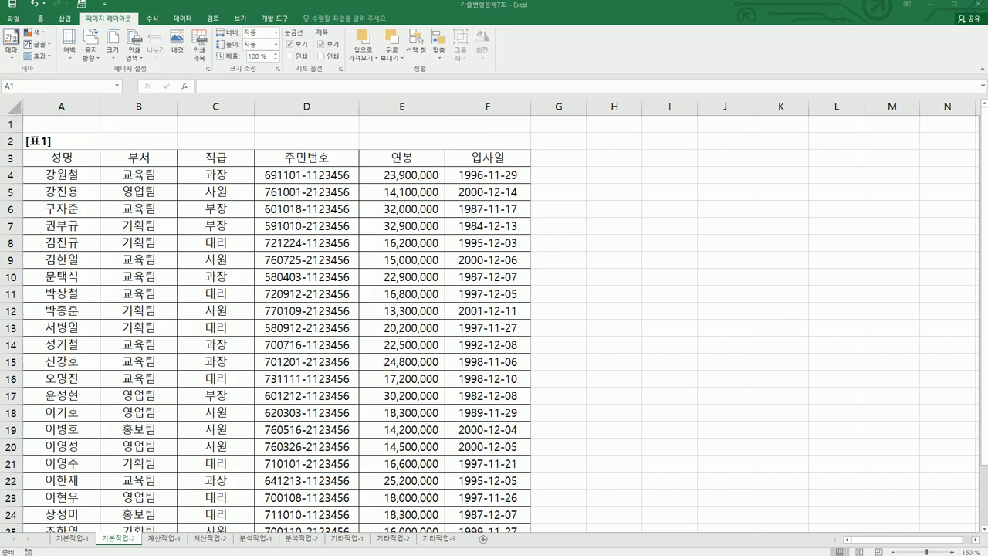
Read the 계산작업 tasks in the problem document, and open the 계산작업-1 sheet in Excel at its first rows
key("alt+Tab")
key("Right")
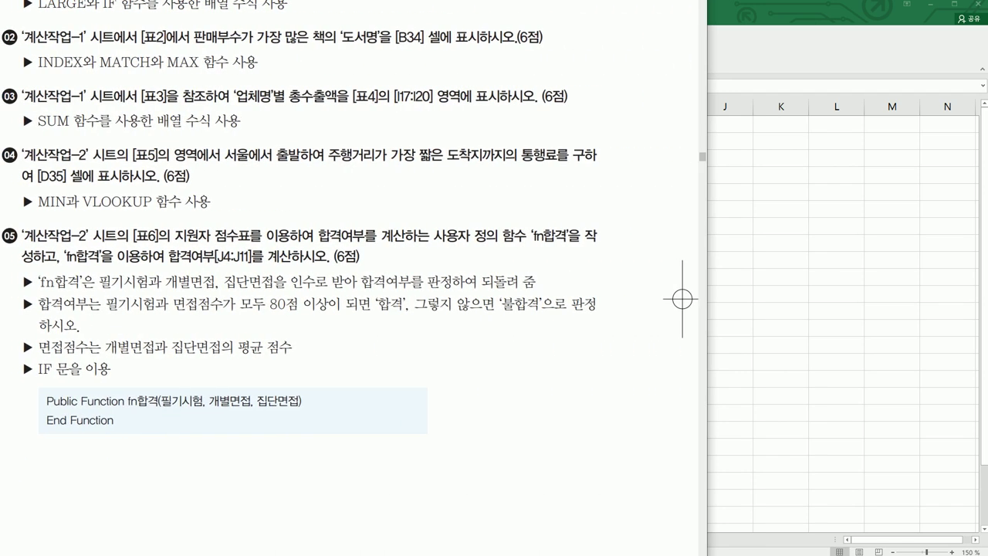
scroll(682, 299, "up", 3)
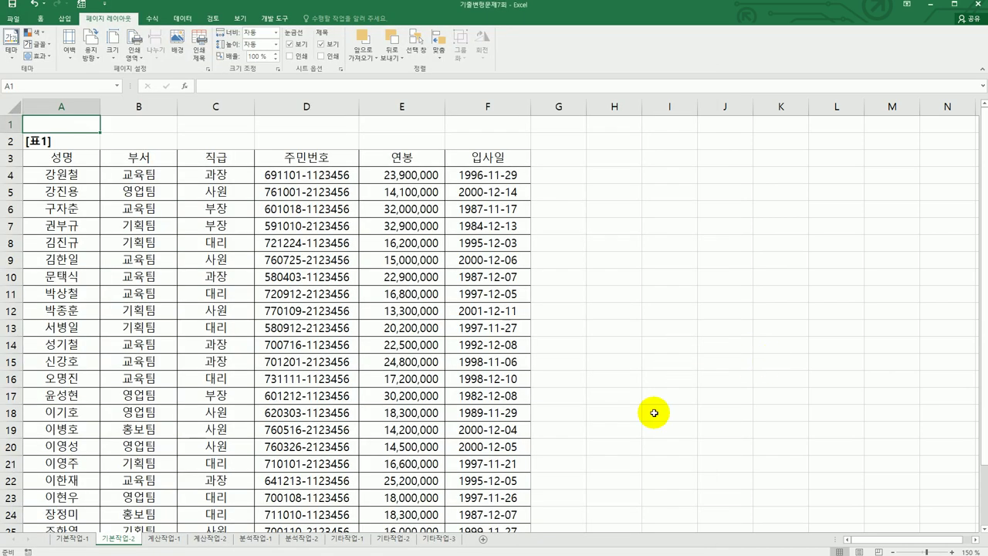
left_click(168, 538)
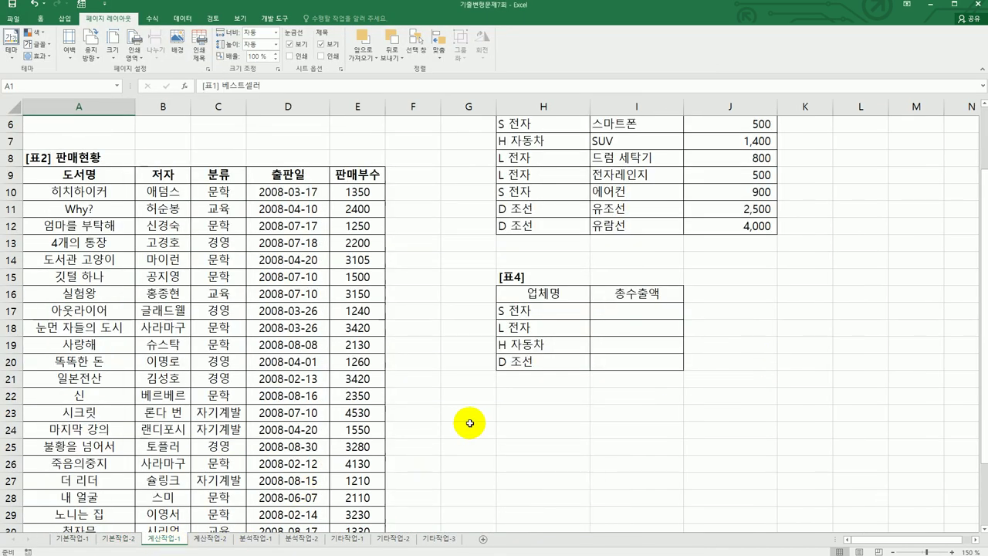
scroll(476, 440, "up", 1)
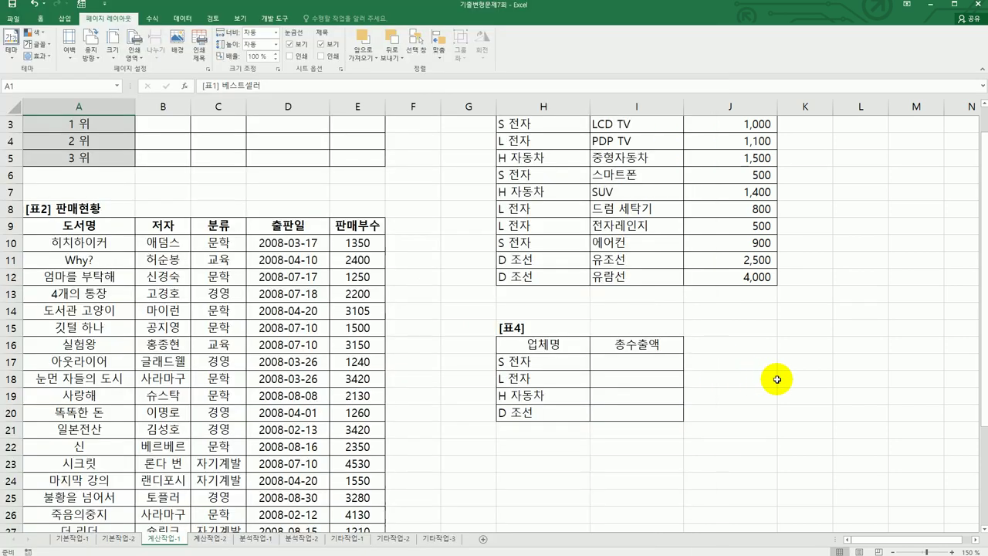
scroll(777, 379, "up", 1)
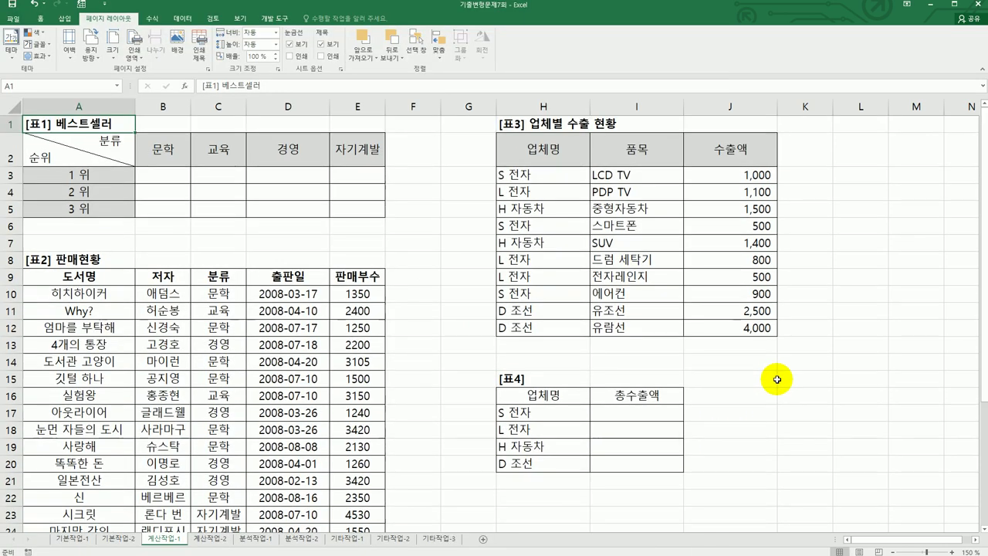
Recheck task 01 in the problem document and start a formula in B3 of 계산작업-1 with =LARGE(IF(
left_click(188, 175)
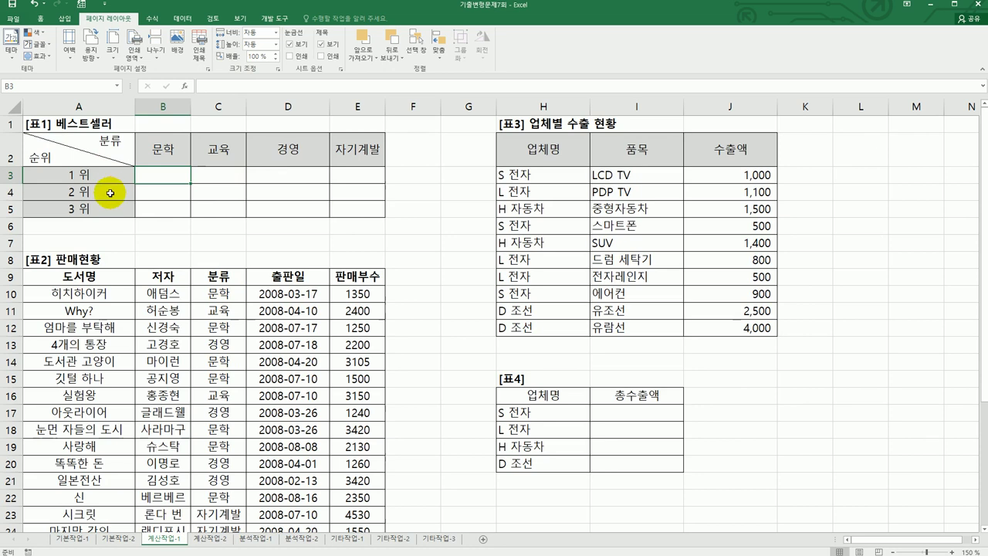
key("alt+Tab")
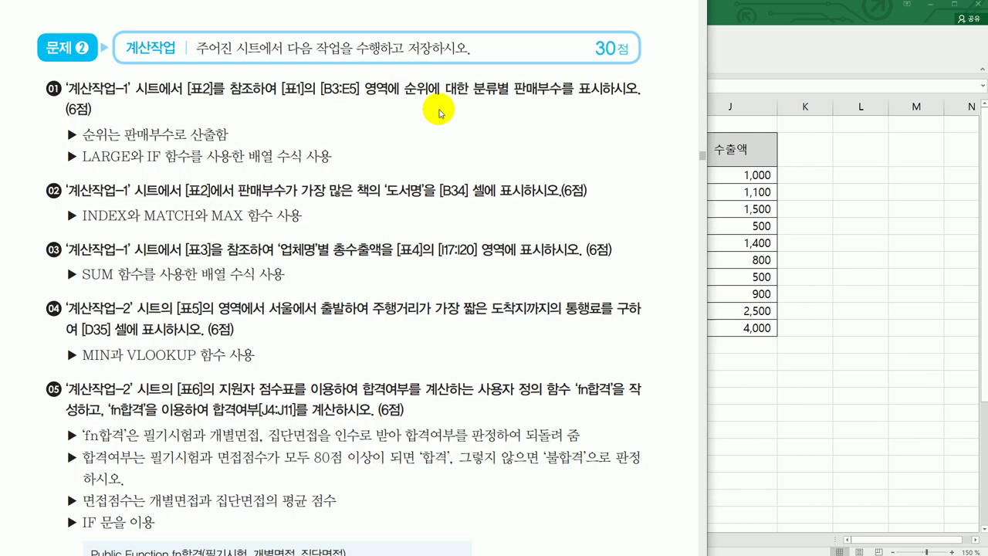
left_click(799, 61)
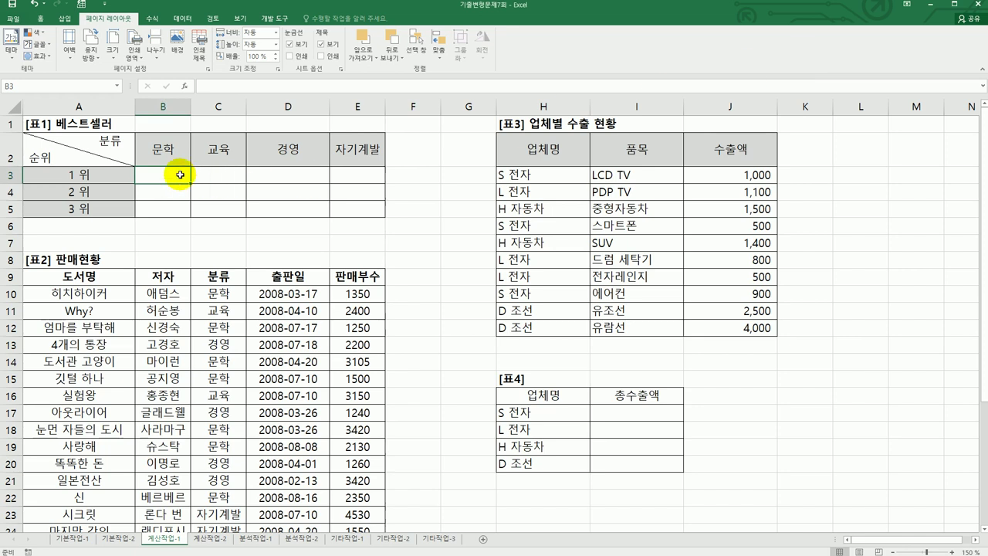
type("=")
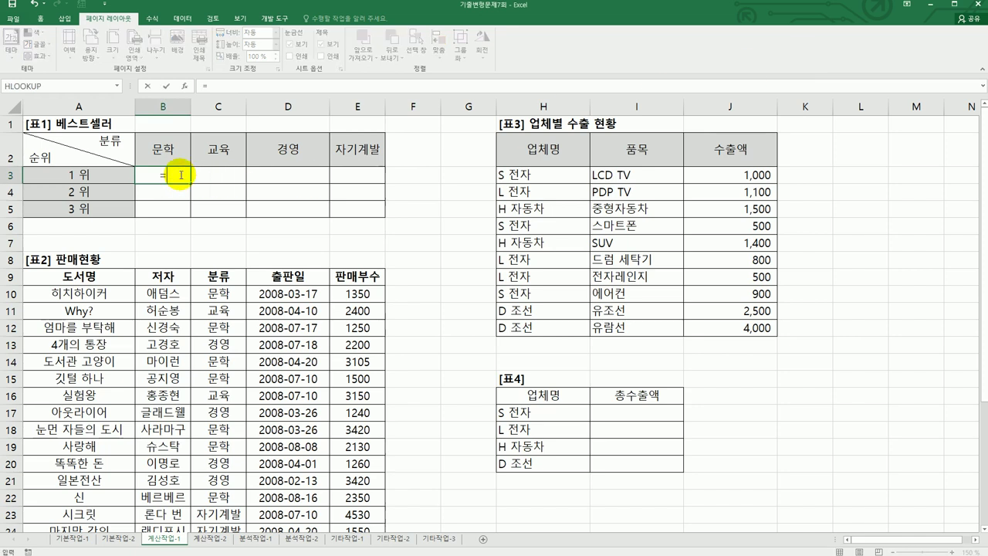
type("lar")
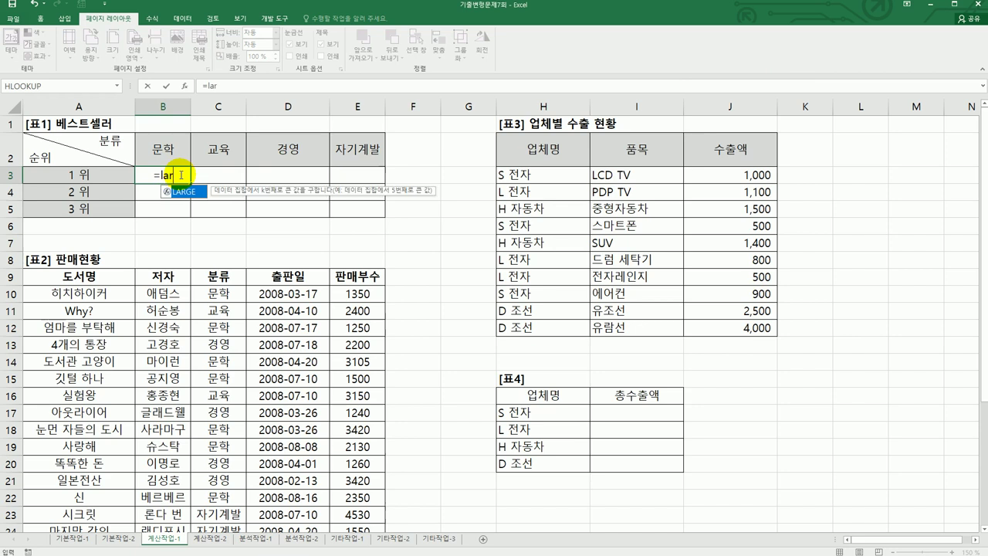
key("Tab")
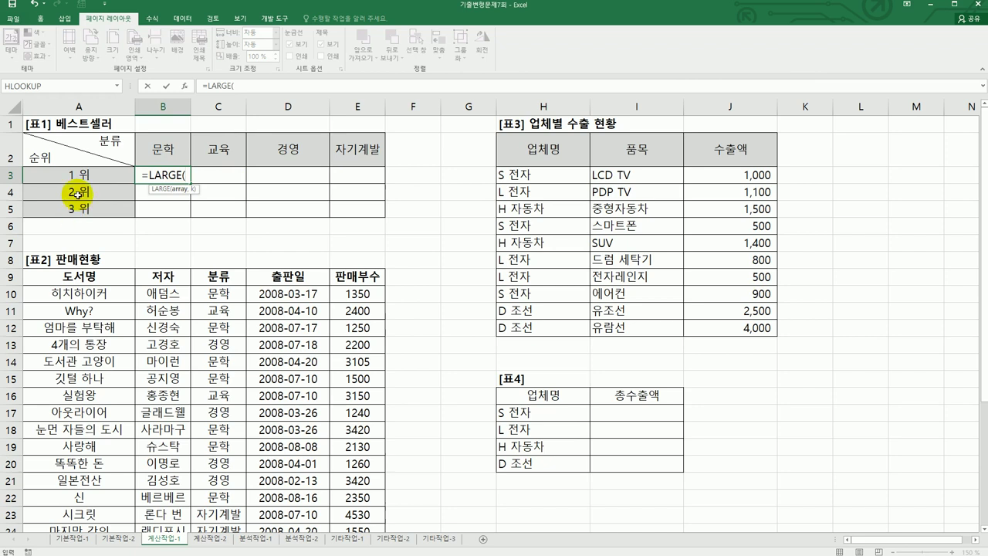
type("if(")
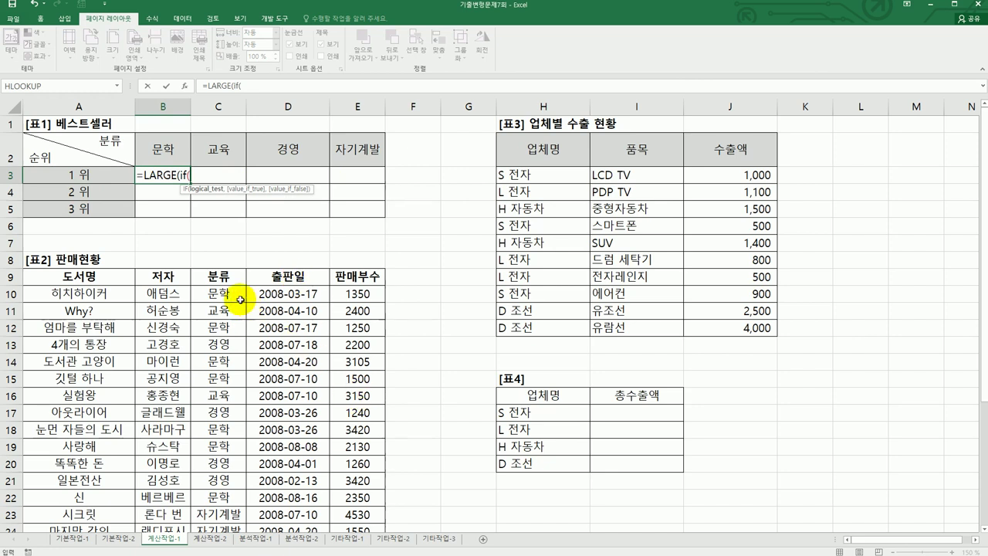
Complete the IF function inside LARGE with the condition $C$10:$C$30=B$2 and the sales range $E$10:$E$30 as its true value
left_click_drag(230, 297, 221, 502)
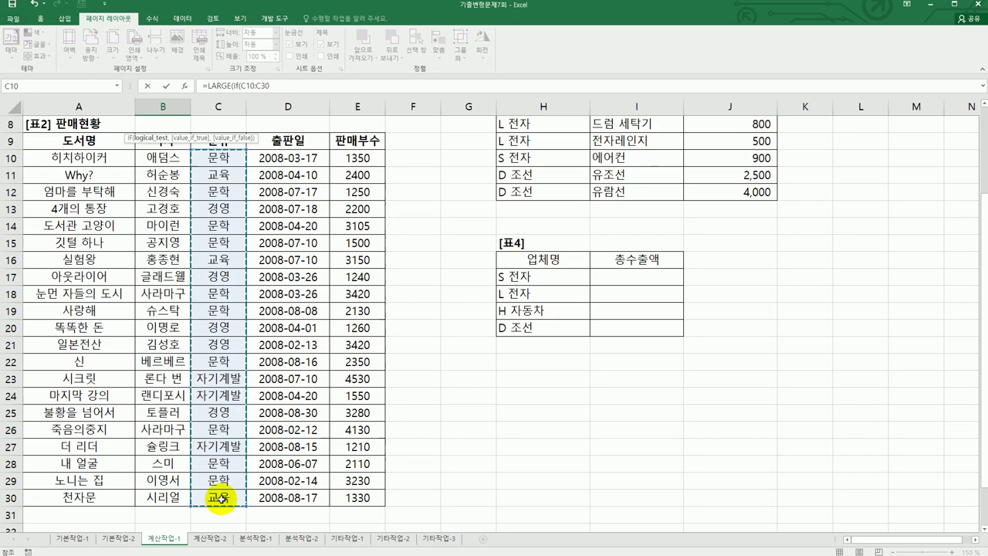
key("F4")
type("=")
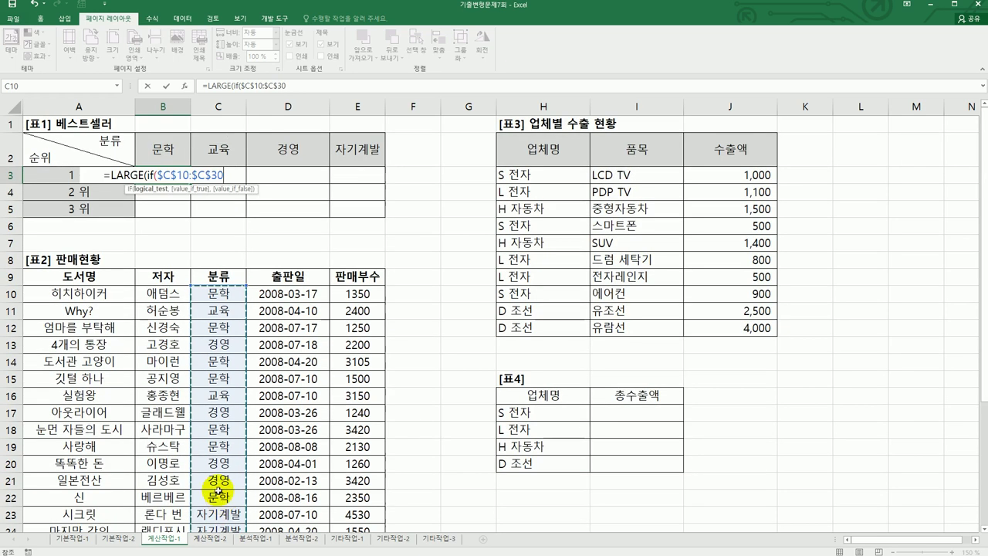
left_click(164, 155)
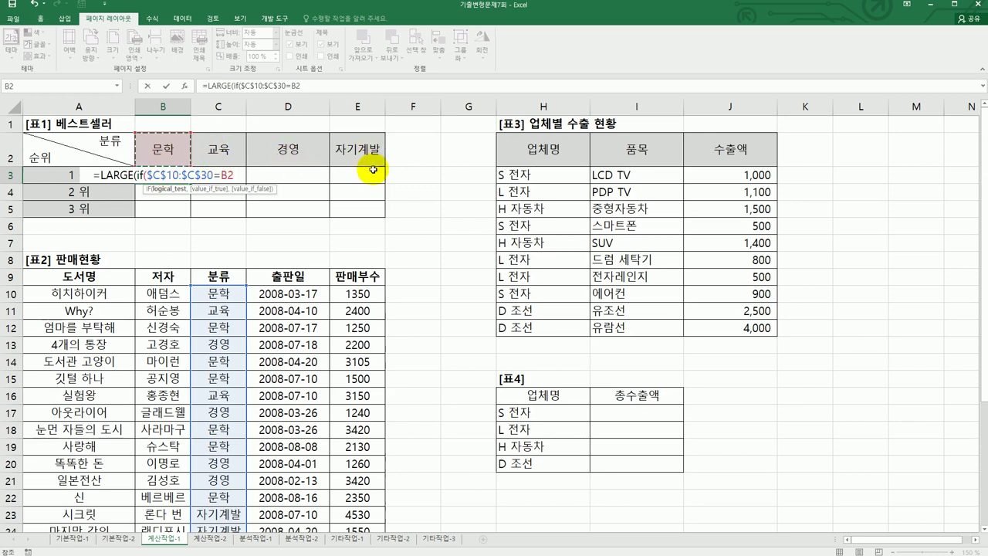
key("F4")
key("F4")
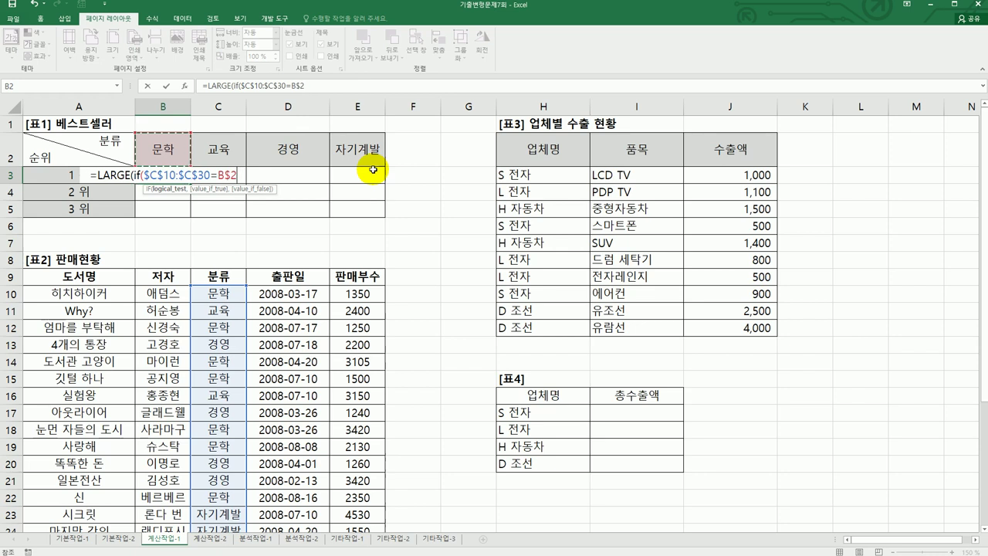
type(",")
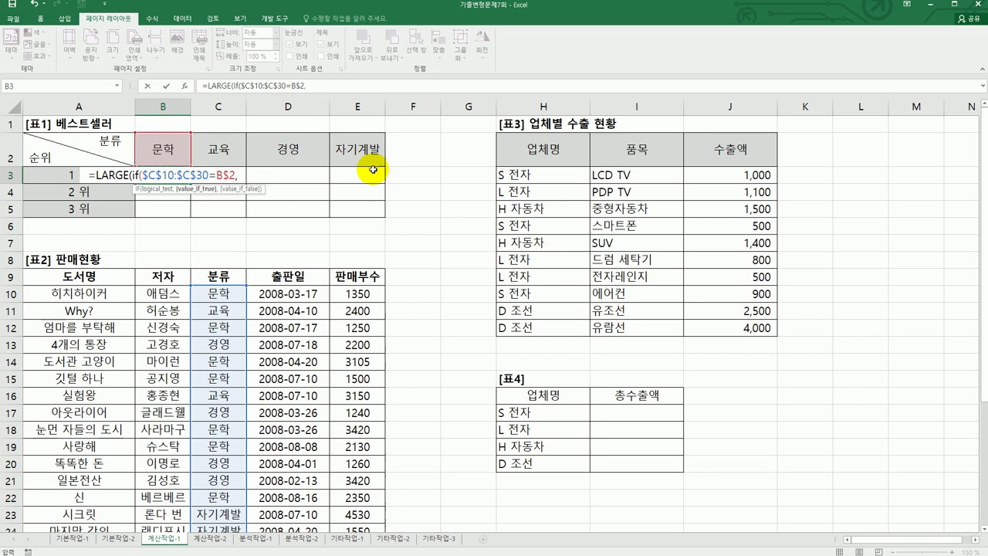
left_click_drag(356, 294, 359, 498)
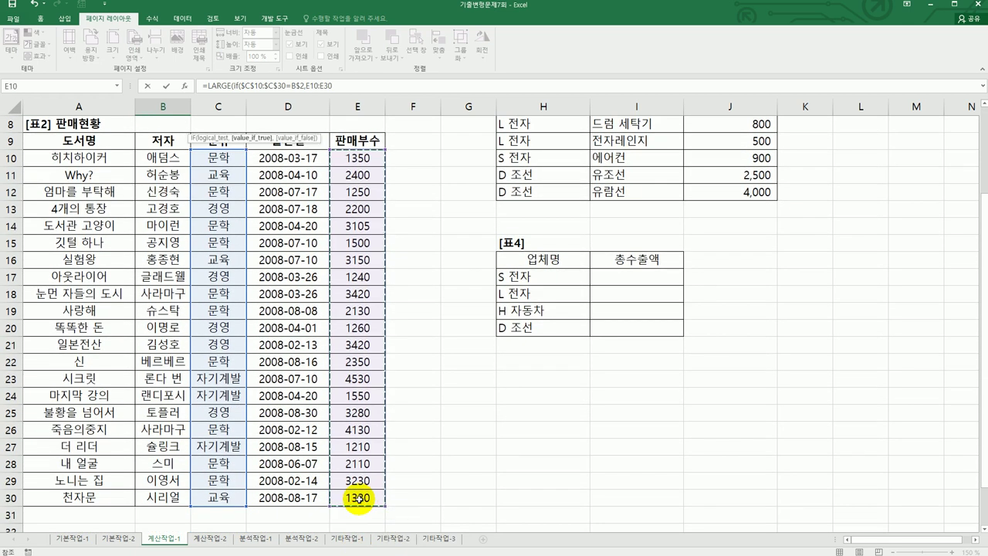
key("F4")
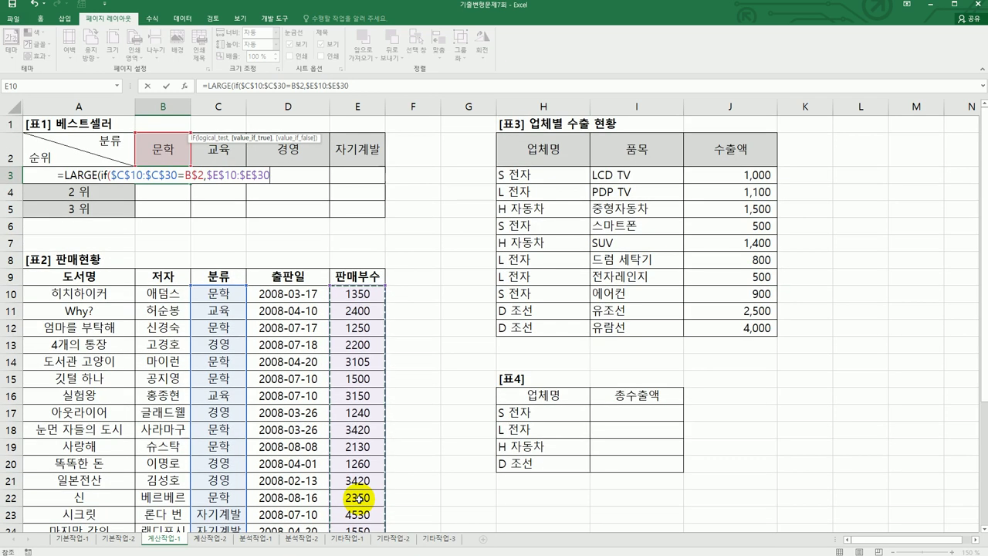
type("),")
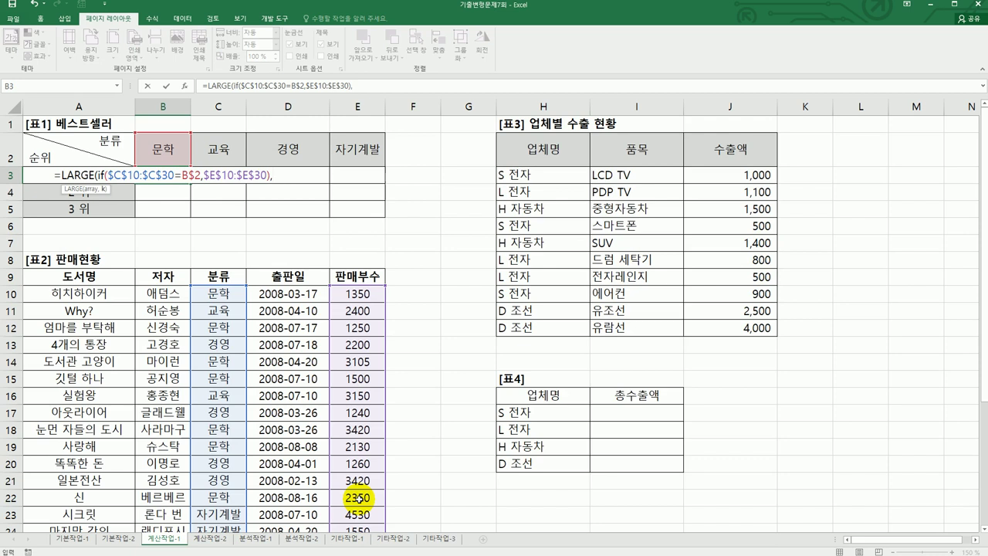
Use the rank cell $A3 as LARGE's k argument and enter the B3 formula as an array formula
key("Left")
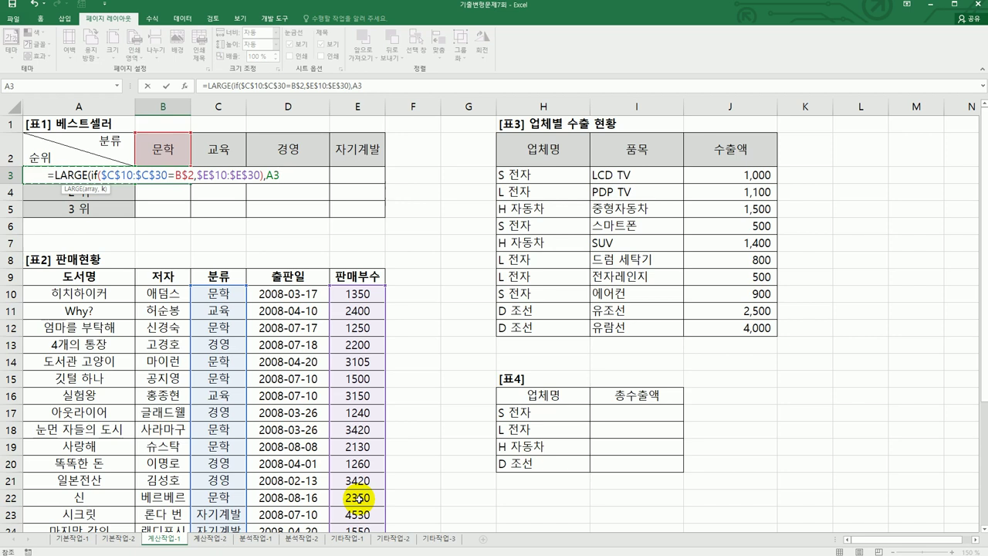
key("F4")
key("F4")
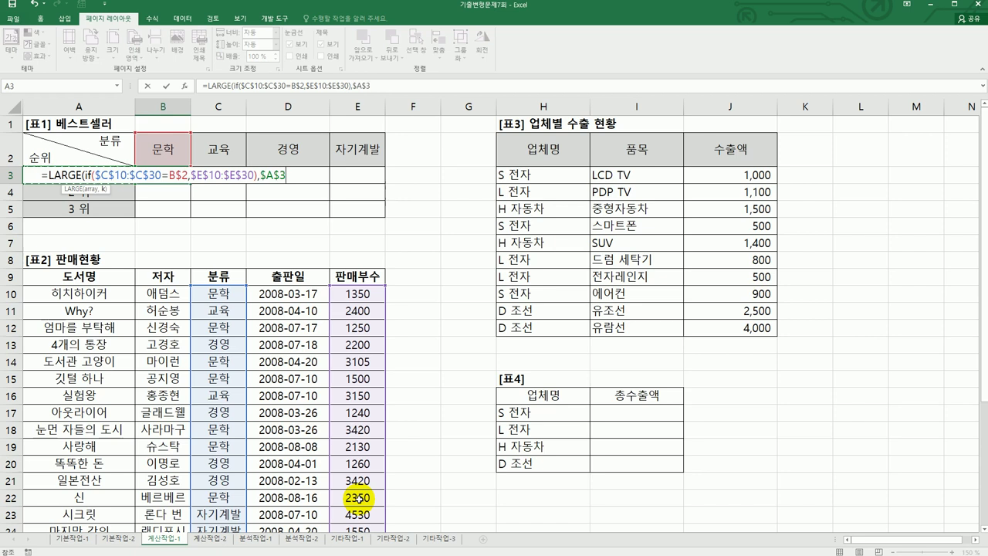
key("F4")
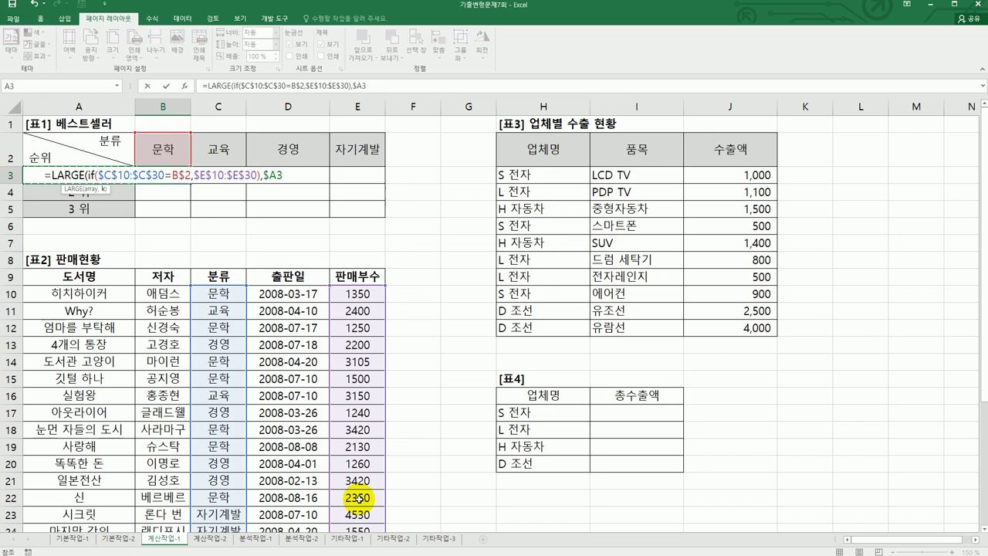
type(")")
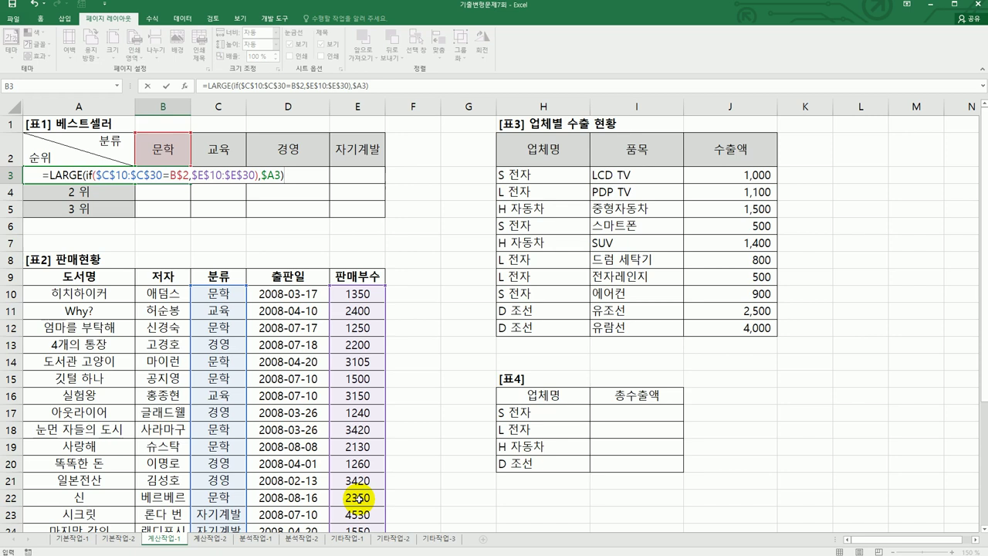
key("ctrl+shift+Return")
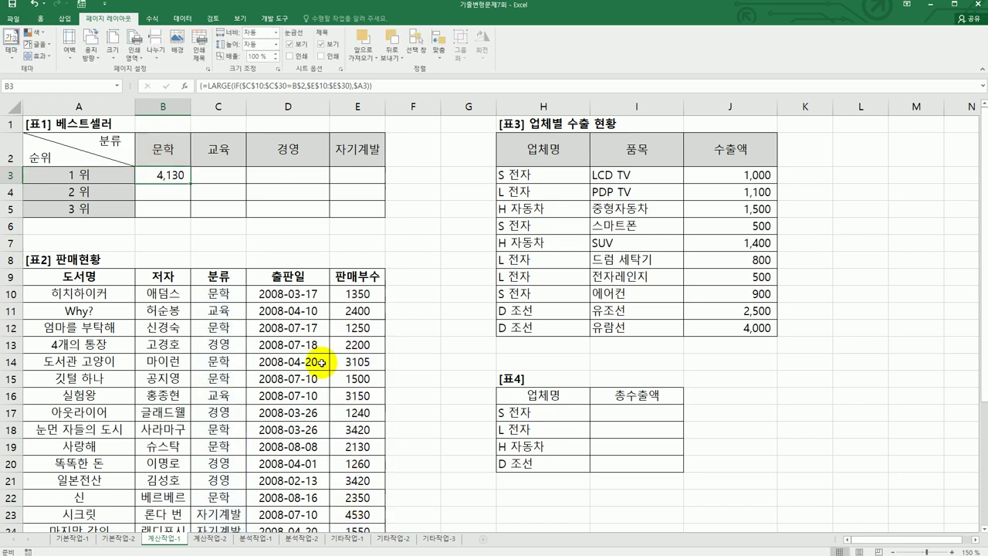
Fill the array formula from B3 across the range B3:E5, and switch to the problem document for the next task
left_click_drag(191, 183, 364, 216)
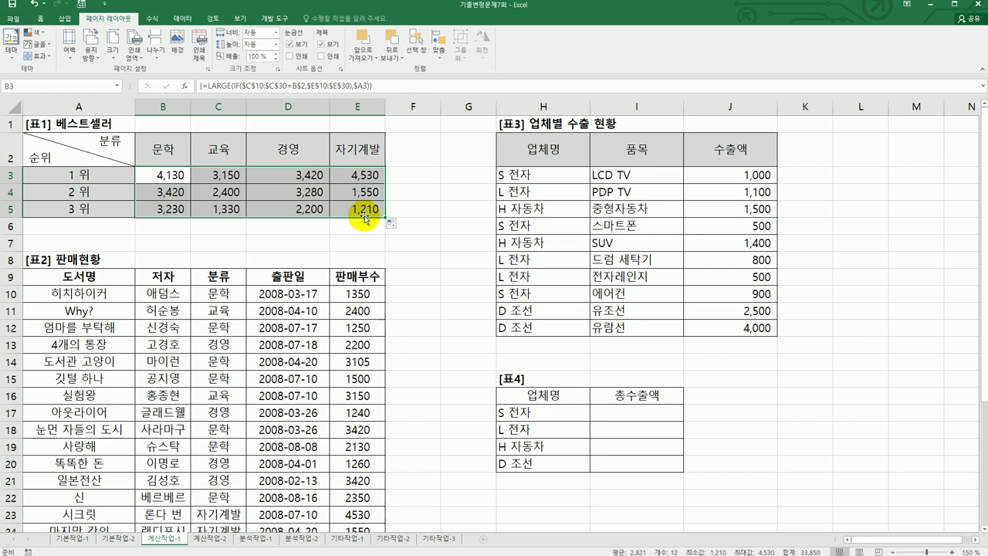
key("alt+Tab")
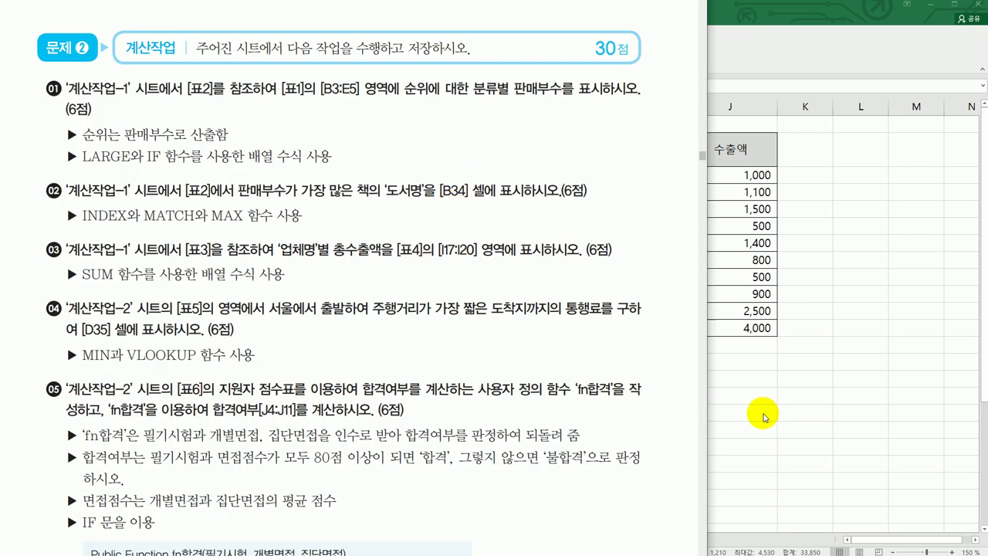
Switch back to Excel and examine the best-seller cell B34 and the 판매부수 column of 표2 in 계산작업-1
key("alt+Tab")
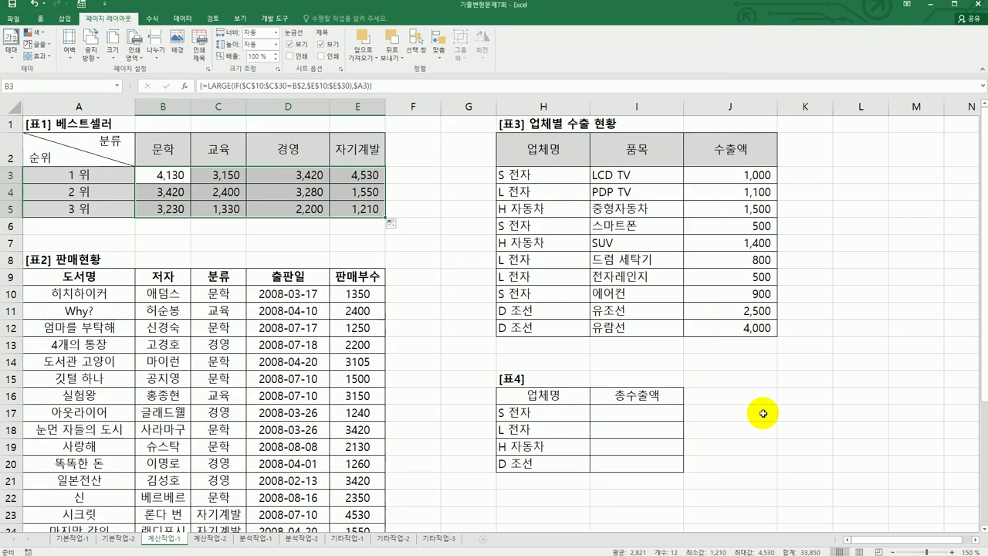
scroll(483, 363, "down", 5)
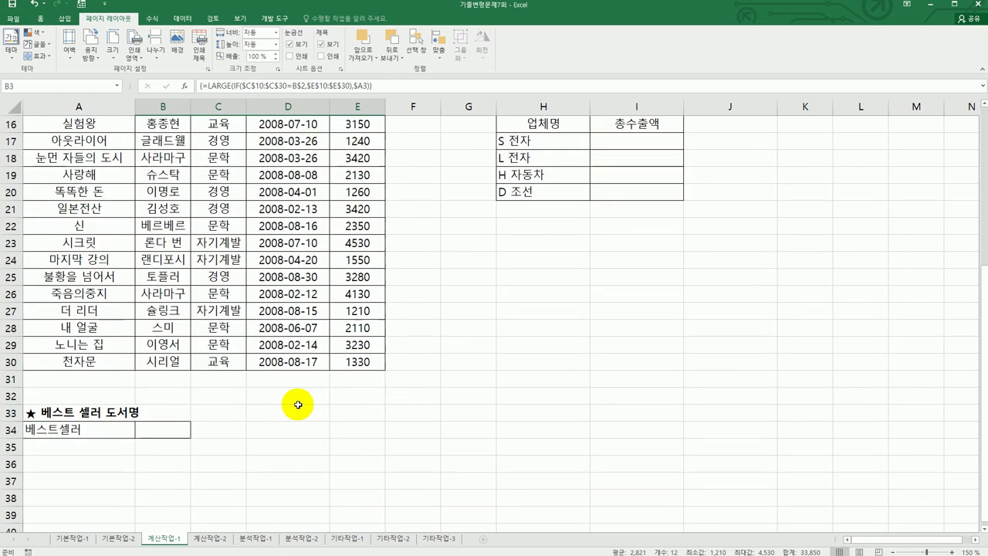
left_click(171, 431)
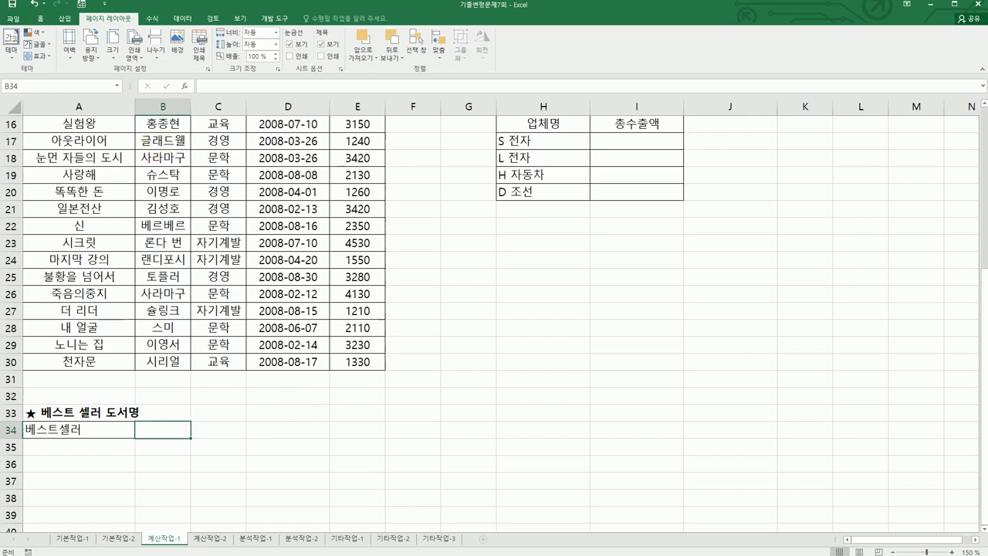
scroll(223, 274, "up", 2)
scroll(223, 273, "up", 2)
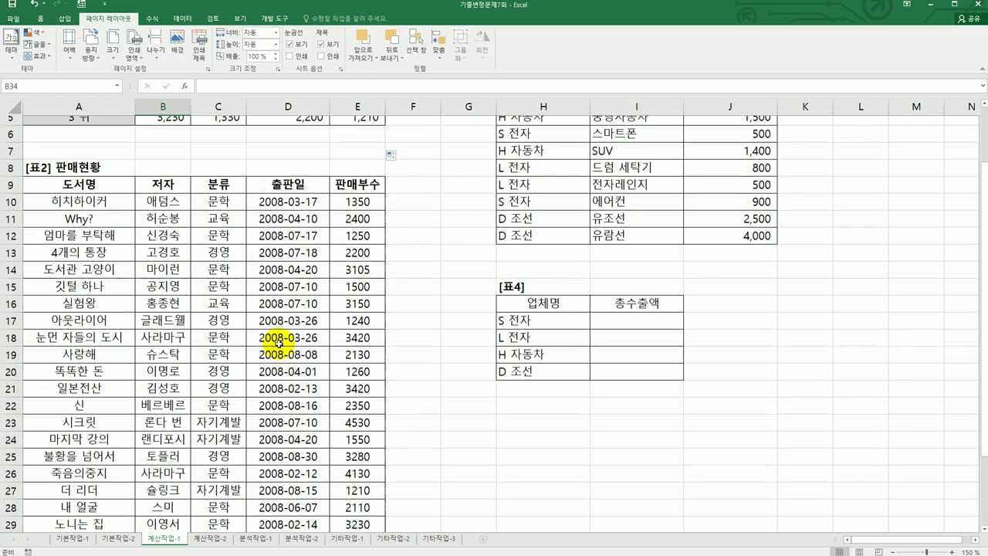
left_click(359, 228)
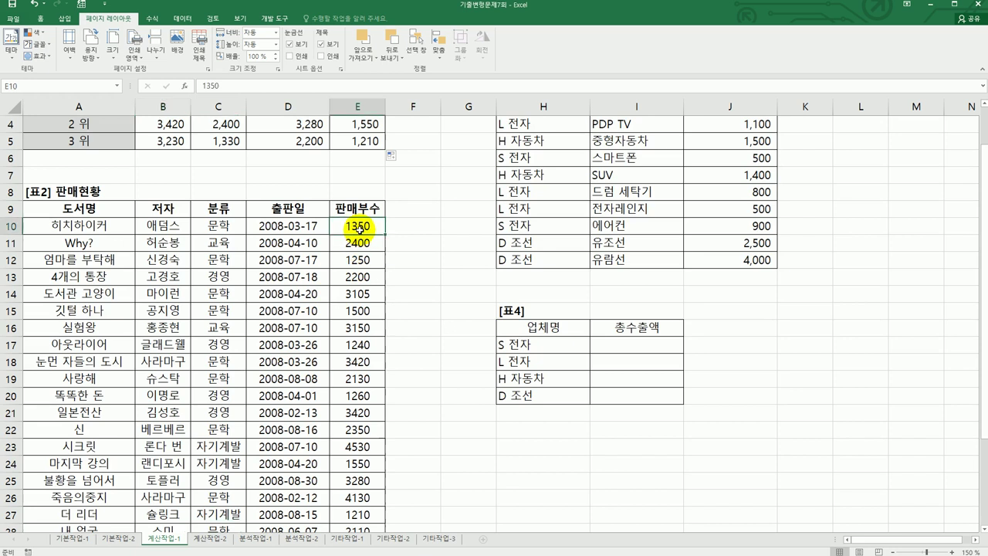
left_click_drag(360, 228, 360, 446)
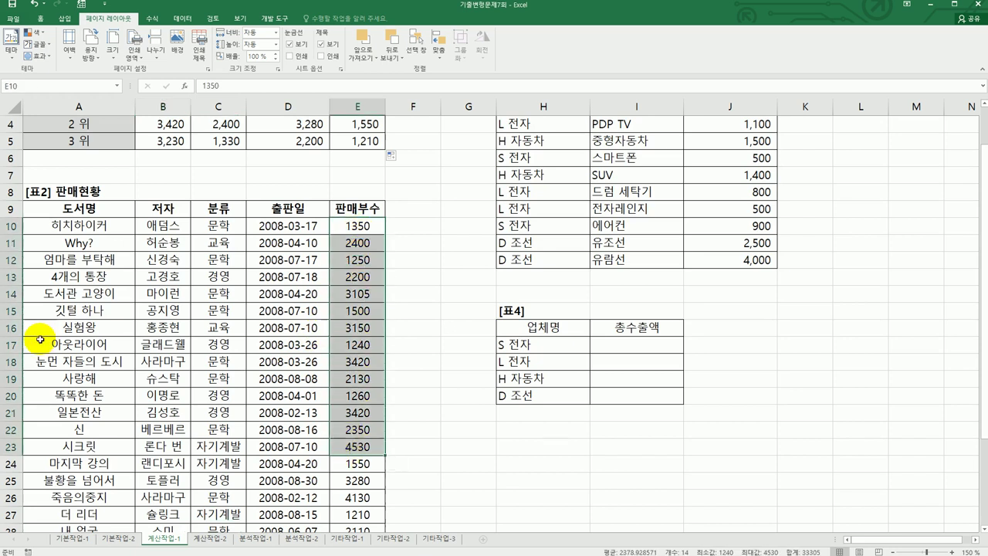
Start a formula in B34 with =INDEX( and use the book-title range A10:A30 as its array
scroll(306, 373, "down", 2)
scroll(298, 376, "down", 2)
left_click(161, 427)
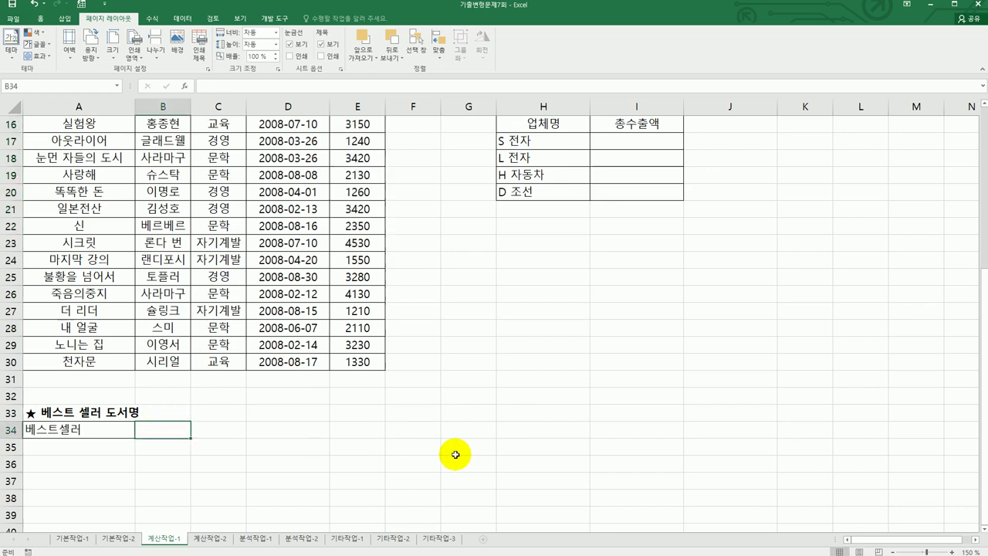
type("=")
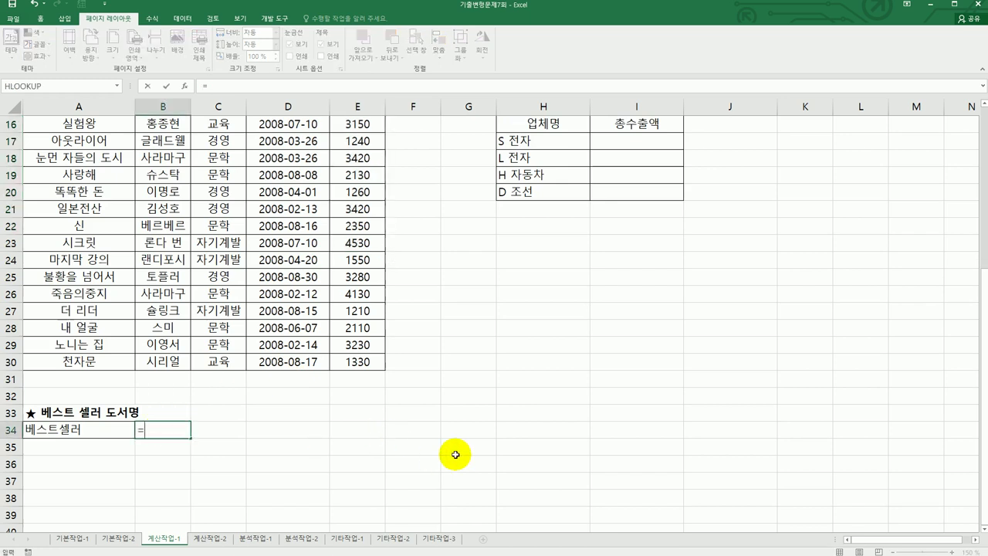
type("index(")
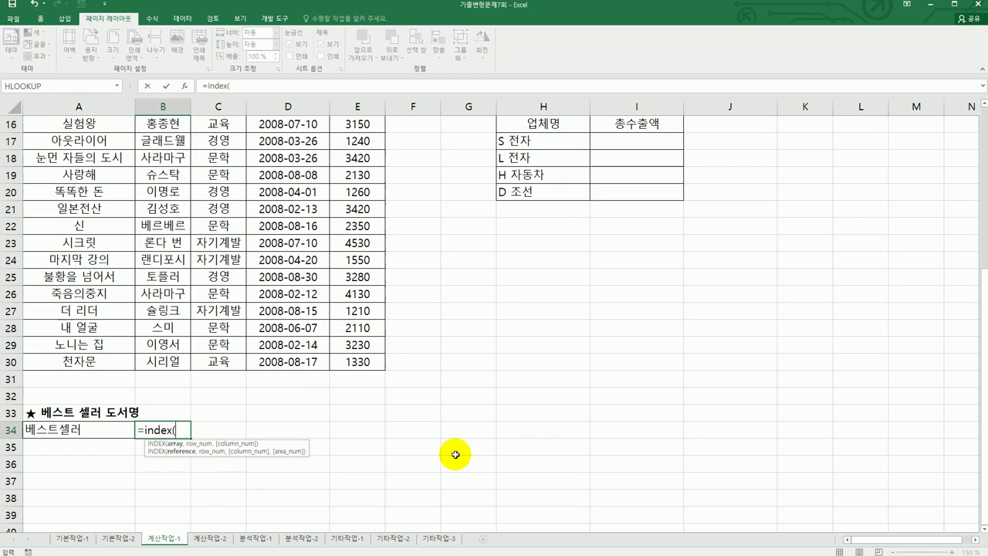
scroll(455, 454, "up", 4)
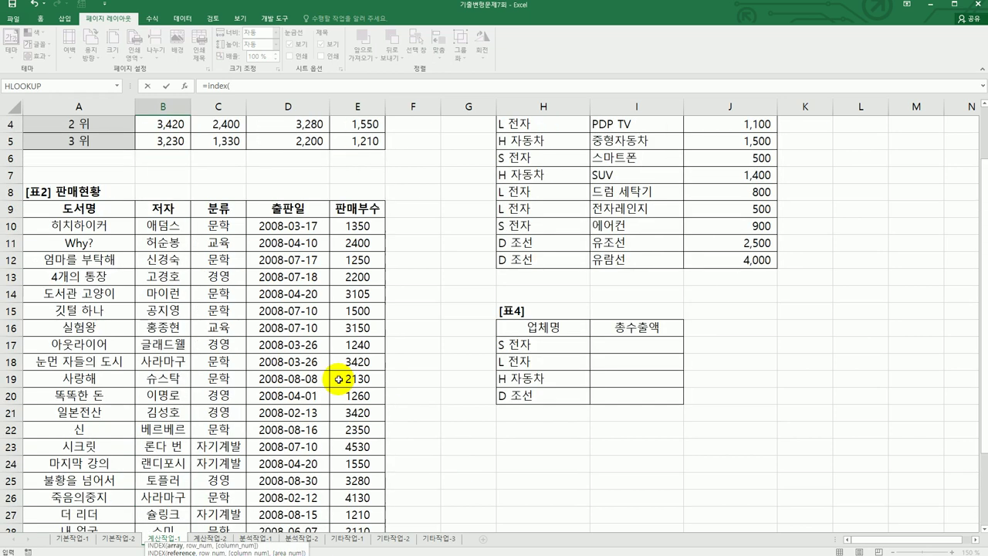
left_click_drag(100, 224, 99, 494)
type(",")
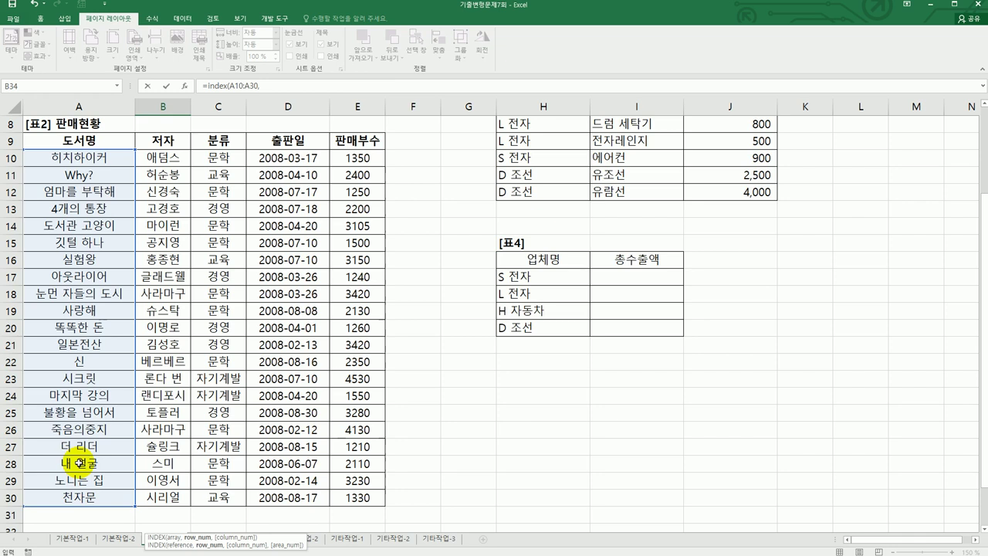
Nest MATCH as INDEX's row number, with MAX(E10:E30) as its lookup value
scroll(79, 463, "down", 2)
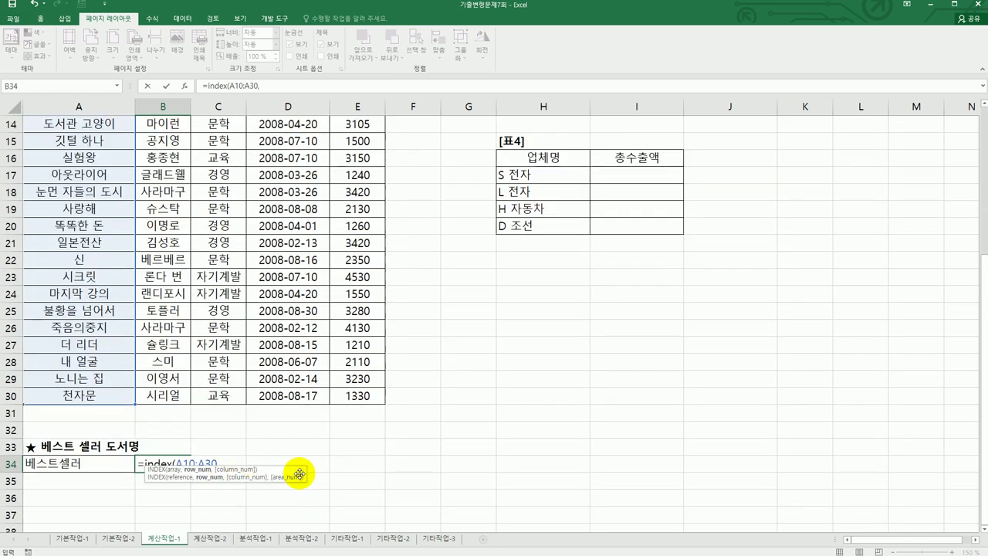
type("mat")
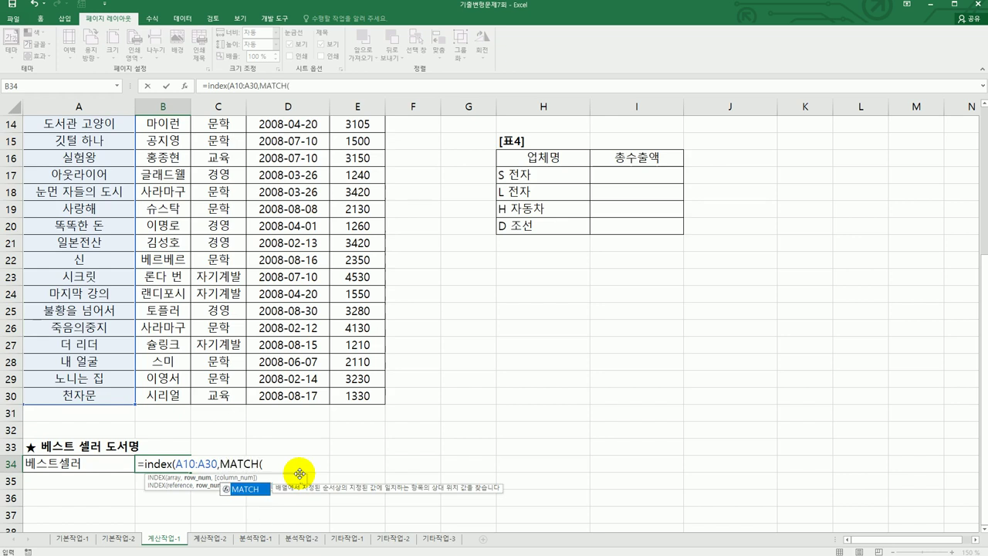
key("Tab")
type("max(")
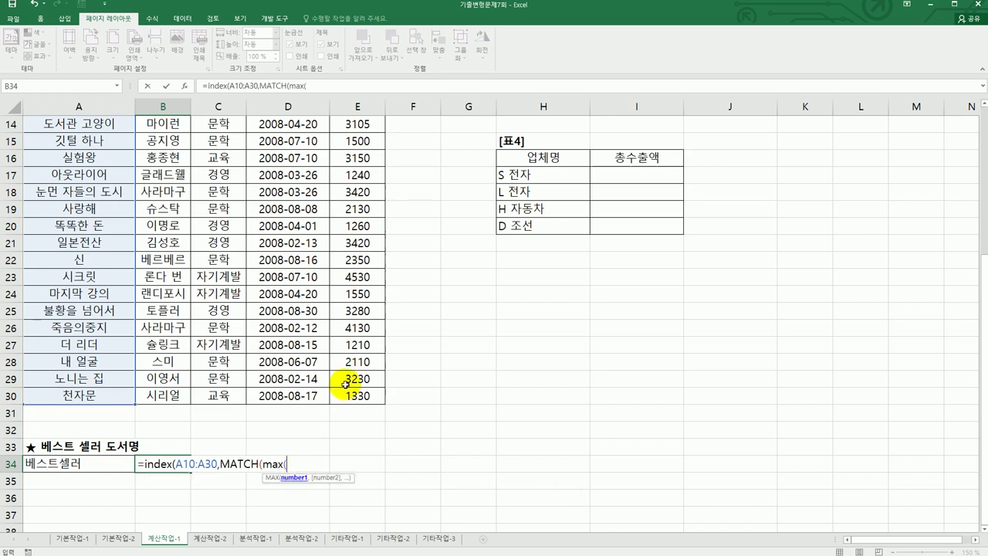
scroll(370, 309, "up", 2)
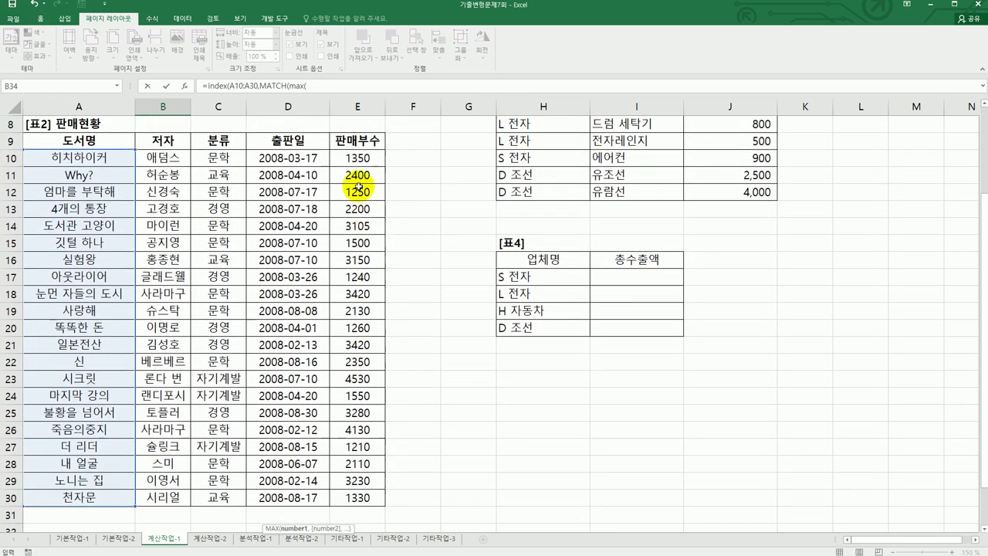
left_click_drag(358, 157, 363, 498)
type("),")
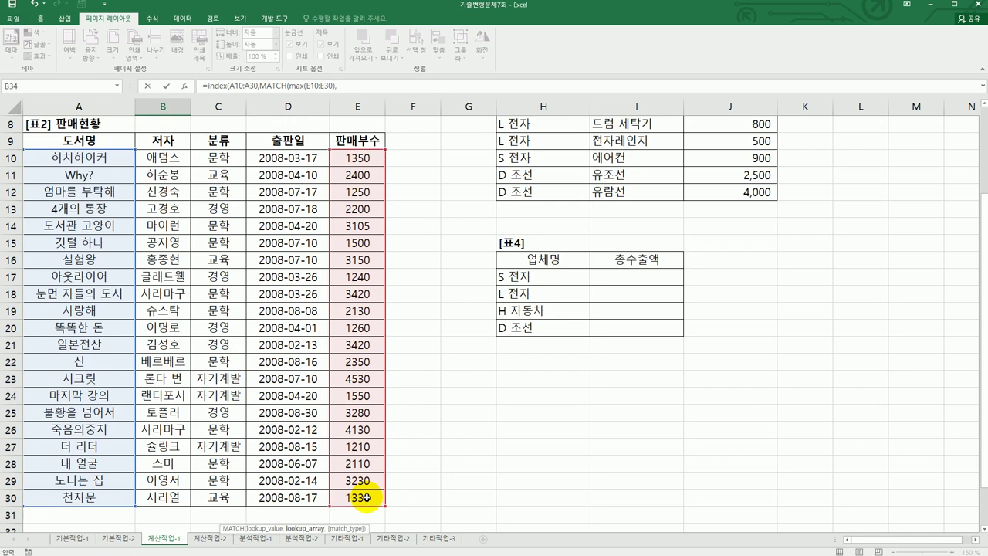
Complete MATCH with the lookup array E10:E30 and match type 0, and enter the B34 formula
scroll(366, 497, "down", 3)
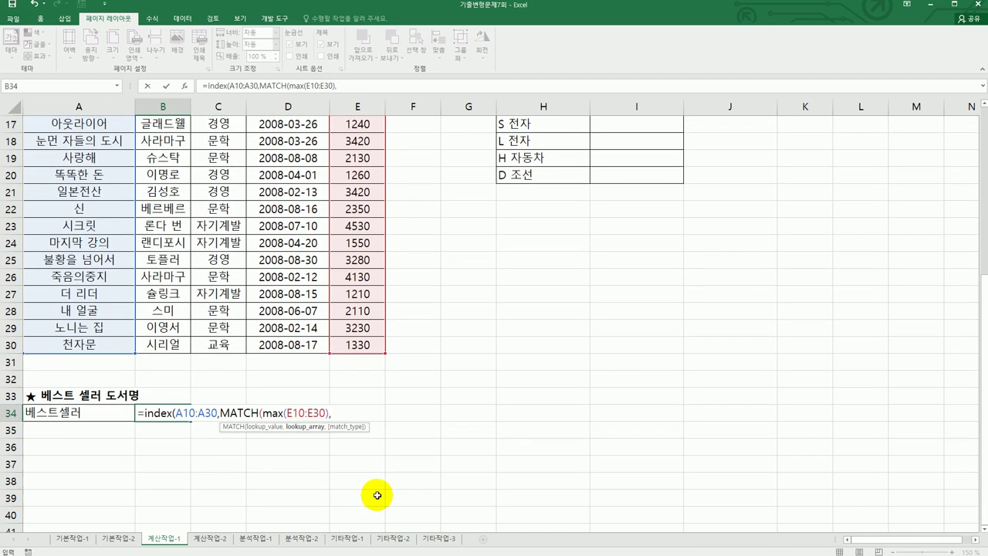
scroll(425, 477, "up", 4)
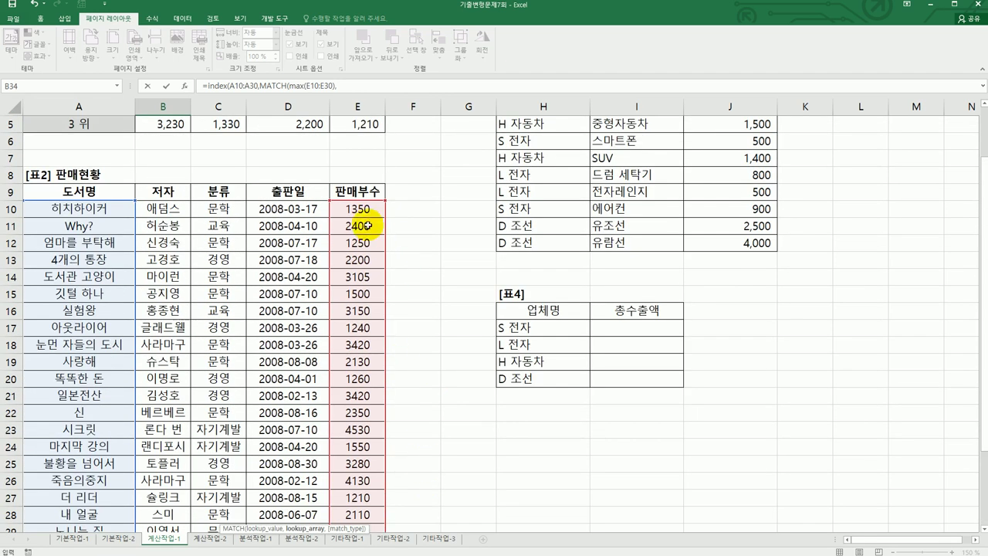
left_click_drag(357, 208, 359, 491)
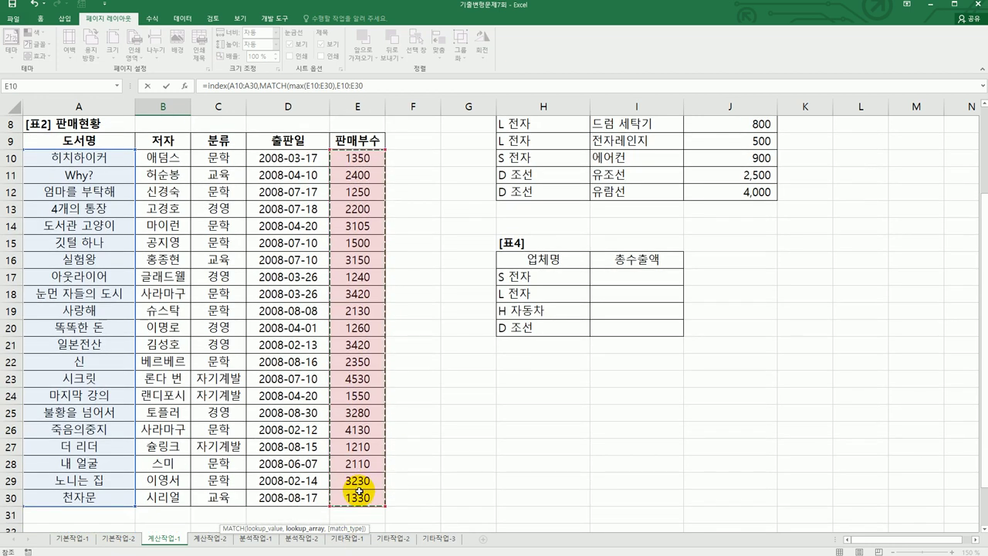
type(",")
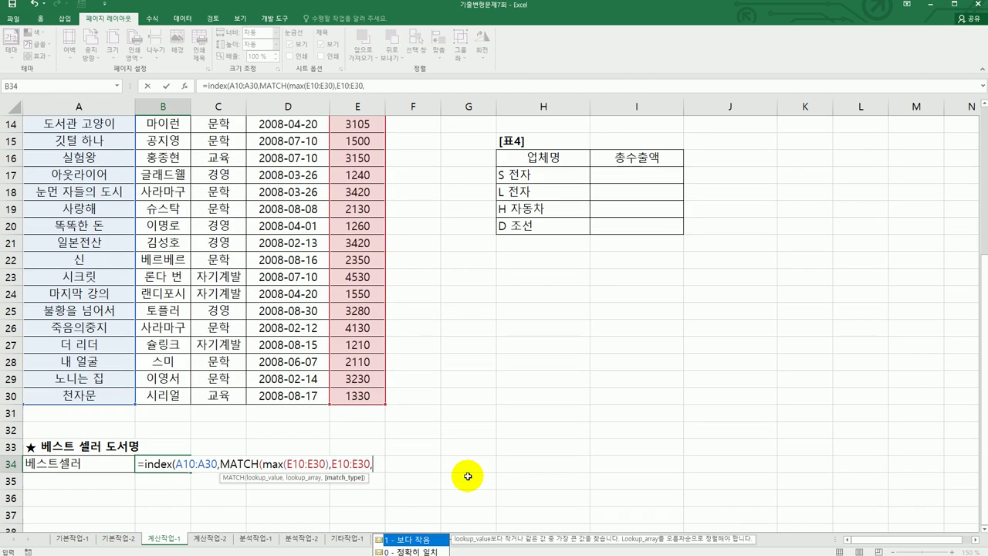
type("0")
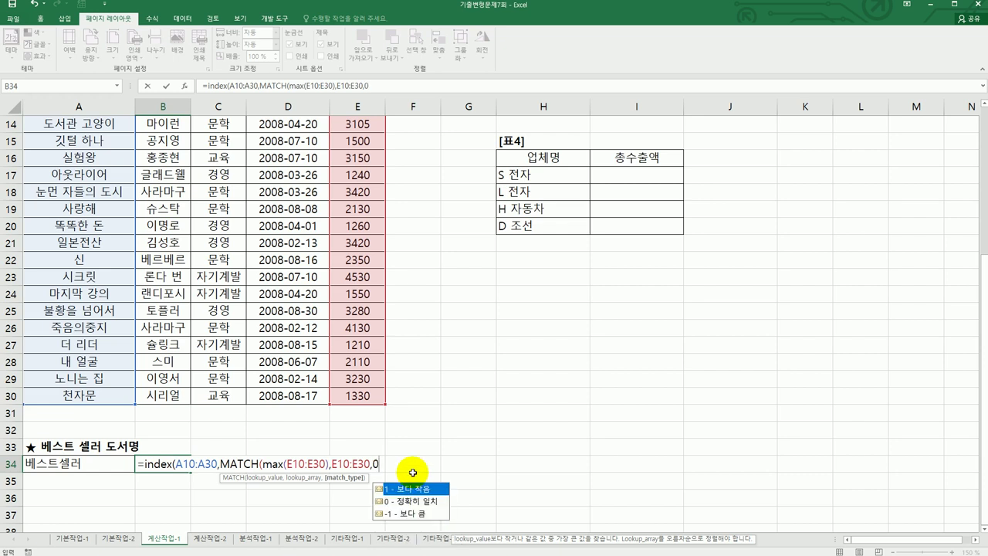
type(")")
type(")")
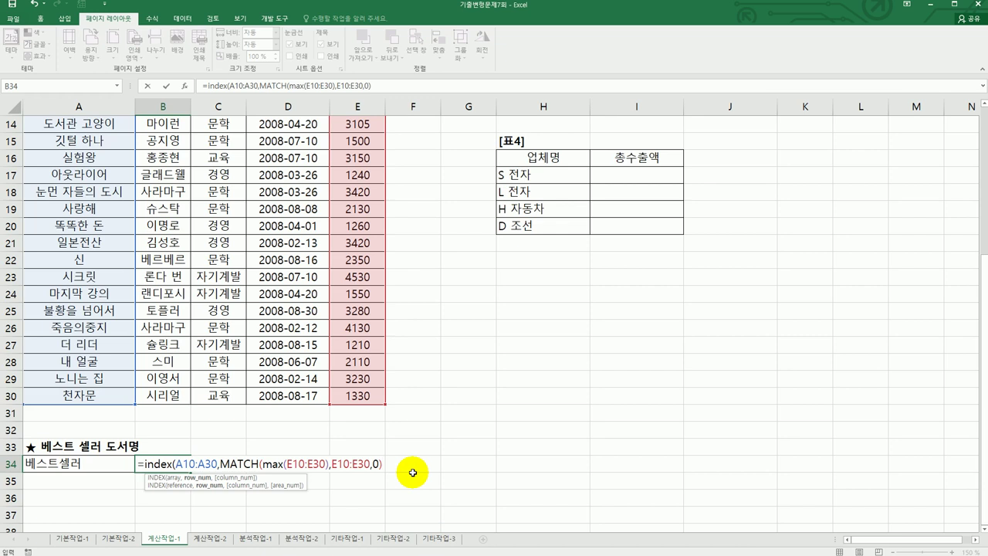
key("Return")
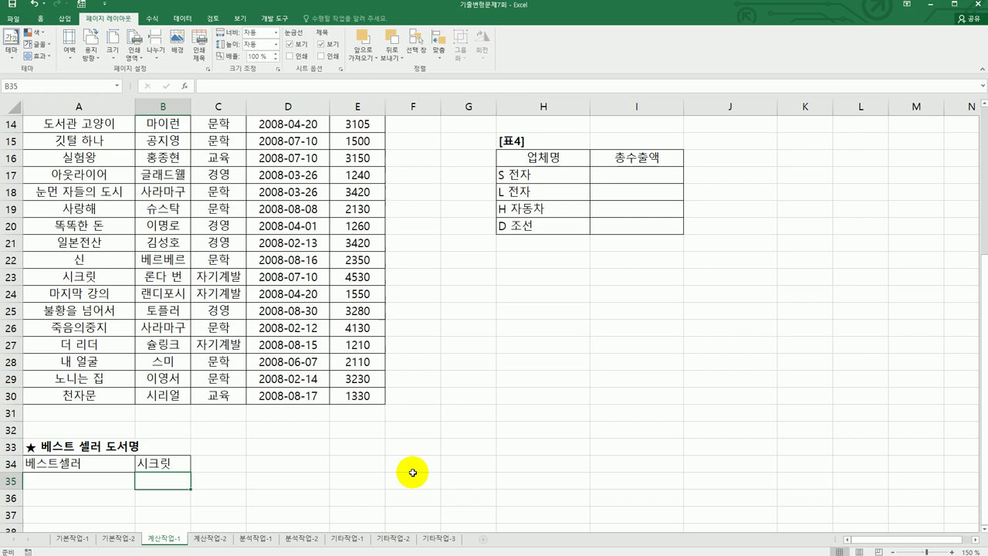
Edit the B34 formula so INDEX uses the array A10:E30 with column number 1
left_click(179, 464)
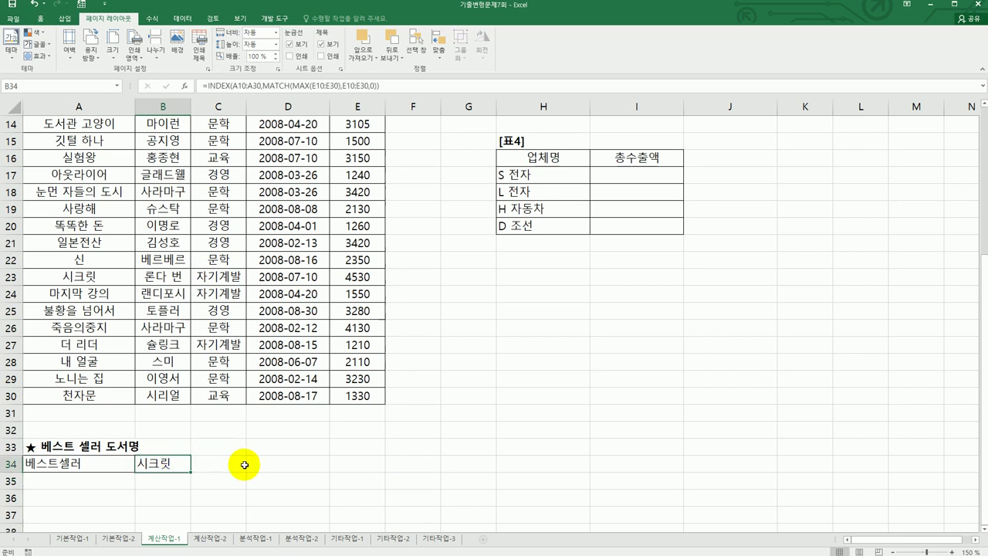
scroll(357, 455, "up", 2)
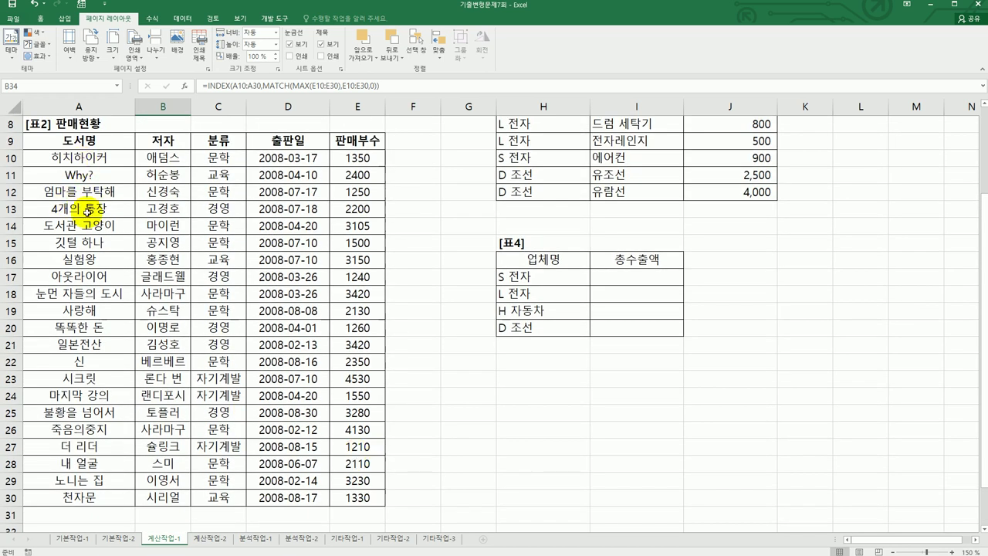
scroll(116, 274, "down", 3)
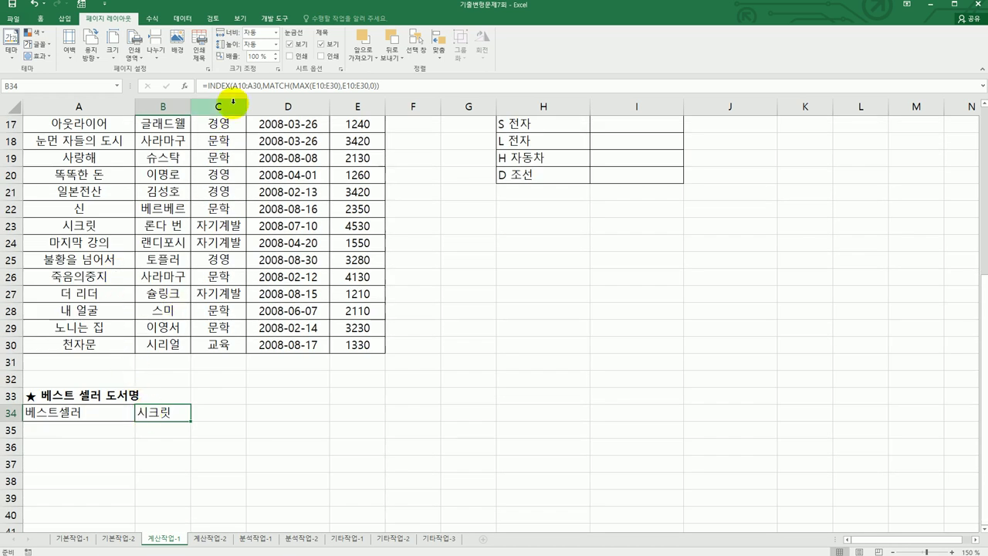
left_click_drag(234, 85, 261, 85)
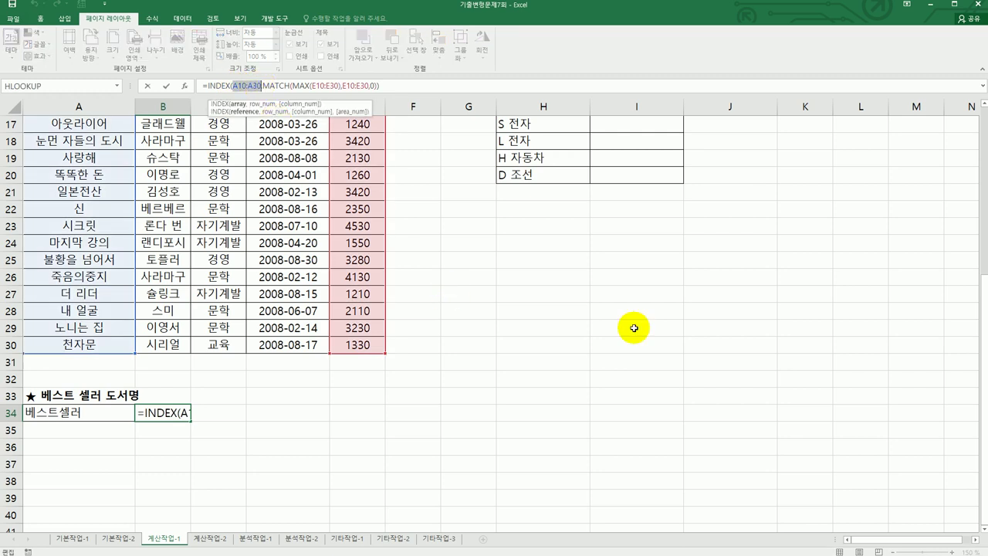
left_click_drag(982, 345, 980, 247)
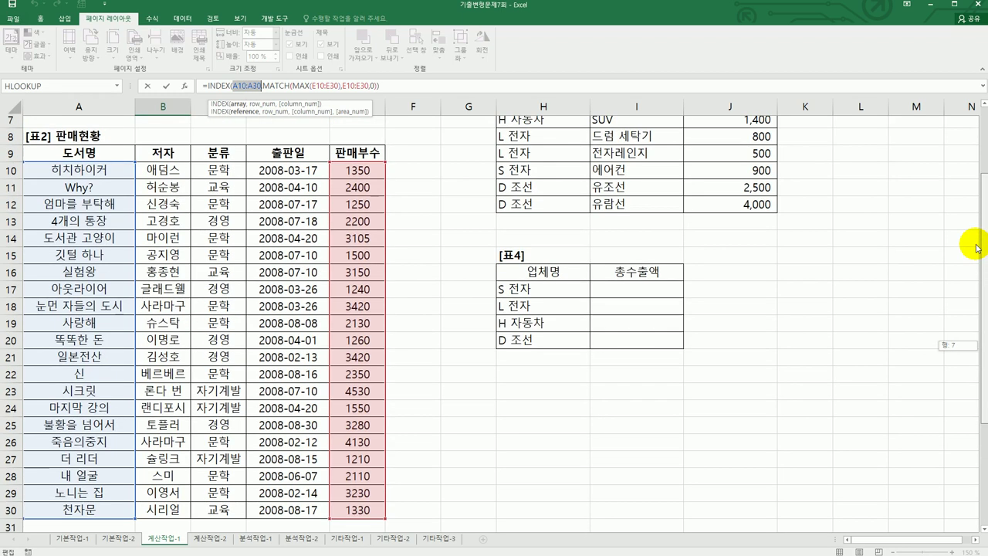
left_click_drag(89, 178, 362, 519)
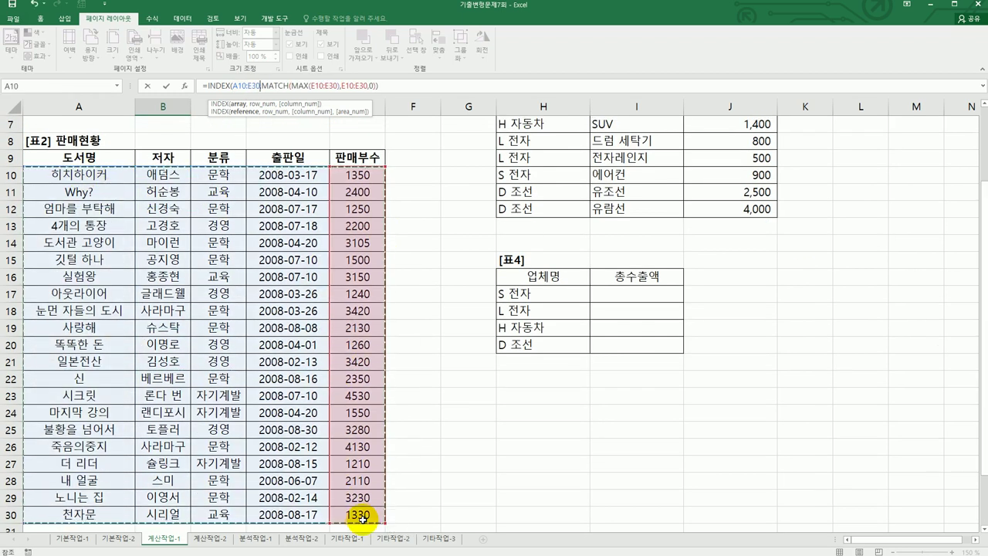
left_click(378, 85)
type(",1")
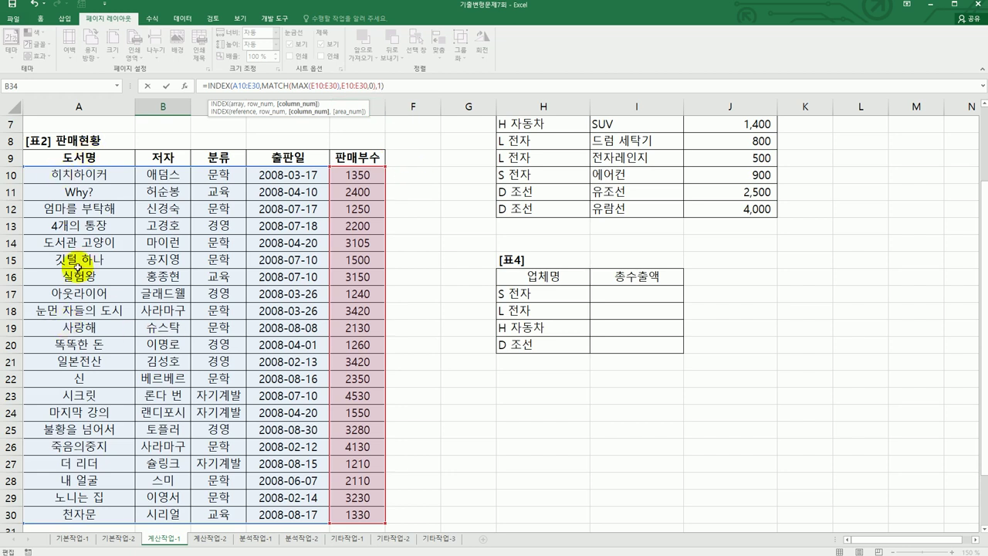
key("Return")
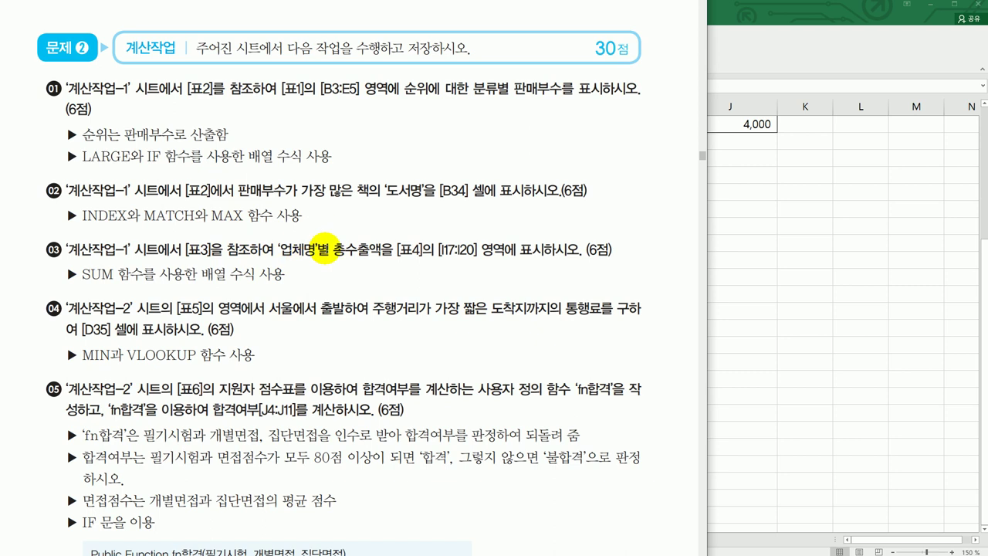
Switch back to the Excel workbook and start a formula in I17 of [표4] with =SUM((
left_click(778, 301)
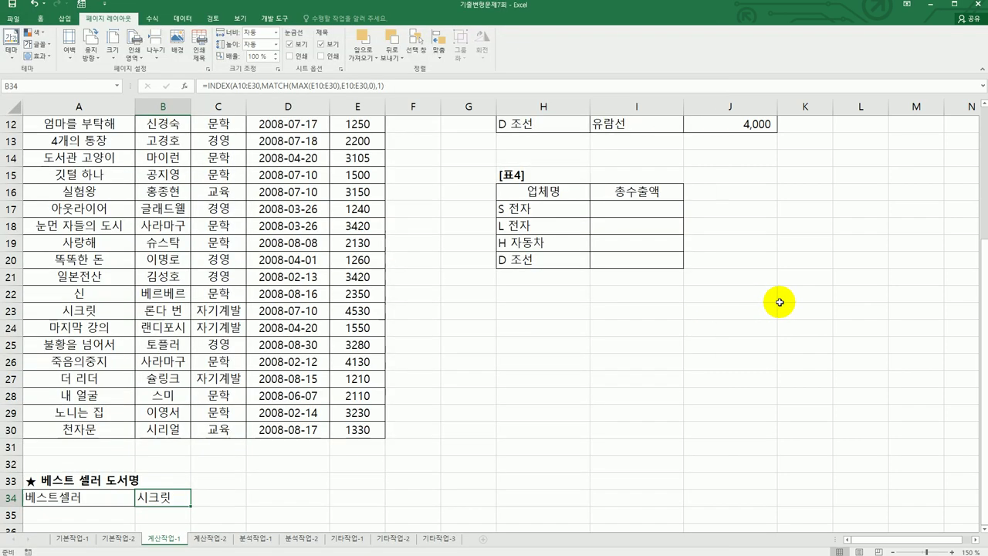
scroll(775, 297, "up", 1)
left_click_drag(673, 267, 667, 309)
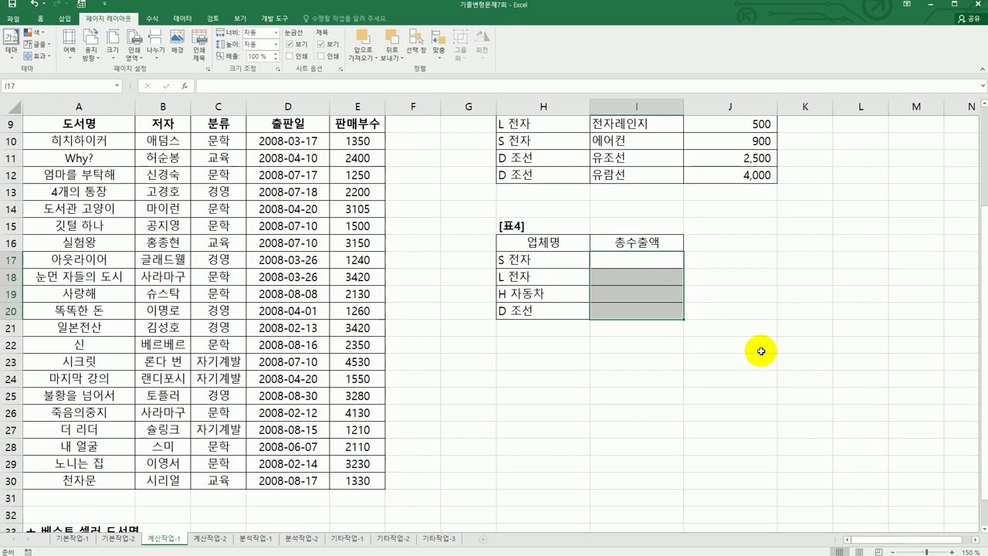
left_click(668, 260)
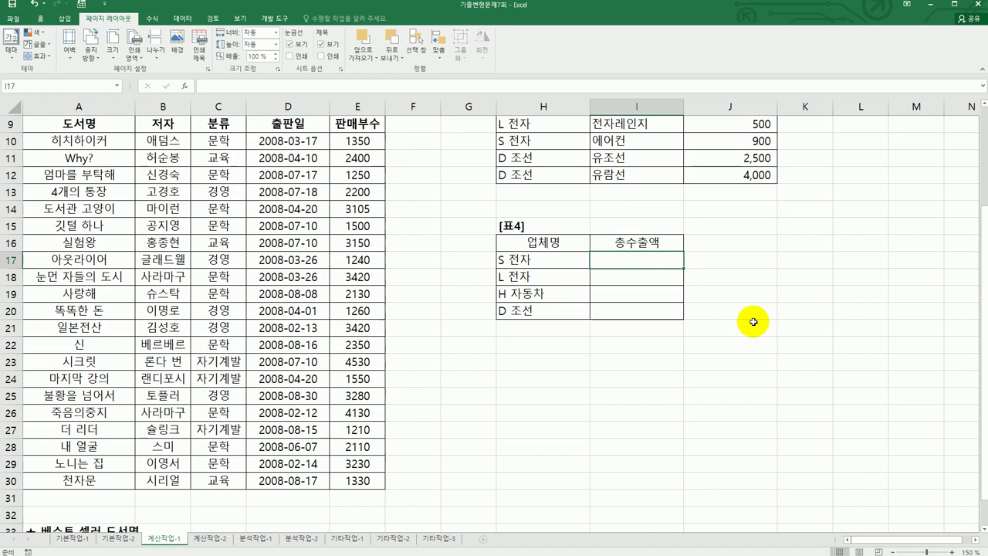
type("=")
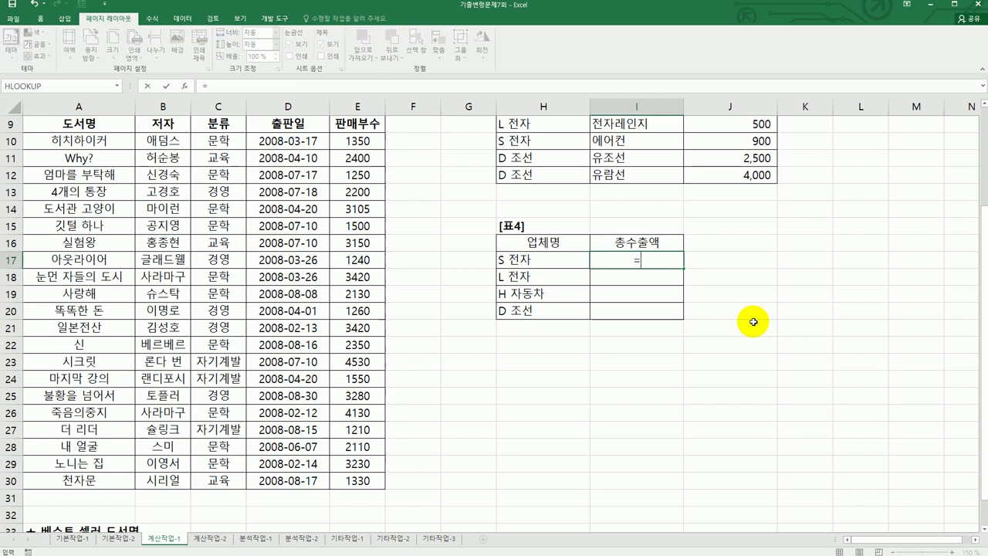
type("sum")
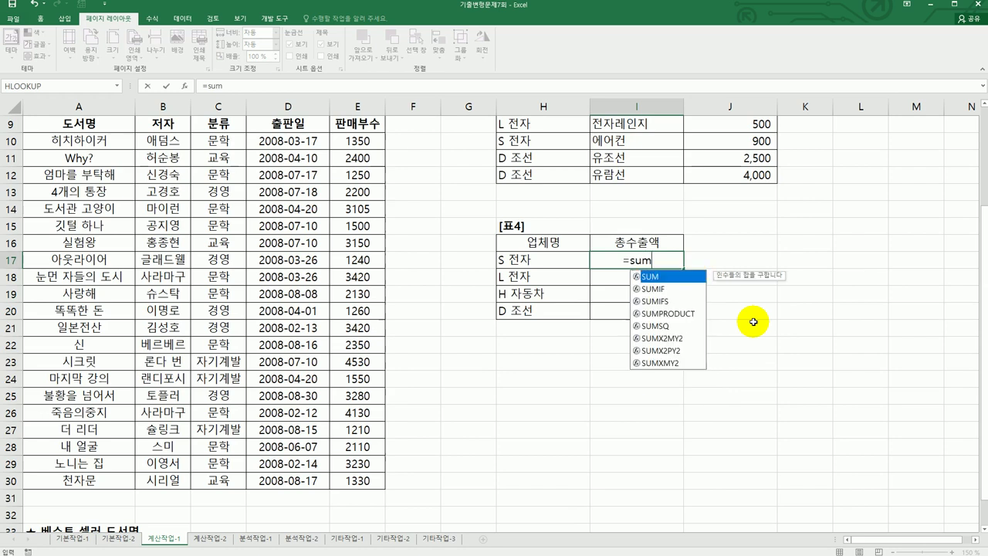
type("((")
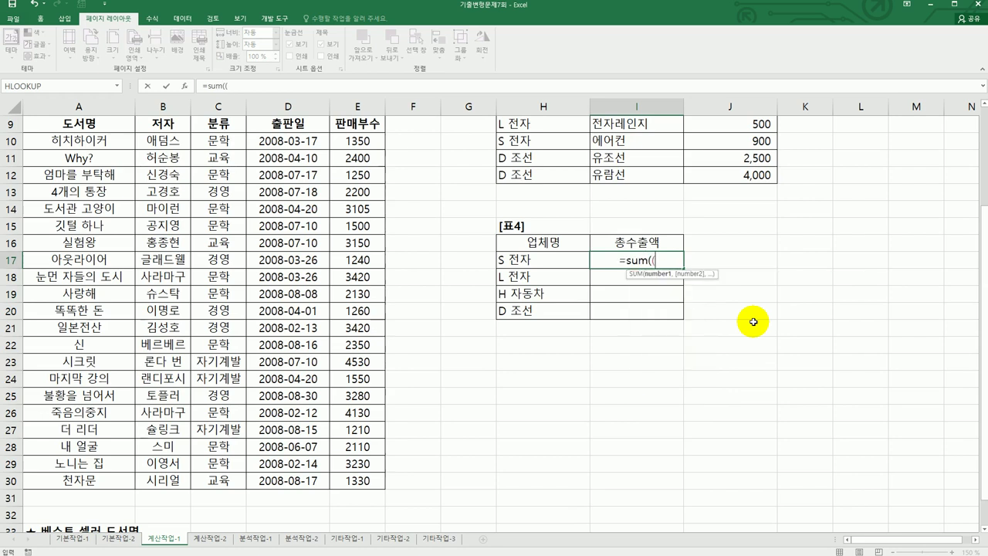
Add the condition $H$3:$H$12=H17 to the I17 SUM formula, close its parenthesis and append the multiplication operator
scroll(741, 342, "up", 3)
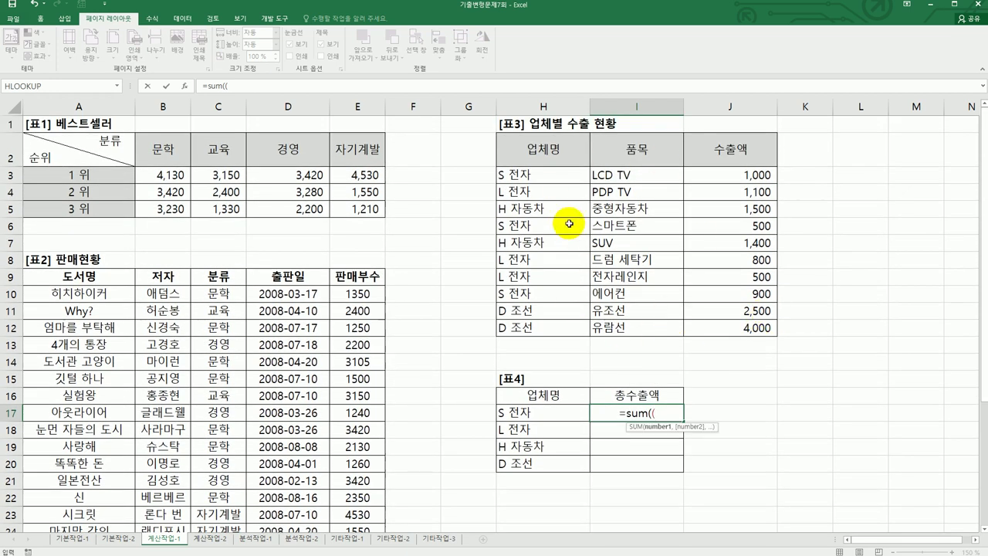
left_click_drag(544, 176, 555, 330)
key("F4")
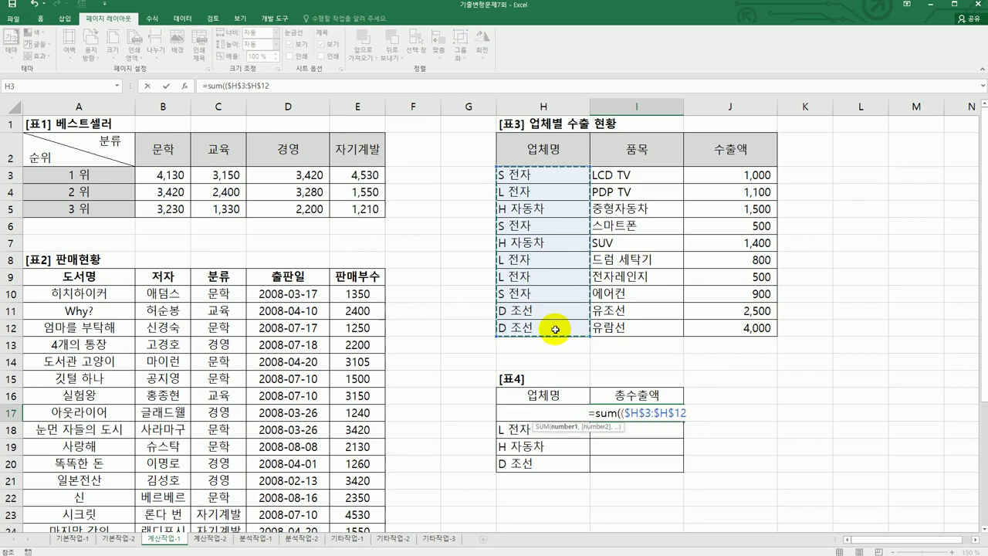
type("=")
key("Left")
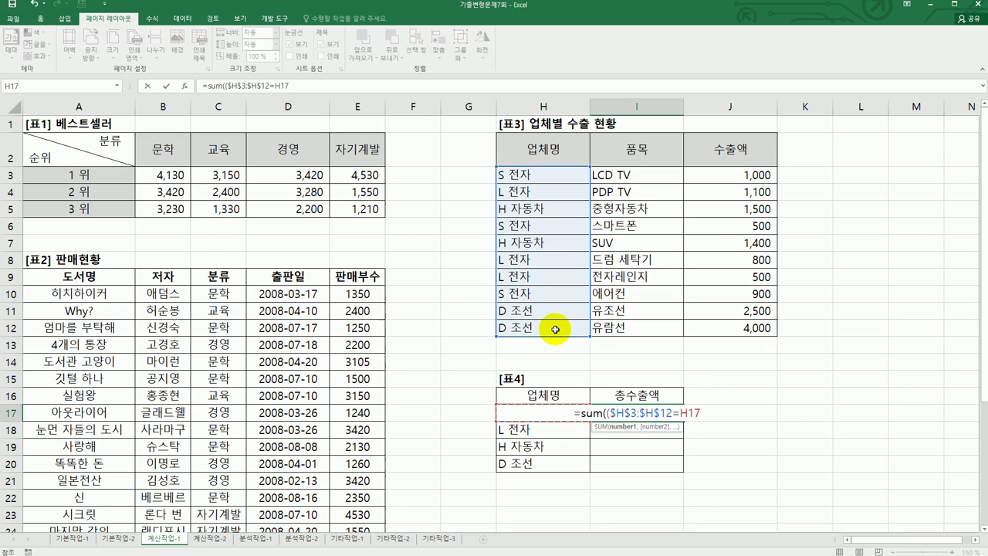
type(")*")
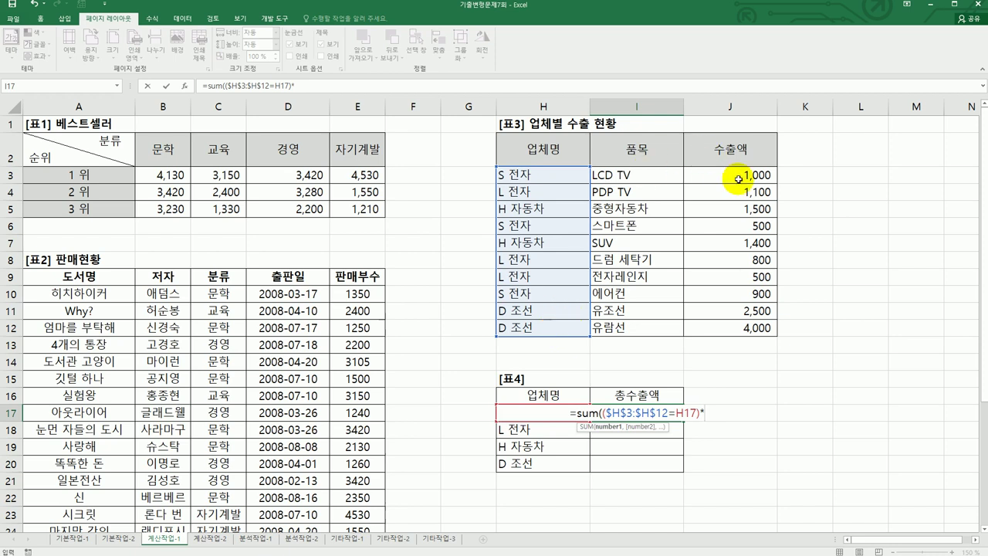
Complete I17 as an array formula with the multiplier $J$3:$J$12 and copy it down to I20
left_click_drag(735, 179, 743, 321)
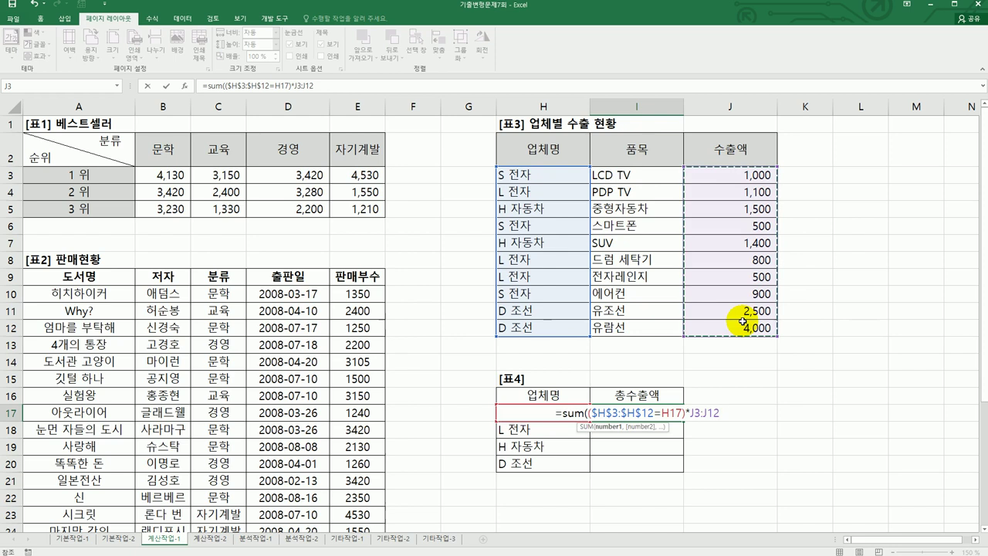
key("F4")
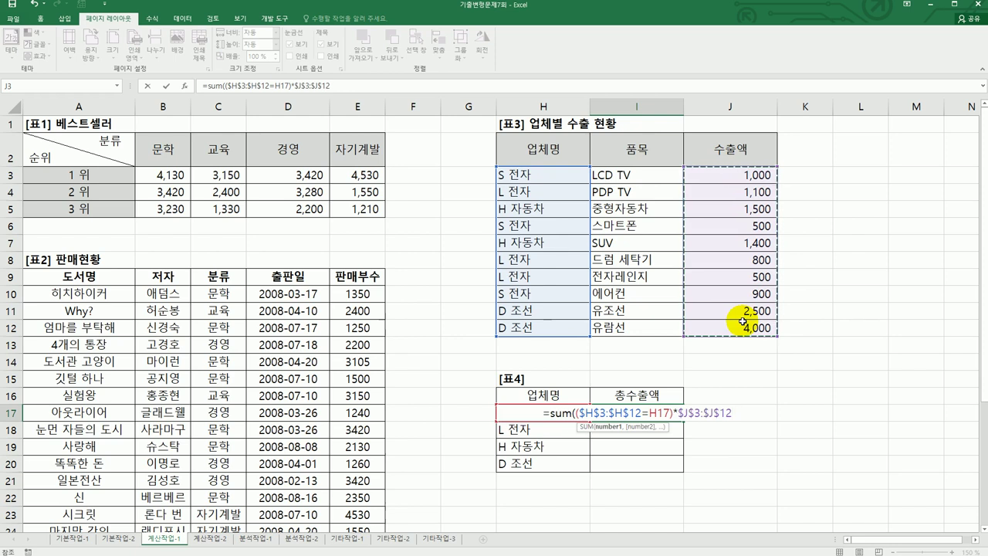
type(")")
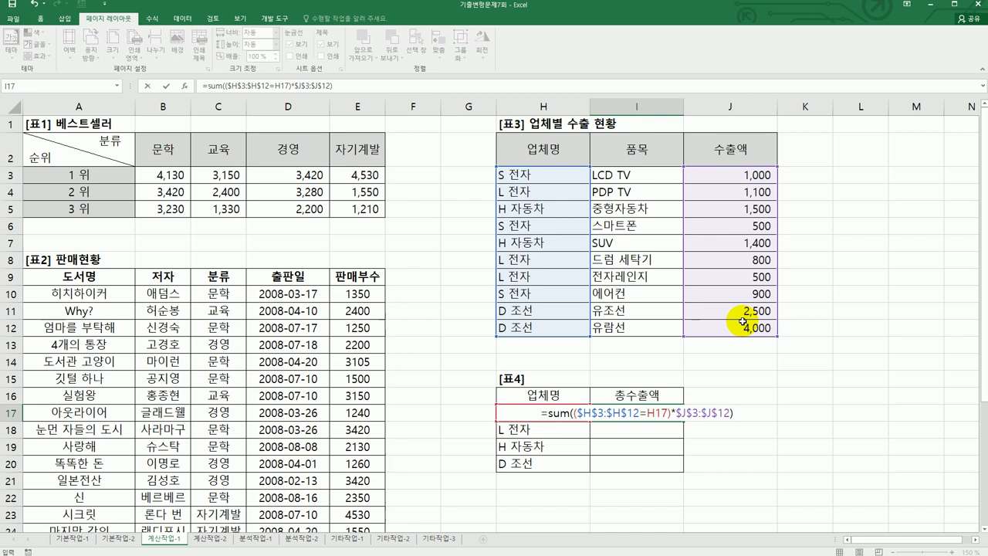
key("ctrl+shift+Return")
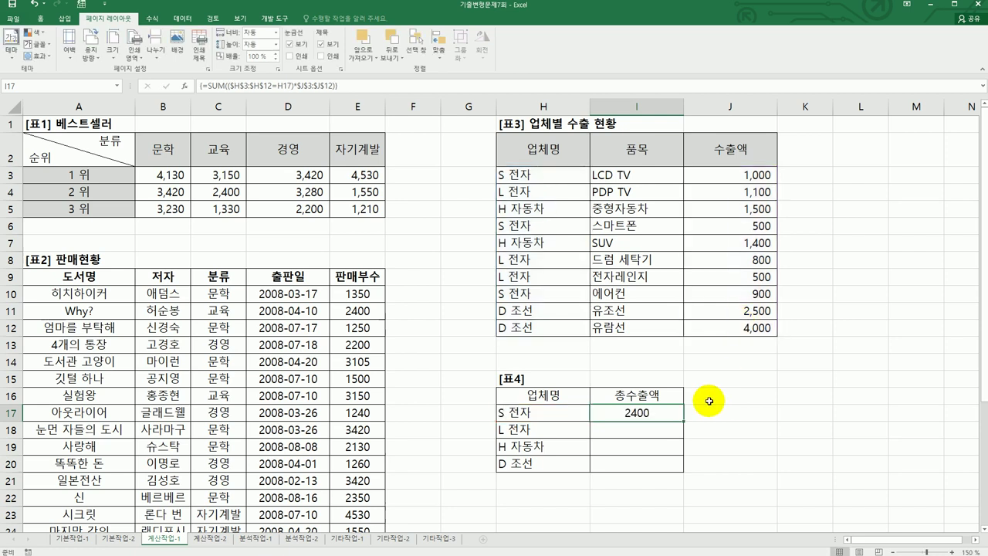
left_click_drag(683, 421, 688, 466)
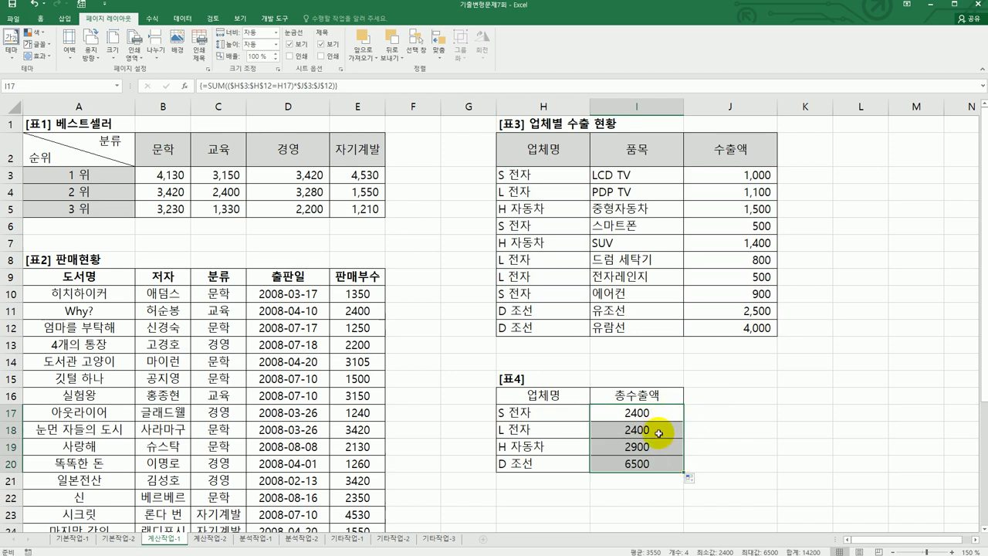
left_click(656, 445)
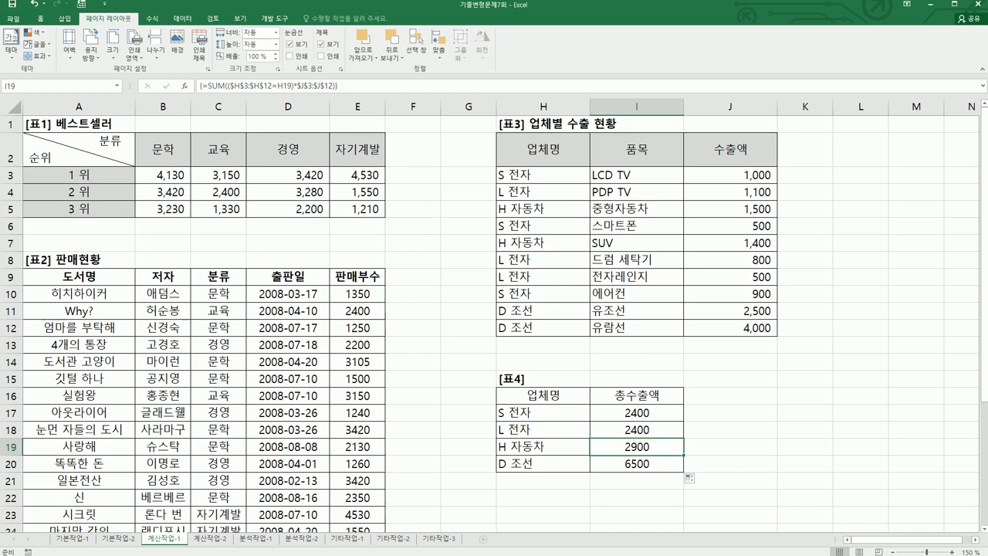
Switch to the exam document to read task 04, and open the 계산작업-2 sheet in the Excel workbook
key("alt+Tab")
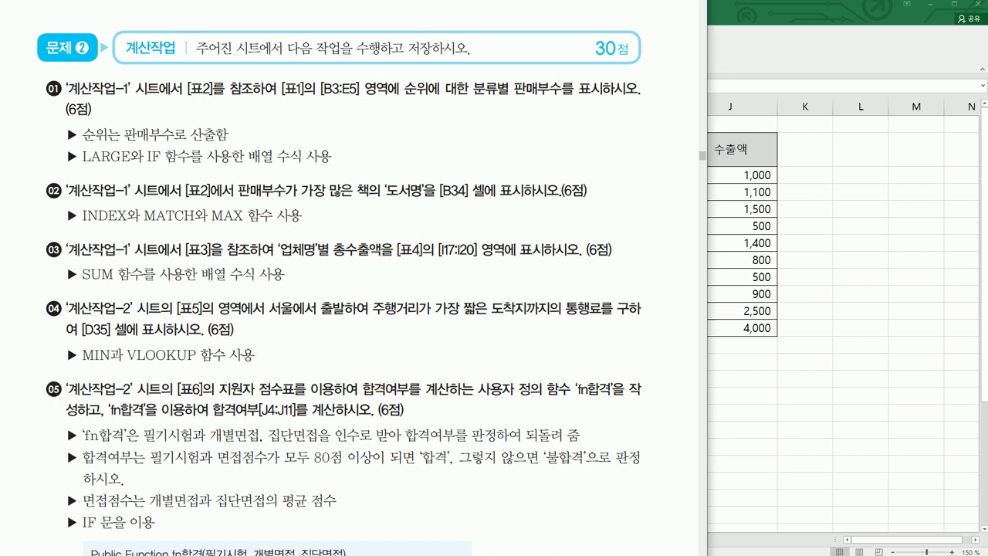
scroll(340, 278, "down", 3)
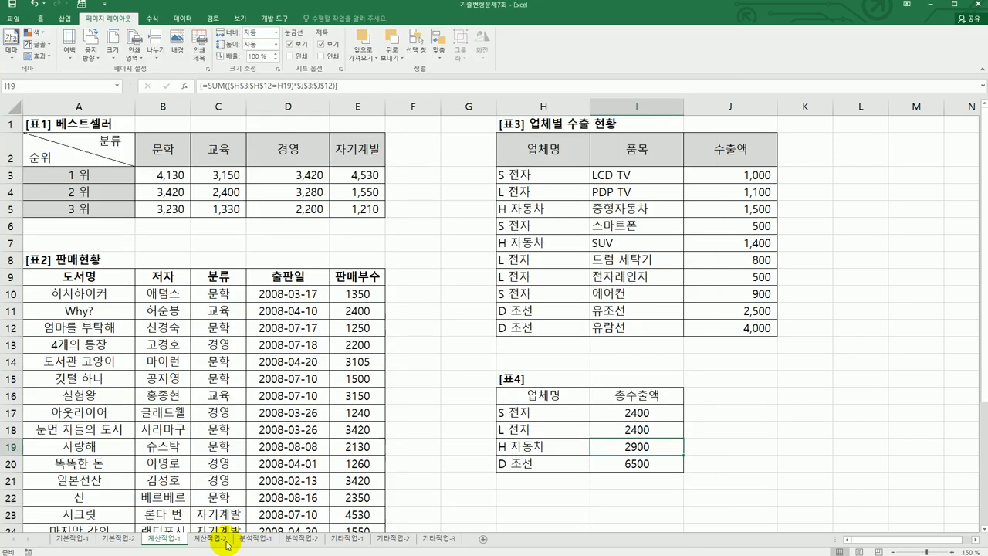
left_click(210, 538)
scroll(595, 397, "up", 2)
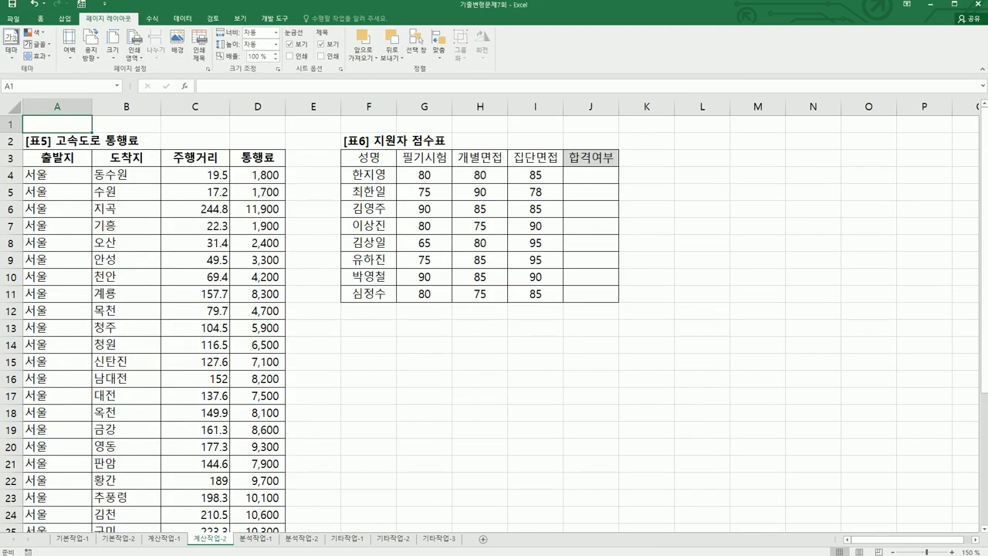
key("alt+Tab")
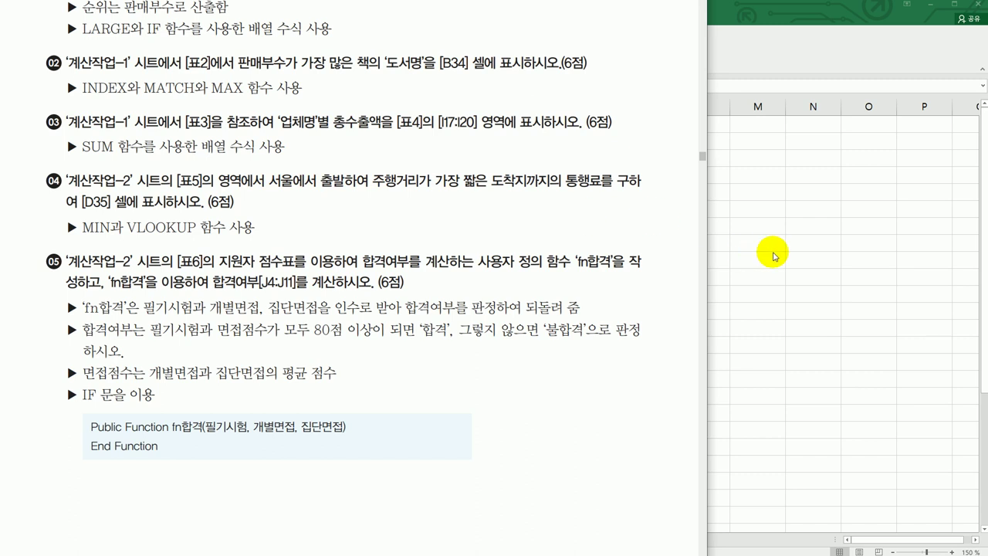
key("alt+Tab")
Enter =MIN(C4:C32) in D35 to find the shortest driving distance in [표5]
scroll(532, 255, "down", 3)
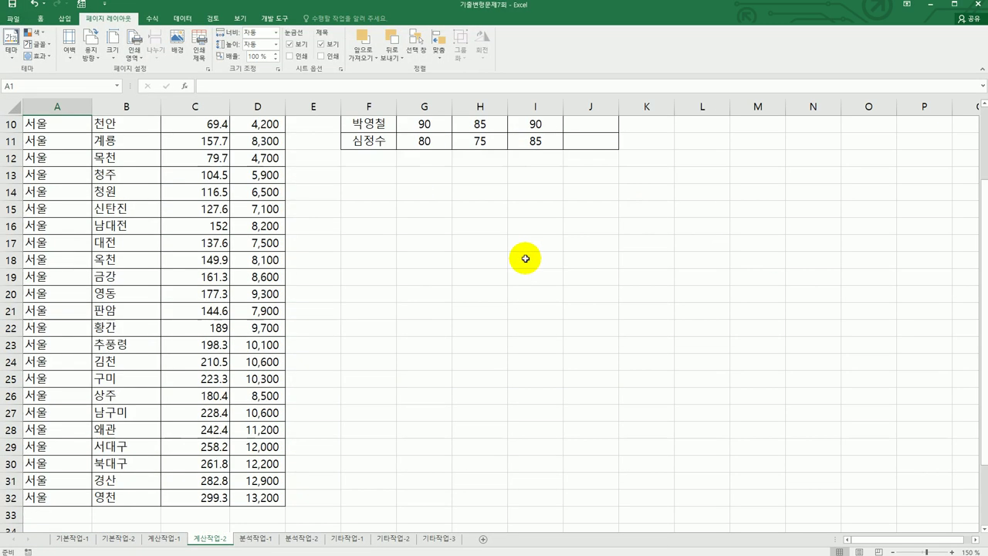
scroll(468, 303, "down", 2)
left_click(269, 447)
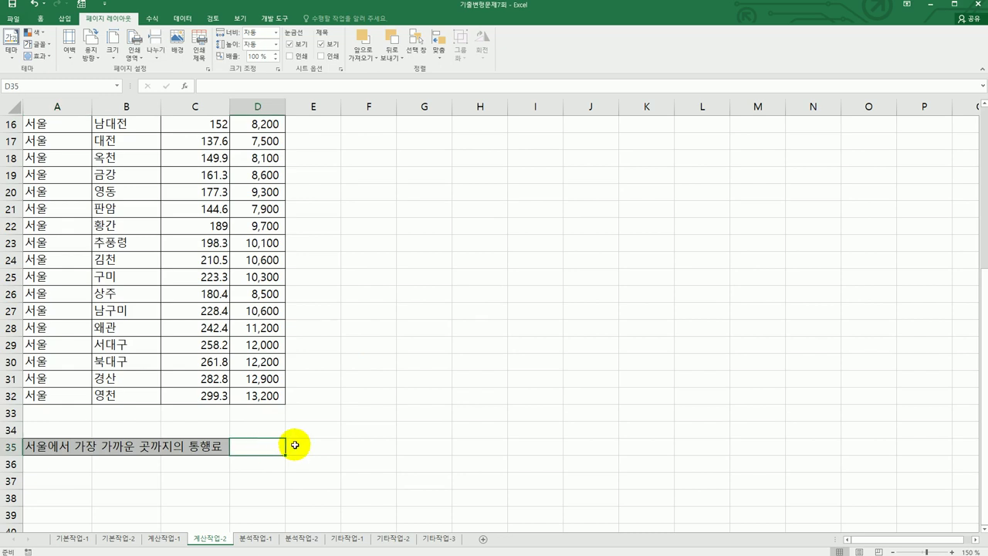
scroll(285, 448, "up", 5)
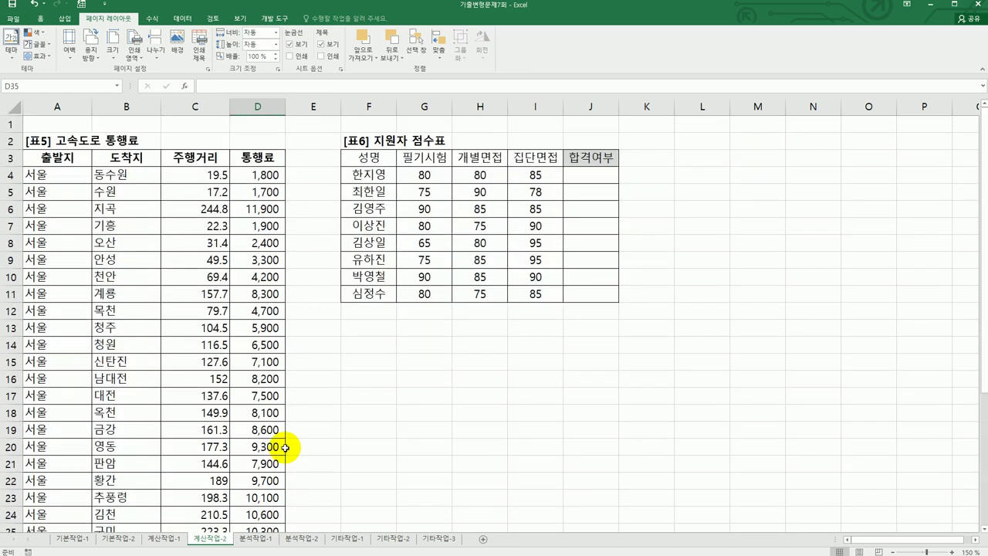
scroll(285, 447, "down", 6)
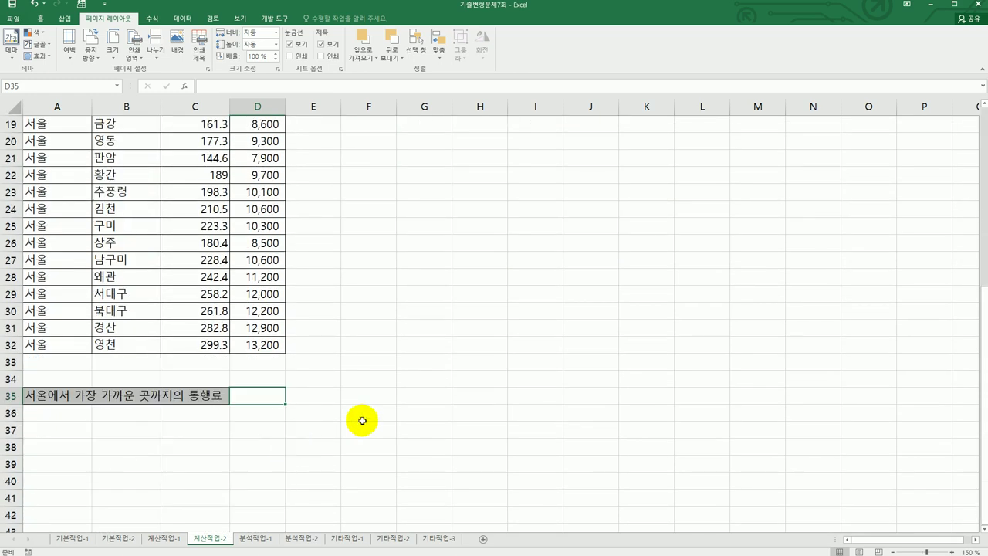
type("=min(")
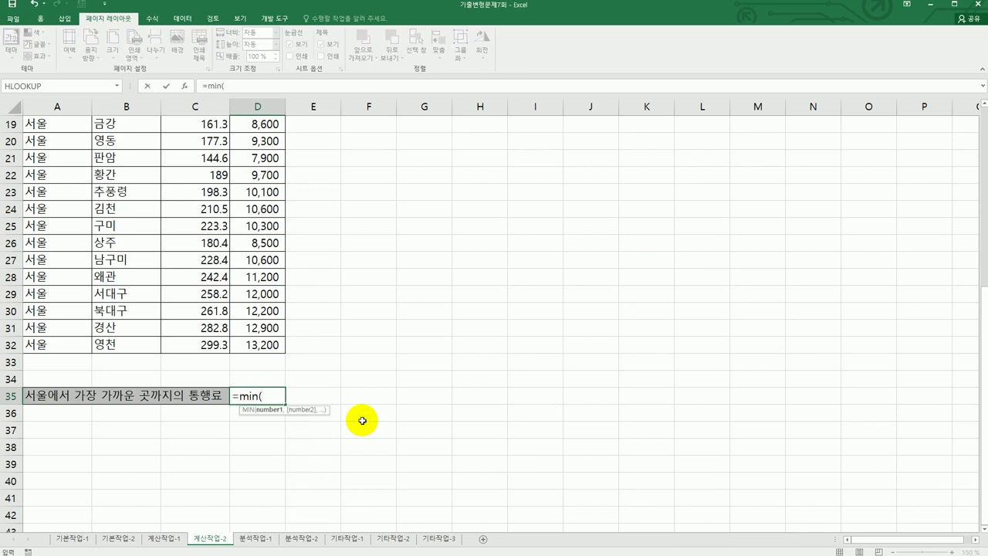
scroll(362, 421, "up", 6)
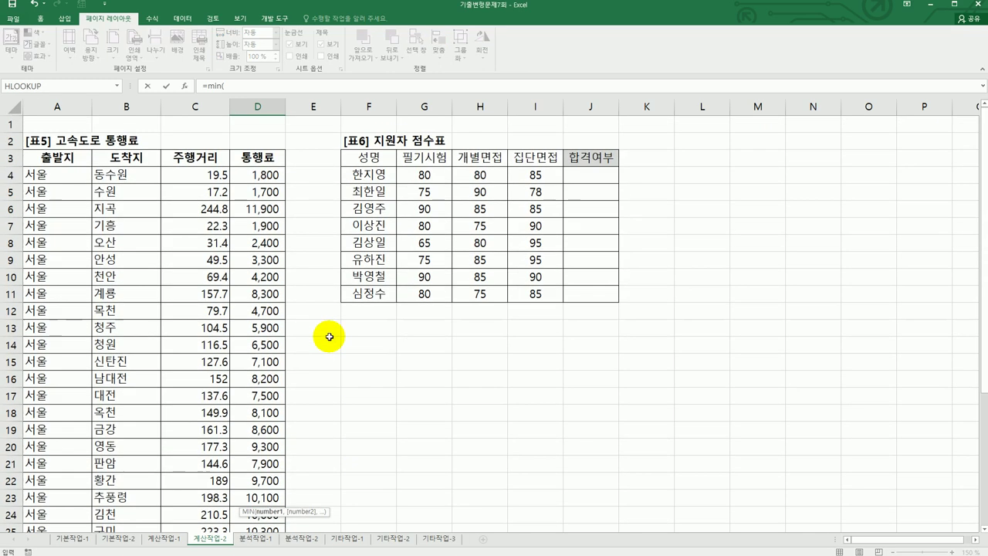
left_click_drag(205, 178, 207, 500)
key("Return")
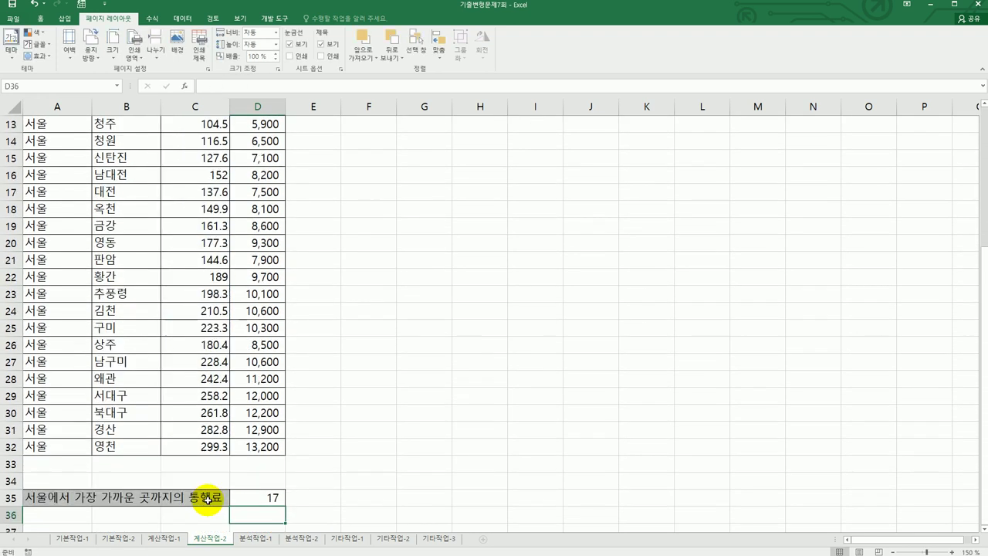
Wrap the MIN(C4:C32) formula in D35 in a VLOOKUP, using the minimum distance as the lookup value
left_click(254, 500)
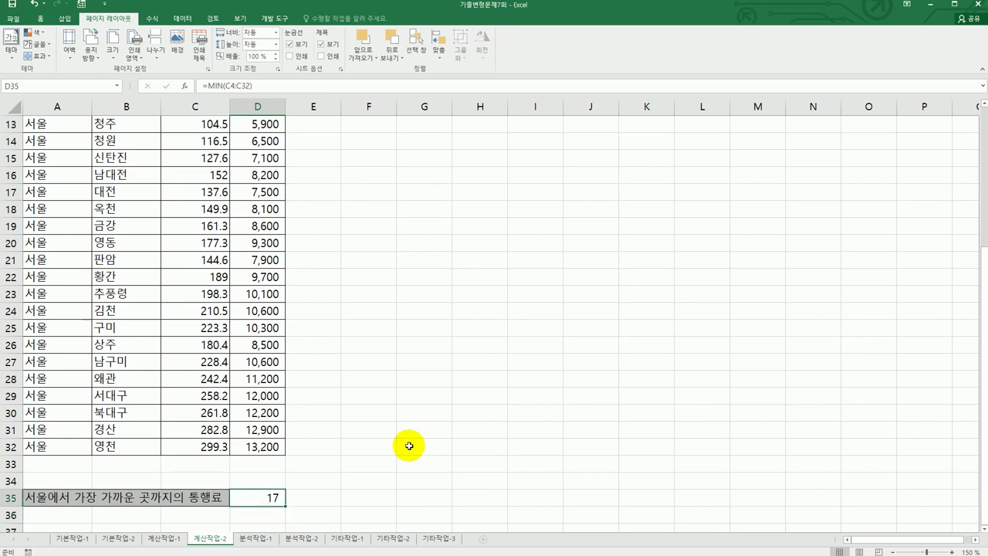
scroll(409, 445, "up", 4)
scroll(409, 445, "down", 3)
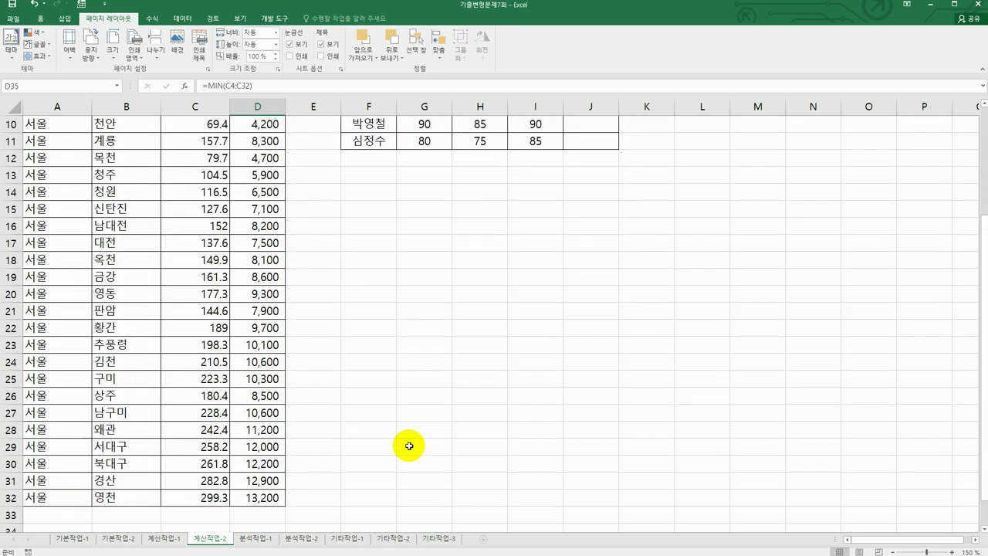
scroll(409, 445, "down", 2)
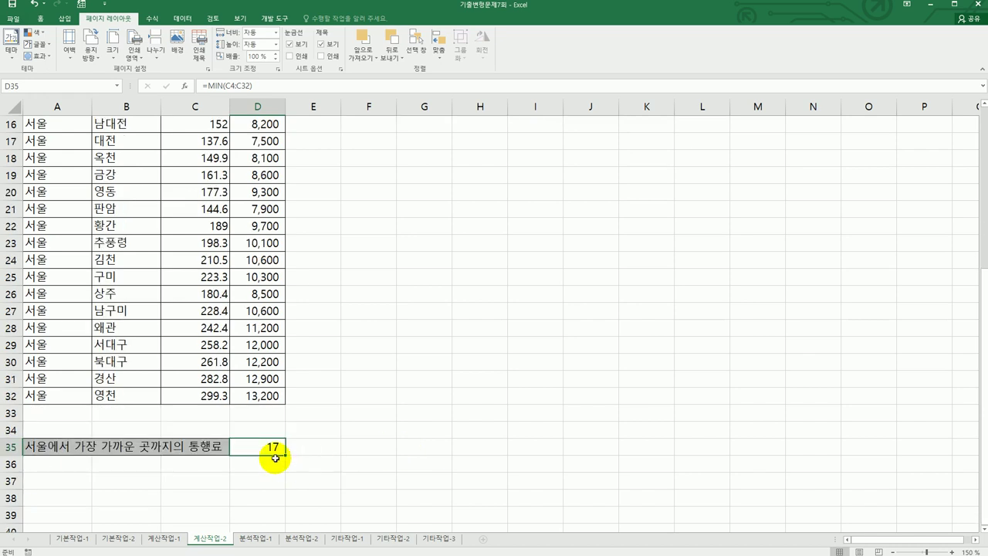
scroll(270, 390, "up", 5)
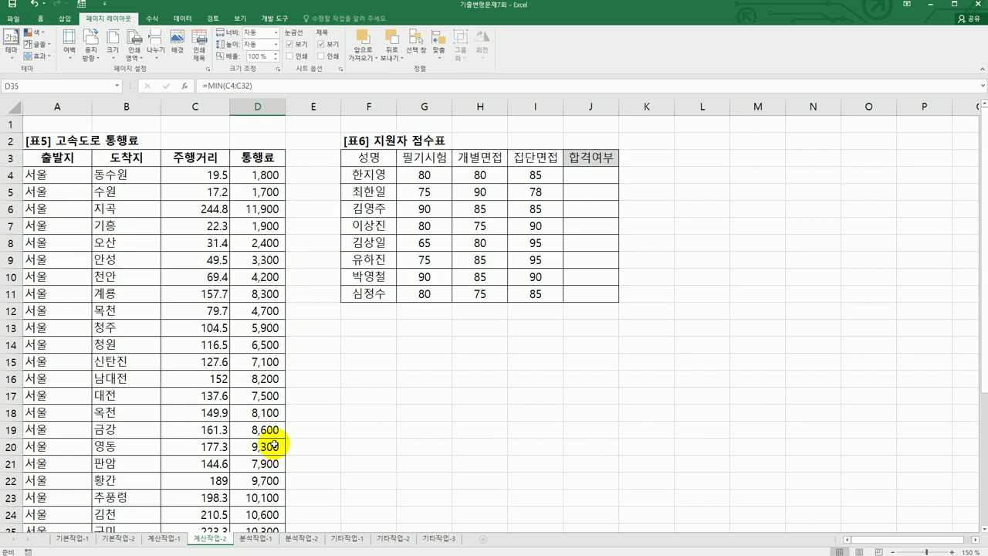
scroll(273, 423, "down", 4)
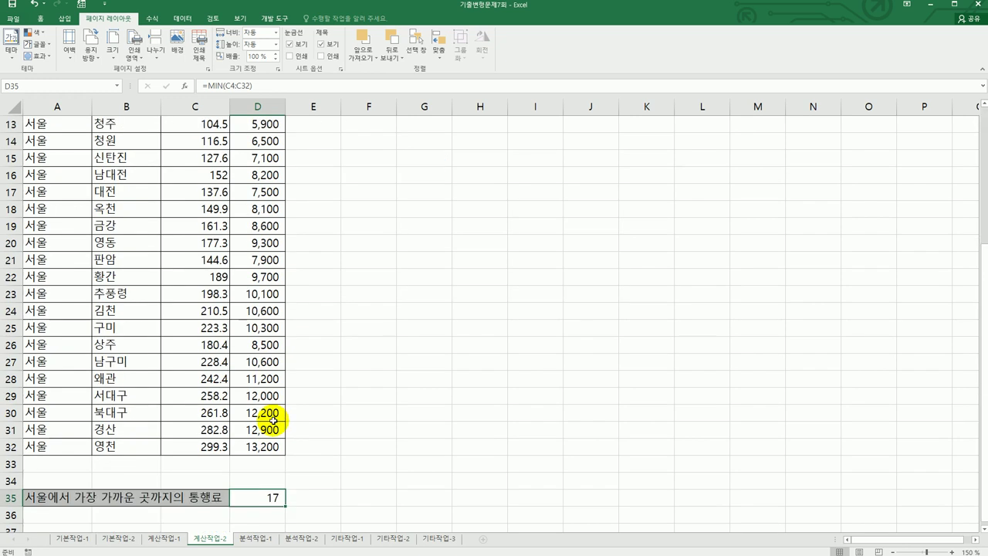
double_click(251, 502)
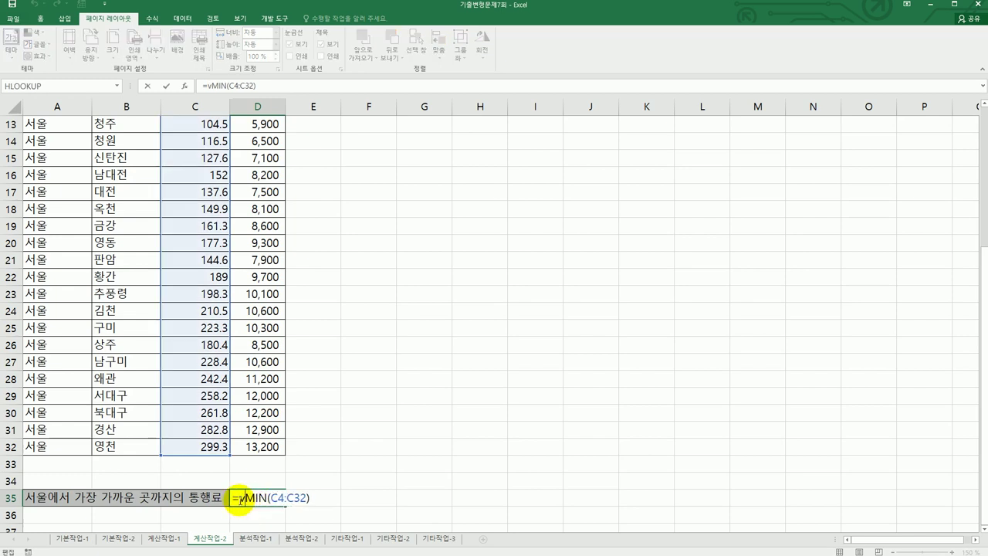
type("VLOOKUP(")
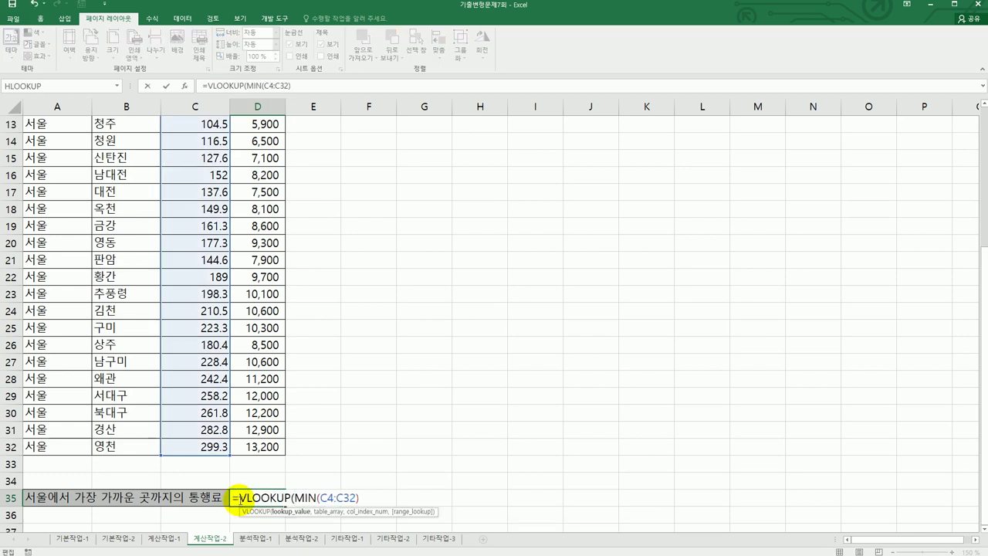
Add the distance and toll columns, C4:D32, as the table range of the VLOOKUP in D35
left_click(379, 499)
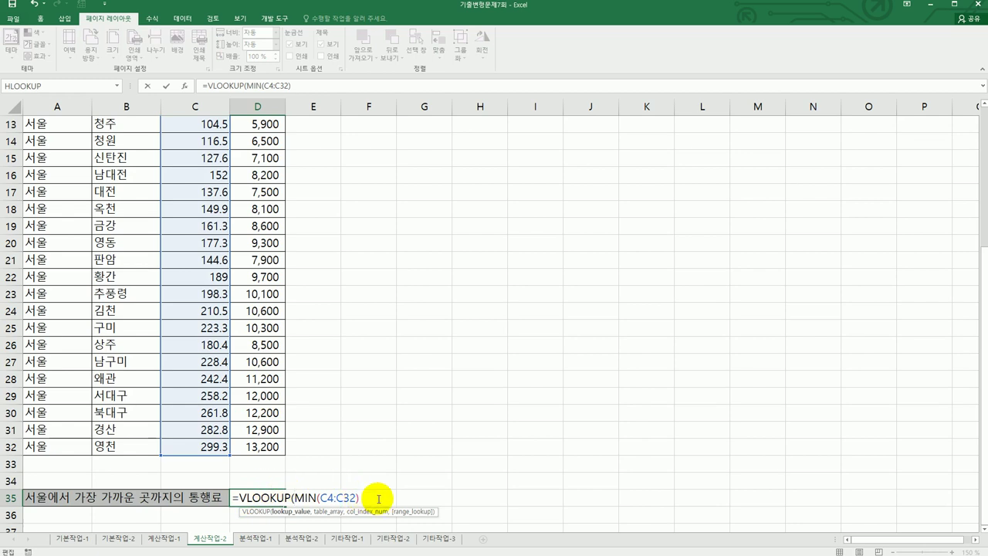
type(",")
scroll(448, 354, "up", 2)
scroll(448, 354, "up", 2)
left_click_drag(212, 176, 257, 481)
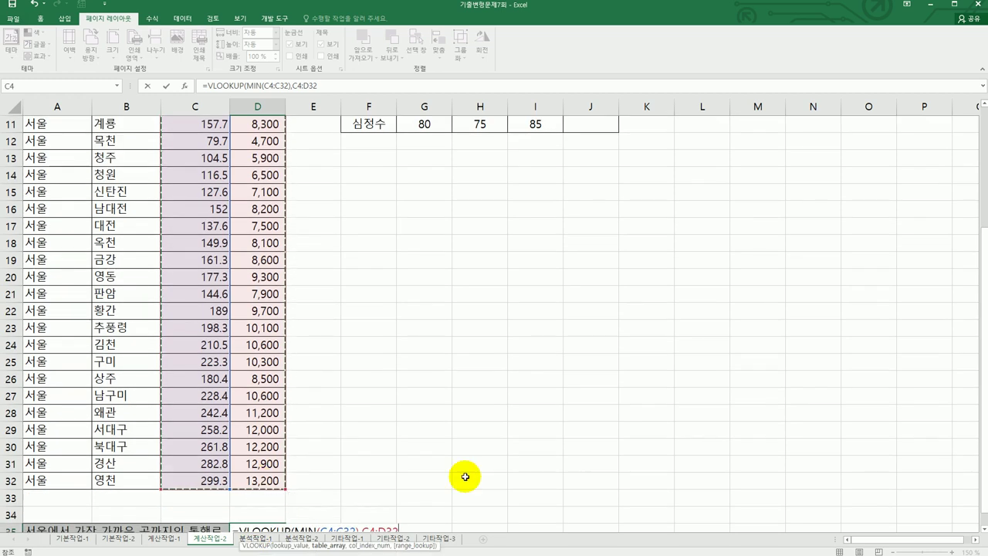
Complete the D35 VLOOKUP with column index 2 and exact match 0, and check the result against the rows of [표5]
scroll(466, 476, "down", 1)
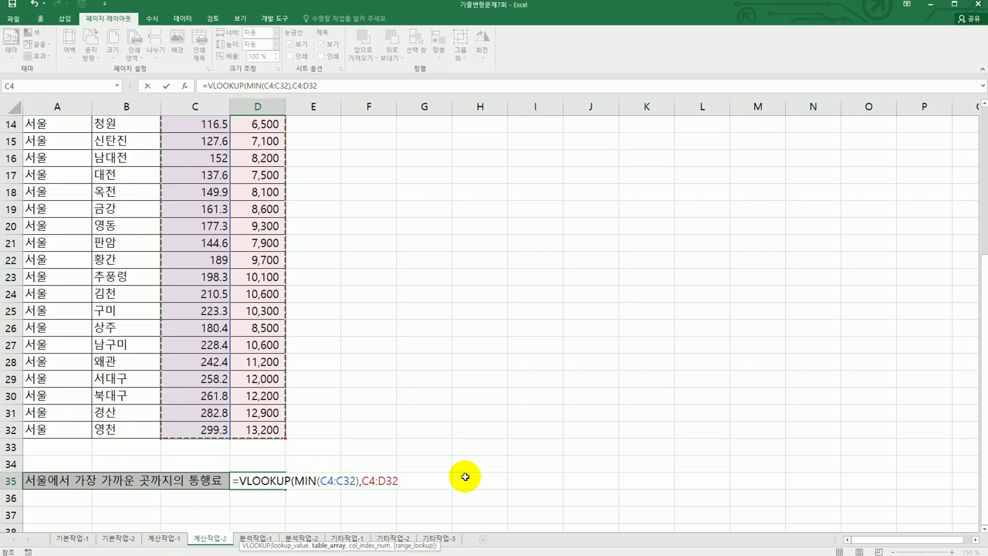
type(",2")
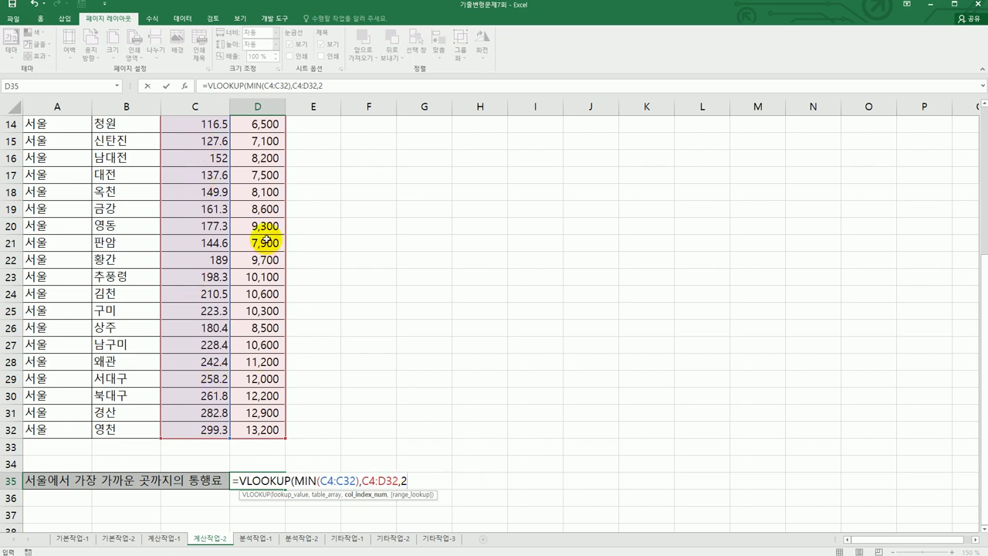
type(",")
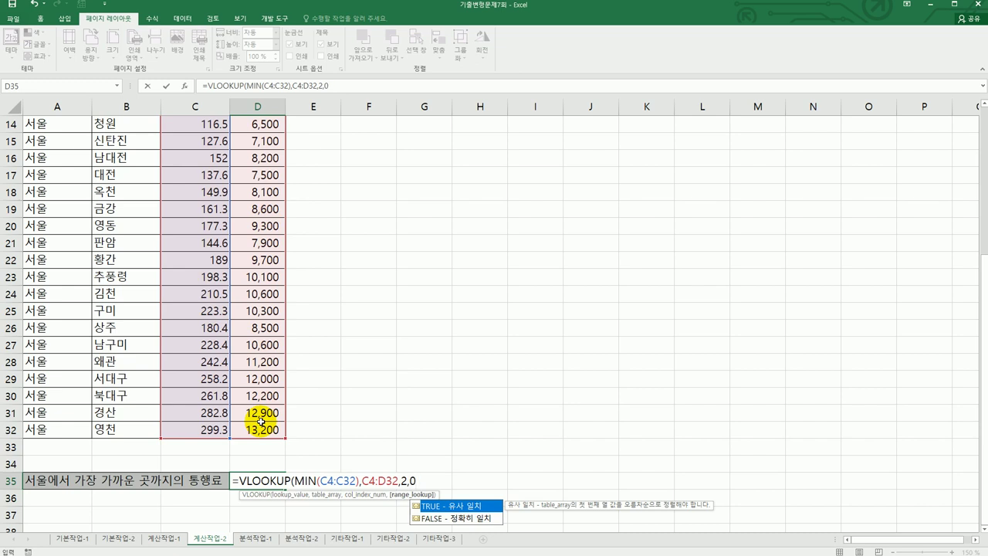
type("0)")
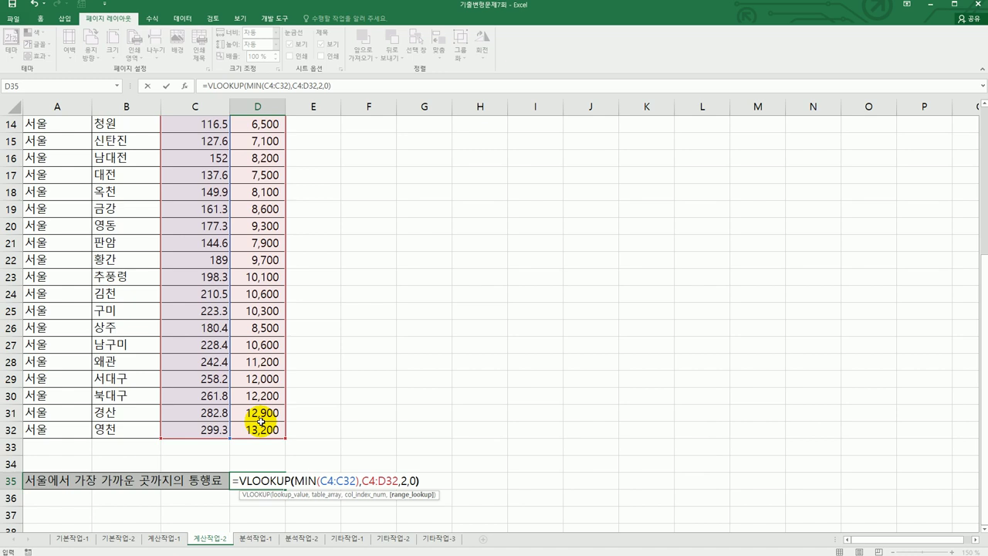
key("Return")
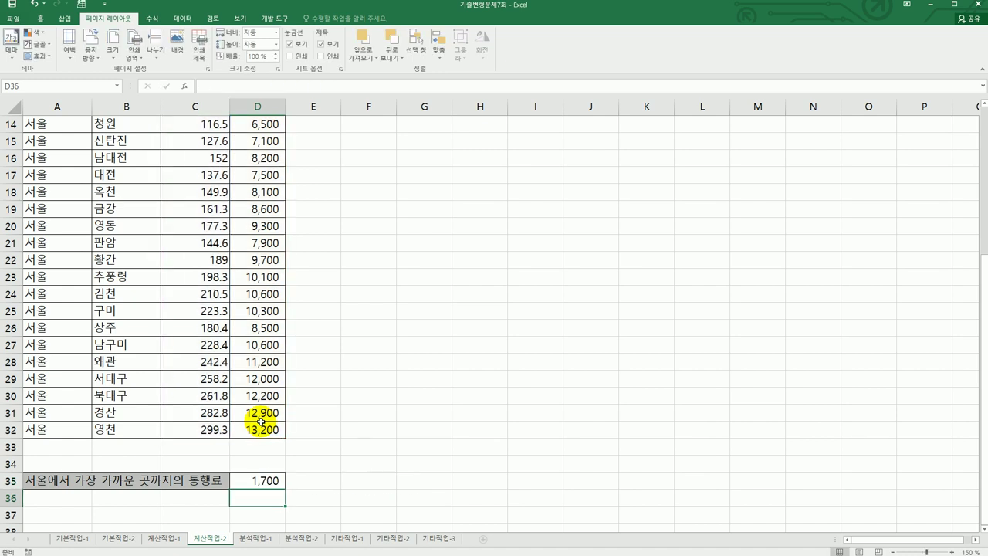
scroll(261, 421, "up", 4)
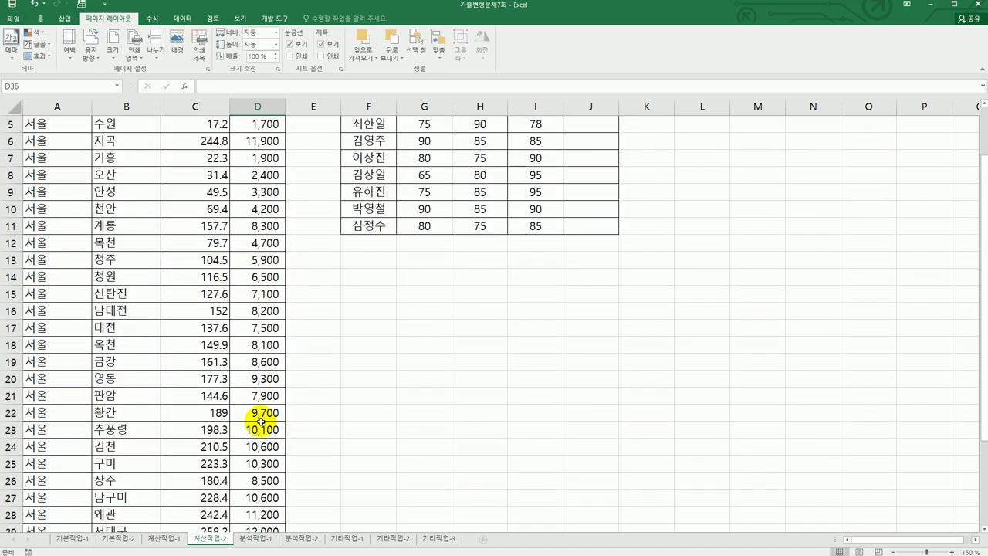
scroll(261, 420, "up", 1)
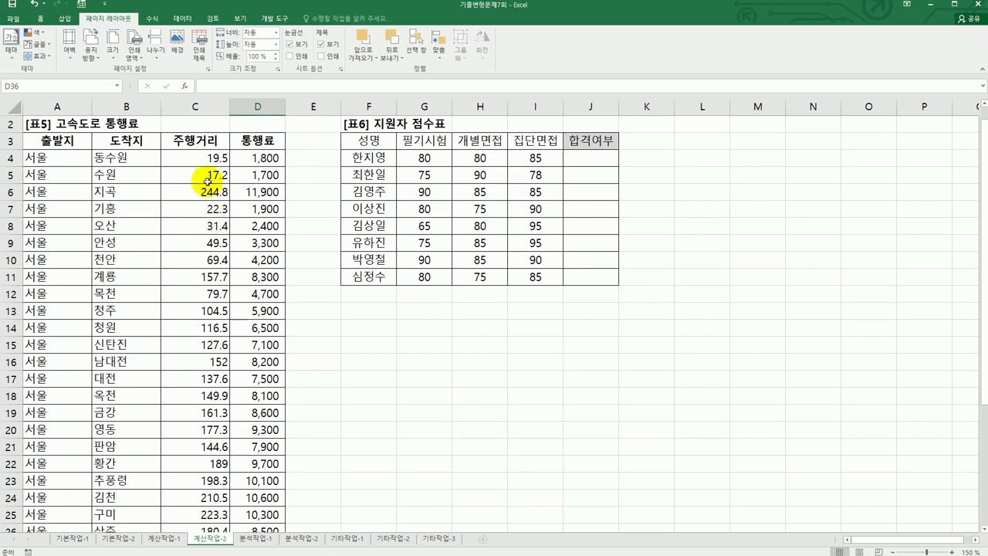
left_click_drag(210, 171, 250, 171)
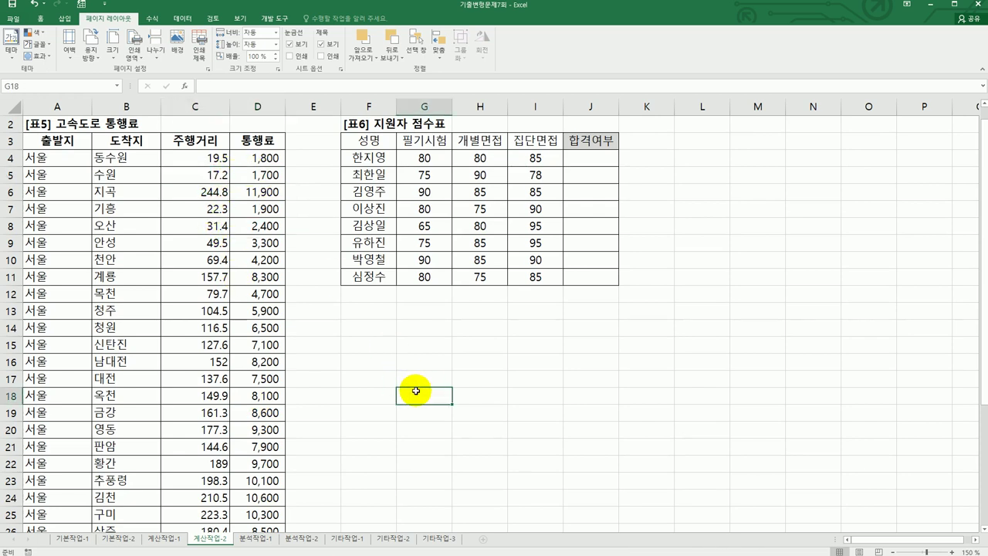
scroll(415, 391, "down", 4)
scroll(416, 391, "up", 4)
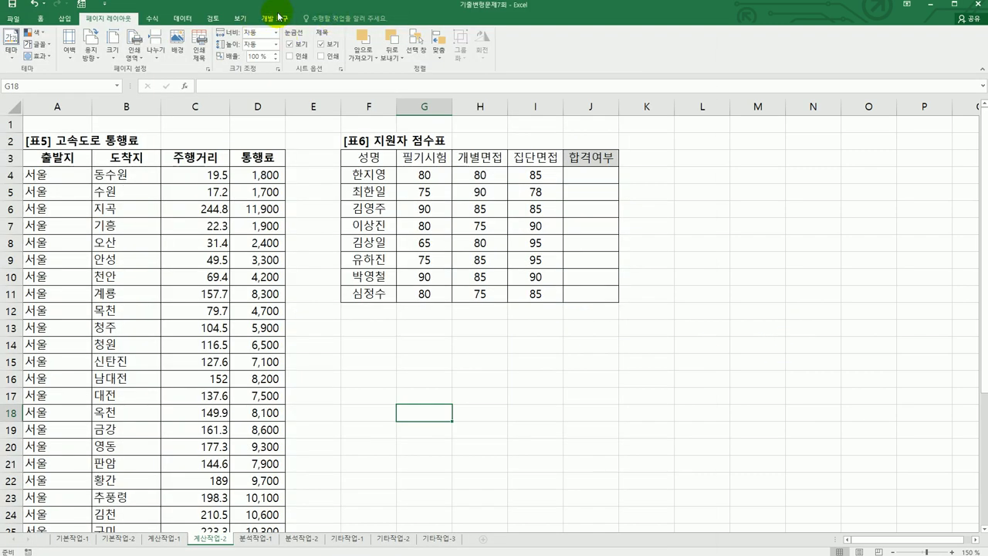
Open the Visual Basic editor and insert a new module into the workbook's project
left_click(279, 17)
left_click(15, 50)
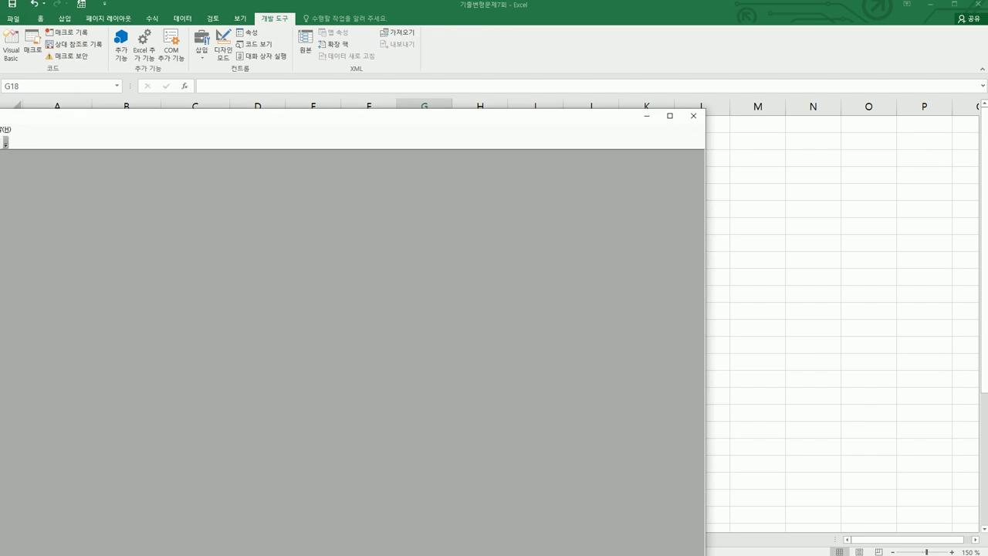
left_click_drag(2, 110, 38, 193)
left_click_drag(298, 199, 520, 59)
left_click(363, 70)
left_click(351, 107)
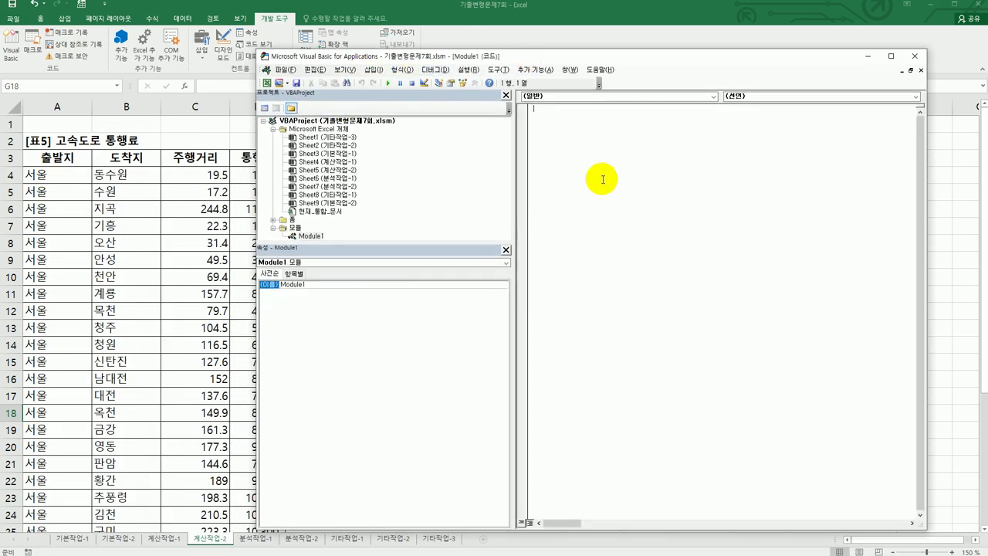
Declare Public Function fn합격(필기시험, 개별면접, 집단면접) in Module1
type("publicfunction fn합격(필기")
key("BackSpace")
key("BackSpace")
type("필기시험, 개별면접, ")
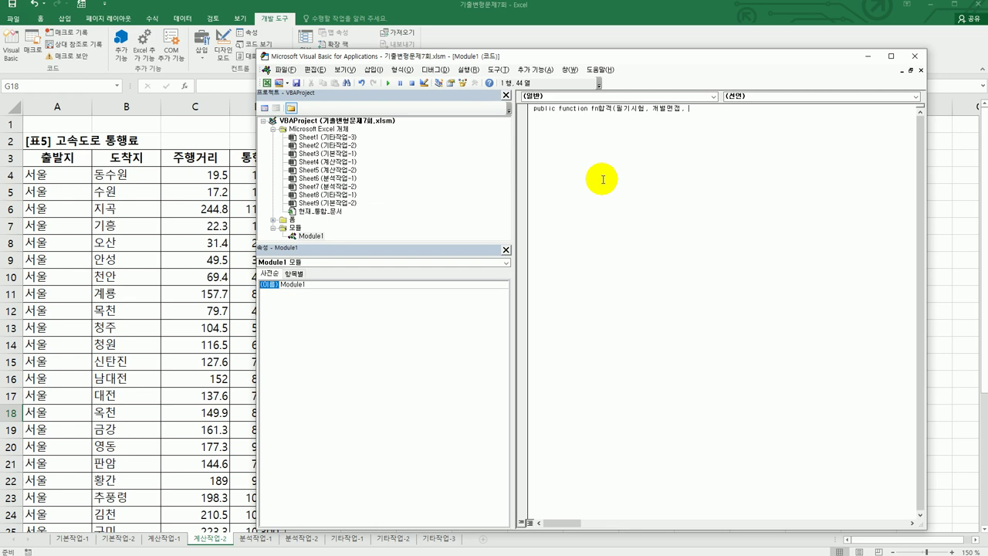
type("시")
type("단면접)")
key("Return")
key("Return")
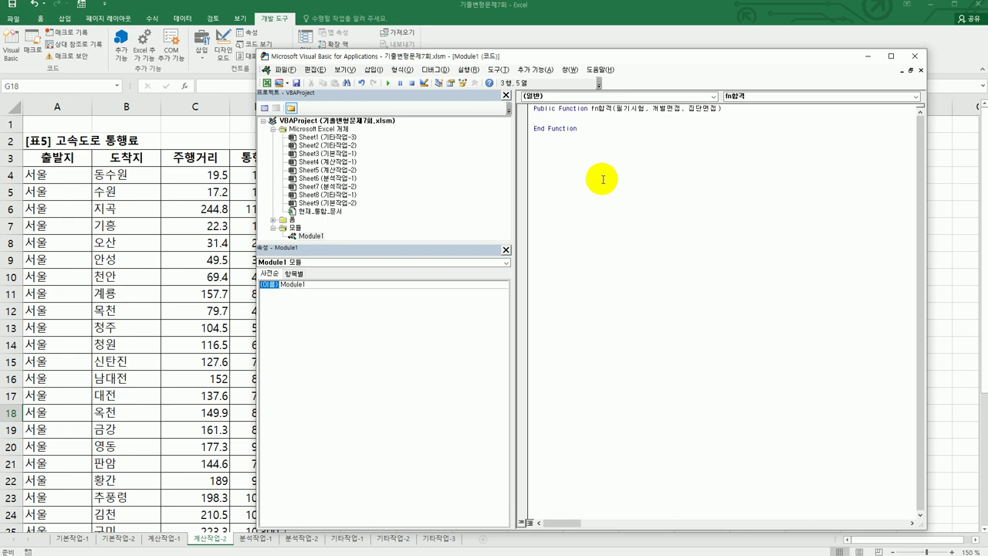
Switch to the exam document to read the pass conditions of task 05, and return to the Module1 code
key("alt+Tab")
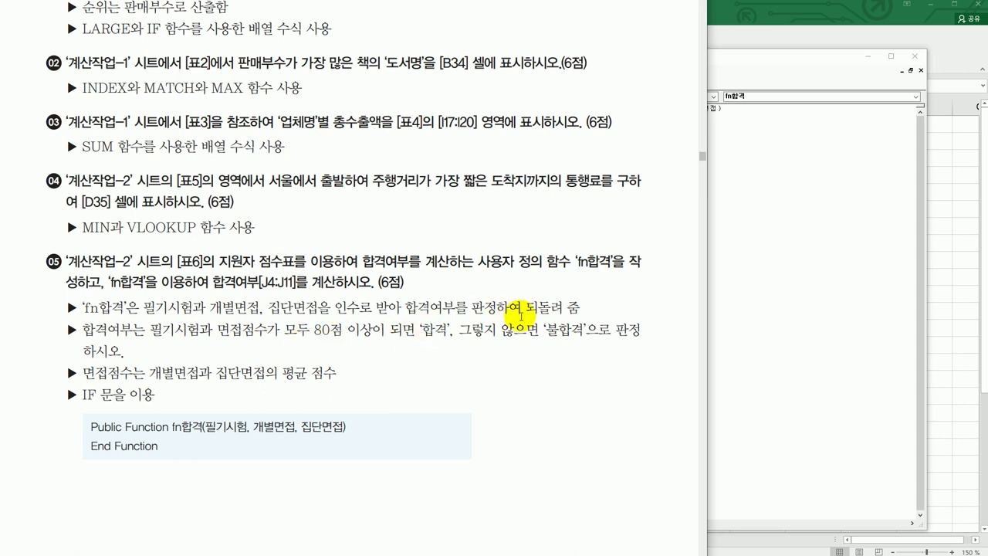
left_click_drag(199, 331, 263, 333)
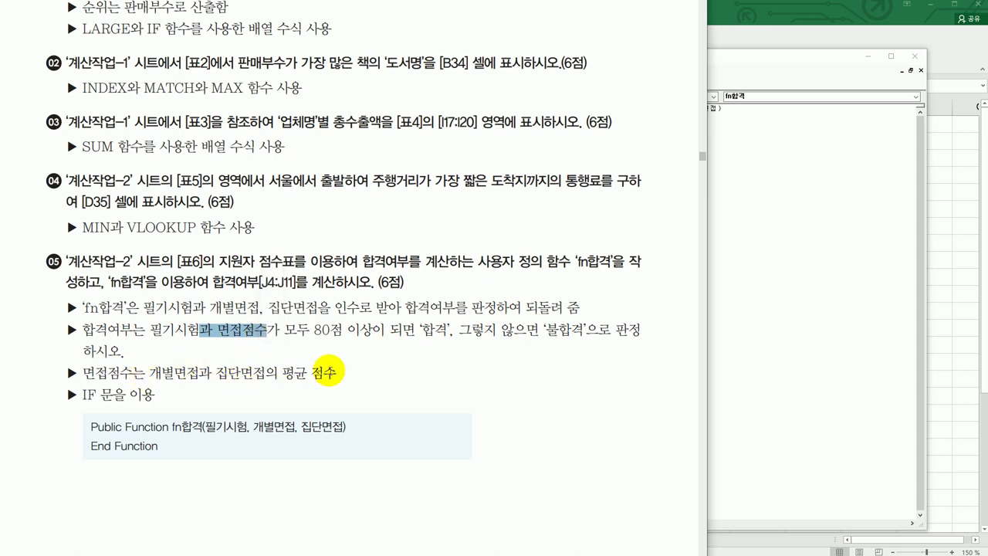
left_click(325, 333)
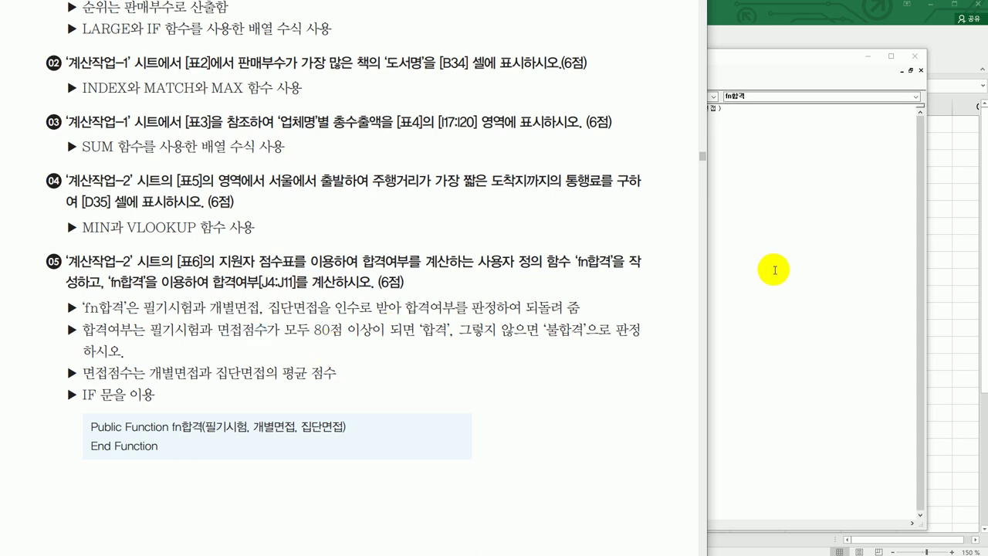
left_click(734, 263)
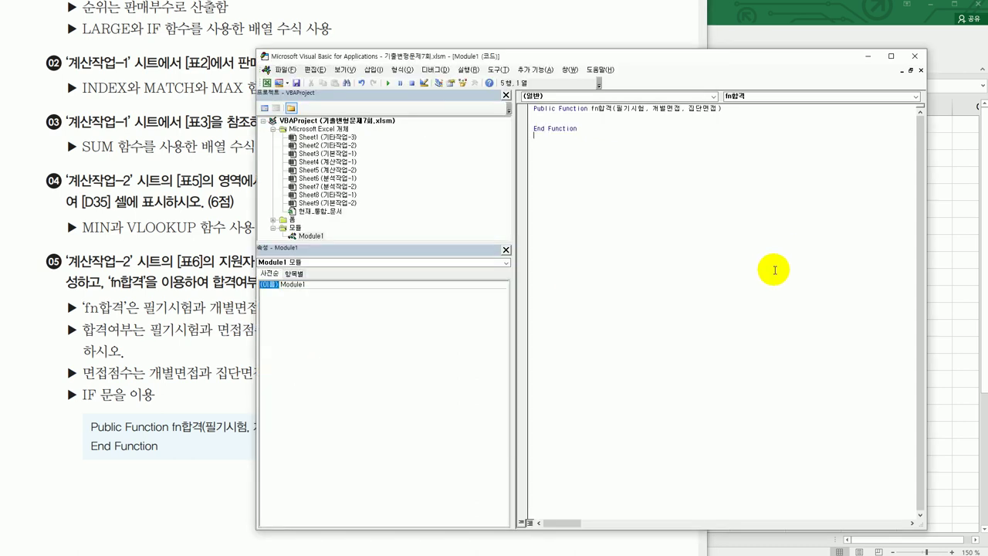
Add the line 면접점수 = (개별면접 + 집단면접) / 2 inside the fn합격 function
left_click(571, 118)
type("면")
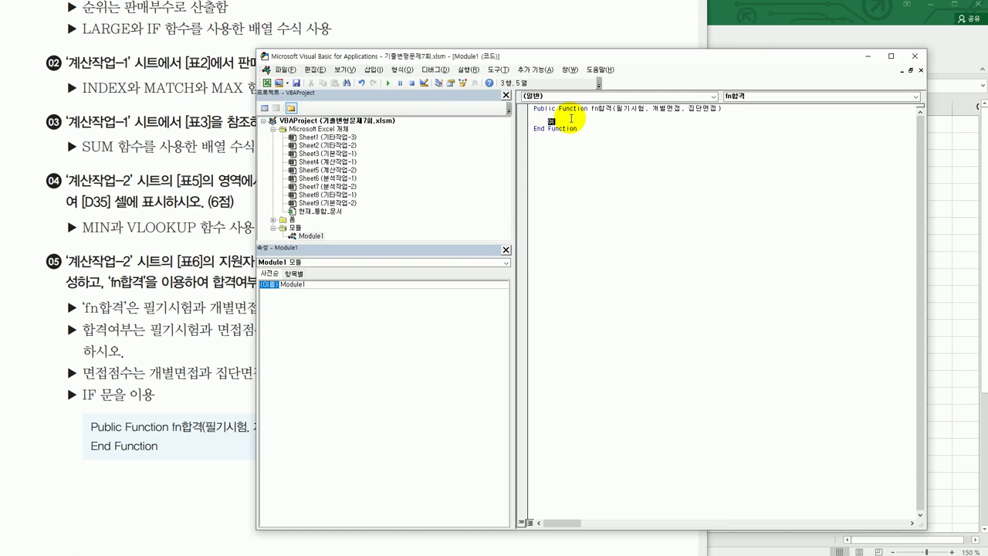
type("접점수")
type("= (ㅍ")
type("별면접")
type(" + ")
type("집단")
type("면접 )")
type(" / 2")
key("Return")
key("Return")
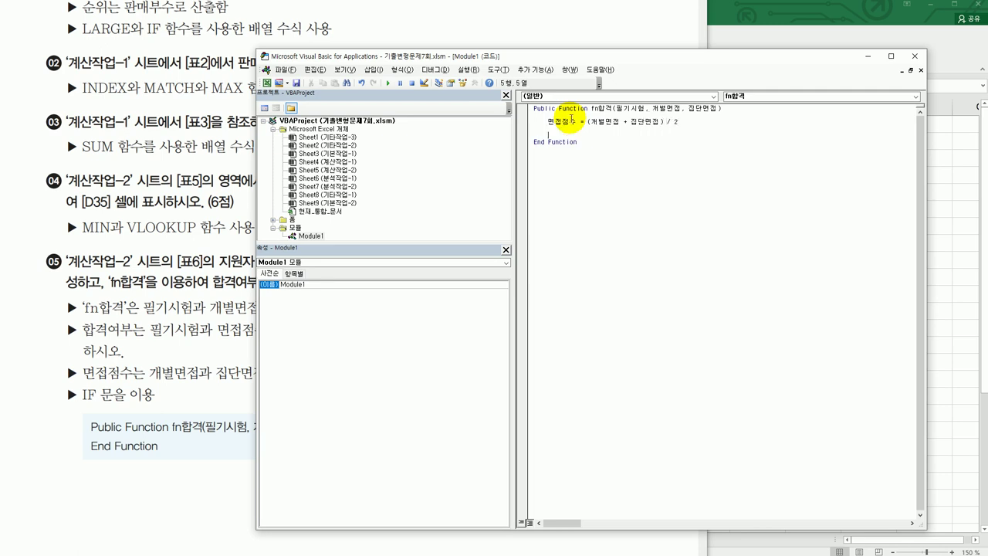
Add If 필기시험 >= 80 And 면접점수 >= 80 Then, with fn합격 = "합격" as its result
type("if 필기시험 >=80 and 면접점수 >= 80 Then")
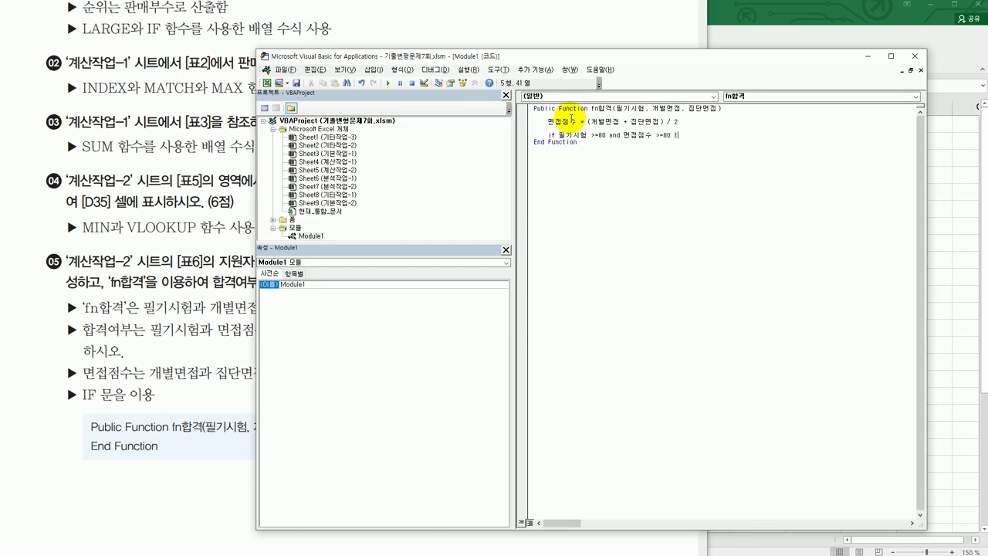
key("Return")
type("fn합격 = ")
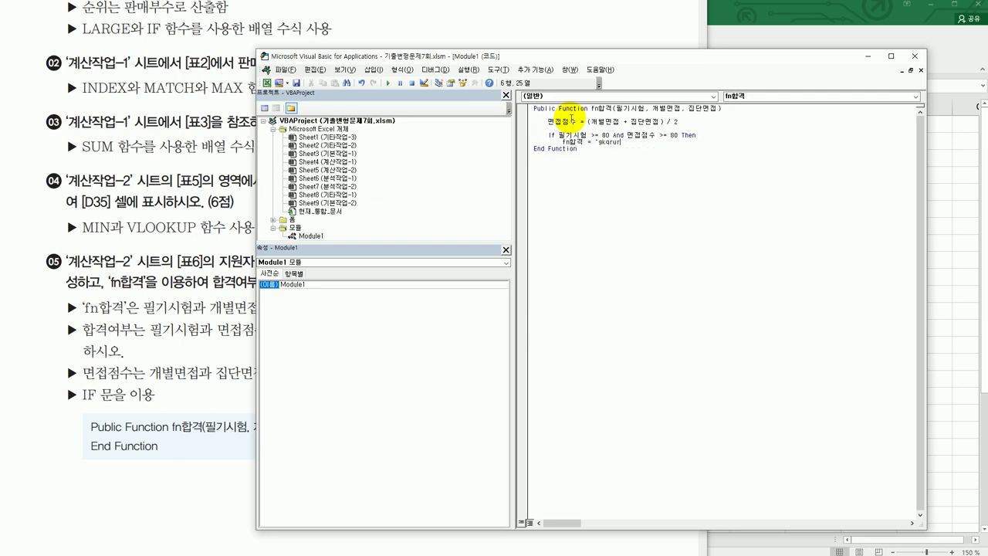
type("\"합격\"")
key("Return")
Add the Else branch fn합격 = "불합격" and close the block with End If
type("Else")
key("Return")
key("Tab")
type("fn합격 =")
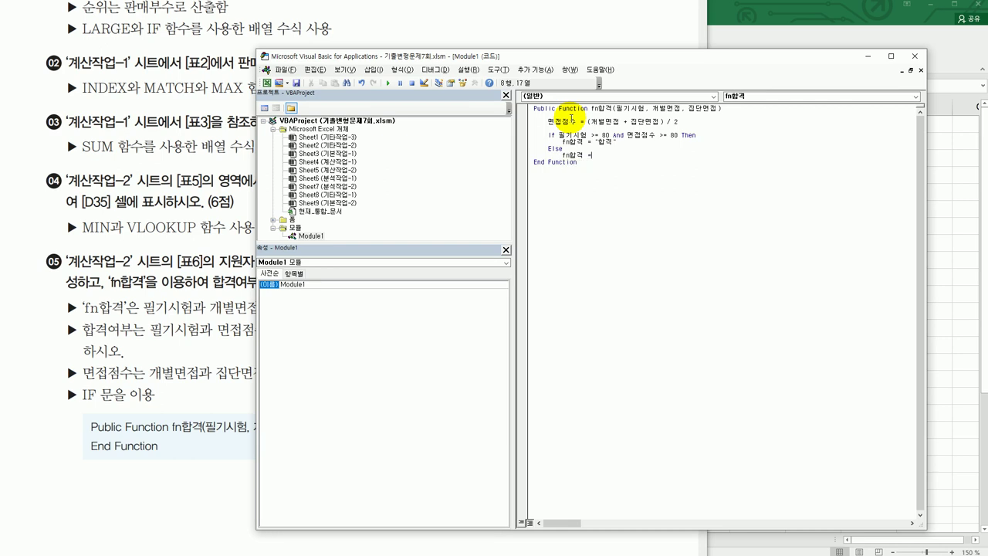
type(" \"불합격\"")
key("Return")
key("BackSpace")
type("end if")
key("Return")
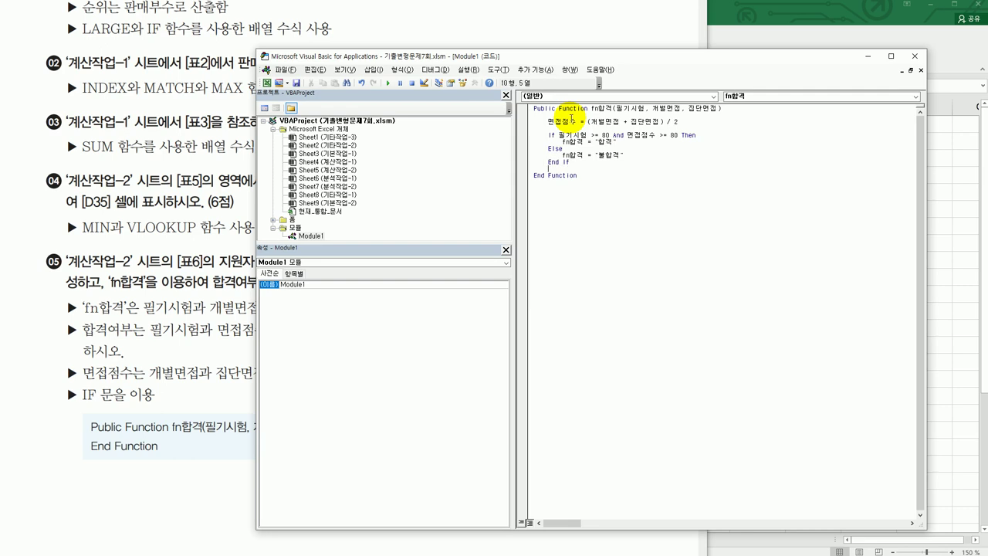
Close the Visual Basic editor and select J4, the first 합격여부 cell of [표6]
left_click(599, 219)
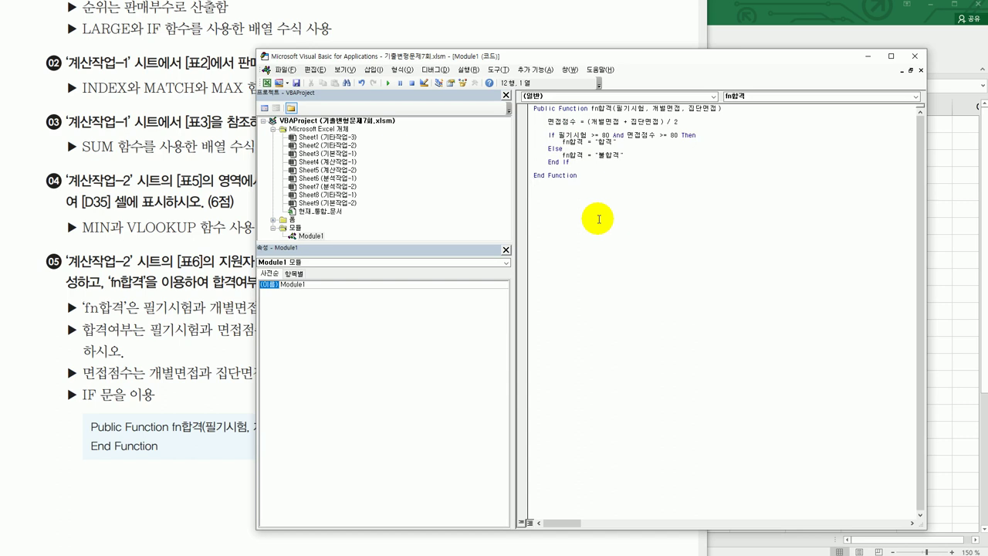
left_click(914, 56)
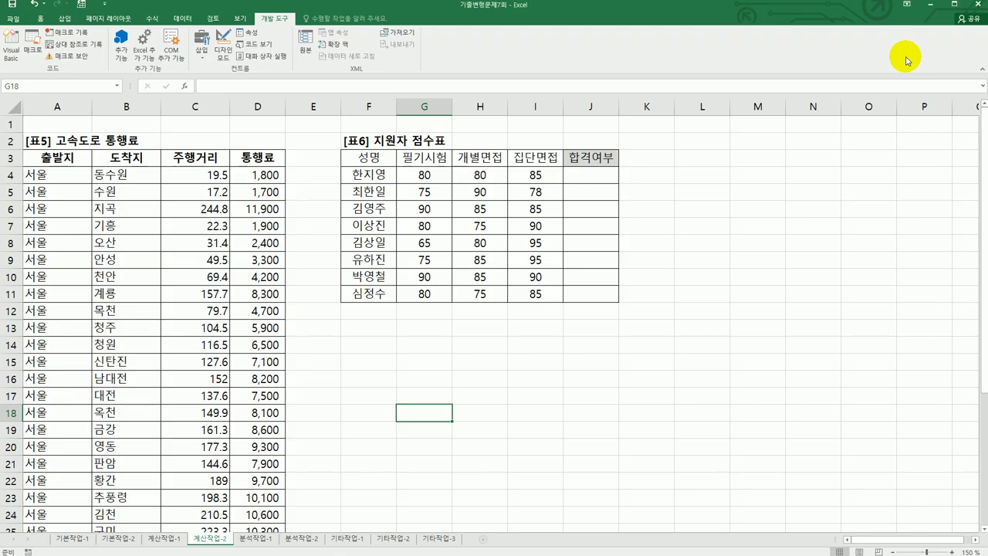
left_click(599, 178)
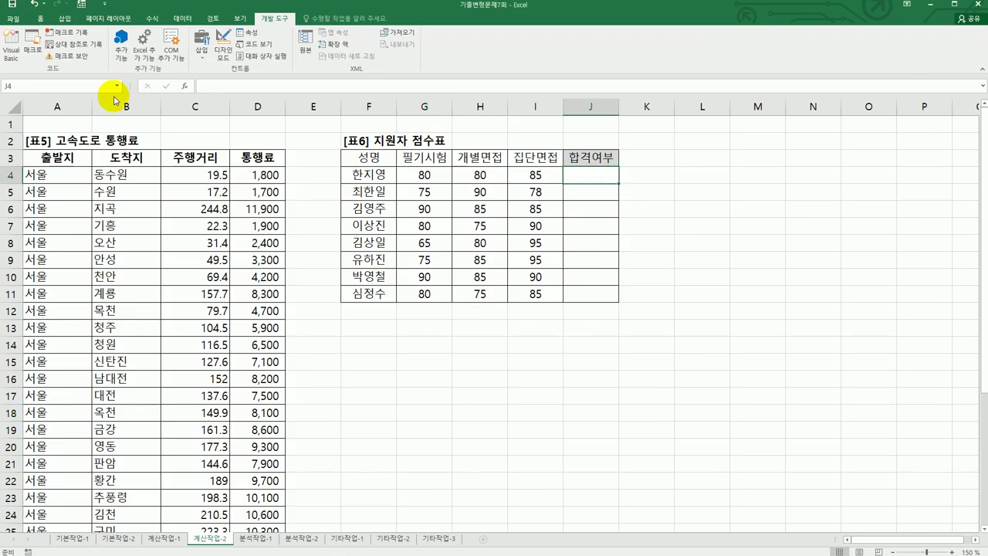
Insert the user-defined function fn합격 into J4 from the 사용자 정의 category
left_click(182, 86)
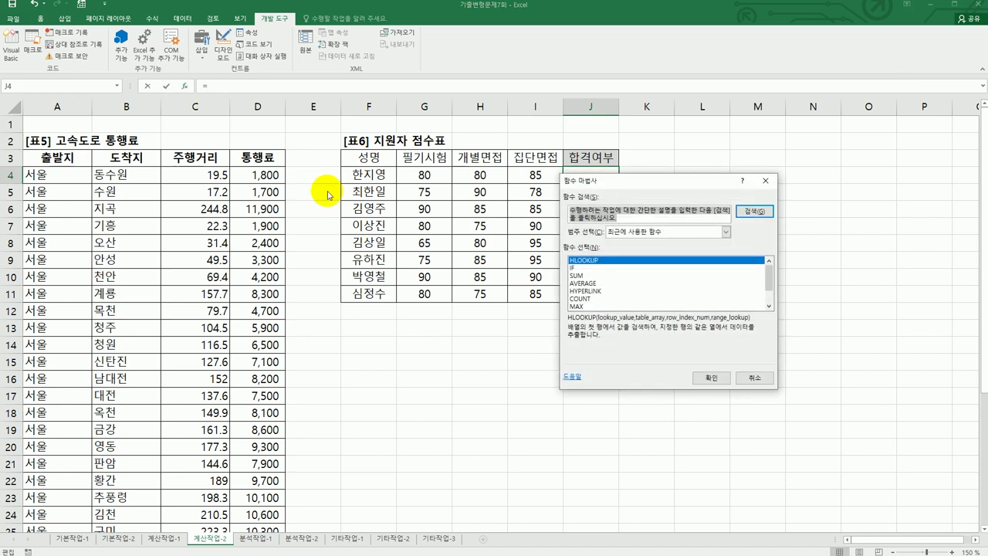
left_click(610, 232)
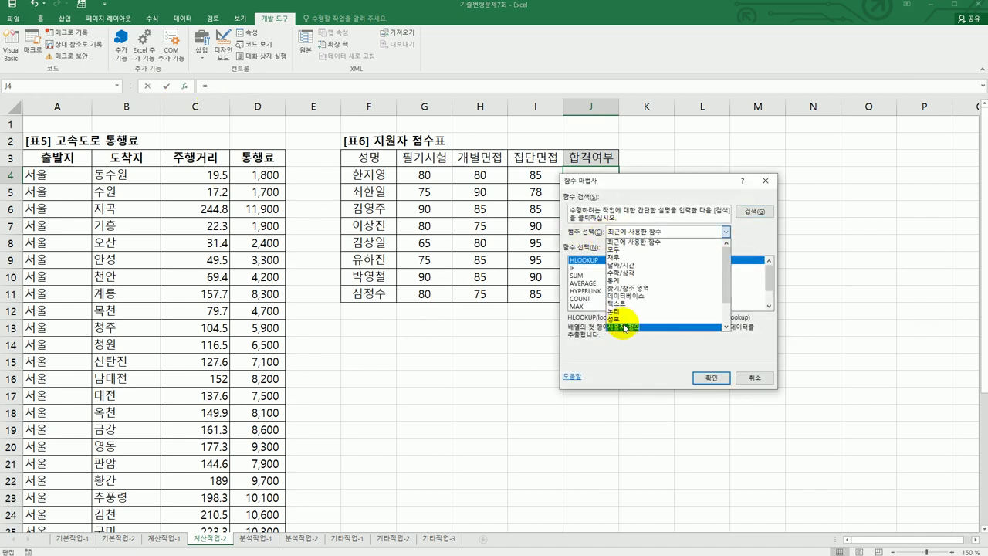
left_click(622, 327)
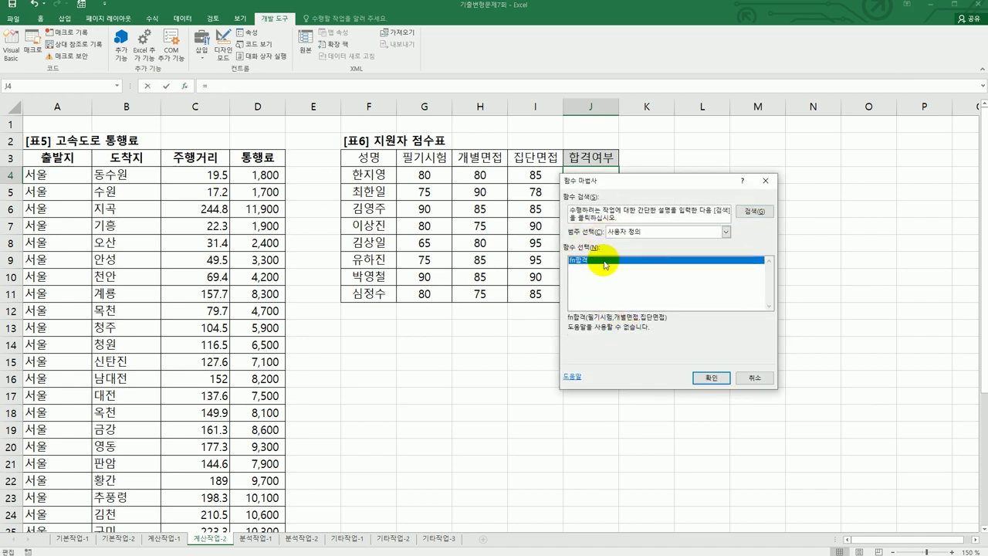
left_click(711, 377)
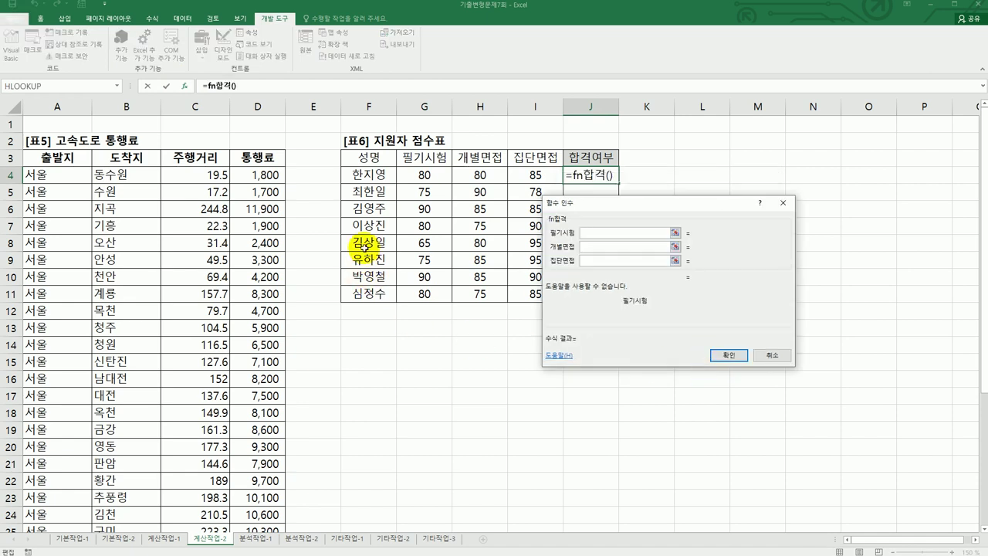
Set the fn합격 arguments to G4, H4 and I4, and fill the formula from J4 down to J11
left_click(418, 179)
left_click(642, 247)
left_click(470, 176)
left_click(586, 261)
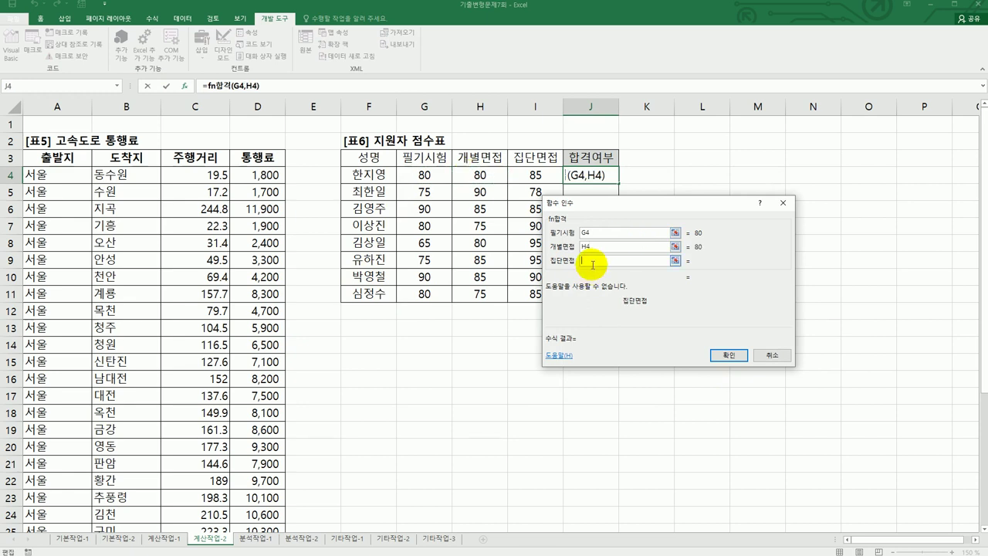
left_click(527, 177)
left_click(722, 355)
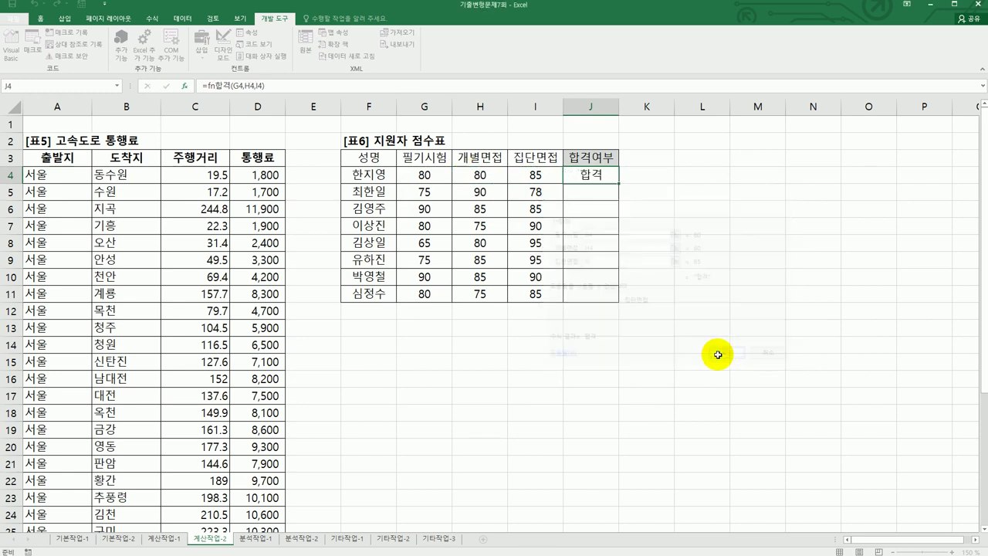
left_click_drag(619, 183, 621, 304)
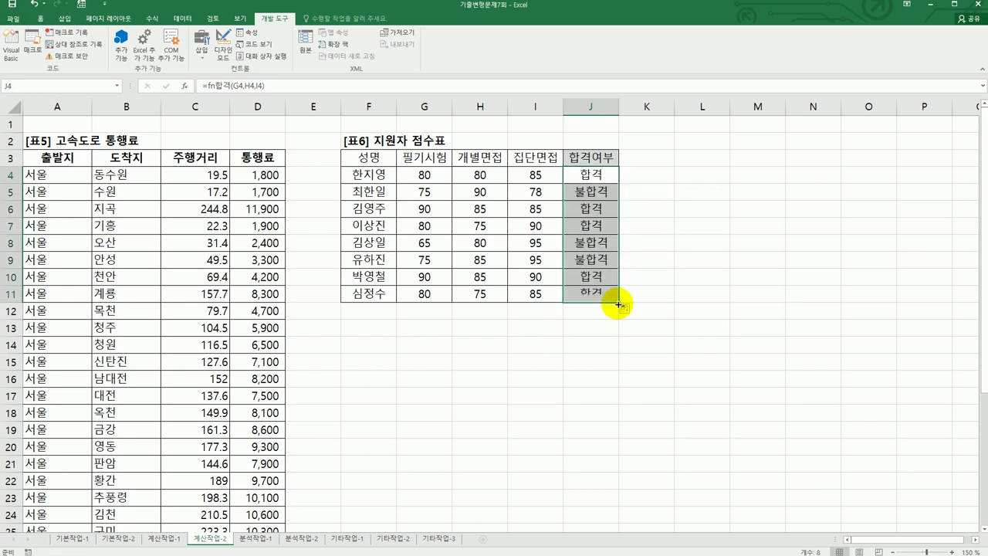
left_click(560, 423)
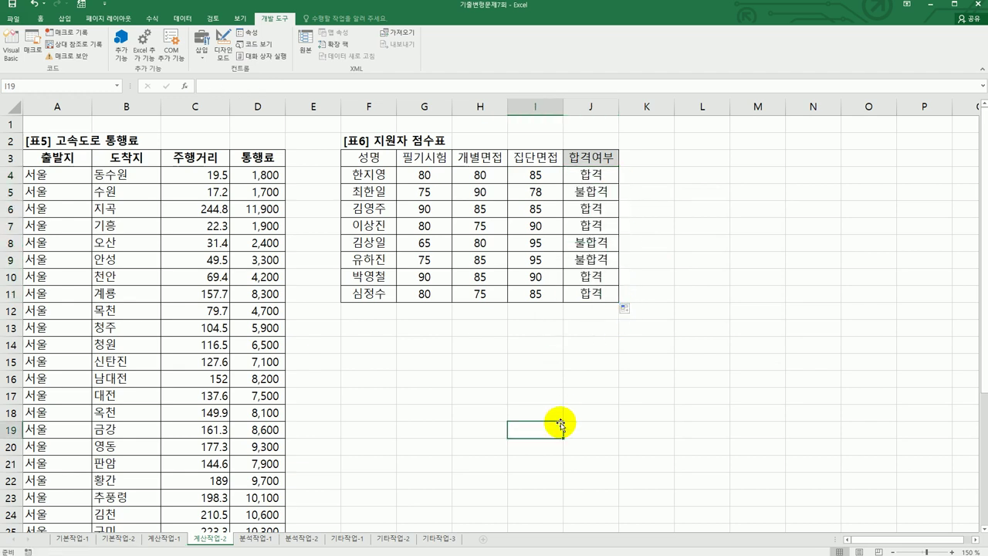
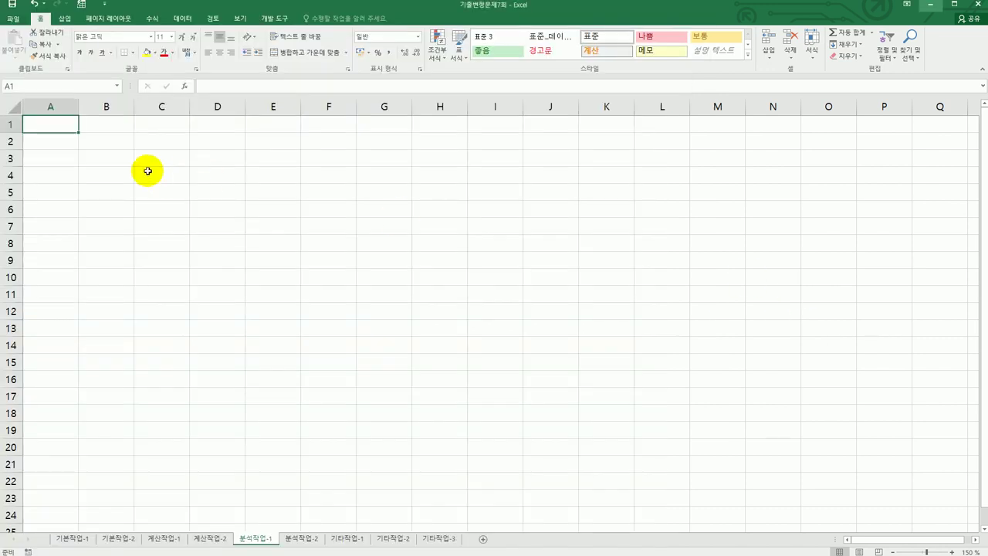
From C4 of 분석작업-1, start a Microsoft Query import using the MS Access Database source and the file 매출.accdb
left_click(172, 175)
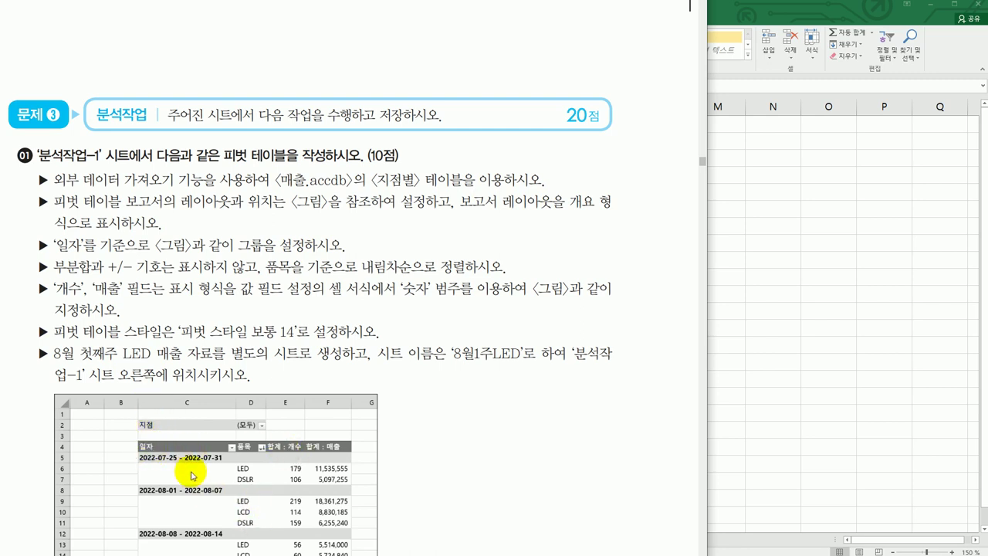
left_click(760, 16)
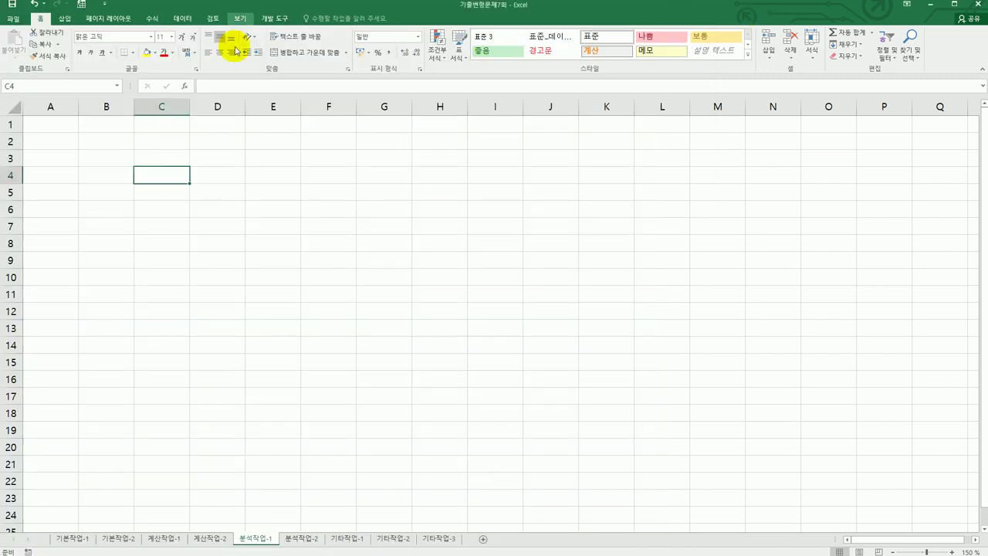
left_click(172, 21)
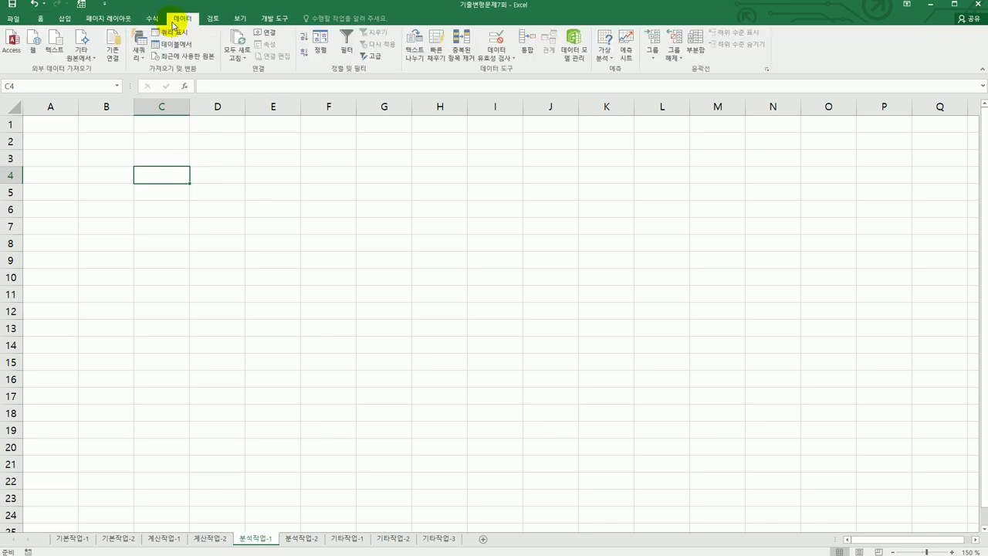
left_click(75, 62)
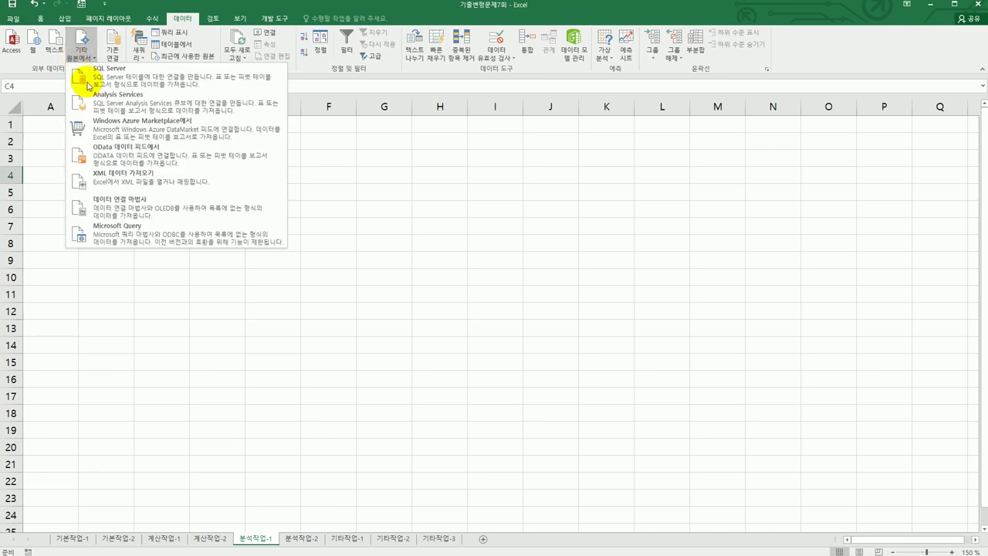
left_click(155, 242)
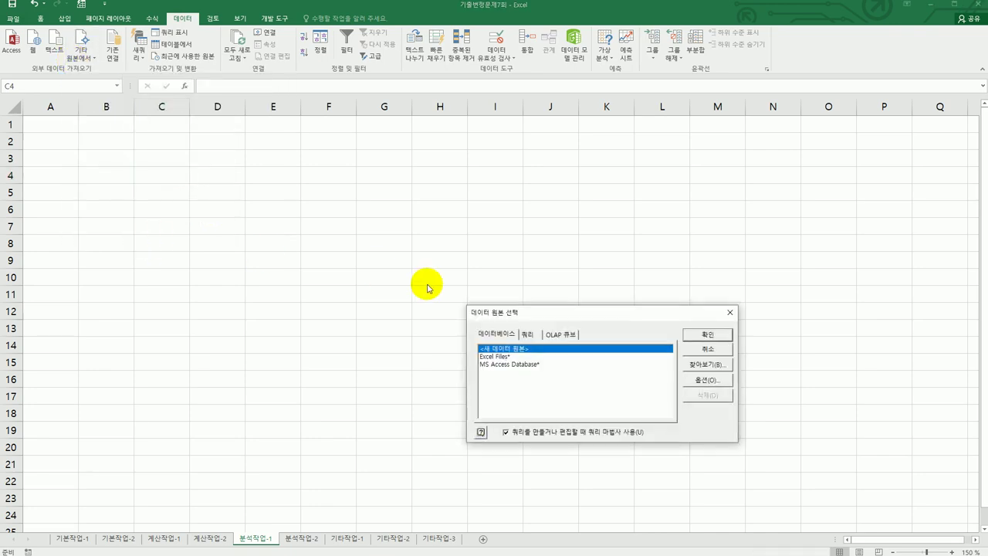
left_click(528, 365)
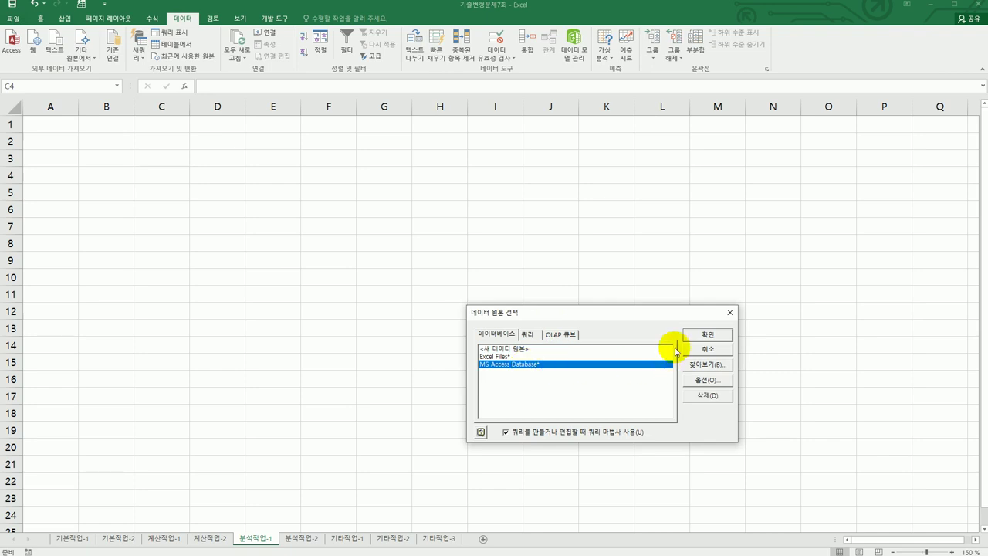
left_click(703, 334)
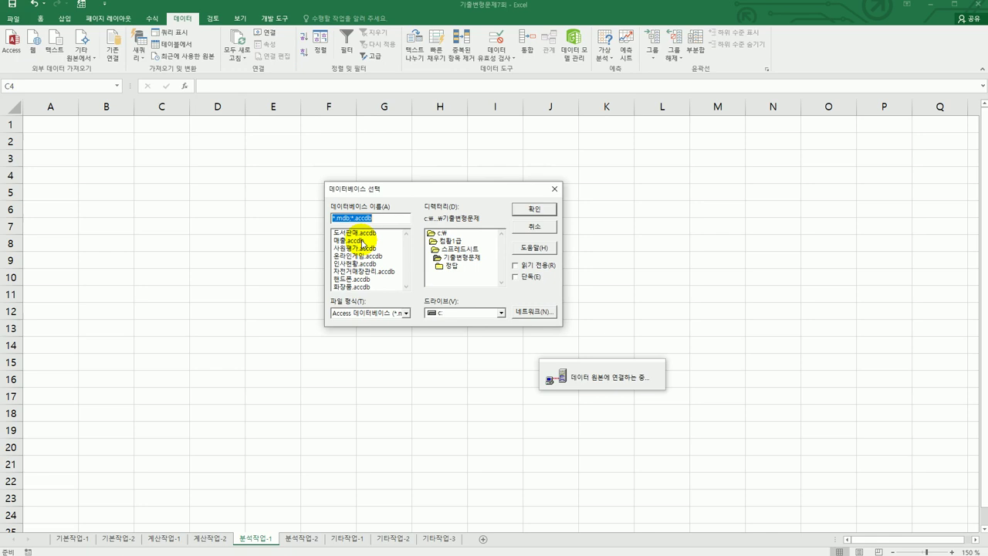
left_click(362, 242)
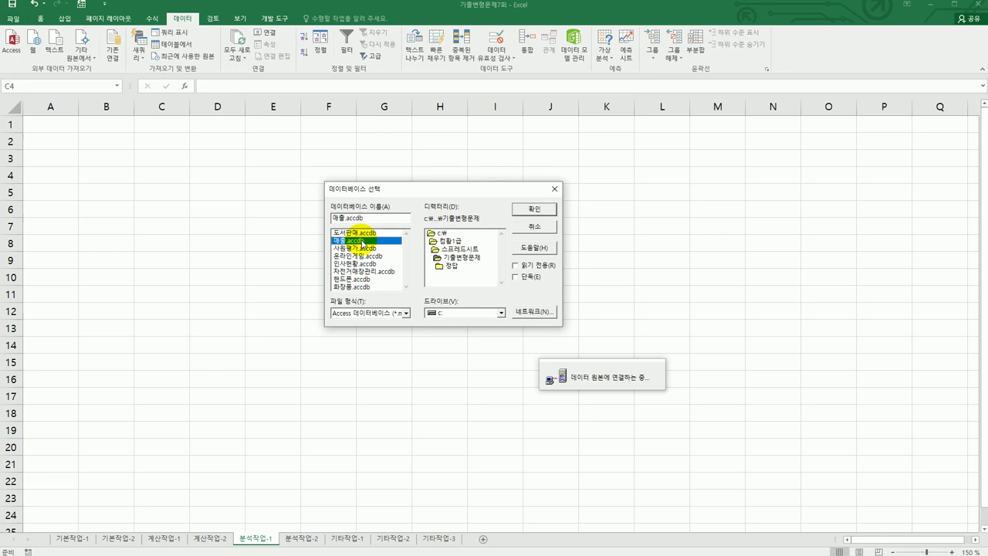
left_click(539, 216)
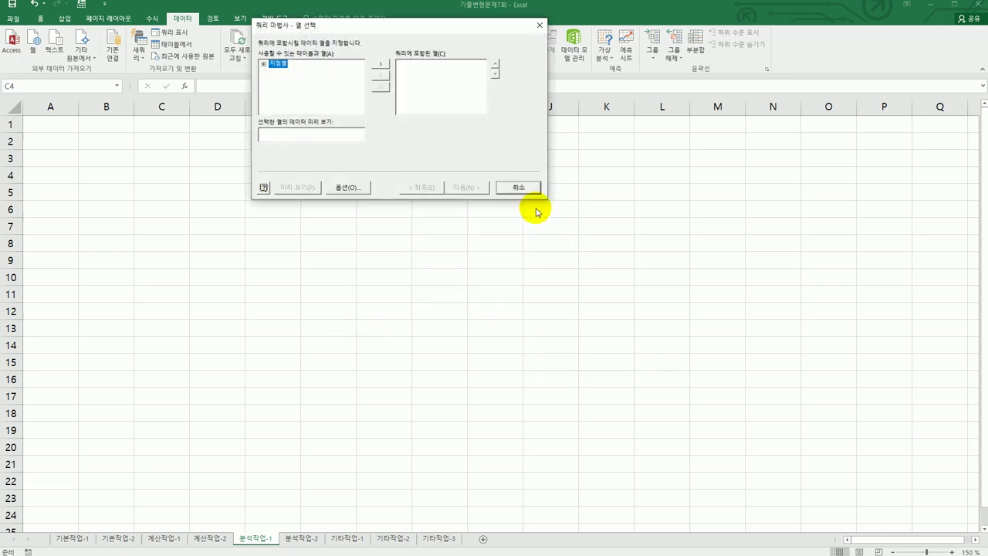
Add the 지점, 일자, 품목, 개수 and 매출 columns of the 지점별 table to the query
left_click_drag(412, 31, 451, 139)
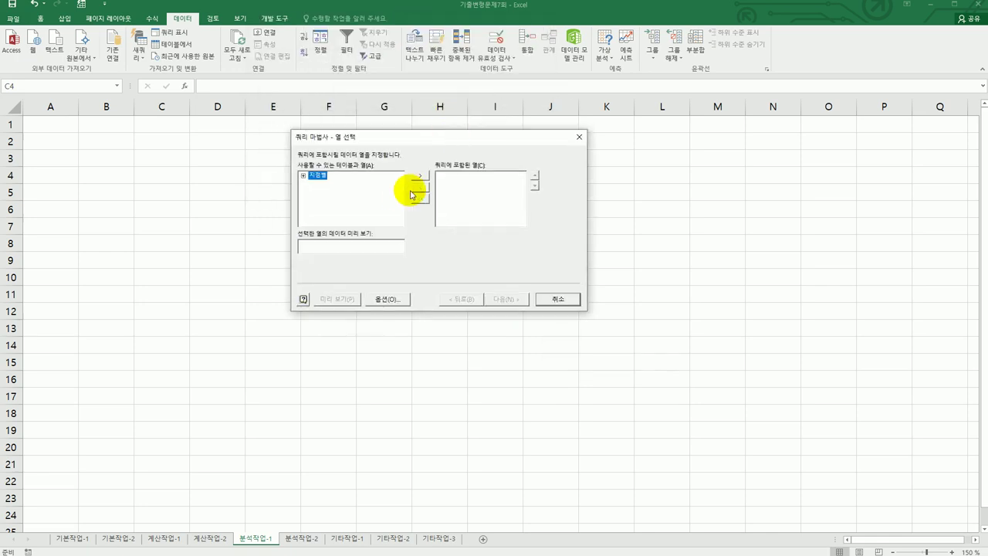
double_click(325, 179)
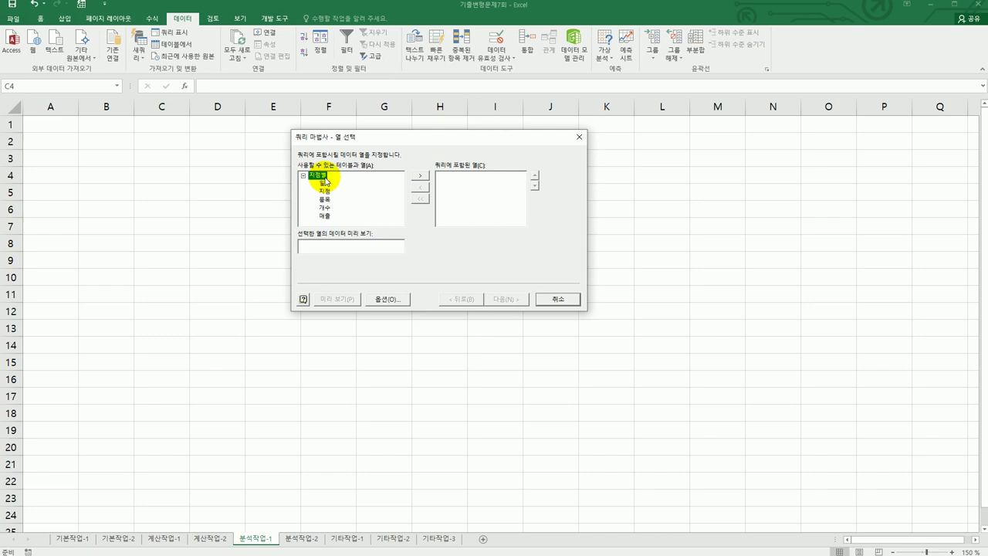
double_click(325, 191)
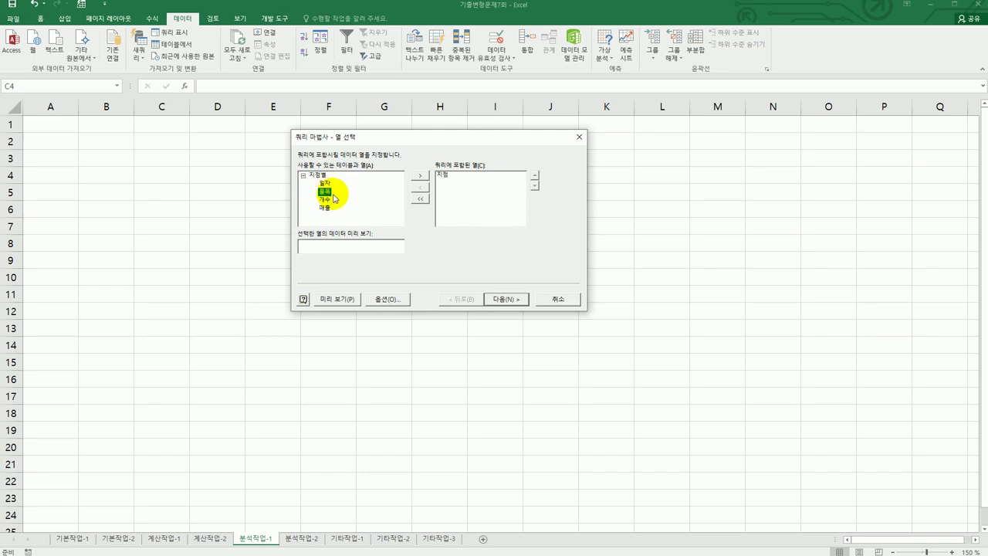
double_click(324, 184)
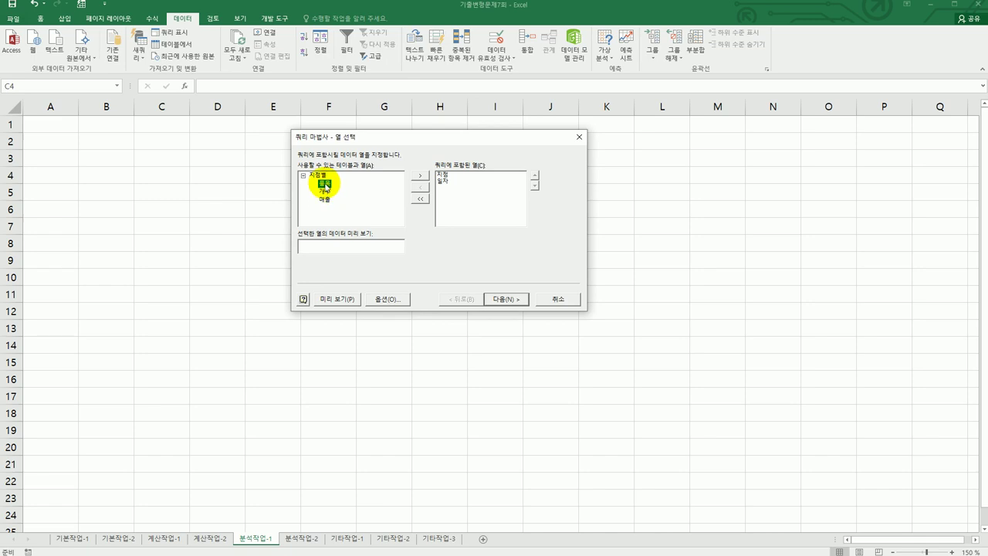
double_click(325, 184)
double_click(325, 185)
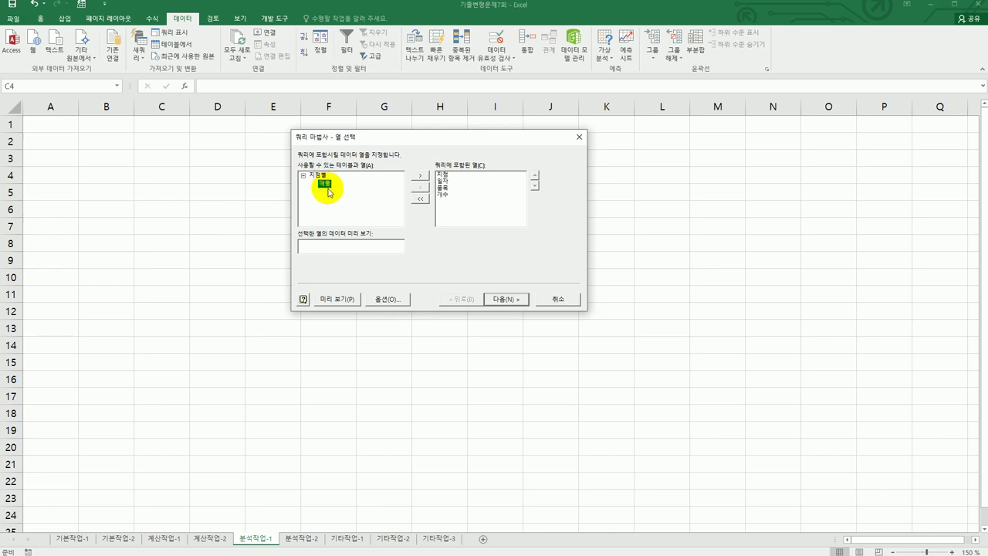
double_click(327, 188)
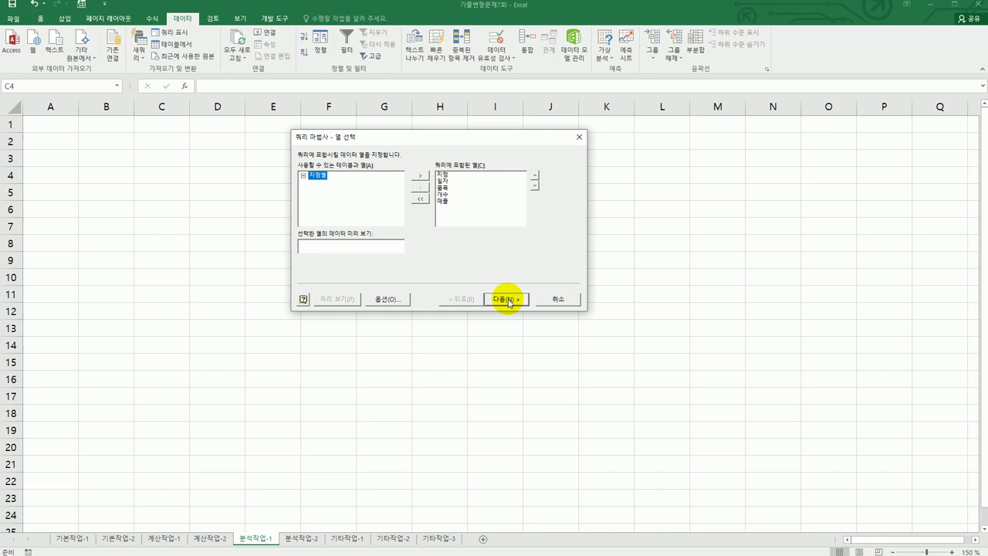
Finish the query without filters or sorting and return its data as a PivotTable report at C4 of the existing worksheet
left_click(506, 299)
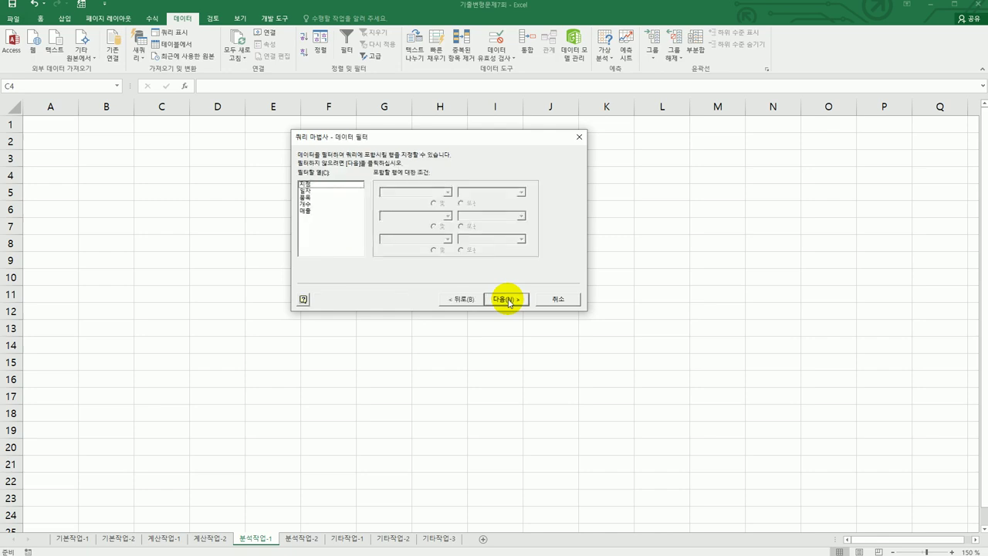
left_click(508, 299)
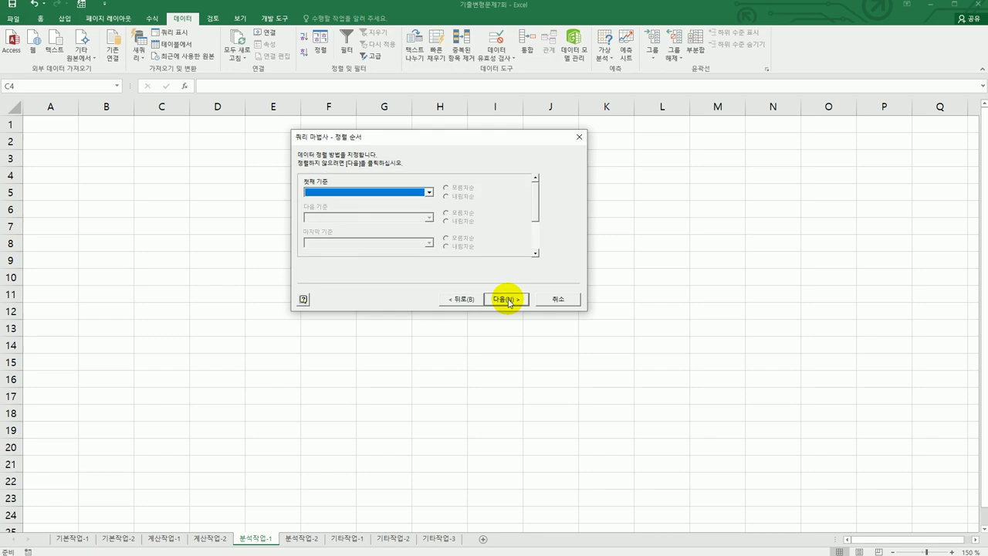
left_click(507, 299)
left_click(507, 299)
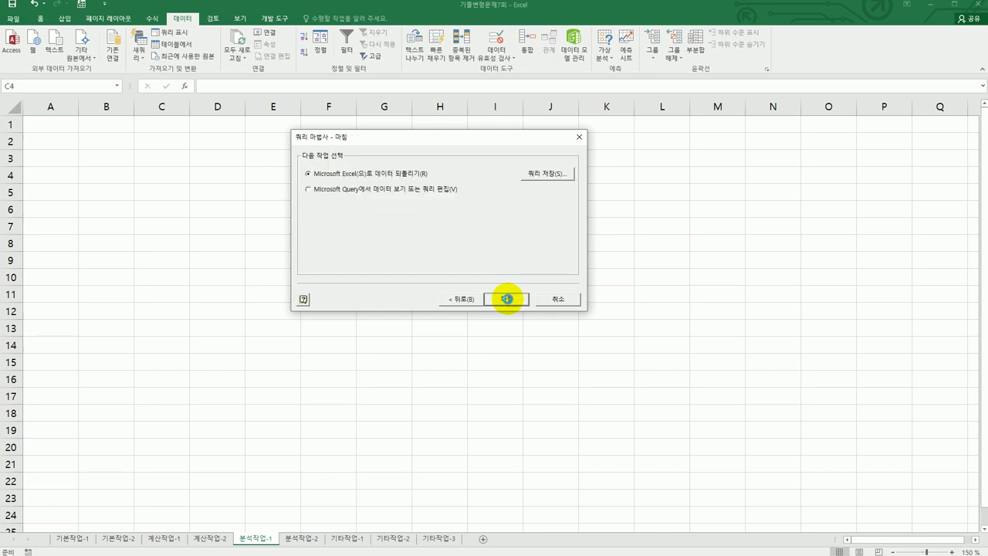
left_click(668, 248)
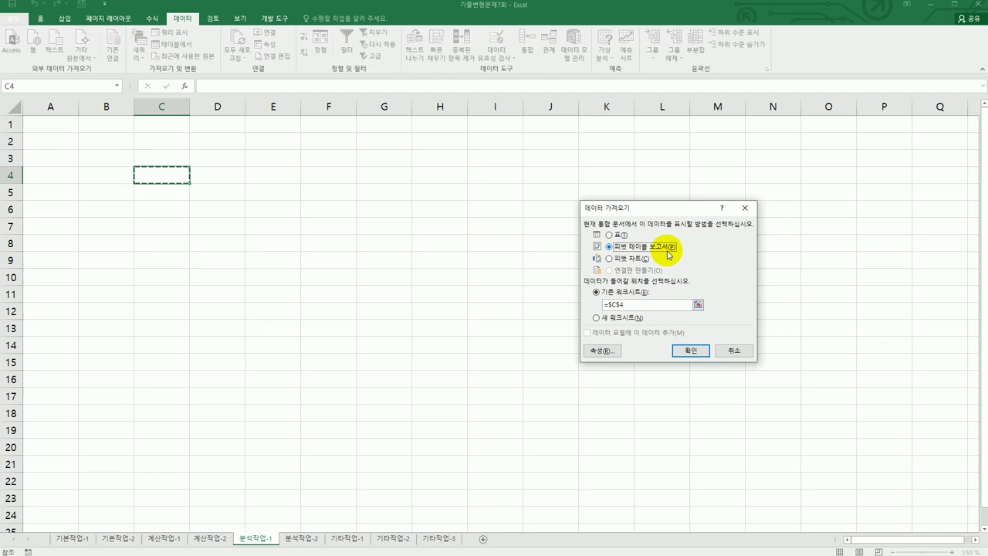
left_click(690, 353)
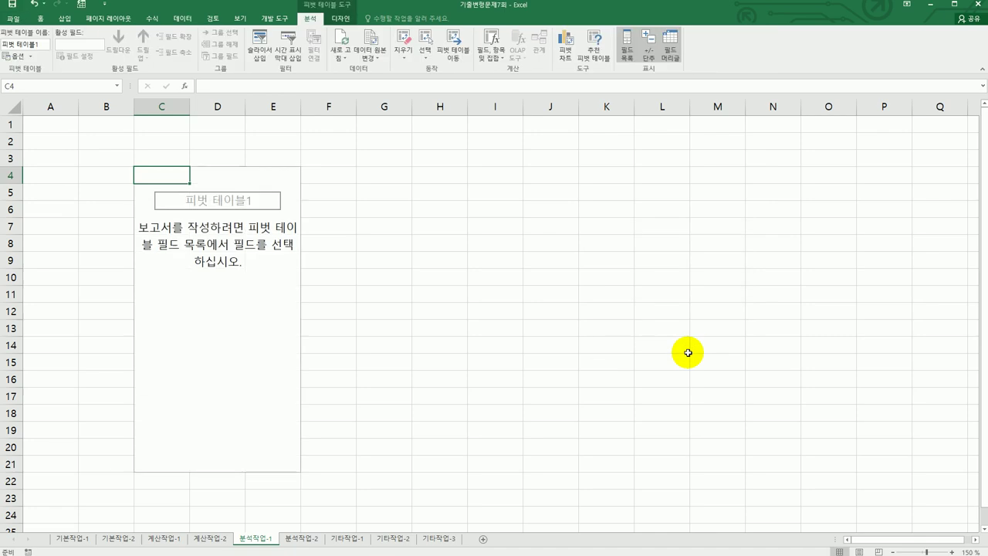
Place 지점 in the pivot table's filter area and 일자 and 품목 in its row area
left_click_drag(752, 150, 631, 95)
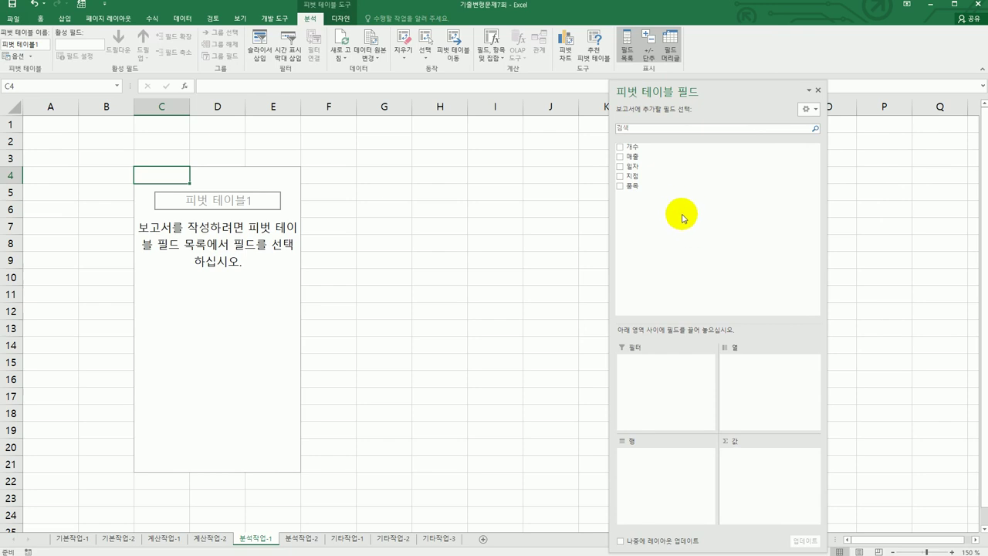
left_click_drag(656, 178, 669, 382)
left_click_drag(656, 157, 657, 477)
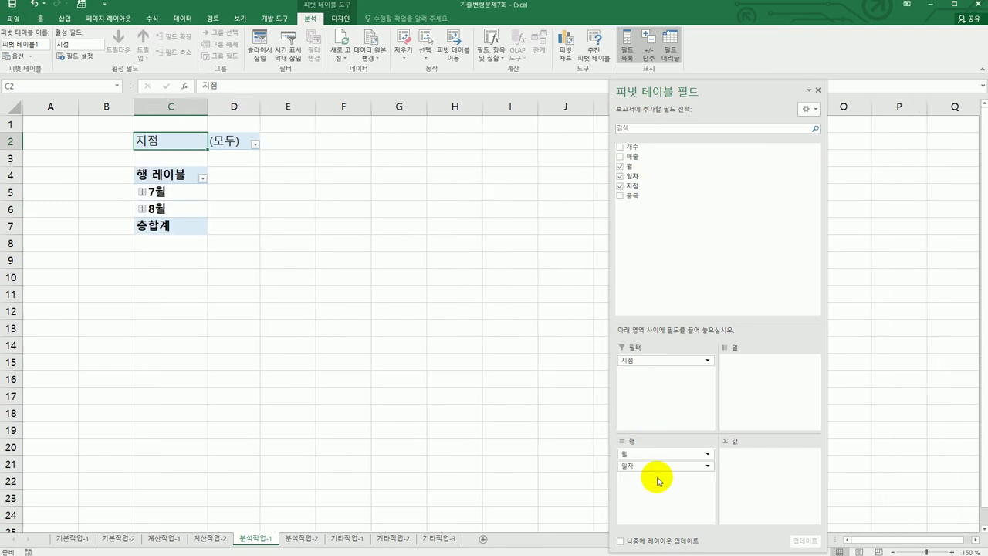
left_click_drag(639, 199, 671, 507)
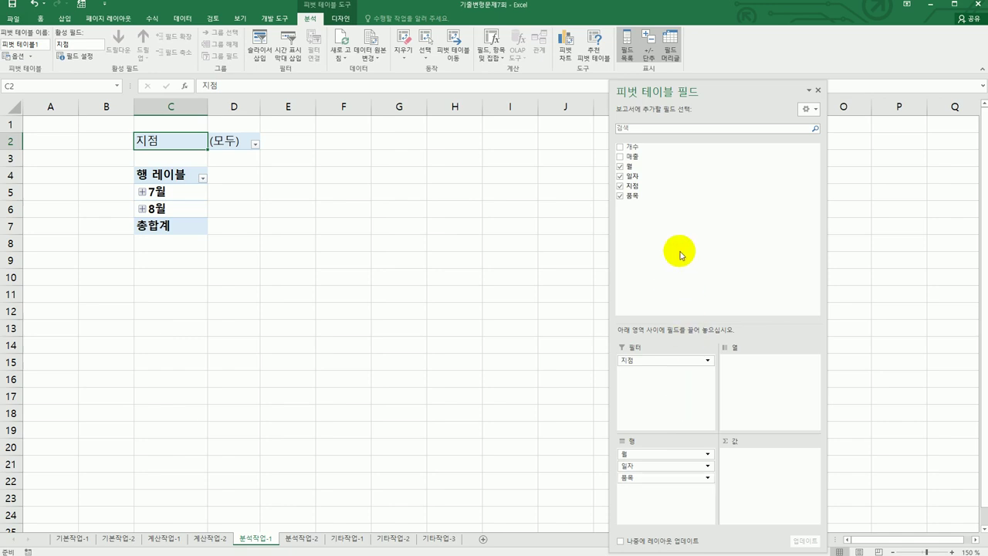
Add 개수 and 매출 to the pivot table's values area, and switch to the 분석작업 problem document
left_click_drag(651, 146, 758, 474)
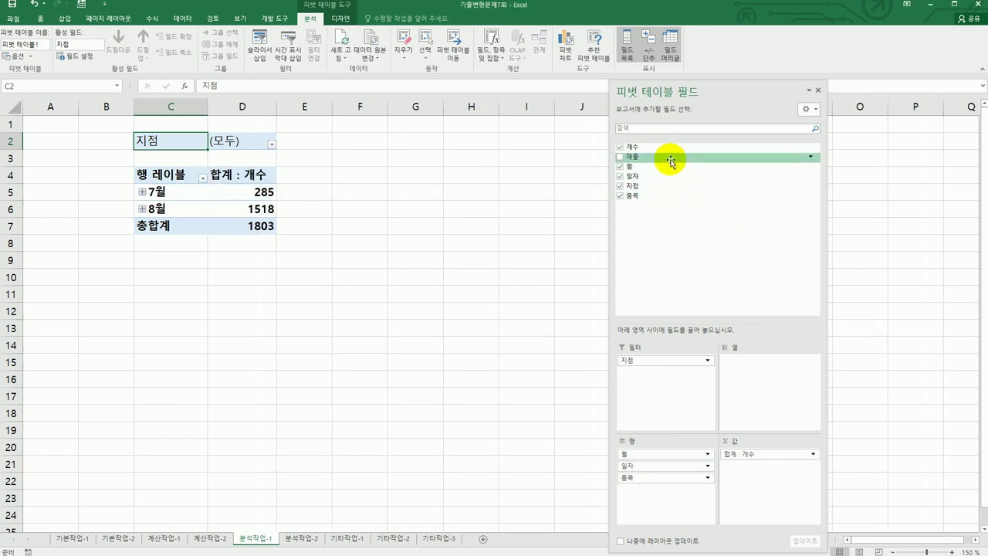
left_click_drag(668, 157, 777, 504)
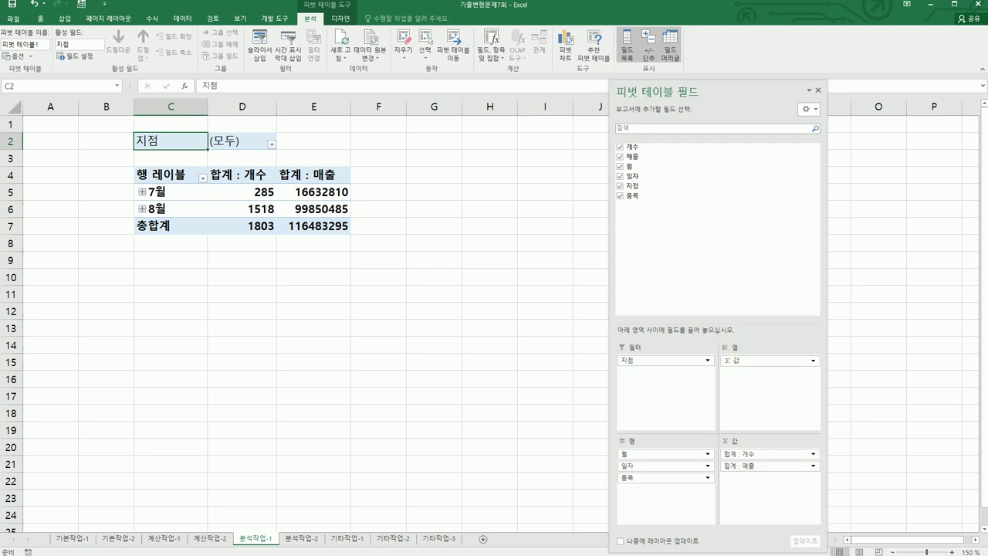
key("alt+Tab")
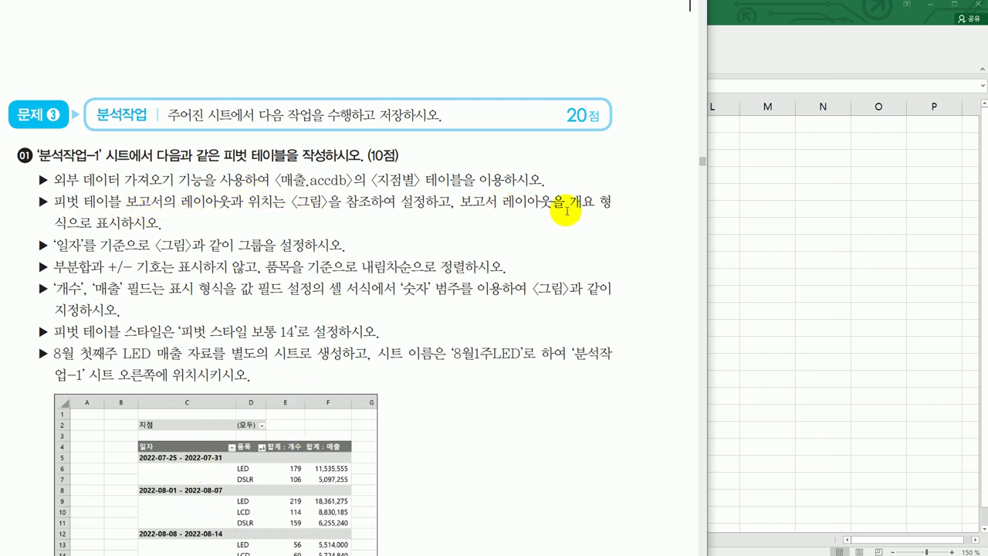
Return to the Excel workbook and show the pivot table's report layout in outline form
key("alt+Tab")
left_click(264, 168)
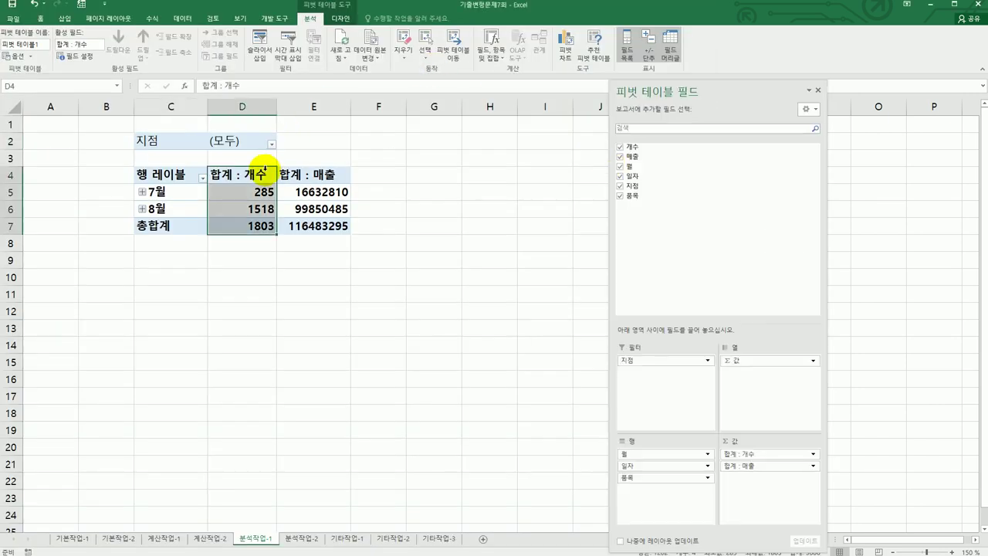
left_click(303, 169)
left_click(268, 205)
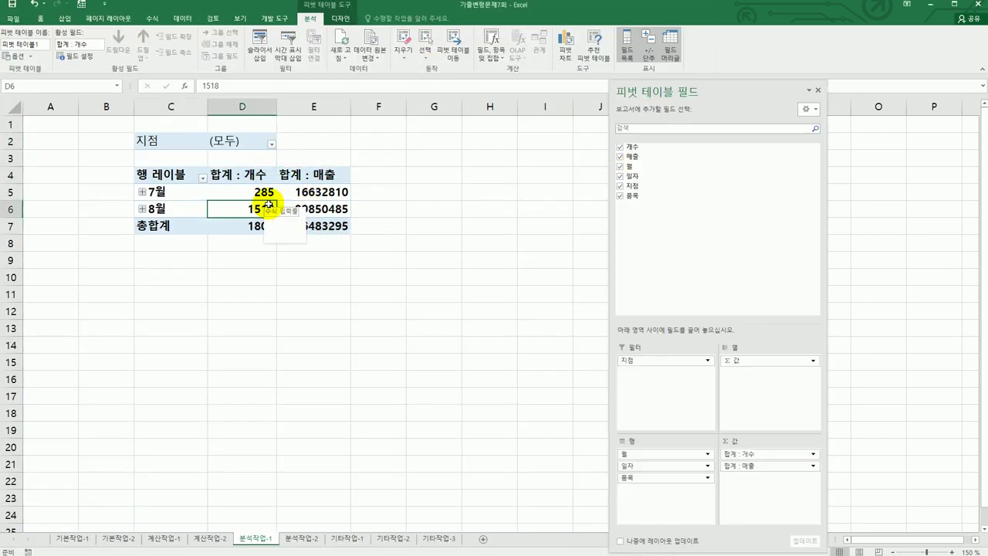
left_click(339, 21)
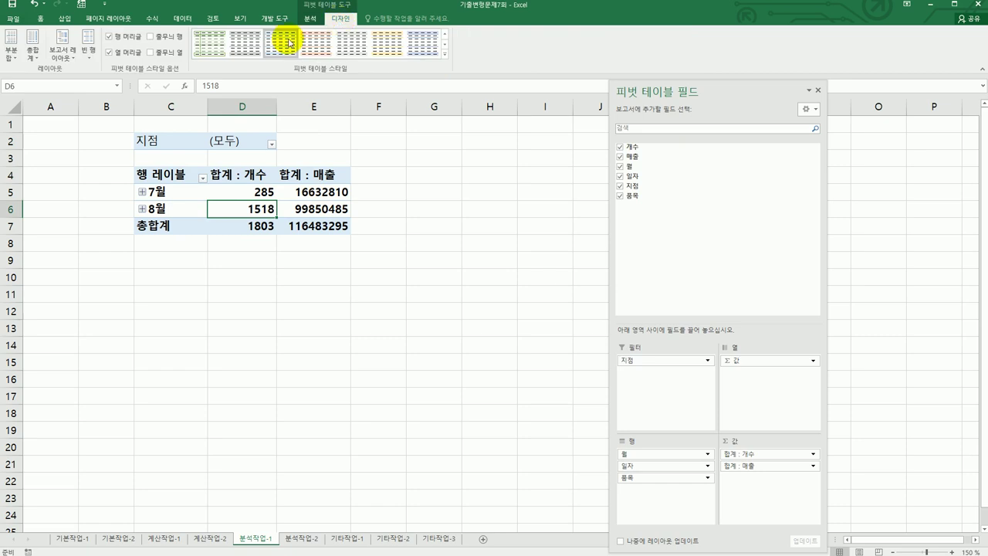
left_click(63, 48)
left_click(71, 101)
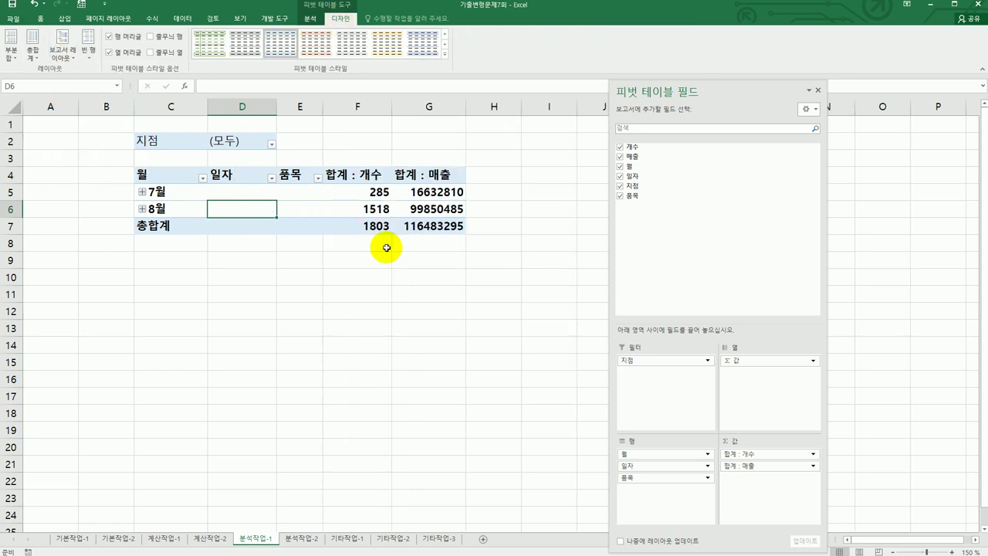
Group the pivot table's dates by days only, in intervals of 7 days
left_click(181, 193)
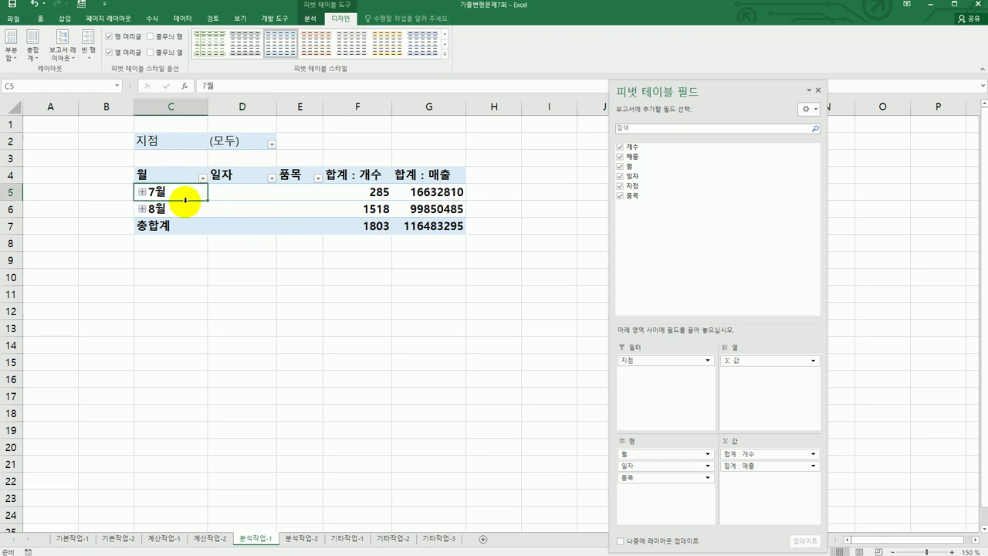
right_click(176, 194)
left_click(223, 294)
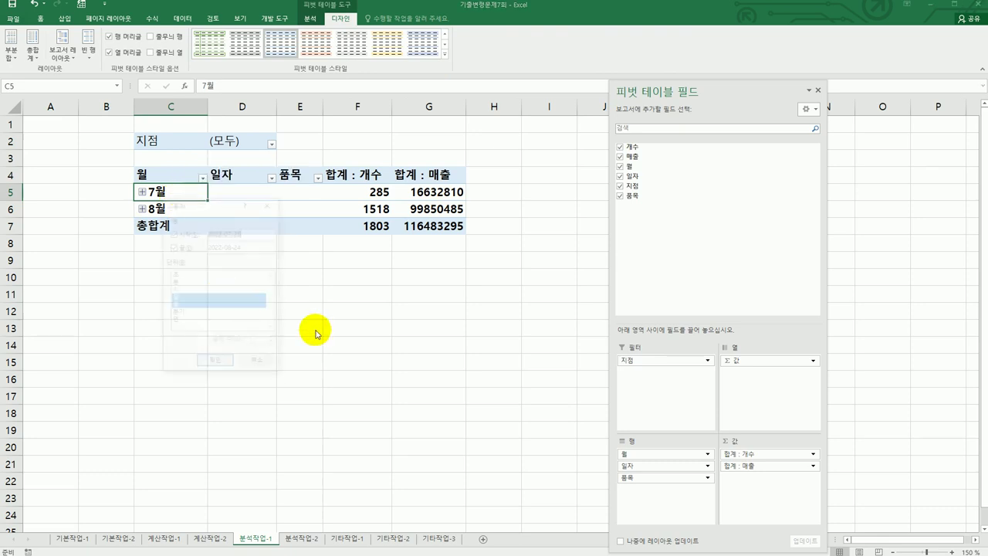
left_click_drag(225, 206, 389, 205)
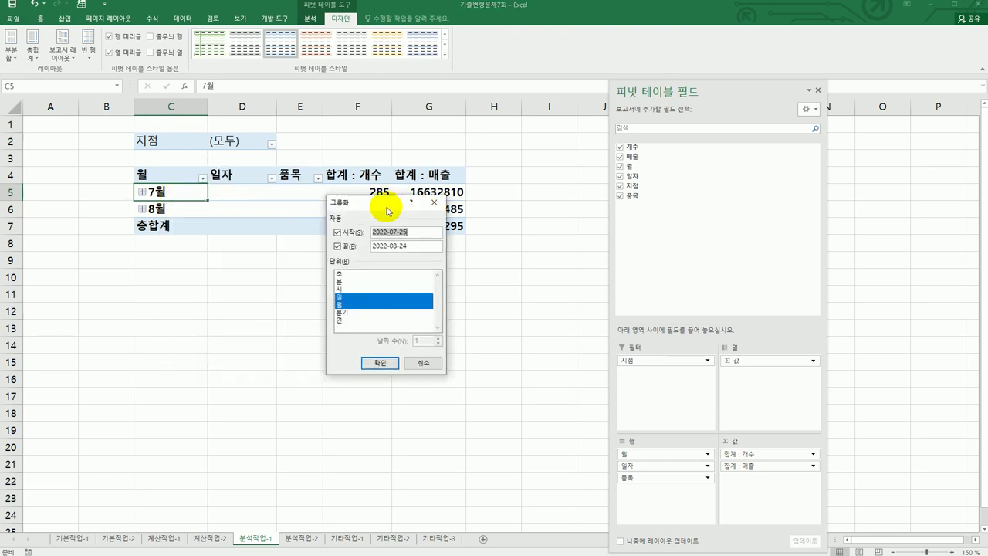
left_click(361, 305)
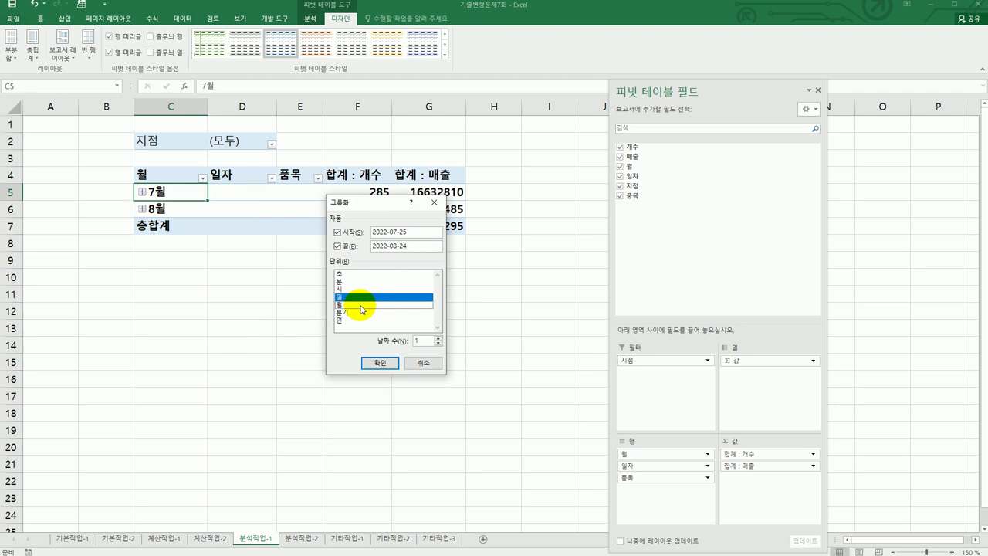
double_click(415, 341)
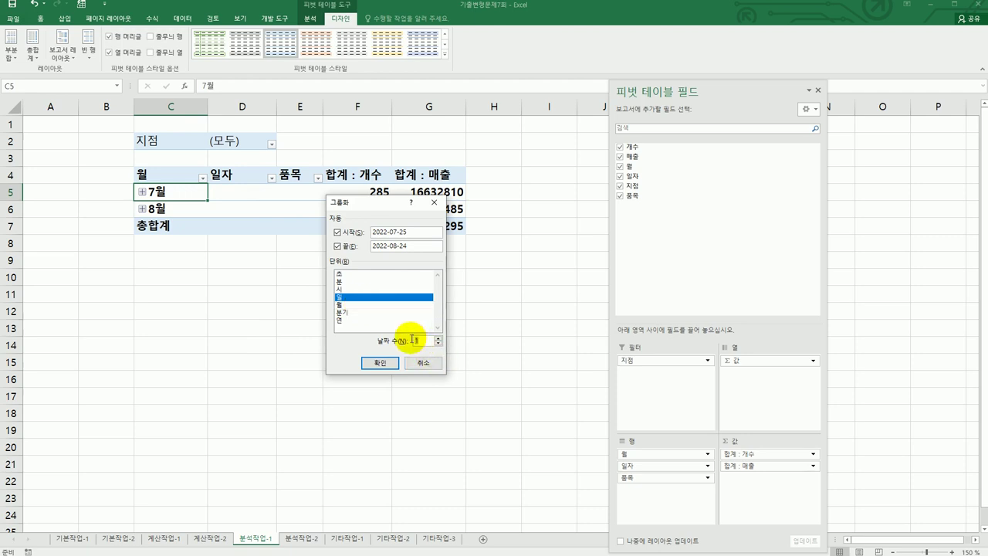
type("7")
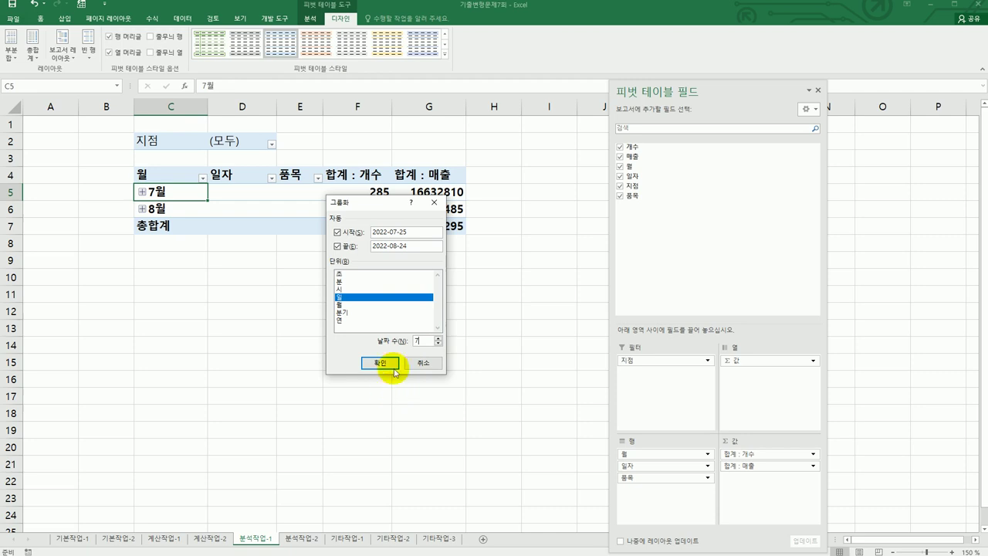
left_click(389, 361)
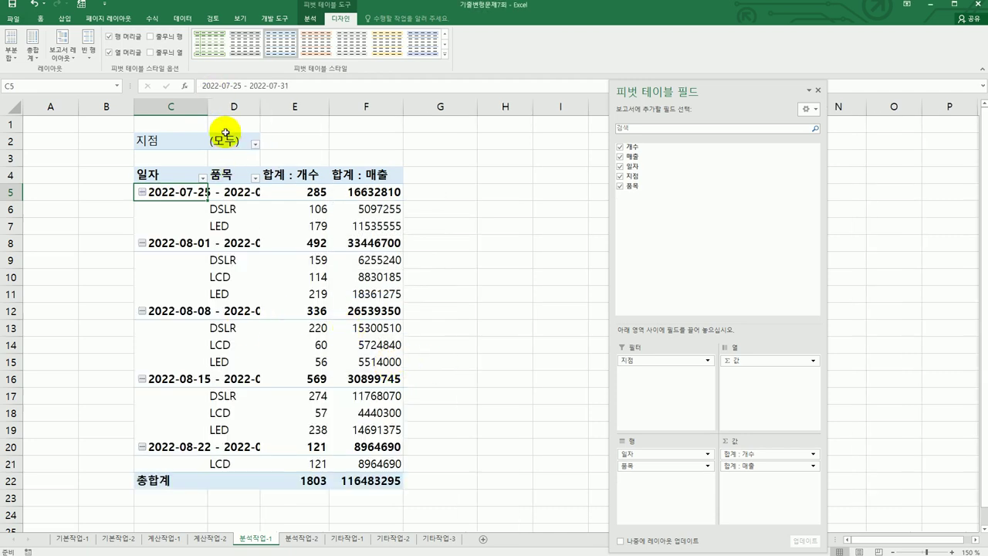
Autofit column C to the date ranges and turn off the pivot table's subtotals
double_click(208, 102)
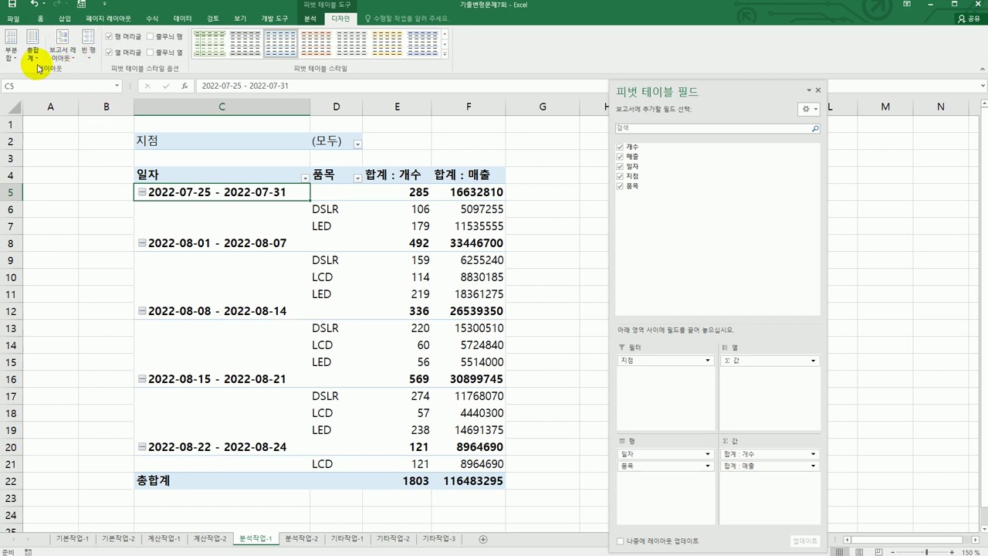
left_click(12, 54)
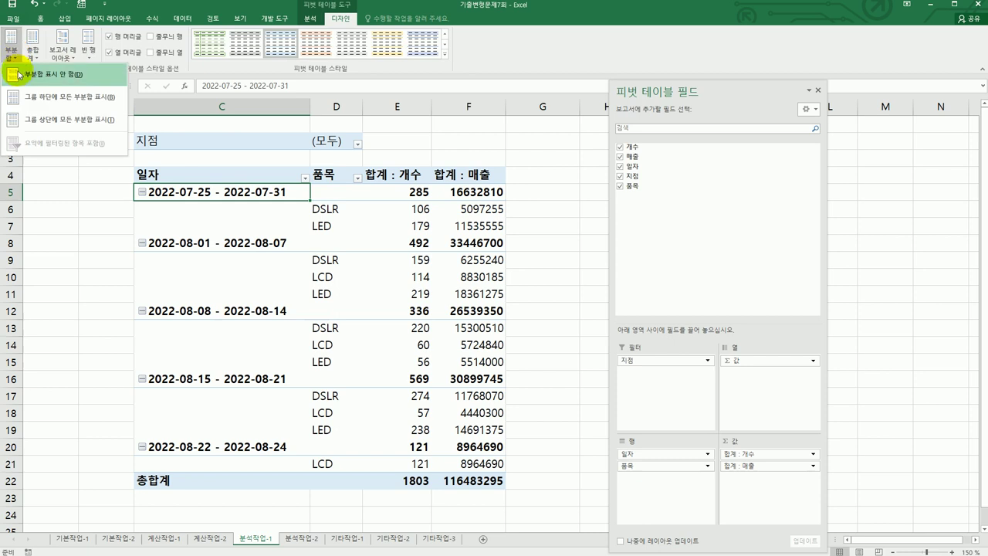
left_click(20, 76)
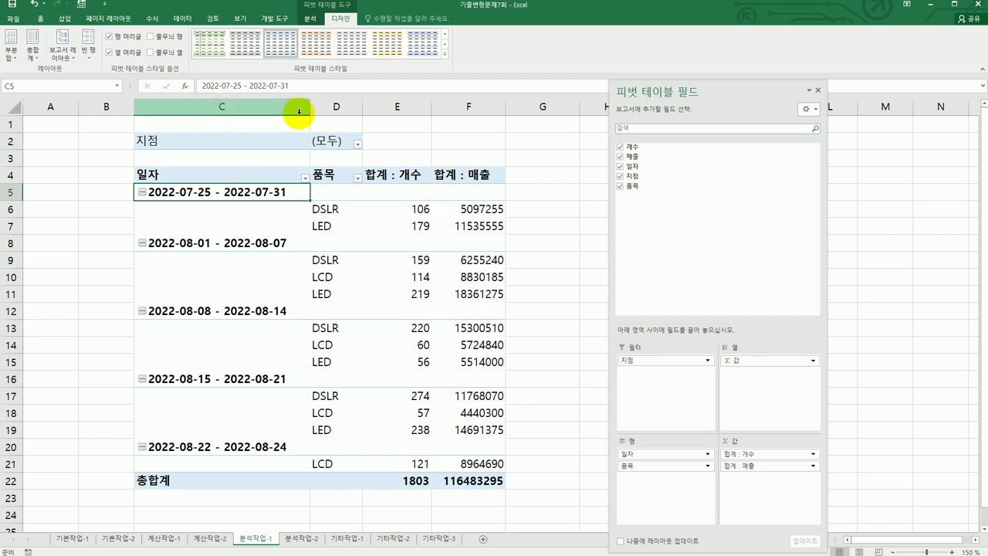
Hide the pivot table's +/- buttons and sort the 품목 field in descending order
left_click(312, 19)
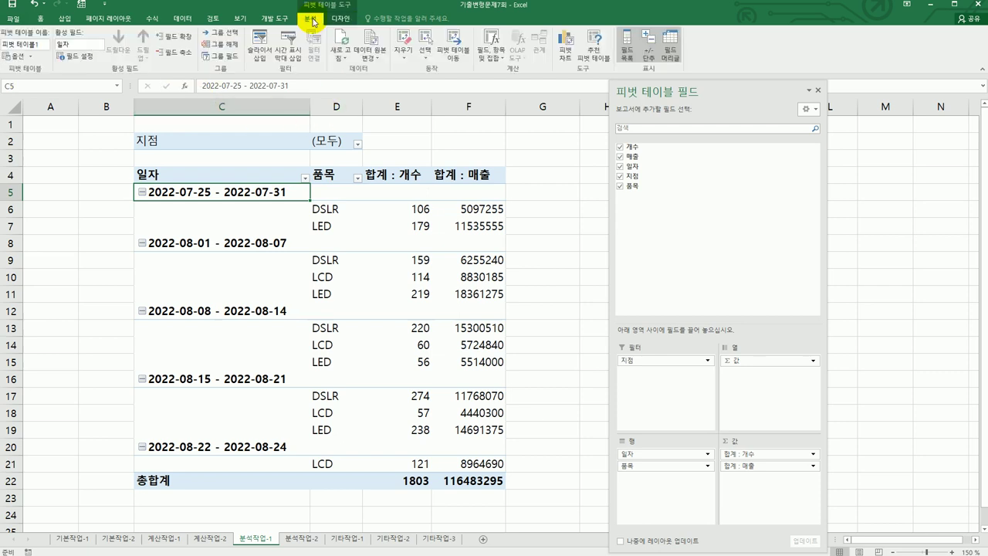
left_click(649, 56)
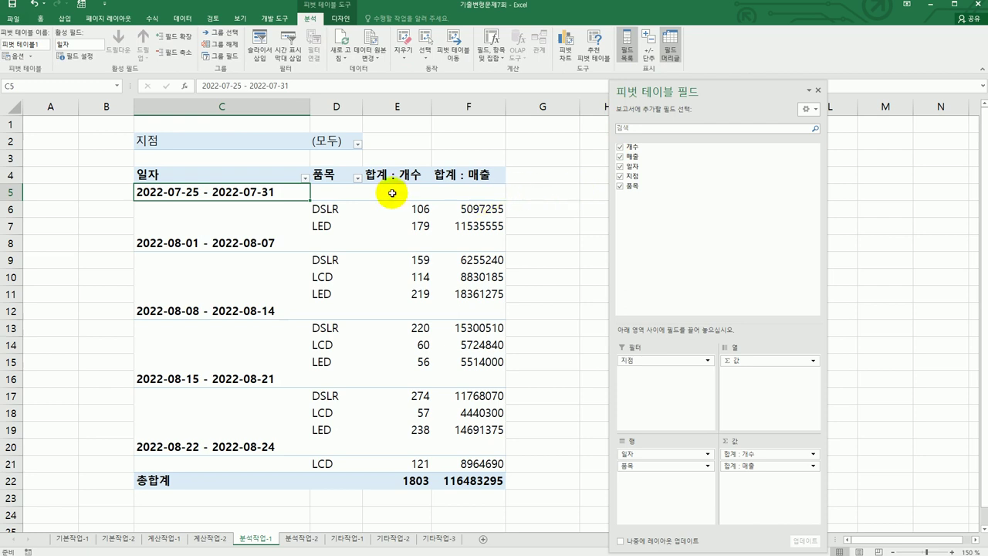
left_click(337, 176)
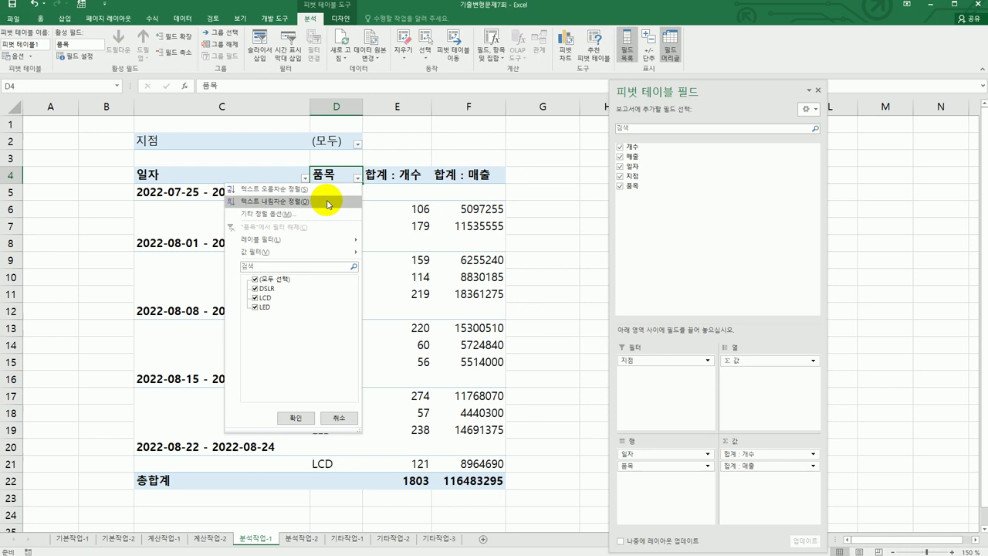
left_click(330, 204)
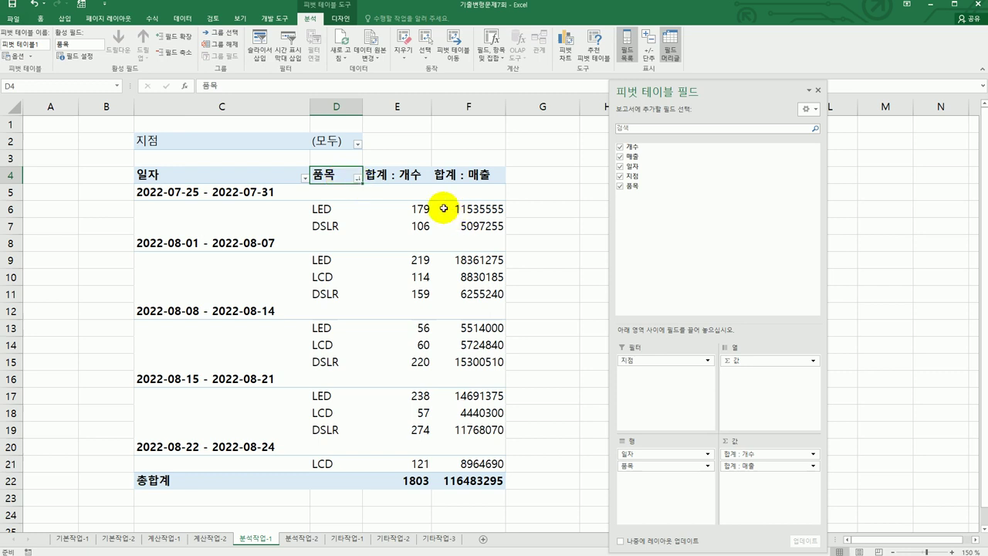
Format the 합계 : 개수 value field with the 숫자 category and the 1000 단위 구분 기호
left_click(413, 174)
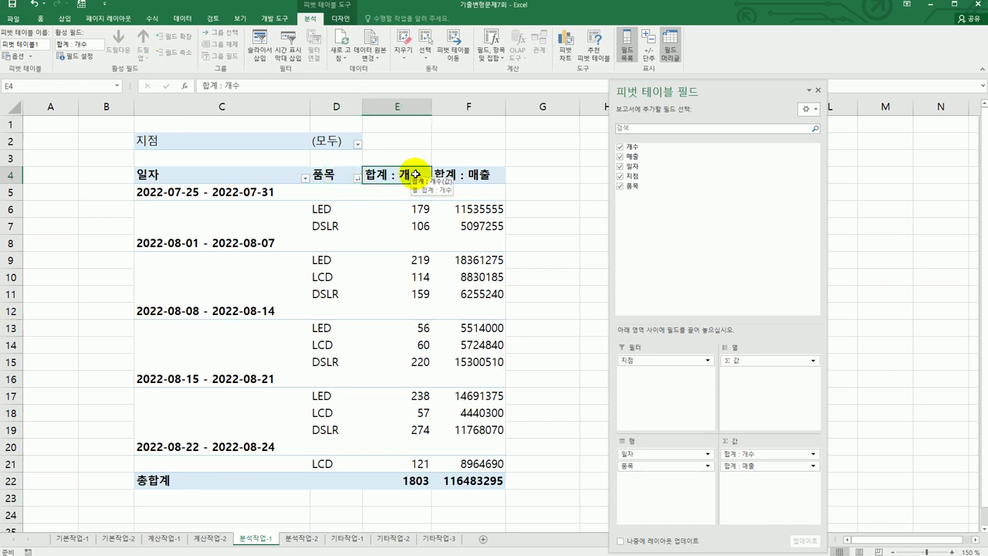
double_click(414, 174)
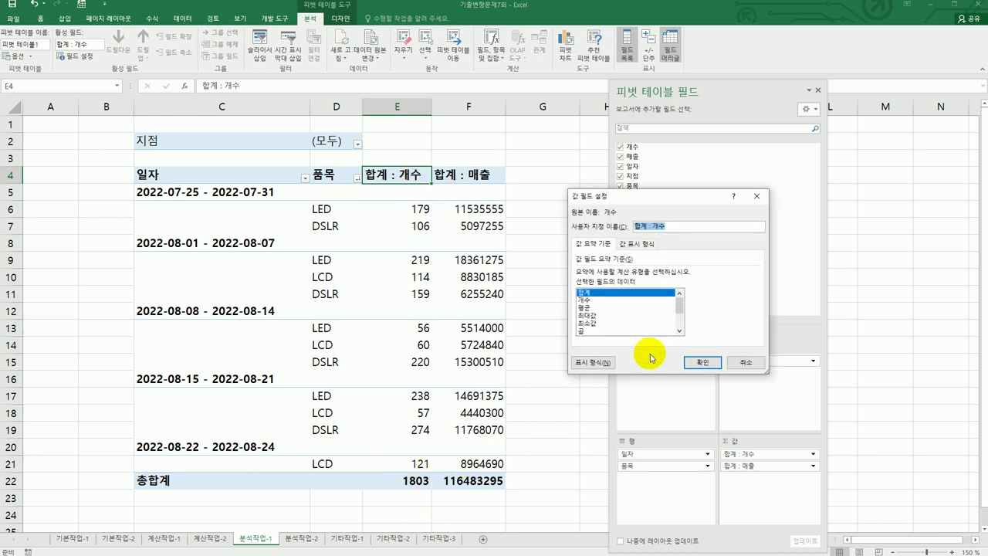
left_click(591, 362)
left_click_drag(600, 154, 328, 152)
left_click(301, 201)
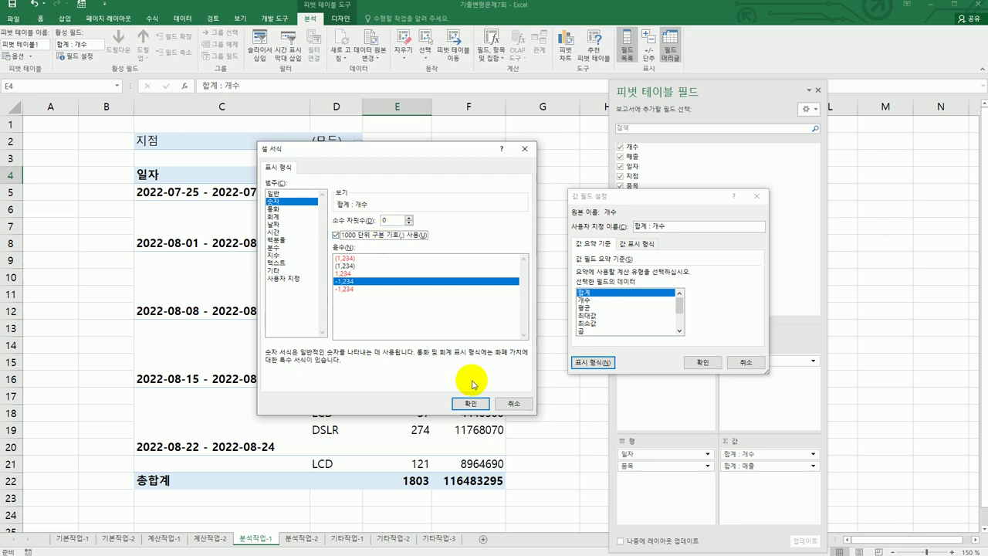
left_click(470, 403)
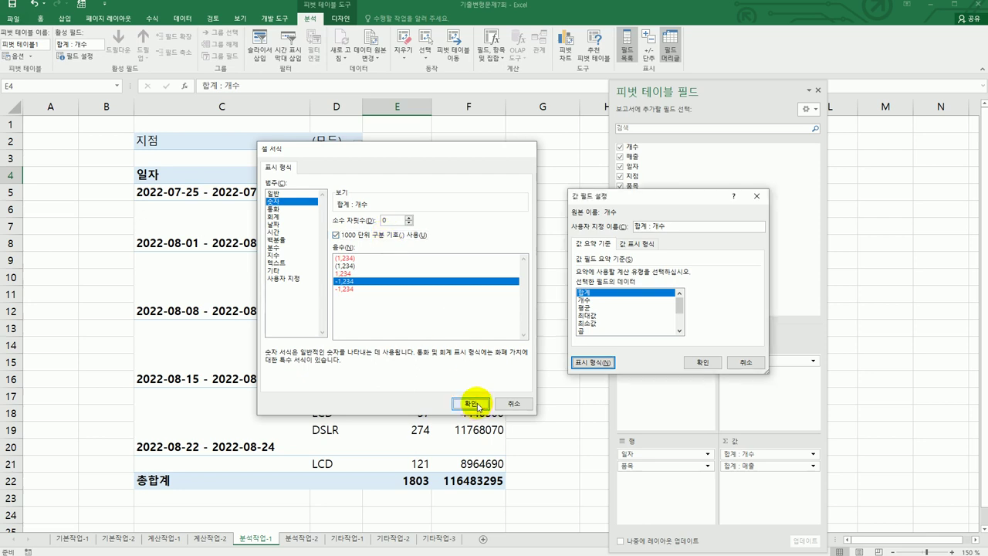
left_click(697, 363)
Format the 합계 : 매출 value field with the 숫자 category and the 1000 단위 구분 기호
left_click(484, 176)
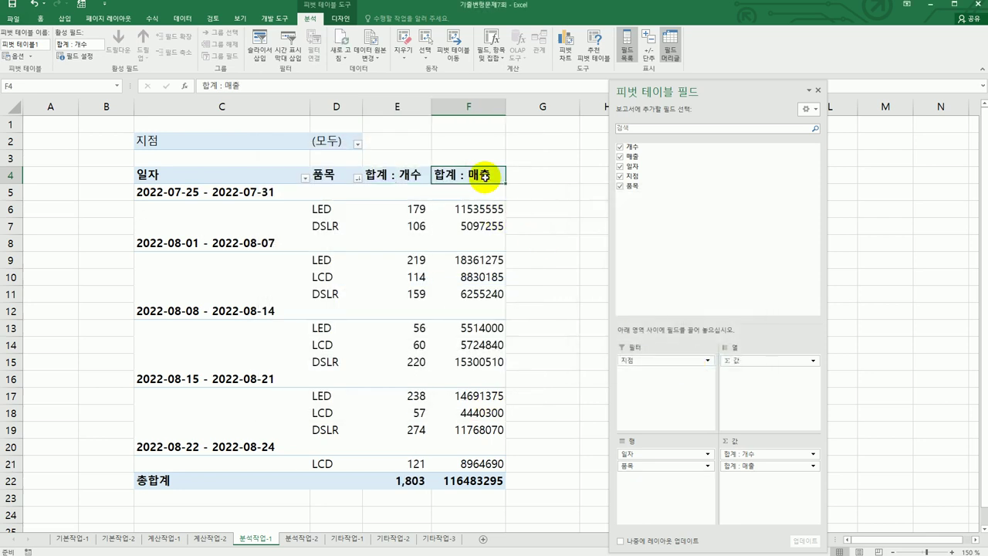
double_click(484, 176)
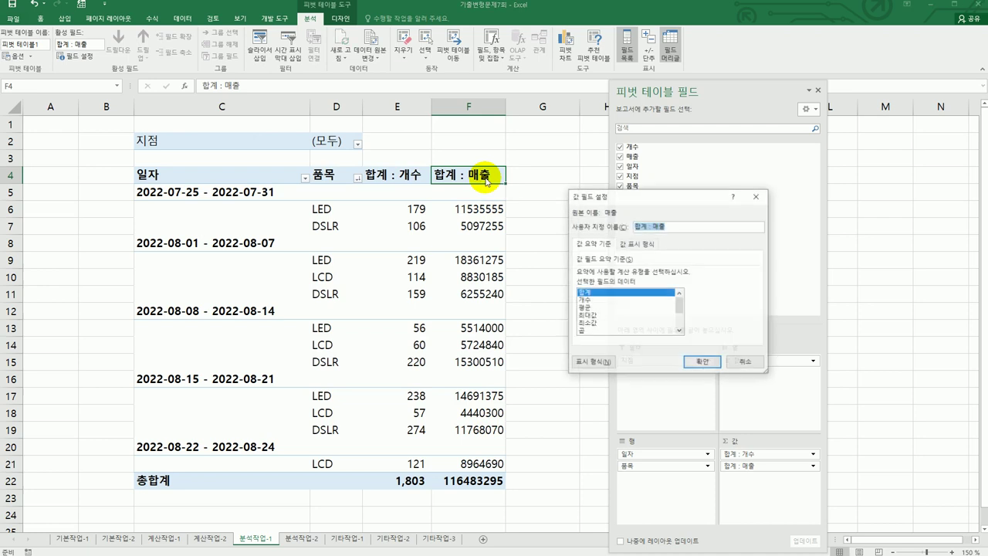
left_click(594, 362)
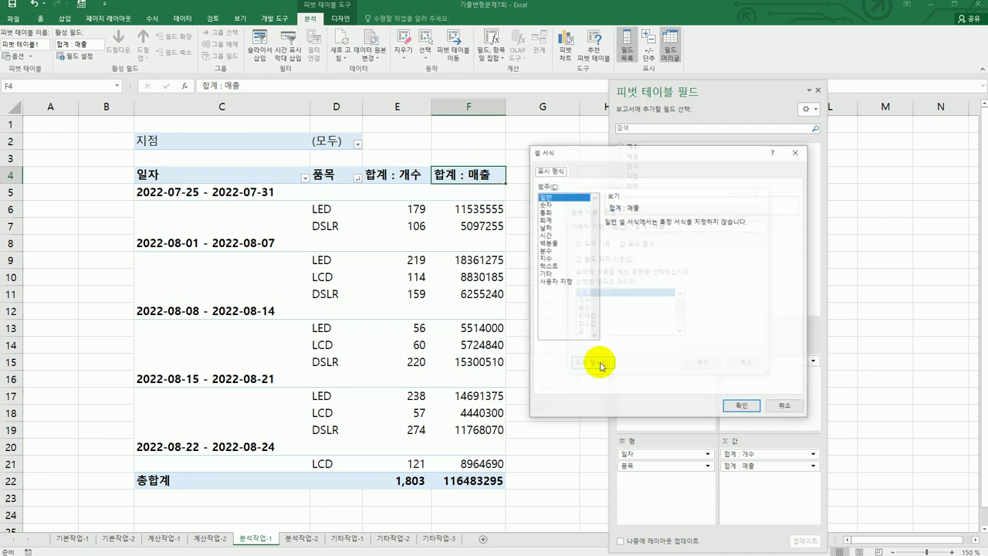
left_click(550, 204)
left_click(653, 238)
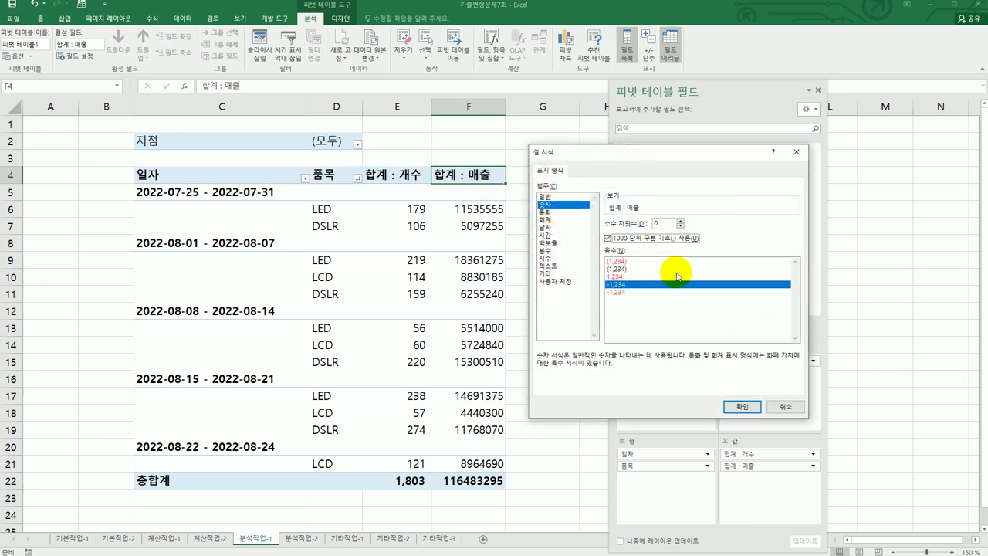
left_click(739, 408)
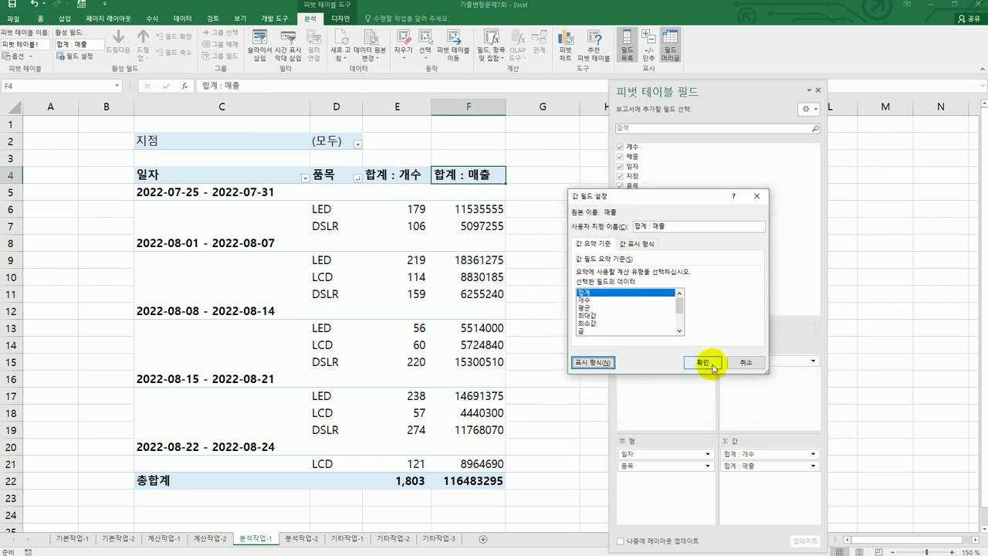
left_click(654, 362)
left_click(602, 429)
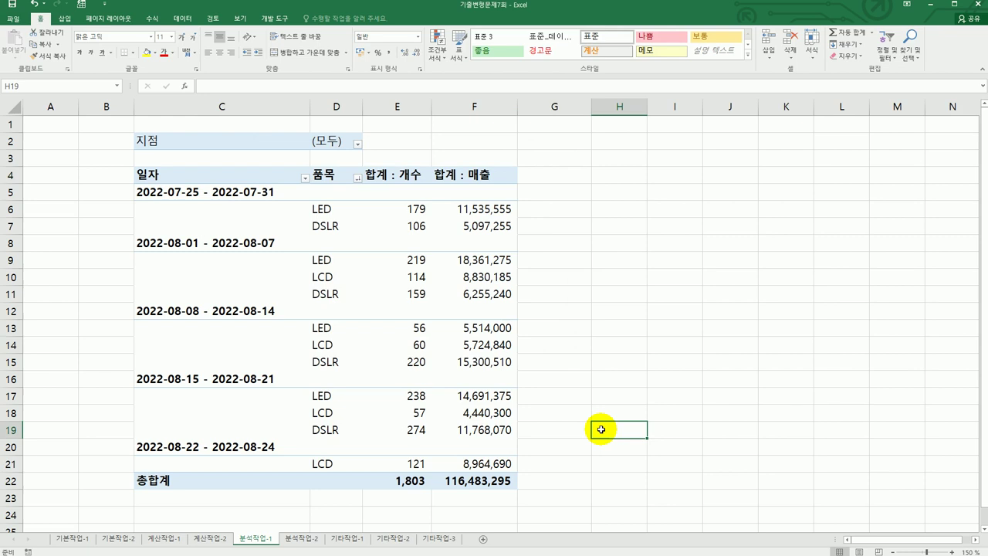
Apply the 피벗 스타일 보통 14 style to the pivot table
left_click(400, 345)
left_click(340, 18)
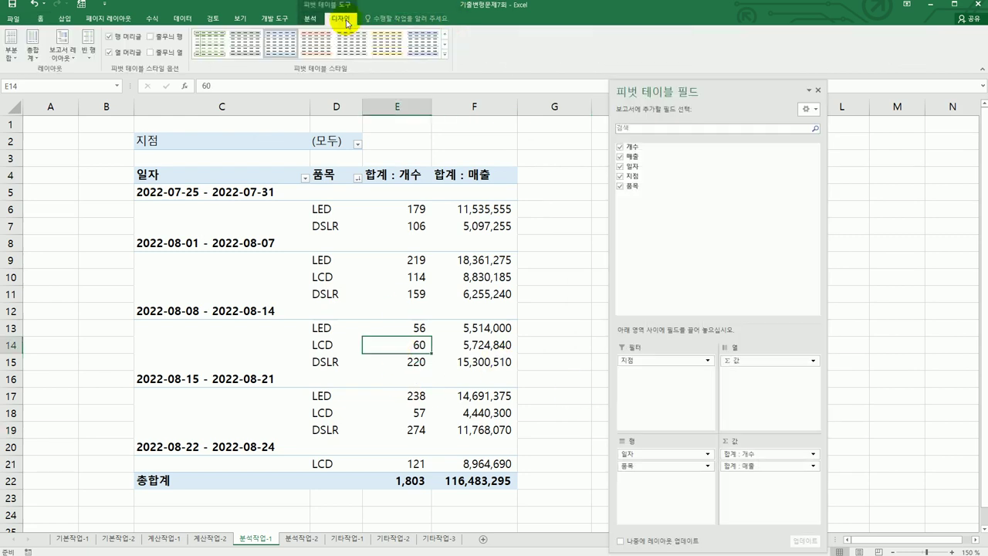
left_click(445, 52)
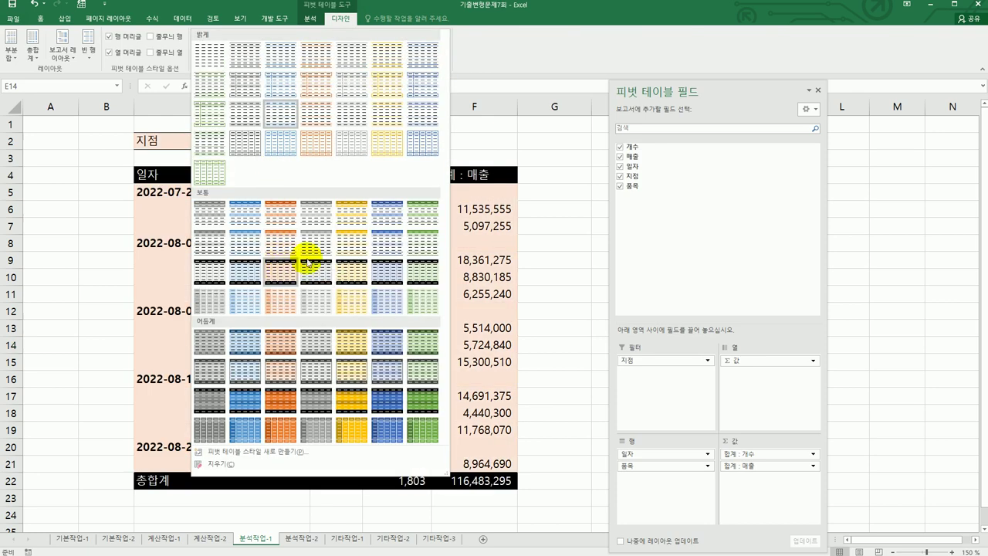
left_click(414, 257)
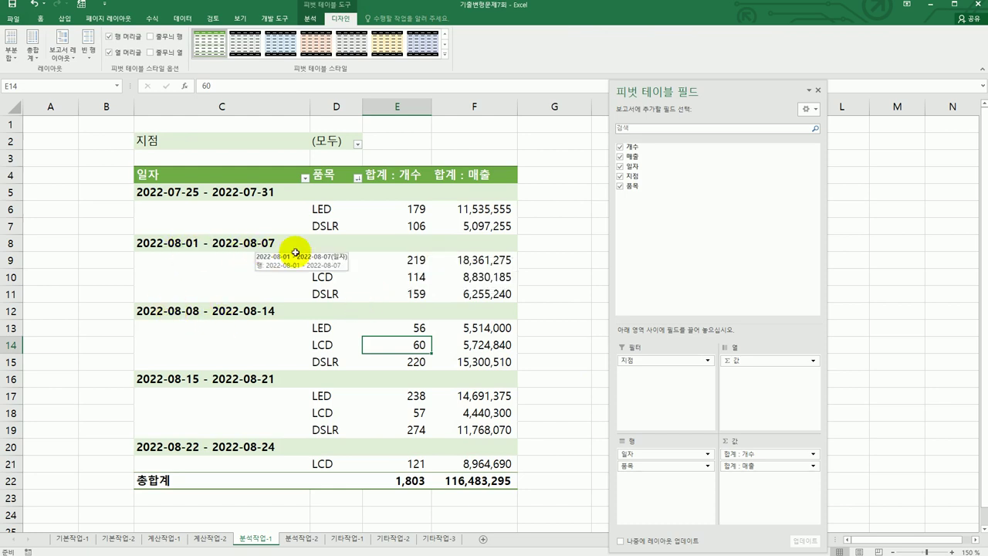
Select the LED row's 개수 value for the week 2022-08-01 - 2022-08-07 in the pivot table
mouse_move(414, 265)
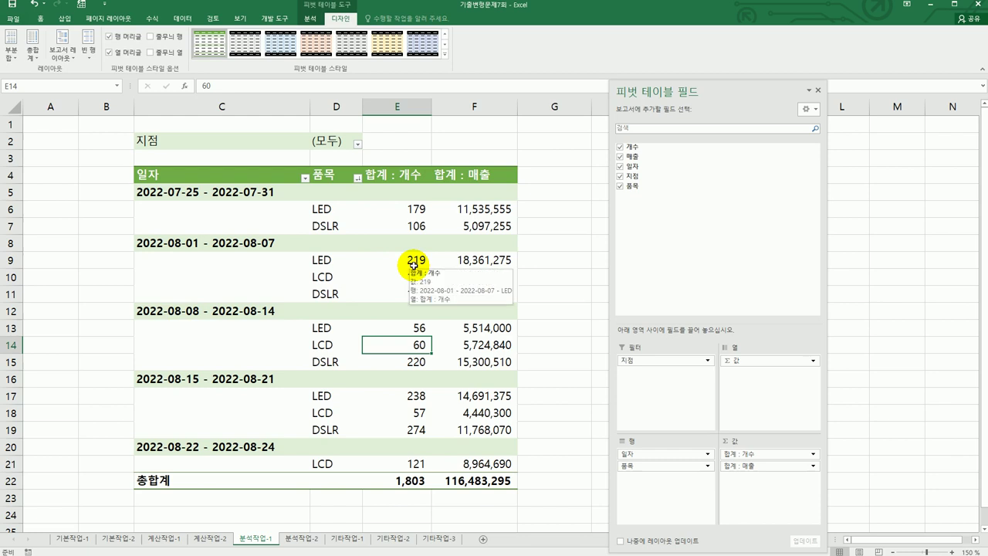
left_click(414, 265)
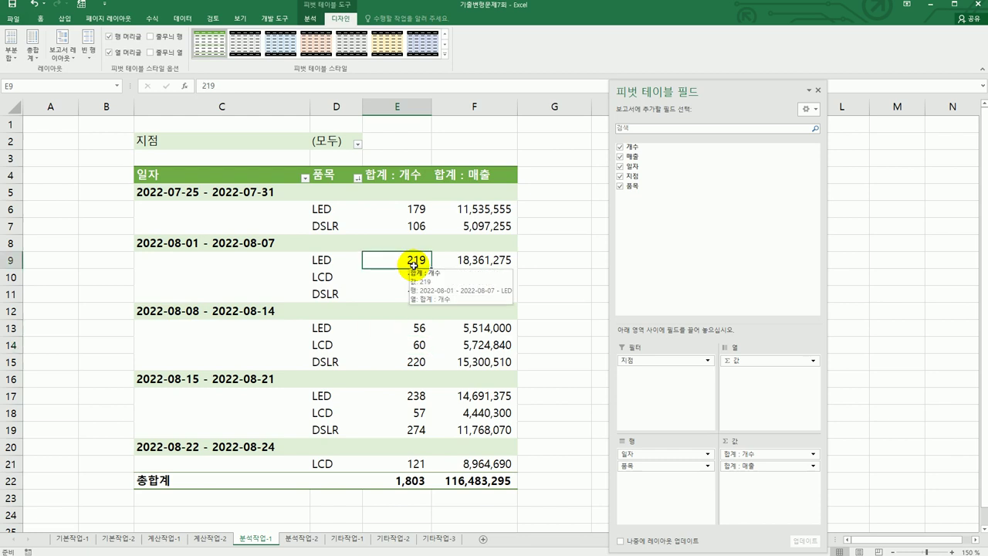
mouse_move(463, 258)
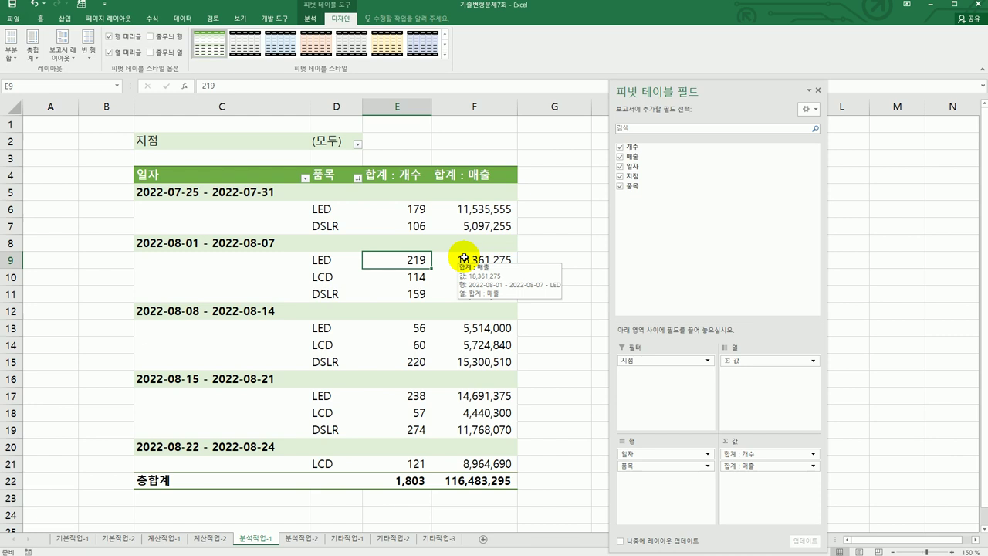
Extract the detail records behind the LED count for 2022-08-01 - 2022-08-07 to a new sheet and auto-fit its 일자 column
double_click(403, 262)
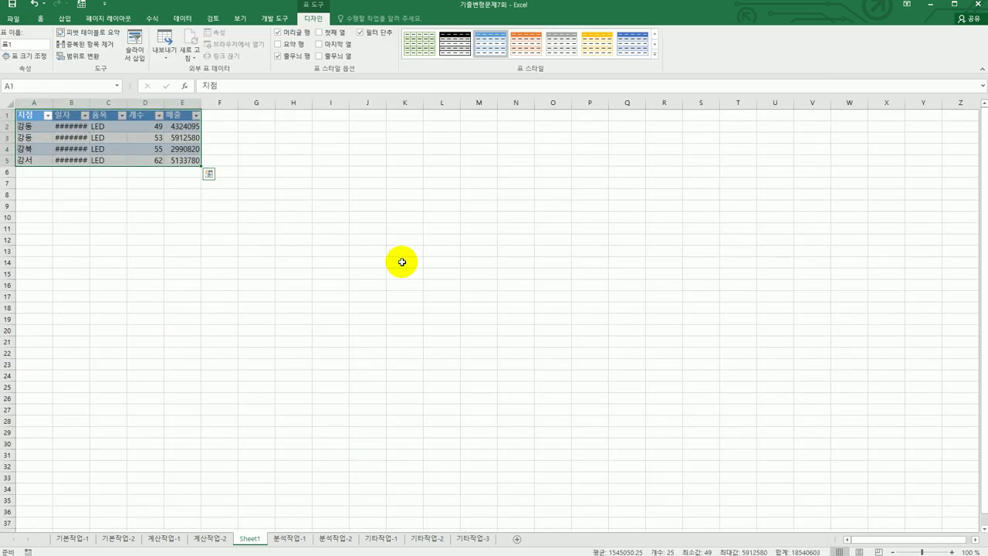
double_click(91, 103)
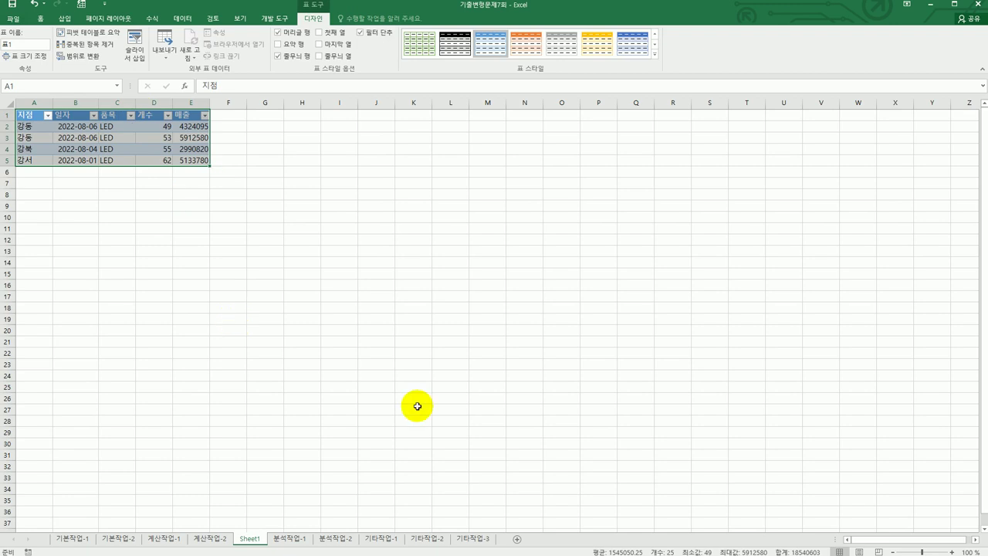
left_click(954, 552)
left_click(954, 552)
left_click(954, 552)
left_click(954, 552)
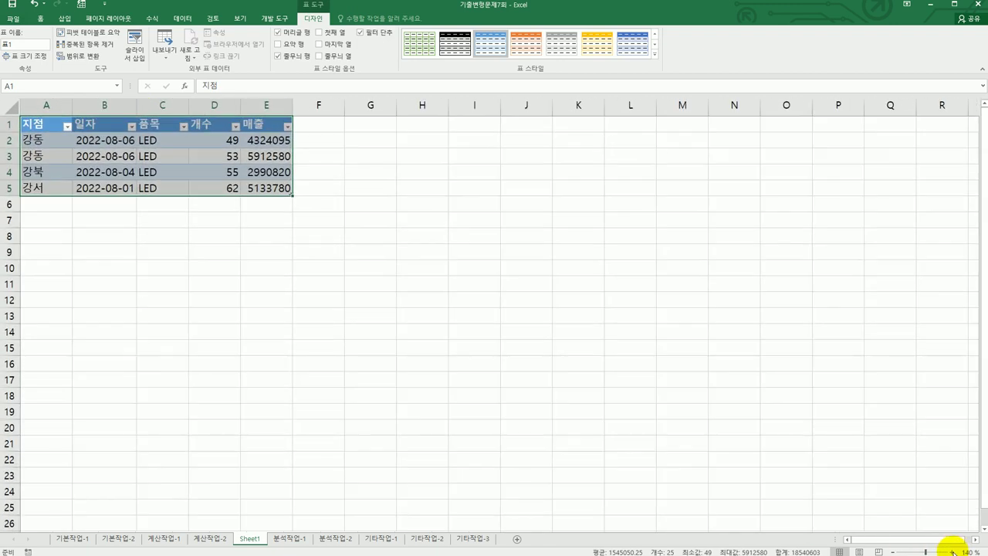
left_click(954, 552)
left_click(484, 399)
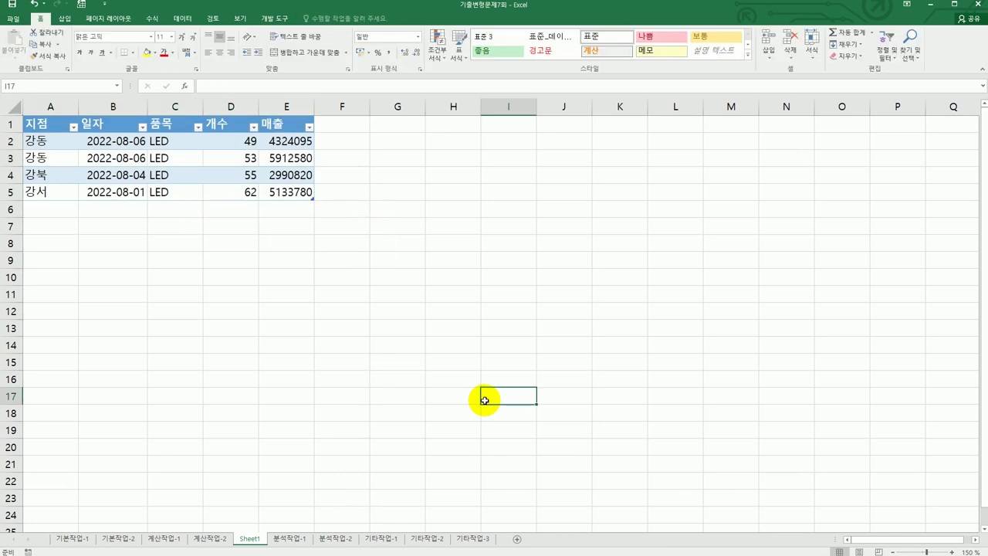
Rename the extracted detail sheet 8월1주LED and place it directly after the 분석작업-1 sheet
double_click(255, 541)
type("8dnl")
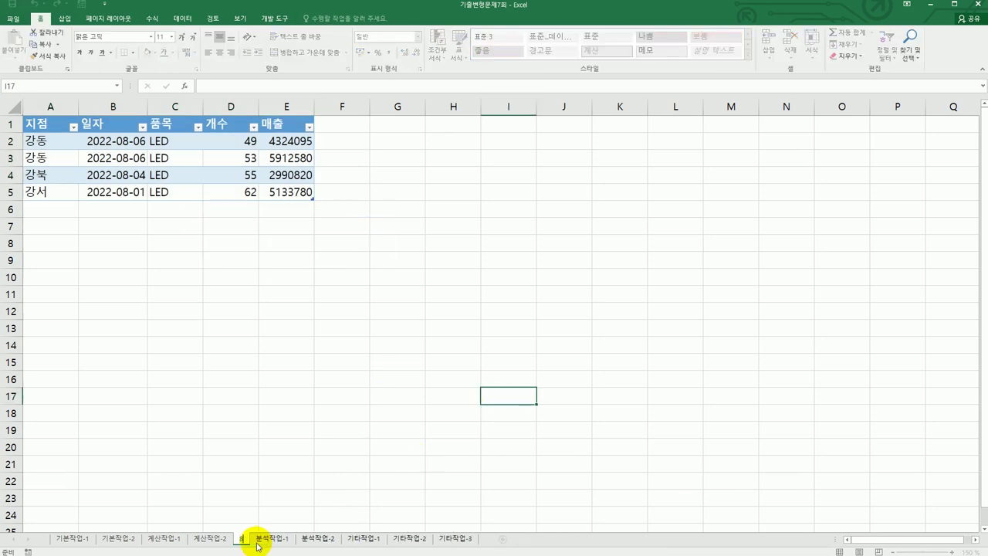
key("BackSpace")
key("BackSpace")
key("BackSpace")
key("Hangul")
type("월1주")
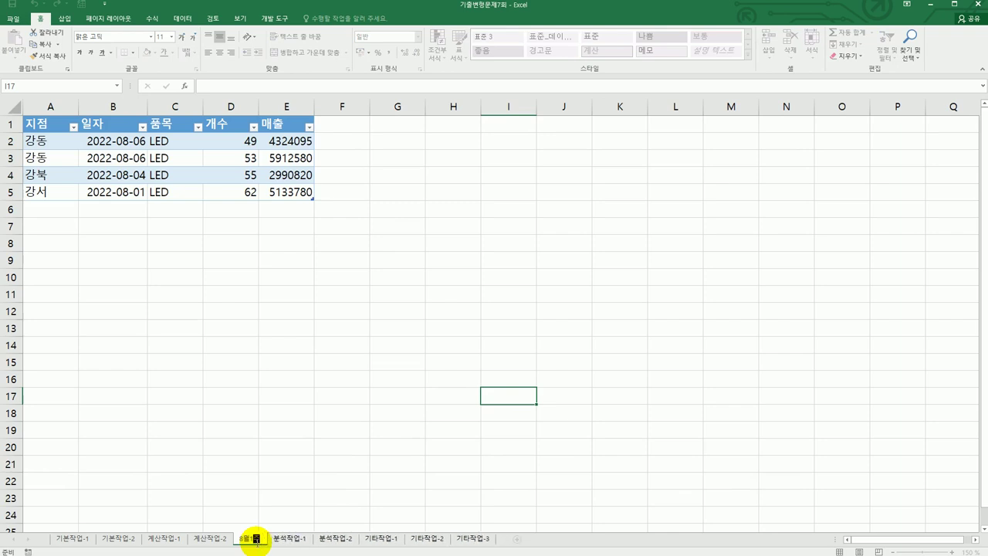
key("Hangul")
type("LED")
key("Return")
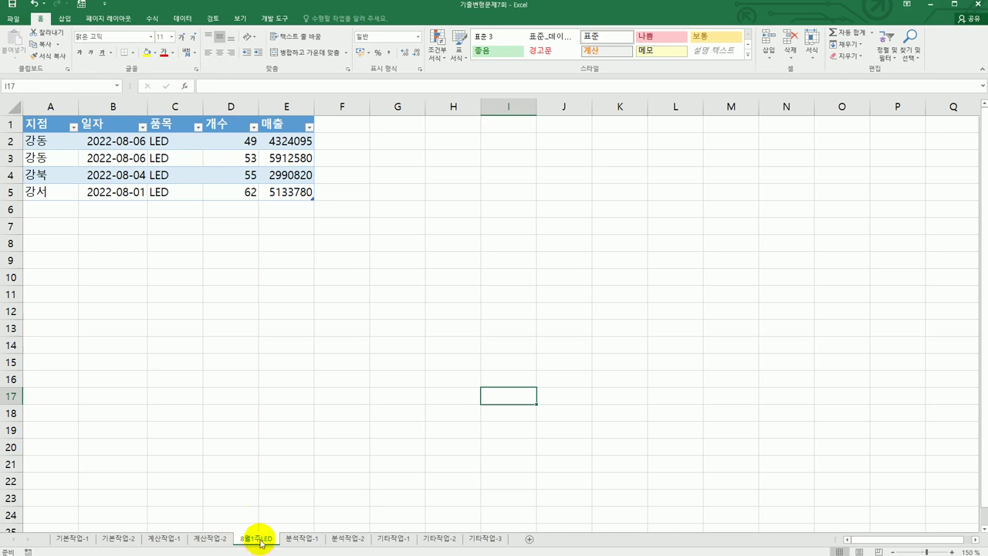
left_click_drag(261, 543, 335, 539)
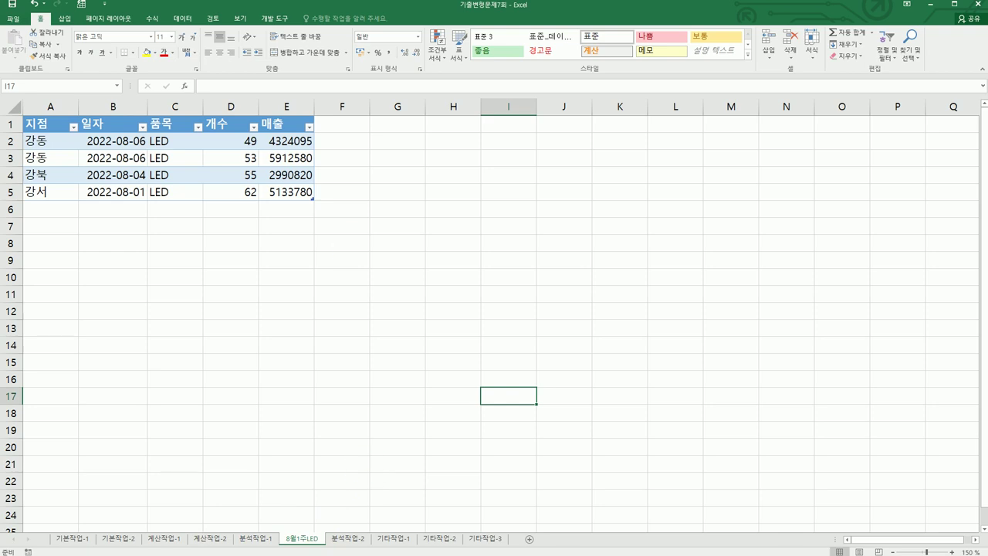
Read the task 02 instructions in the problem document, and return to Excel at the 분석작업-2 sheet
key("alt+Tab")
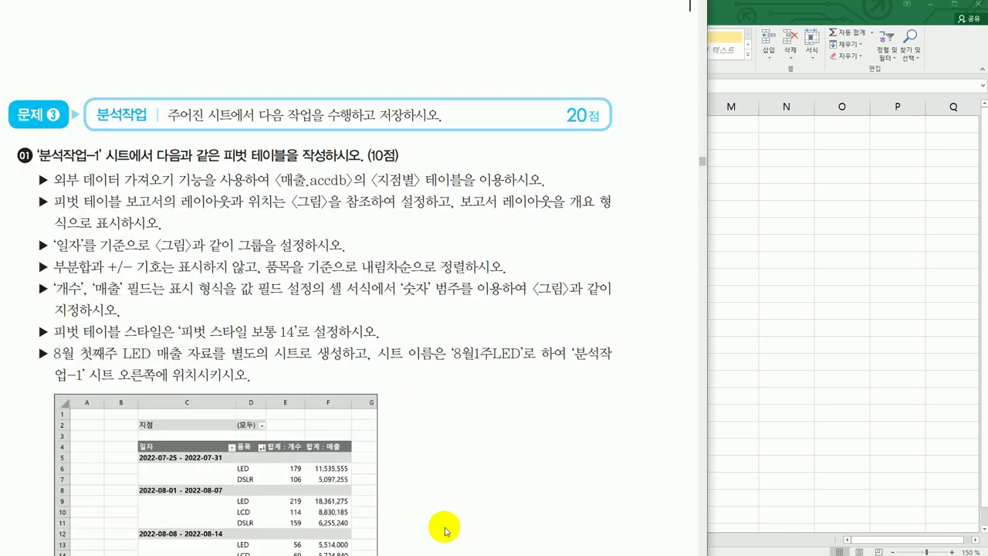
scroll(447, 531, "down", 10)
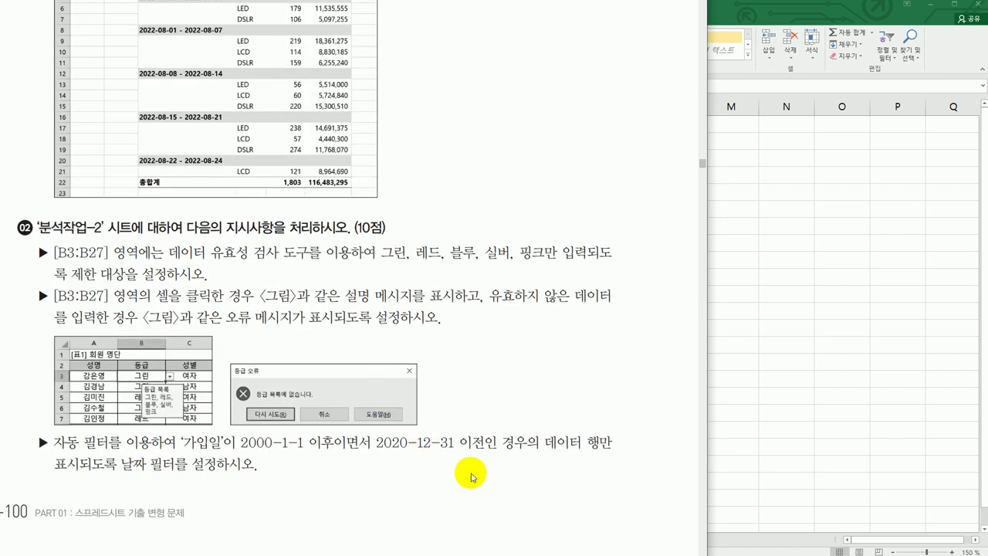
left_click(828, 387)
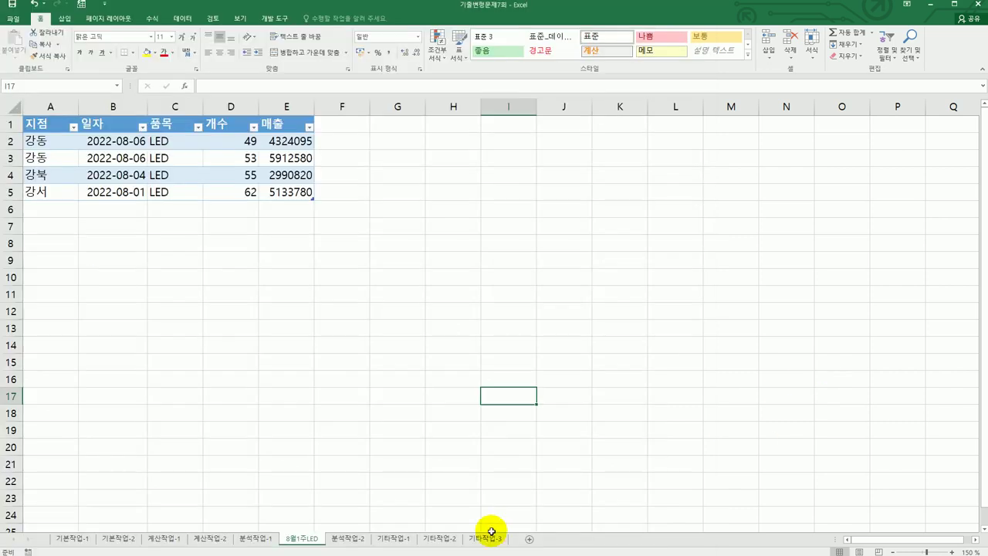
left_click(352, 538)
scroll(529, 449, "up", 1)
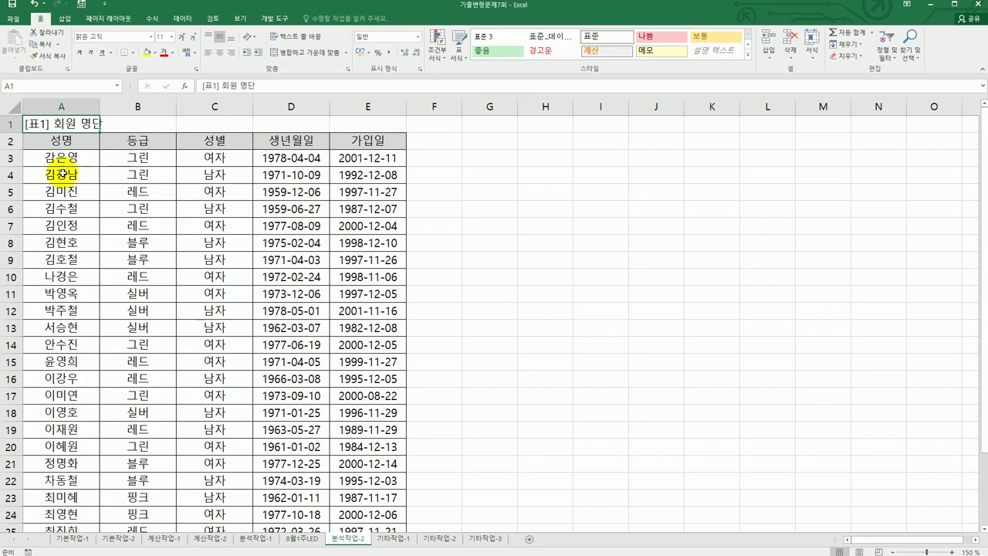
Restrict B3:B27 with list-type data validation using the source 그린, 레드, 블루, 실버, 핑크
left_click(127, 162)
left_click_drag(126, 162, 137, 487)
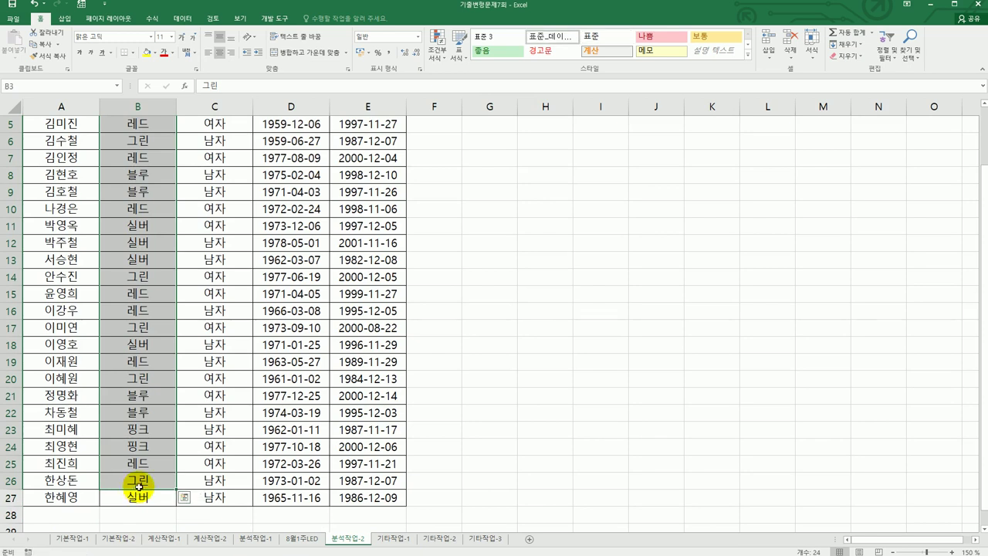
scroll(172, 378, "up", 2)
left_click_drag(140, 157, 148, 460)
scroll(452, 393, "up", 2)
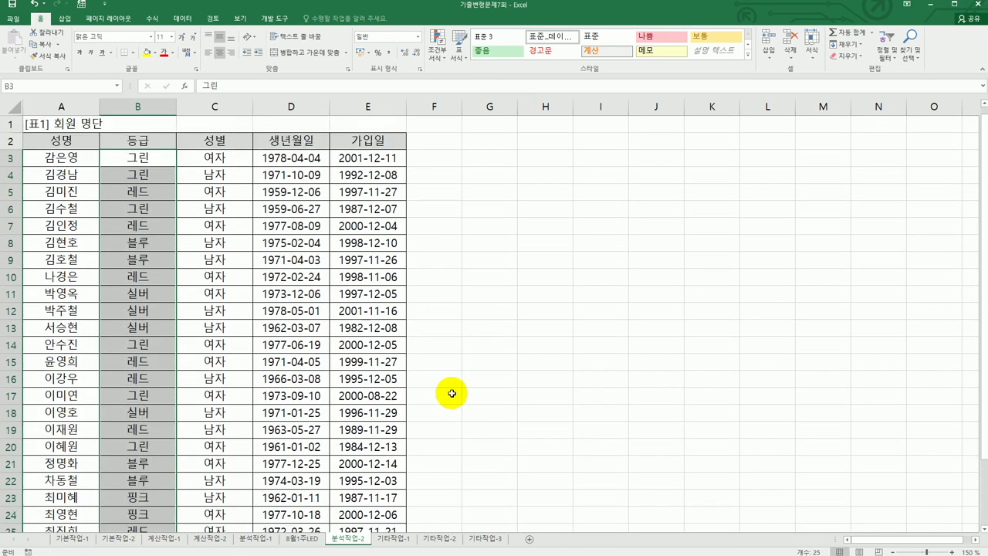
left_click(180, 19)
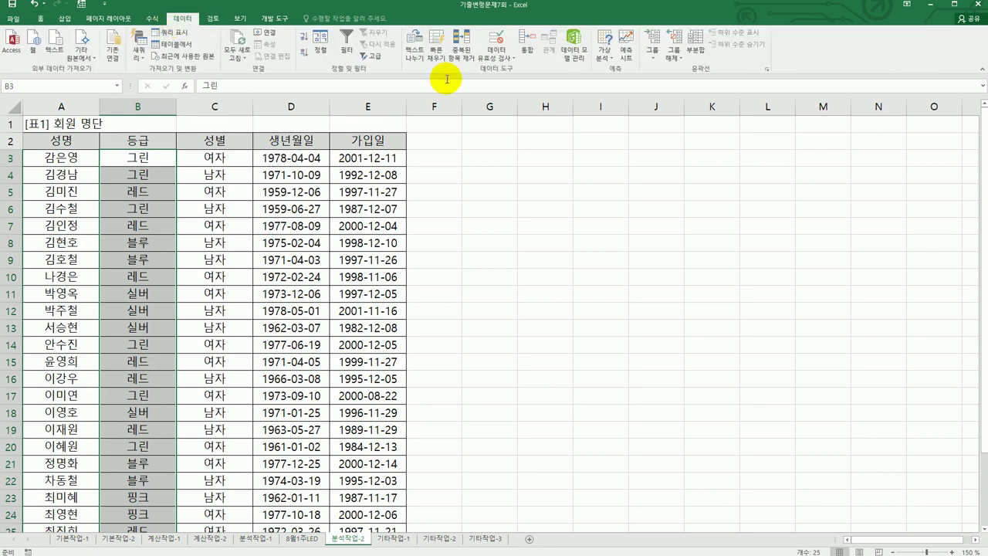
left_click(496, 42)
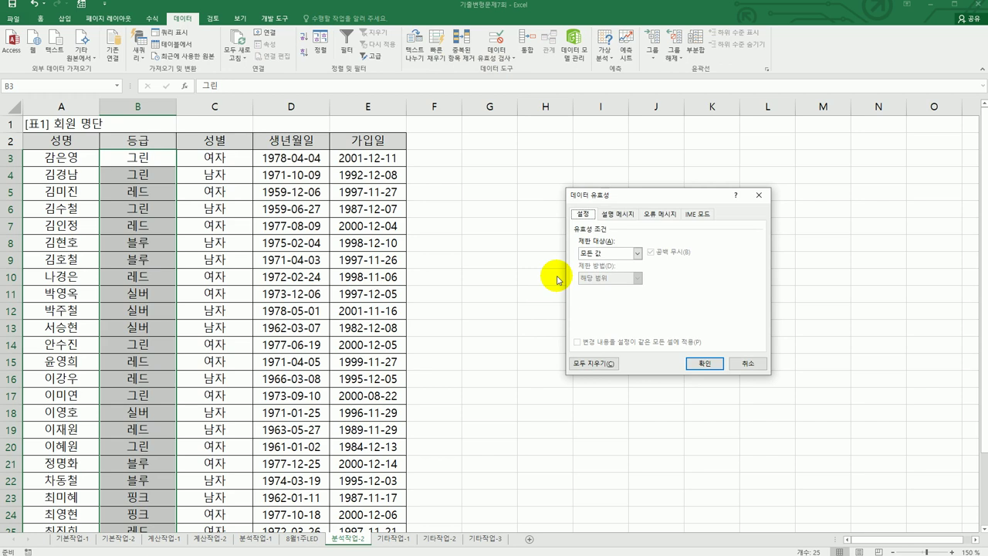
left_click(637, 253)
left_click(621, 286)
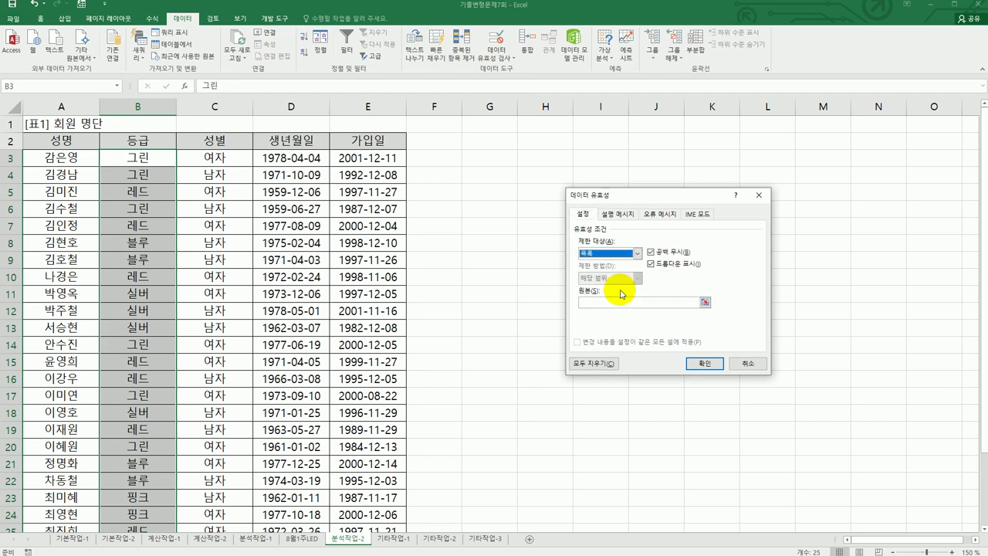
left_click(615, 303)
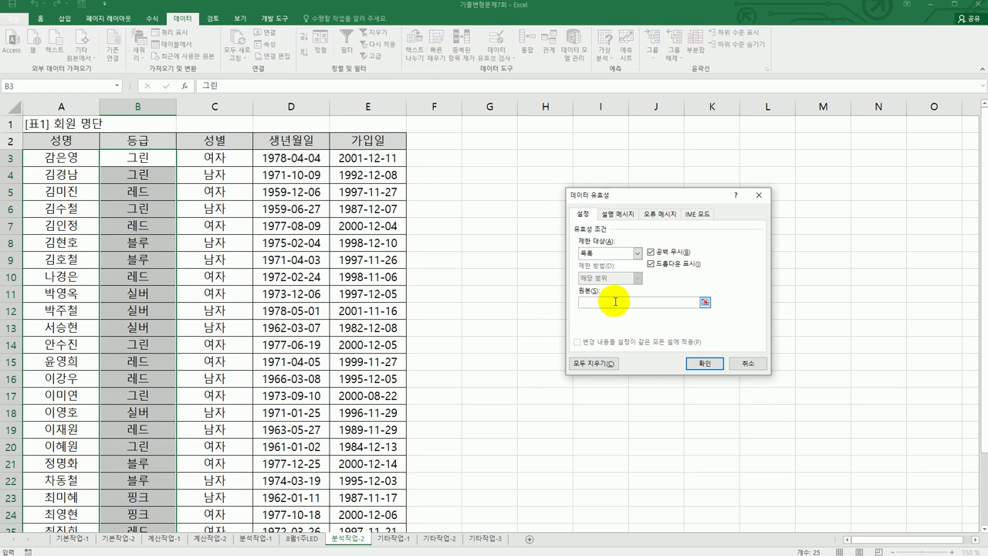
key("Hangul")
type("그린, 레드, 블루, 실버, 핑크")
Add a validation input message titled 등급 목록 with the text 그린, 레드, 블루, 실버, 핑크
left_click(616, 214)
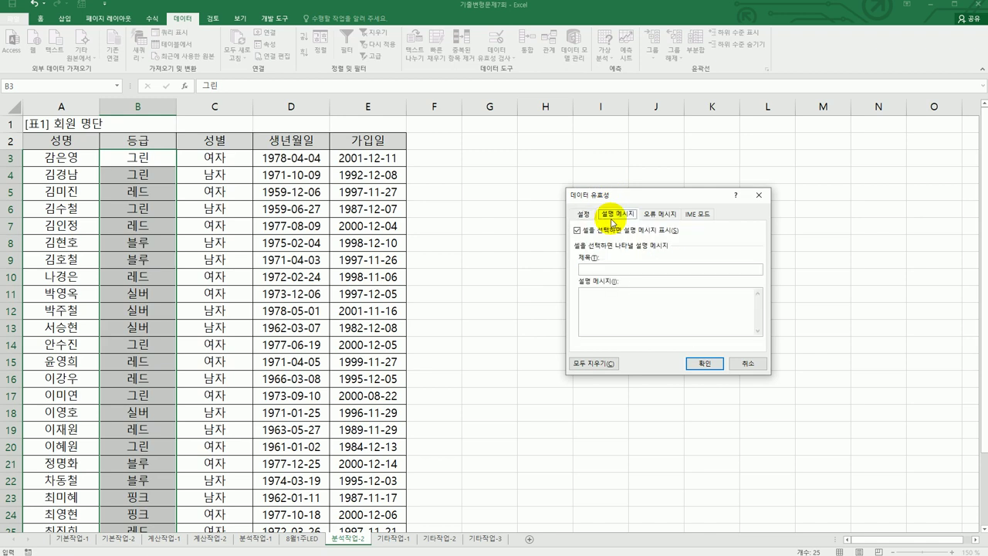
left_click(623, 268)
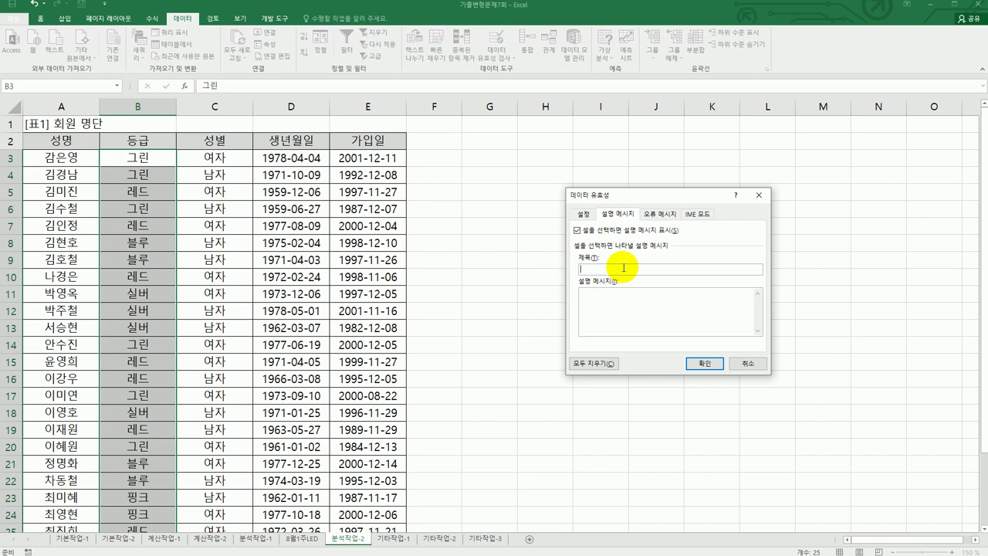
type("등급 목록")
key("Tab")
type("그린, 레드, 블루, 실버, 핑크")
Add a validation error message titled 등급 오류 with the text 등급 목록에 없습니다. and apply the validation
left_click(660, 215)
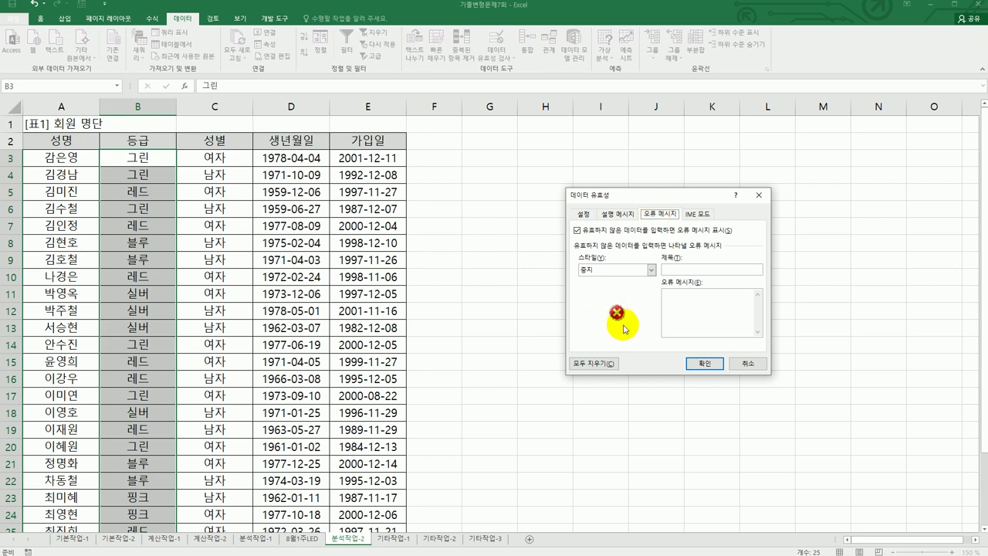
left_click(706, 270)
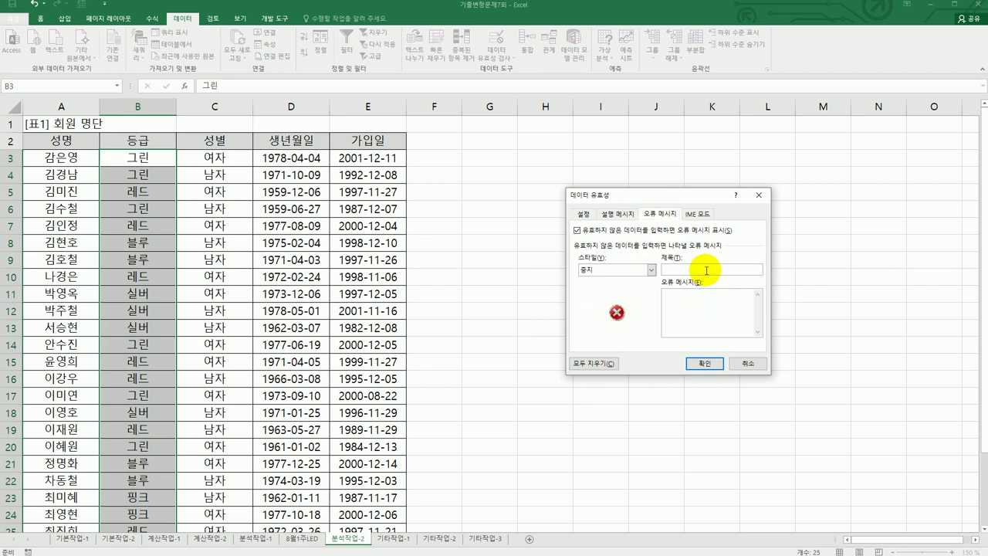
type("등급 오류")
key("Tab")
type("등급 목록에 없습니다.")
left_click(711, 363)
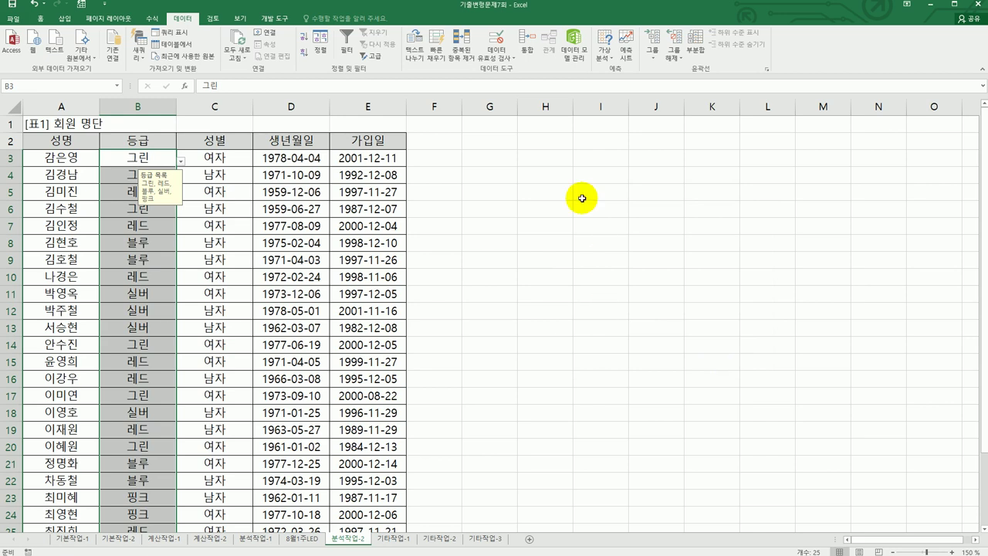
Turn on AutoFilter for the member table and set the first custom 가입일 condition to 이후 2000-1-1
left_click(366, 143)
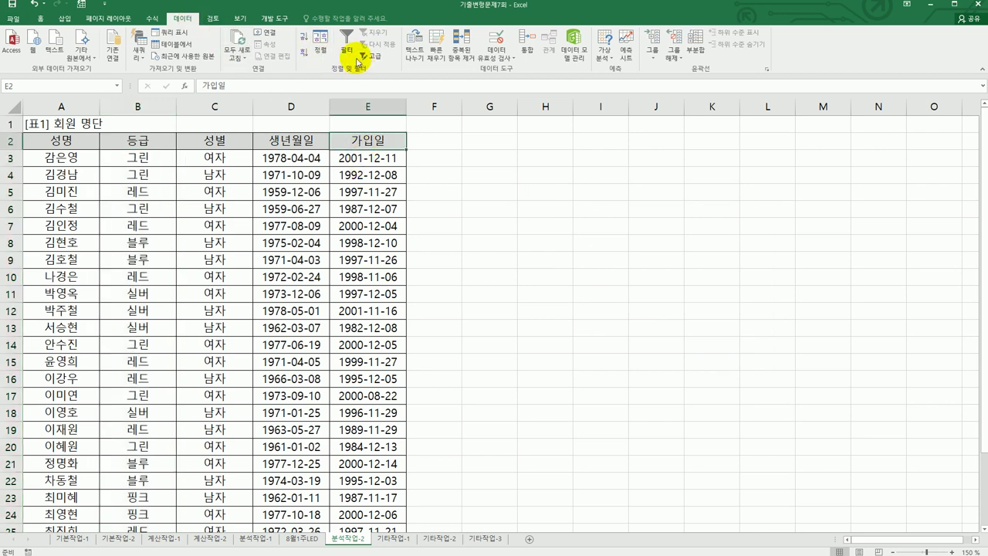
left_click(347, 49)
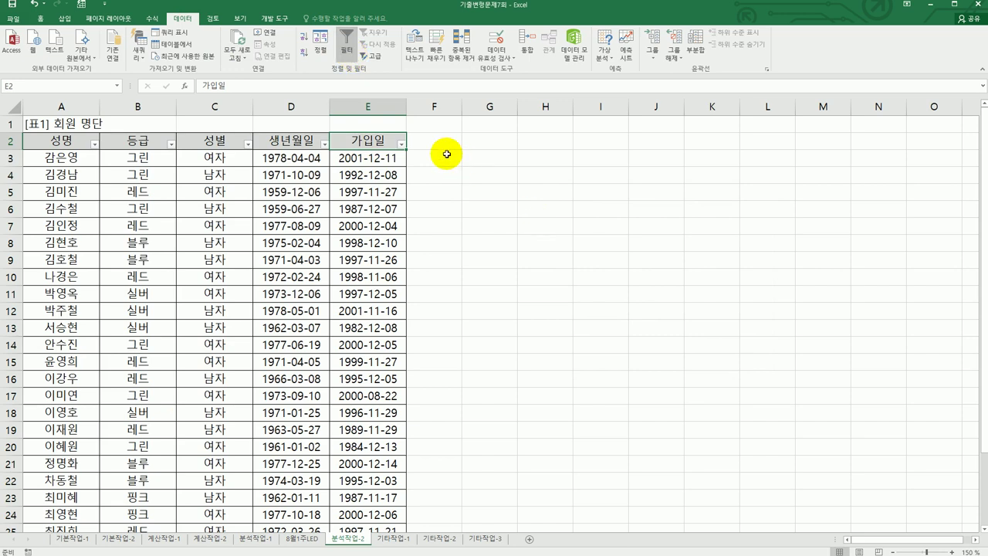
left_click(401, 144)
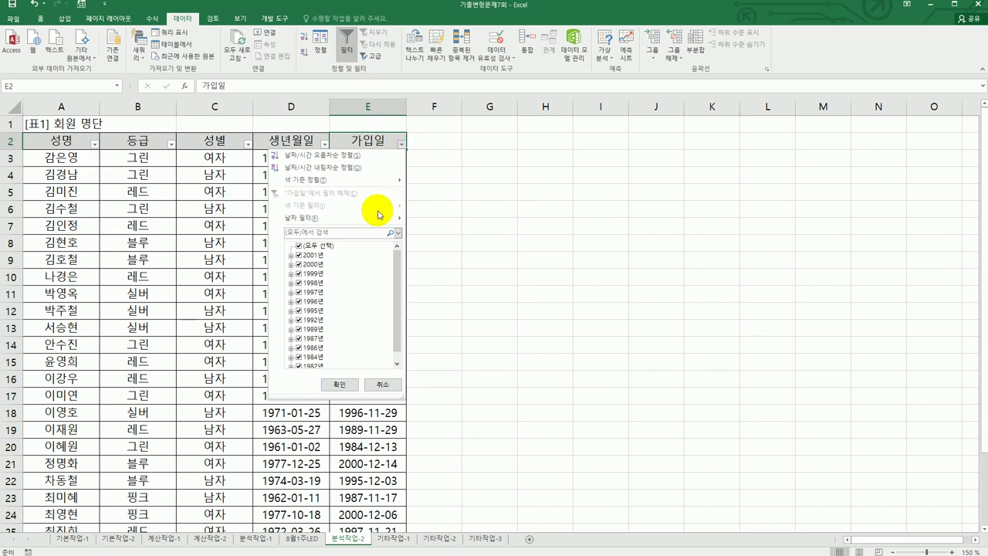
mouse_move(379, 217)
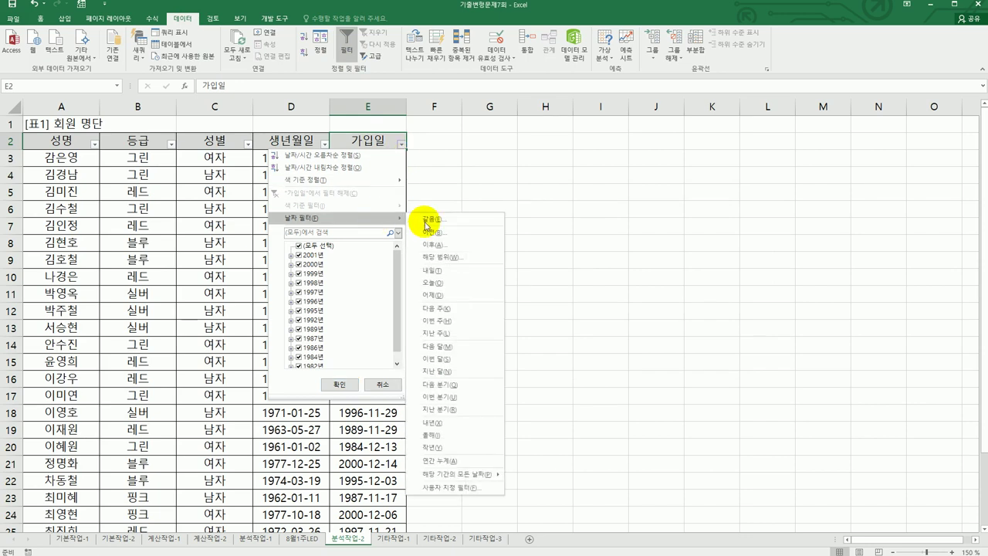
left_click(450, 487)
left_click(652, 263)
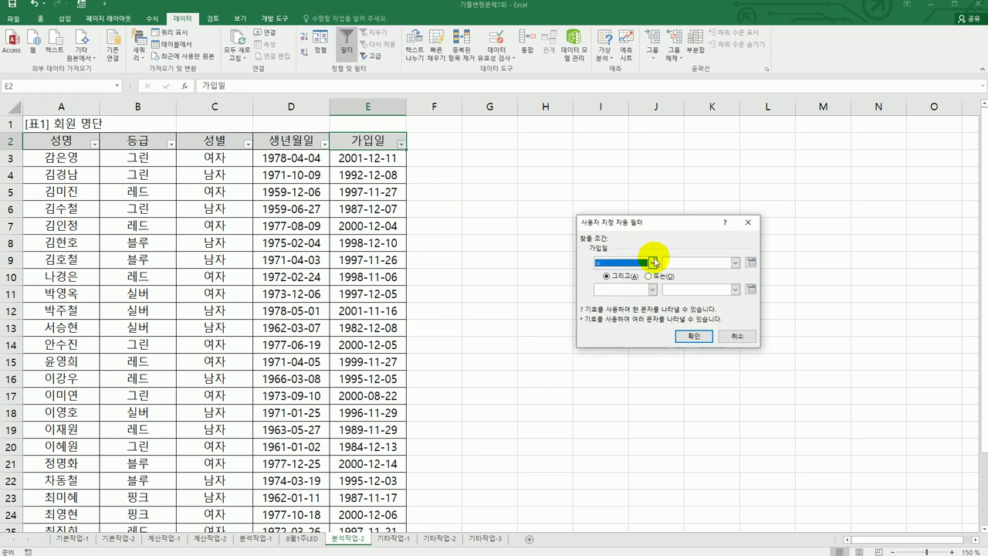
left_click(640, 295)
left_click(674, 264)
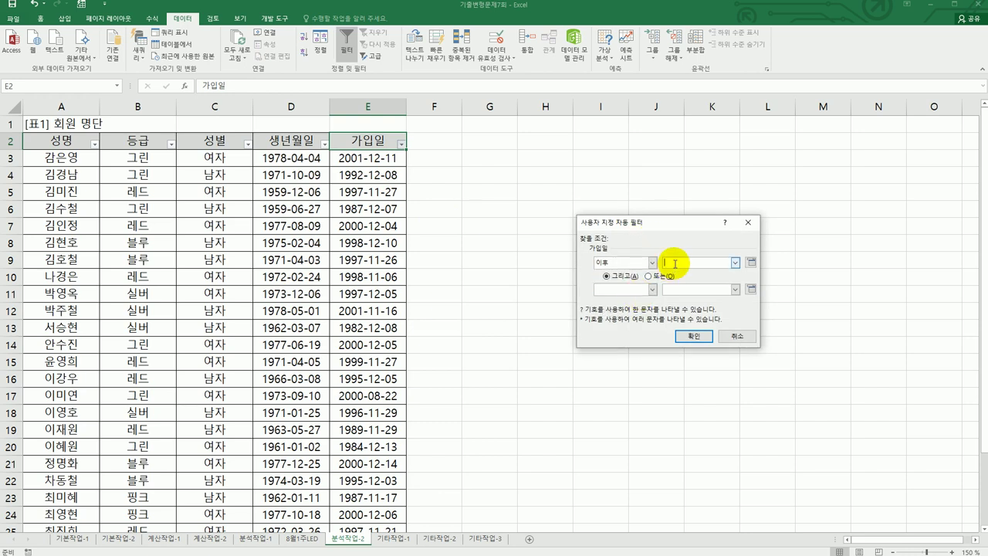
type("2000-1-1")
Add a second 가입일 condition of 이전 2020-12-31 joined with 그리고, and apply the filter
left_click(625, 278)
left_click(650, 290)
left_click(652, 291)
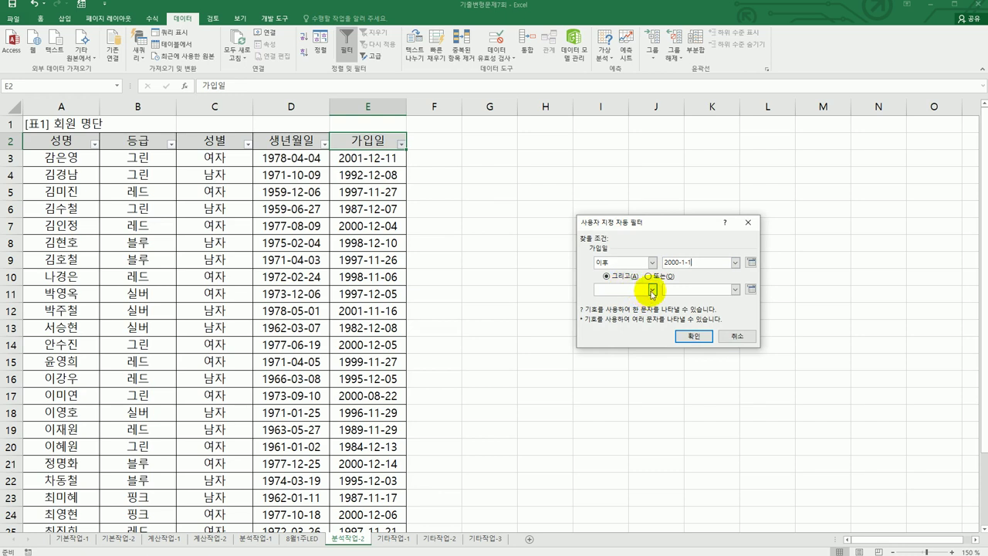
left_click(652, 291)
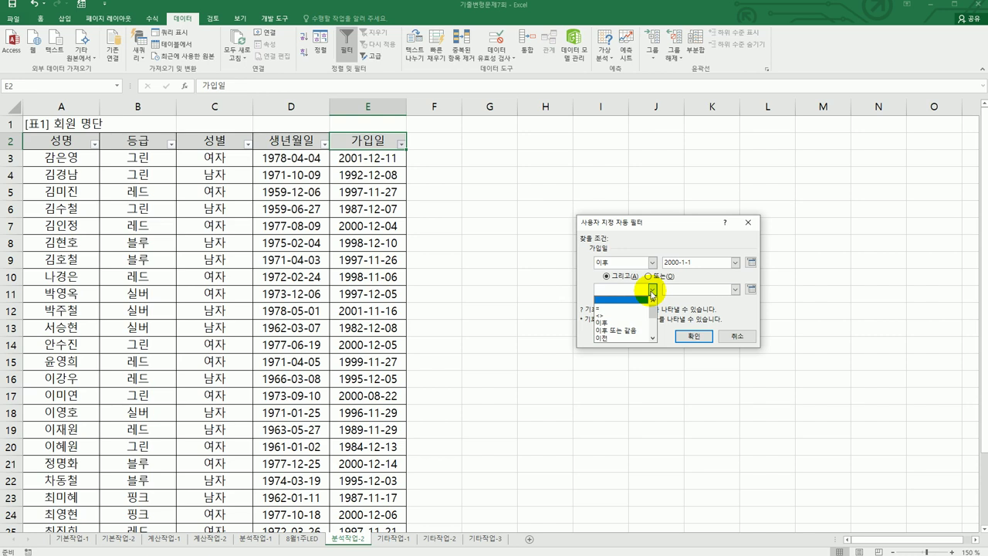
left_click(627, 336)
left_click(683, 293)
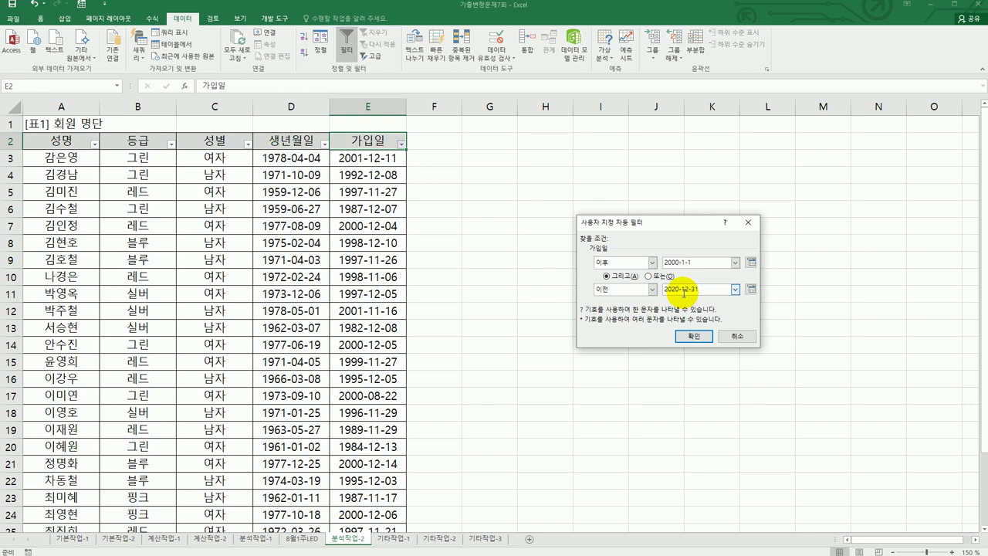
left_click(692, 336)
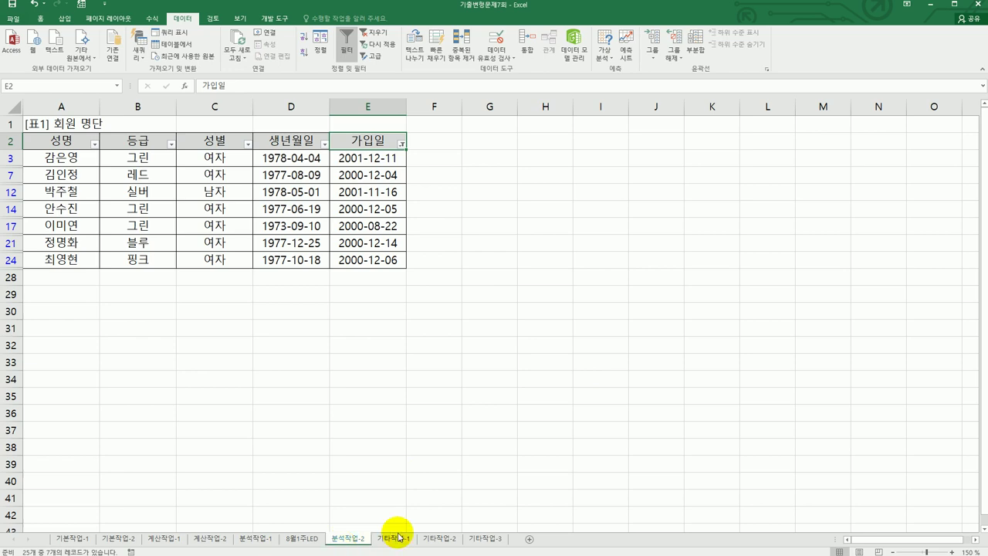
Switch to the 기타작업-1 sheet and select the column chart below the 인터넷통계 table
left_click(399, 538)
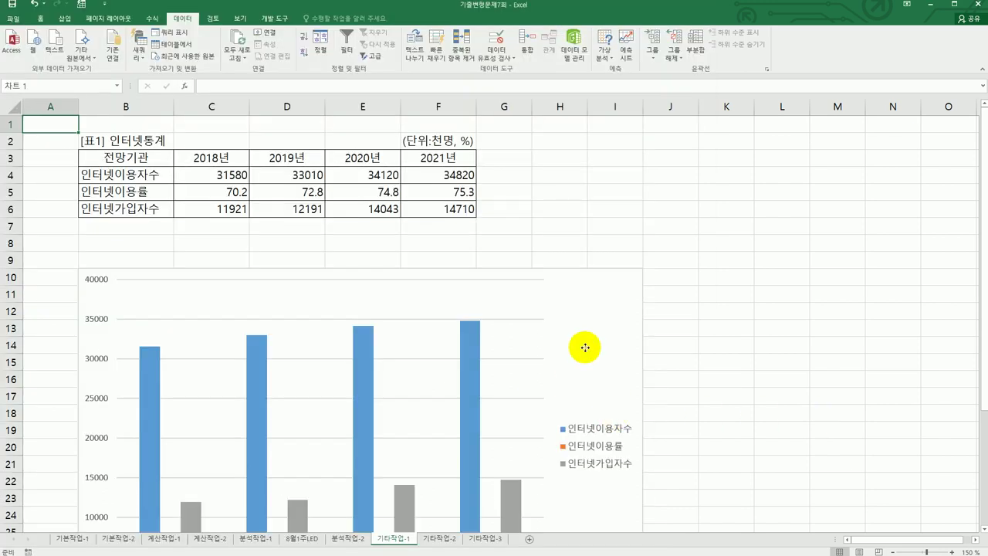
left_click(585, 349)
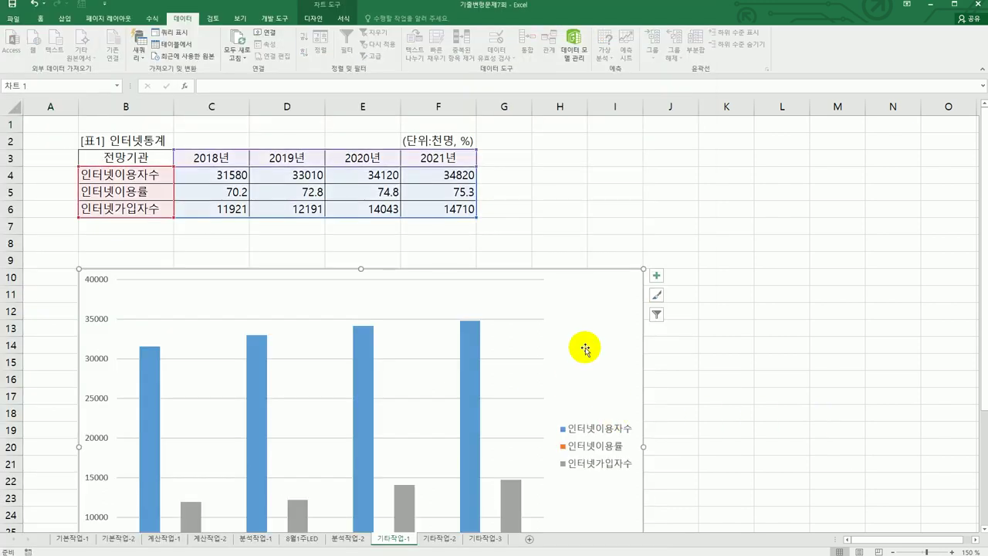
scroll(585, 349, "down", 1)
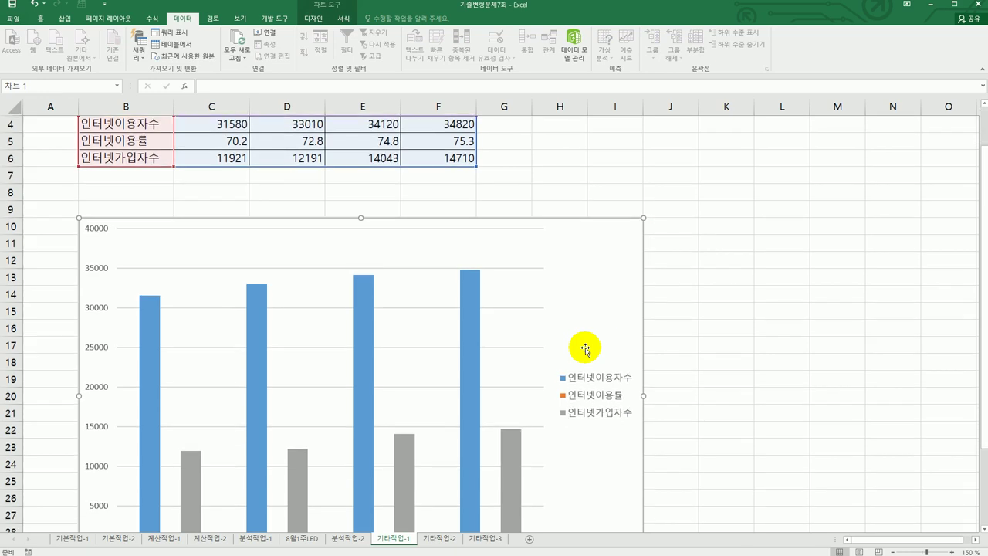
scroll(579, 347, "down", 1)
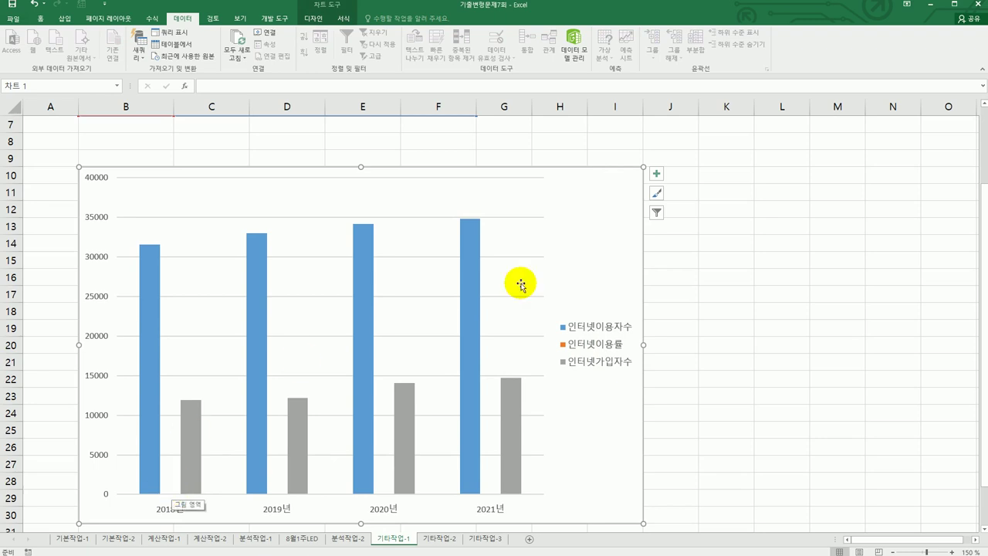
left_click(328, 20)
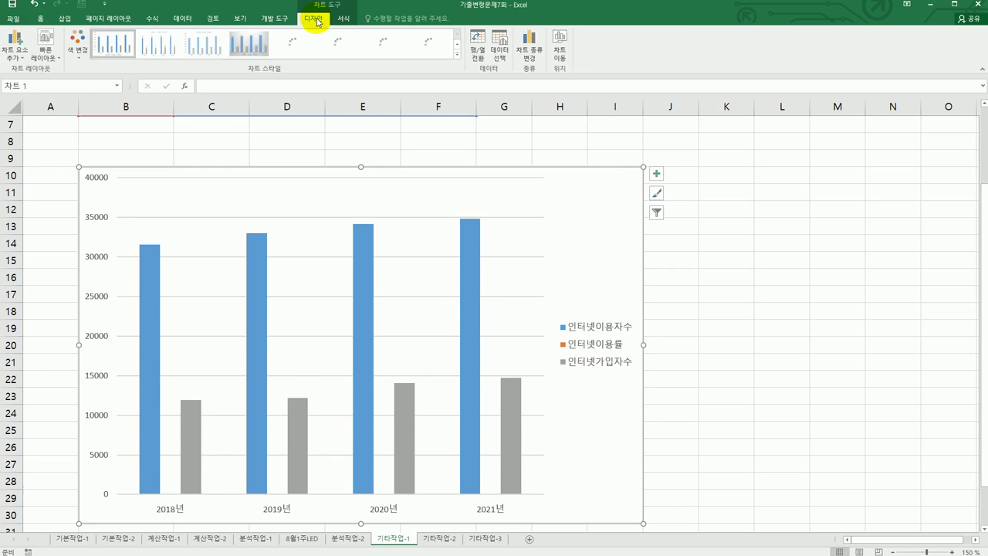
left_click(340, 20)
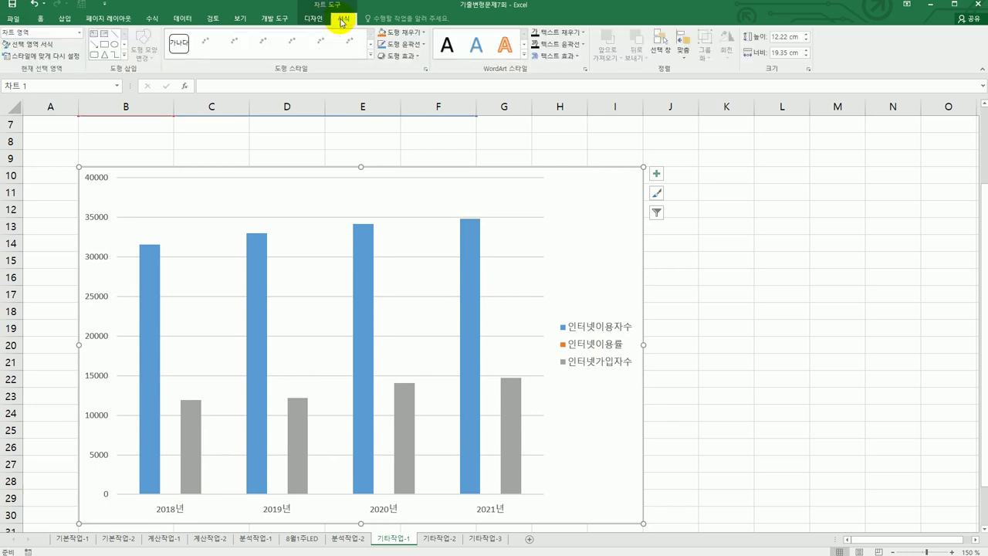
left_click(81, 36)
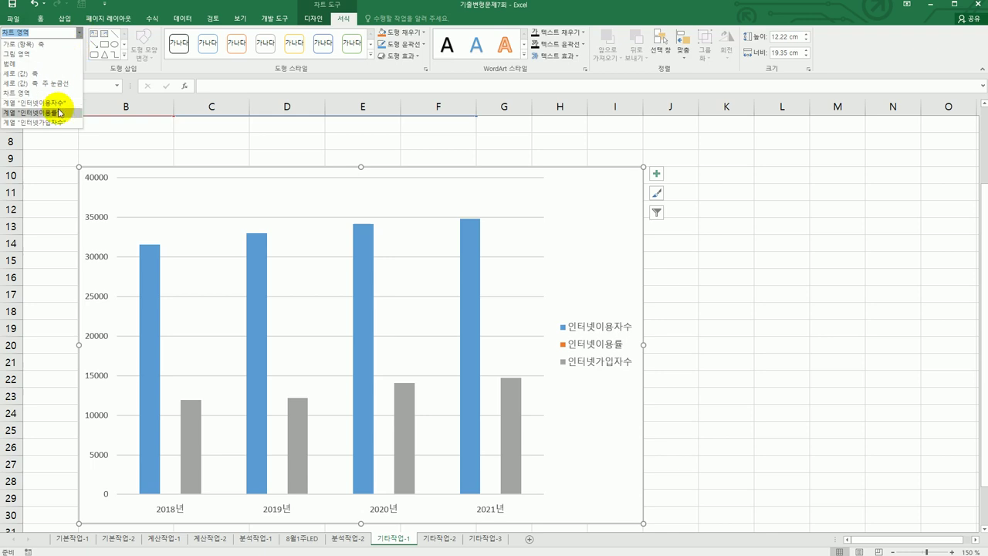
left_click(61, 112)
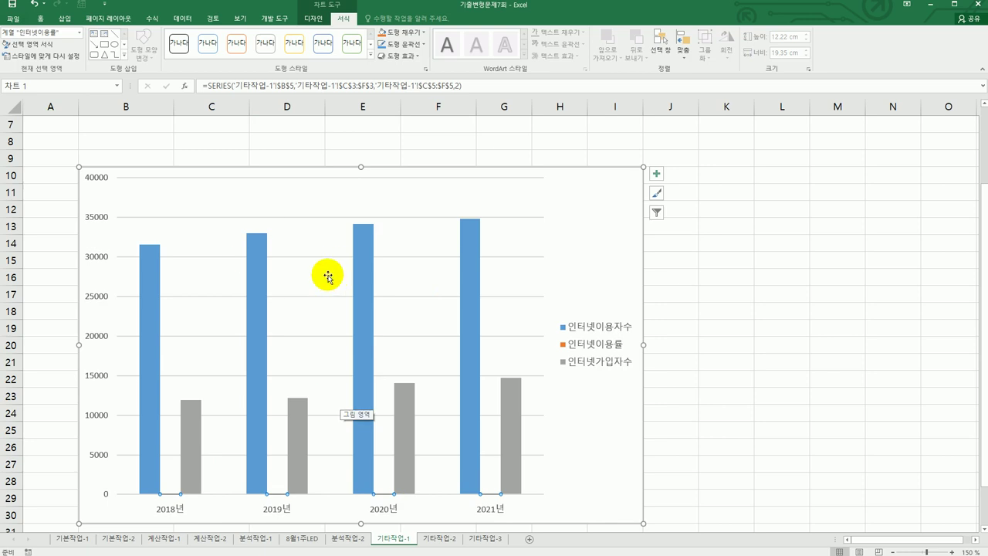
right_click(314, 246)
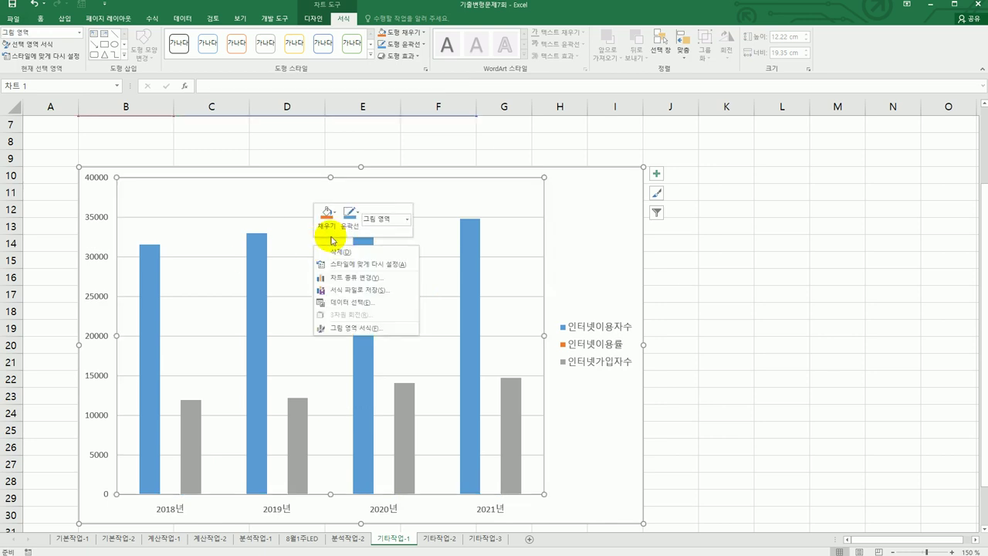
left_click(403, 278)
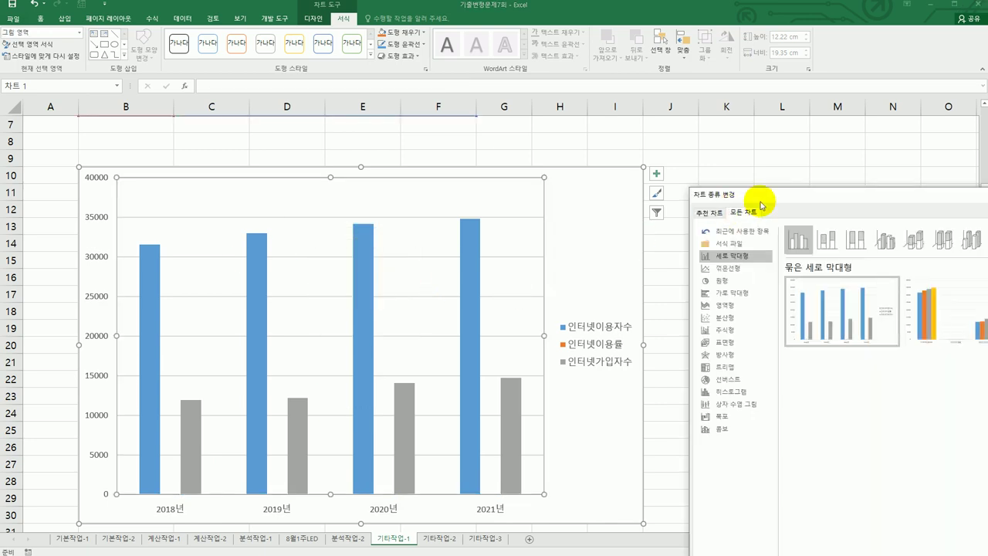
left_click_drag(776, 201, 381, 28)
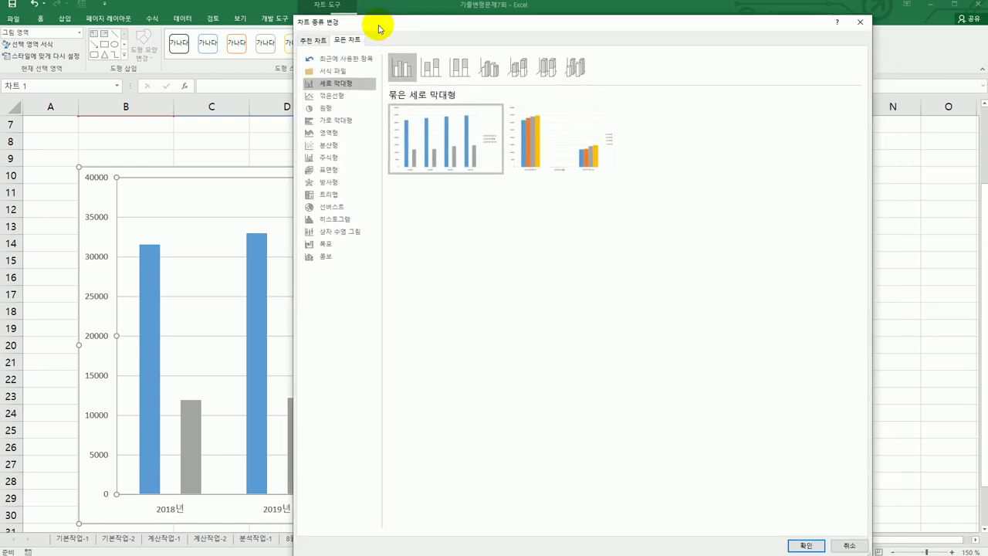
left_click(321, 257)
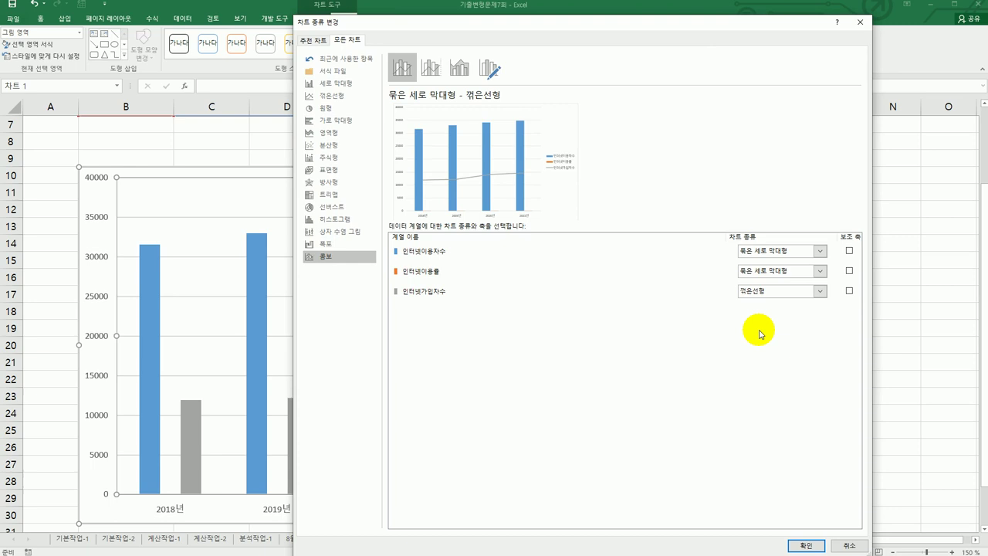
left_click(849, 546)
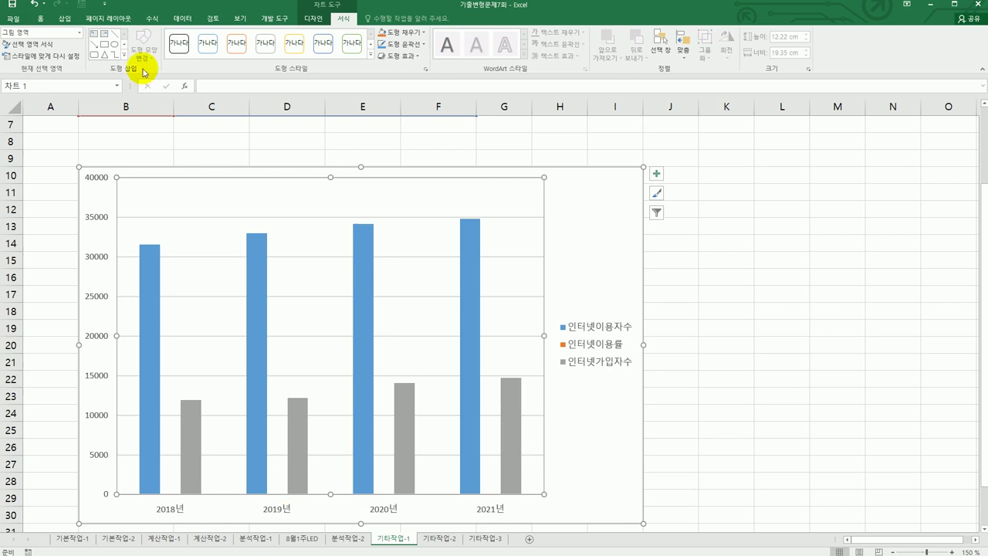
Select the 인터넷이용률 series and examine the chart type assigned to each series in the combo settings
left_click(79, 36)
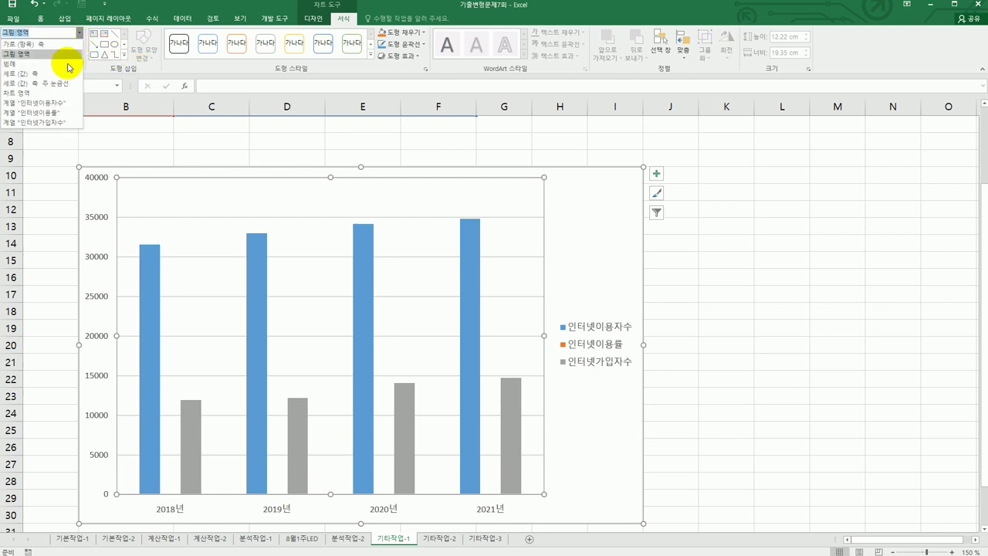
left_click(60, 112)
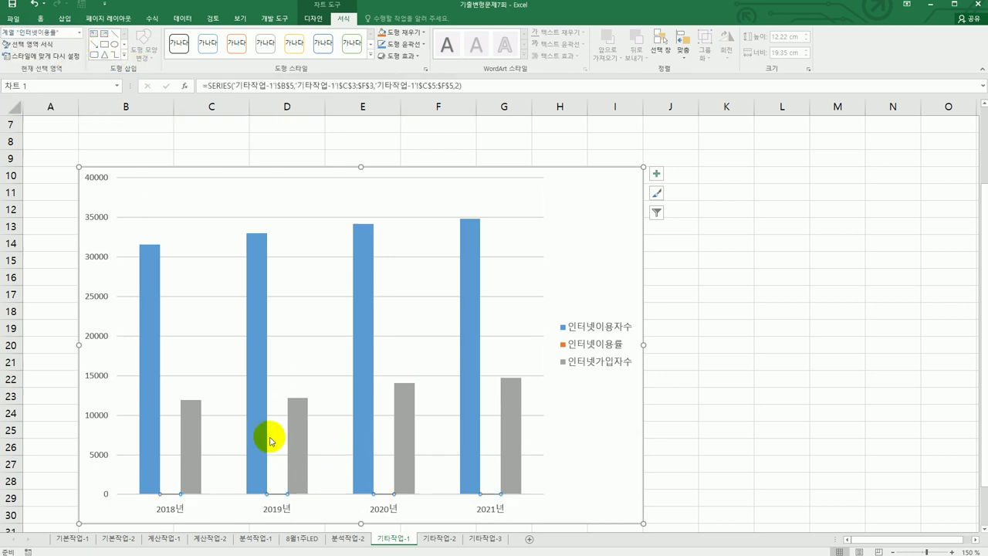
left_click(315, 18)
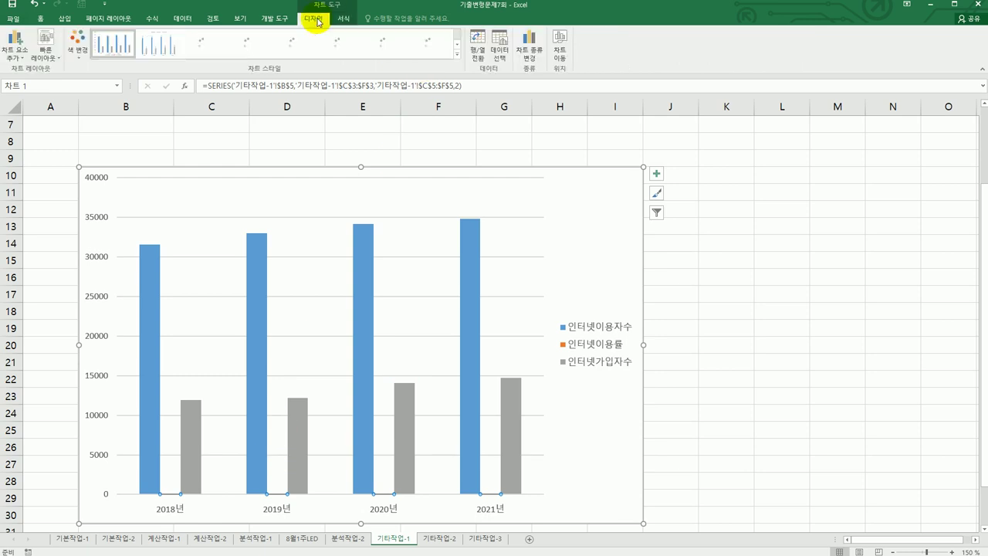
left_click(538, 51)
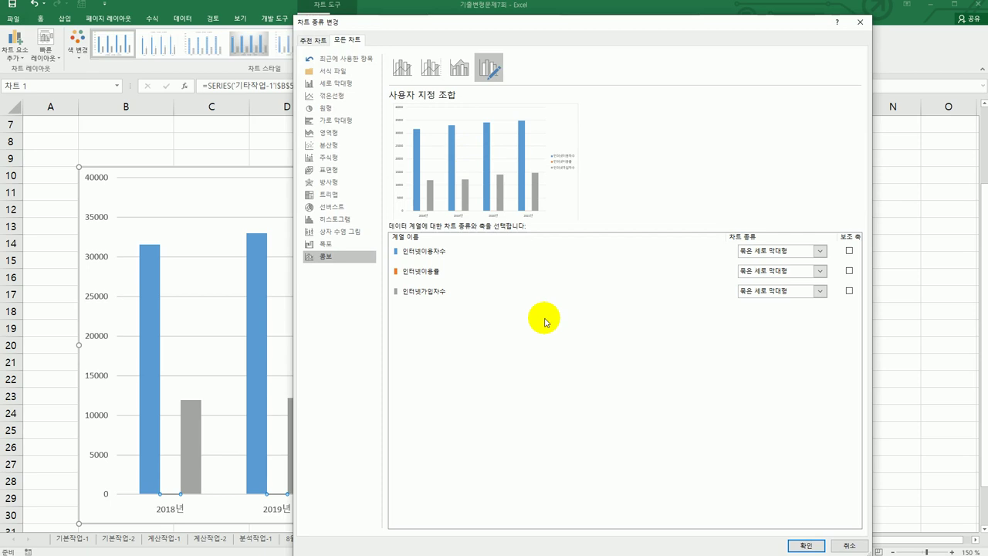
left_click(823, 548)
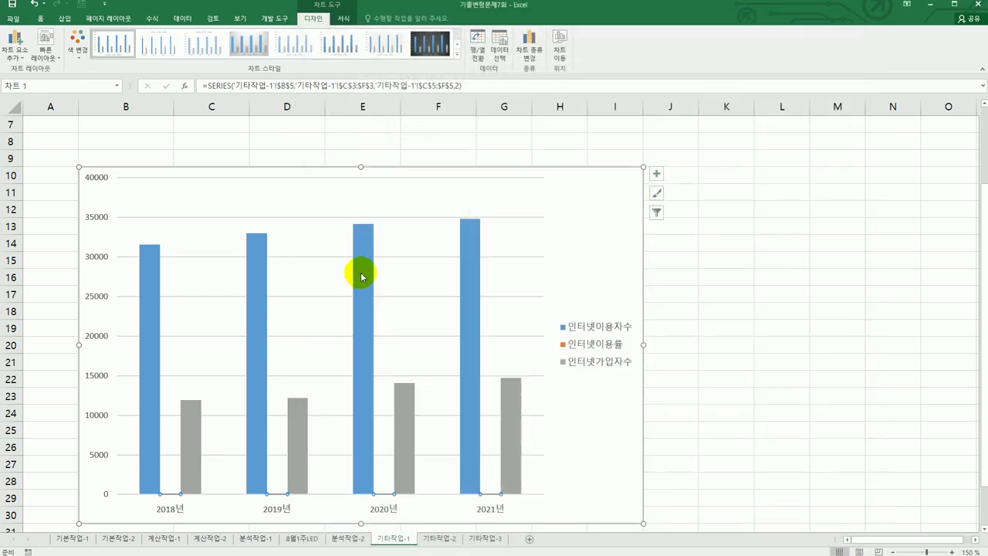
right_click(318, 207)
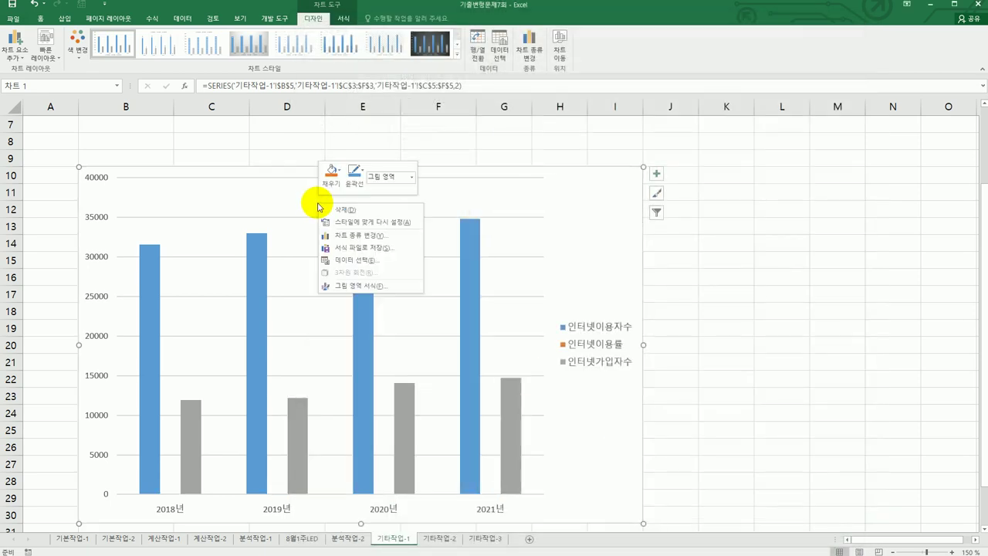
left_click(357, 235)
left_click(324, 256)
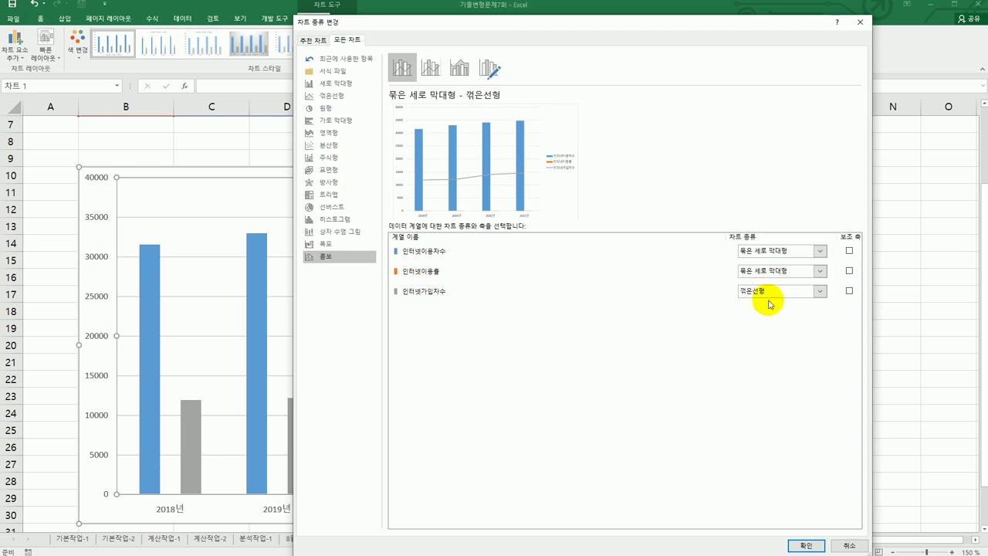
left_click(849, 544)
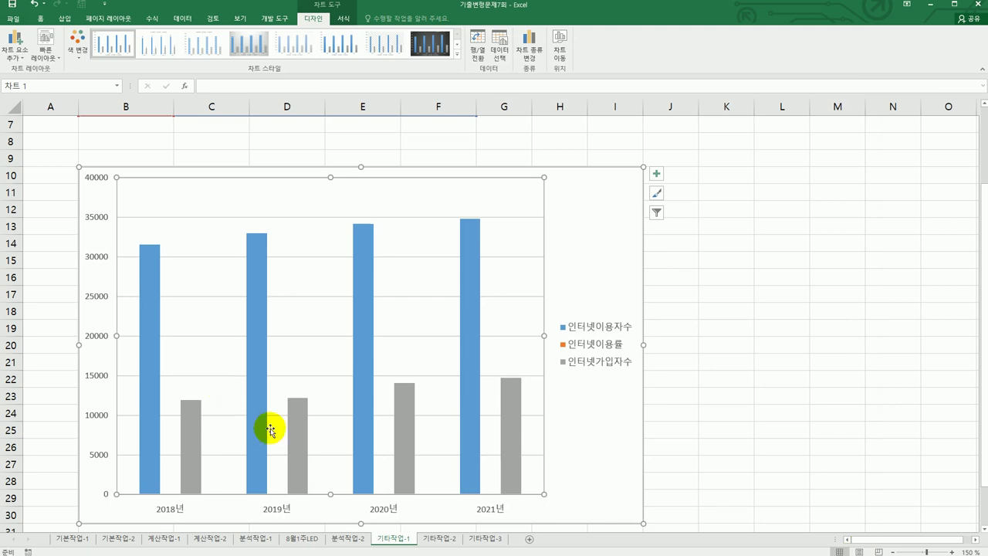
Change the 인터넷이용률 series to 표식이 있는 꺾은선형 and plot it on the secondary axis (보조 축)
left_click(344, 18)
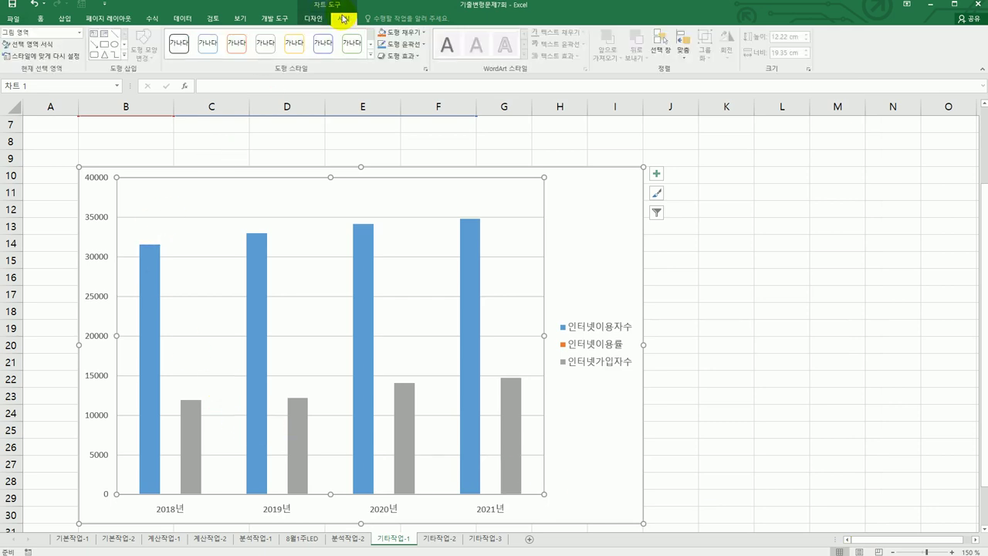
left_click(80, 32)
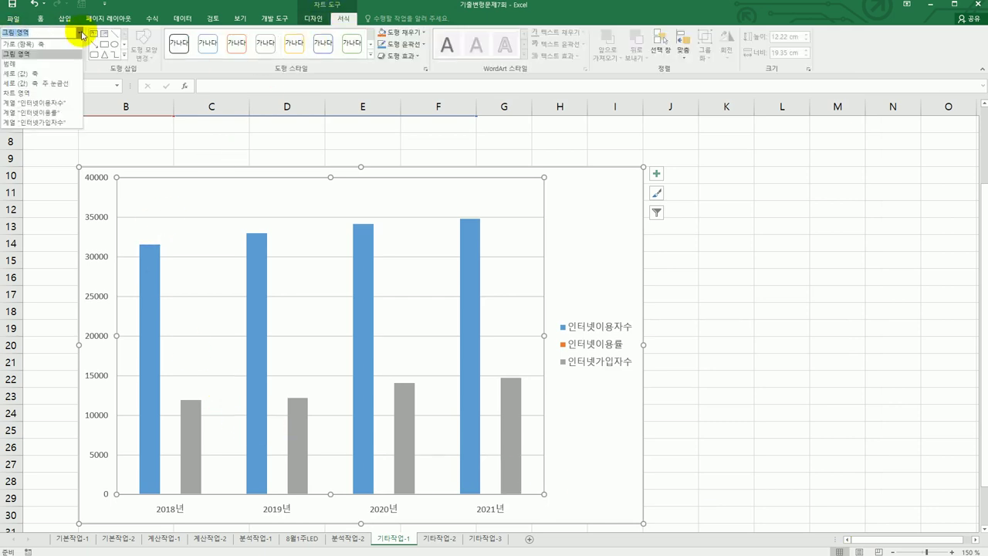
left_click(47, 112)
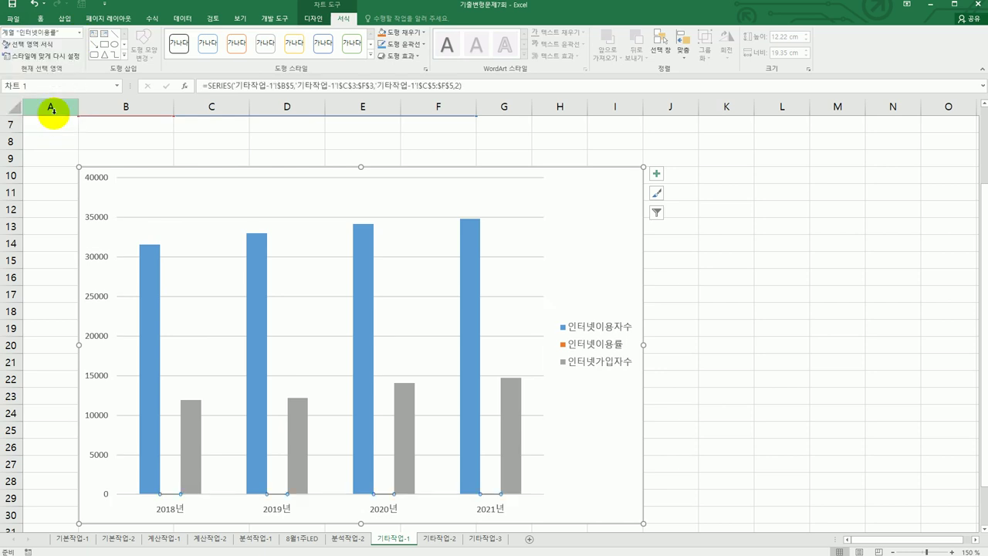
left_click(319, 19)
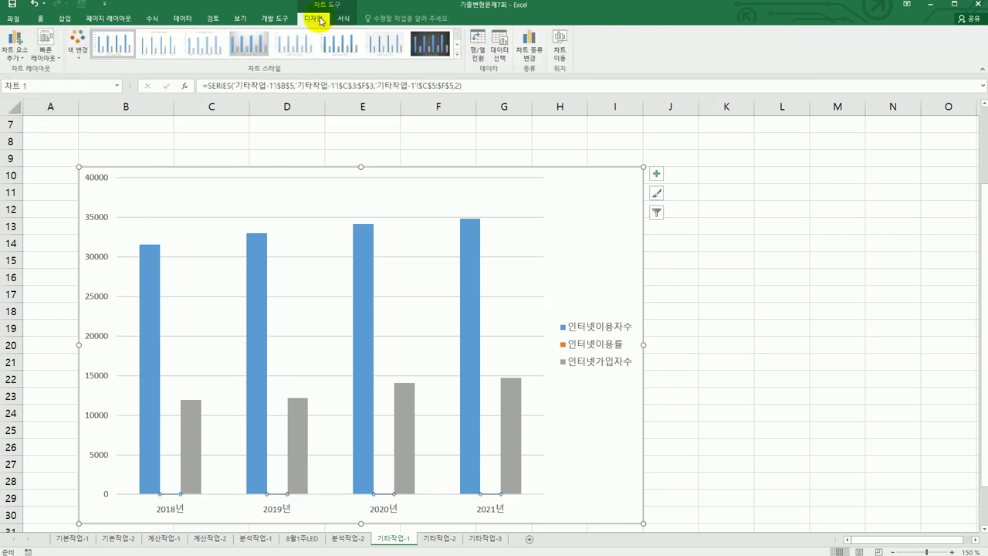
left_click(528, 48)
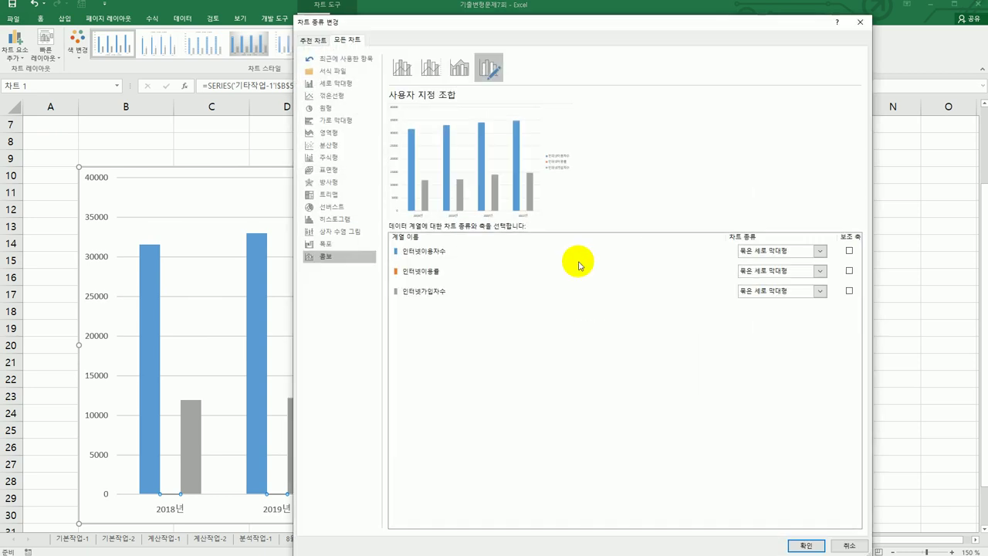
left_click(821, 271)
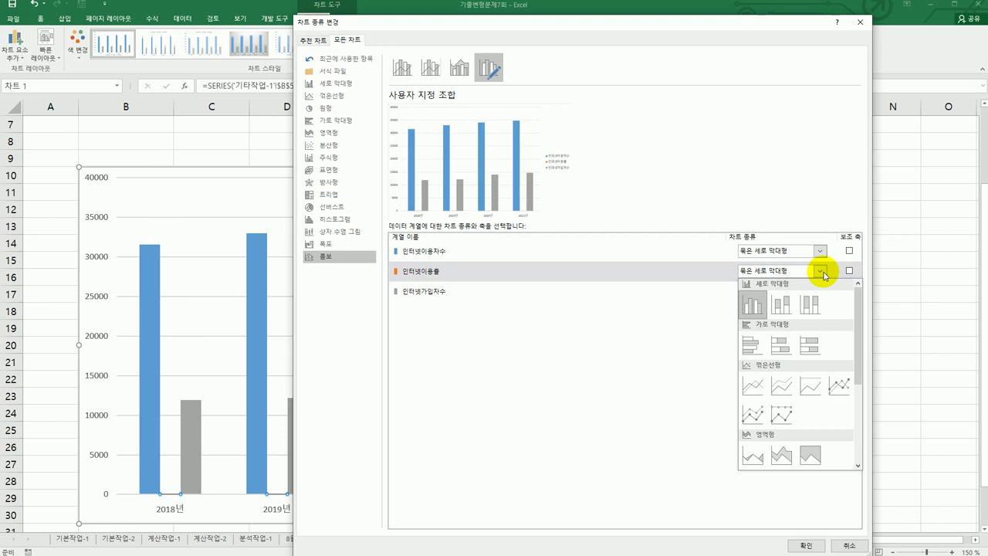
left_click(838, 383)
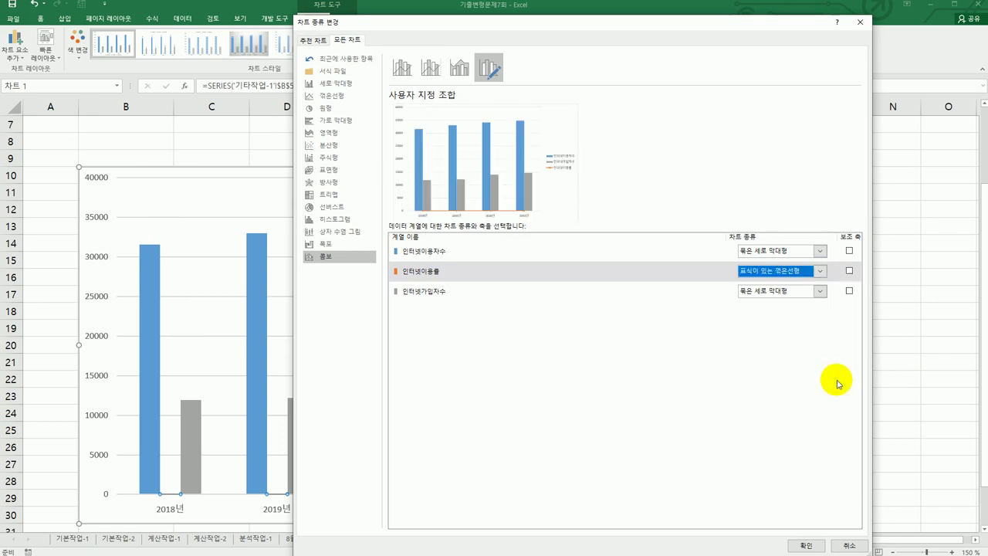
left_click(849, 271)
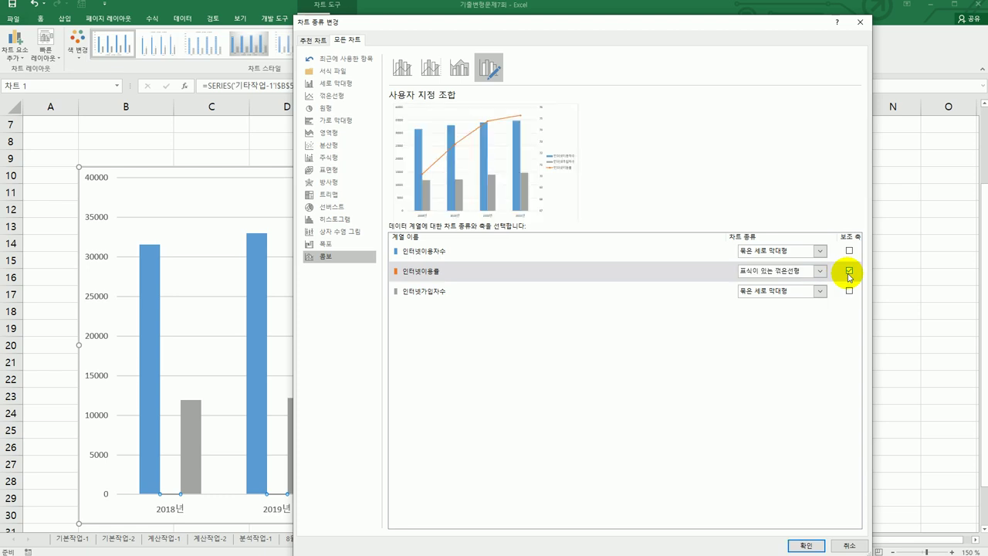
left_click(803, 543)
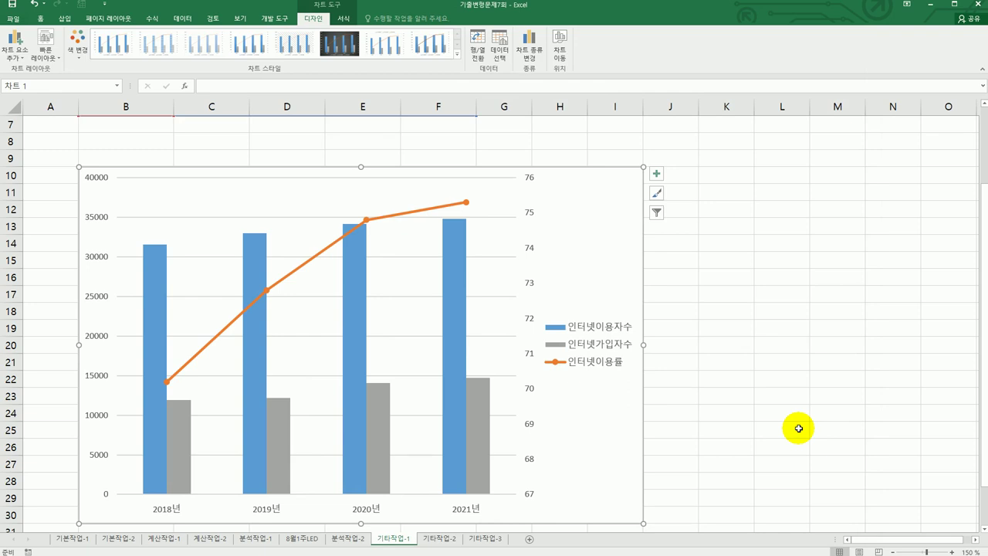
Set the secondary vertical axis bounds to a minimum of 66 and a maximum of 80, with a major unit of 2
left_click(529, 251)
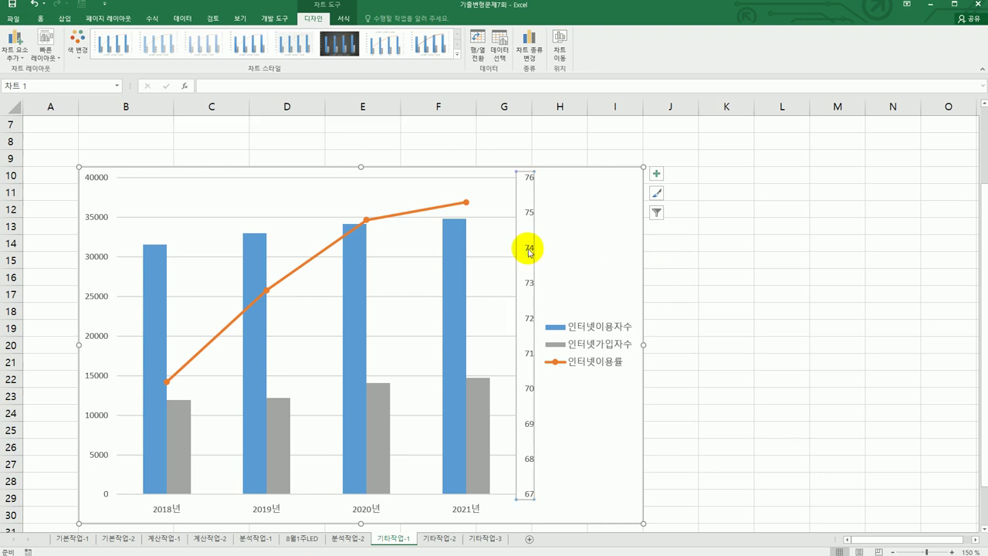
right_click(530, 251)
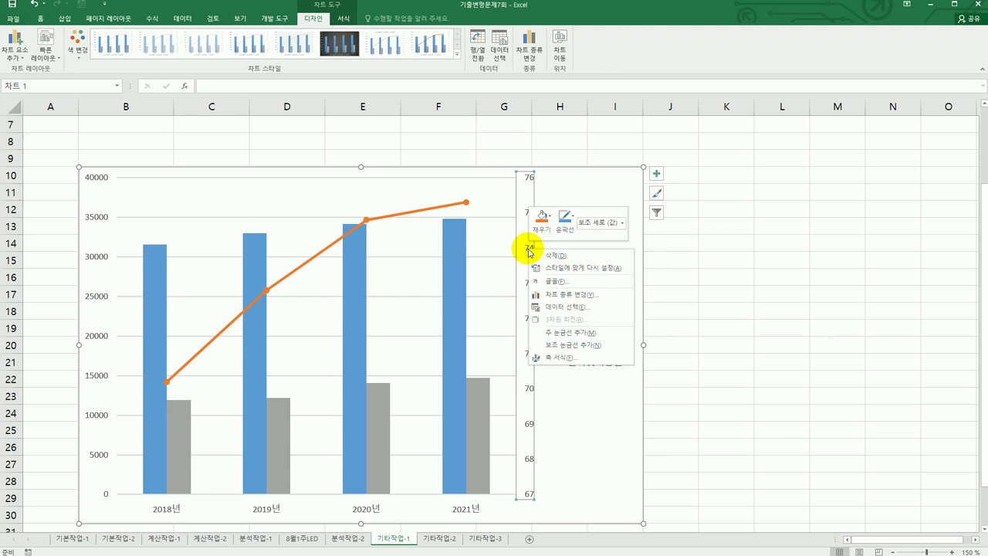
left_click(569, 358)
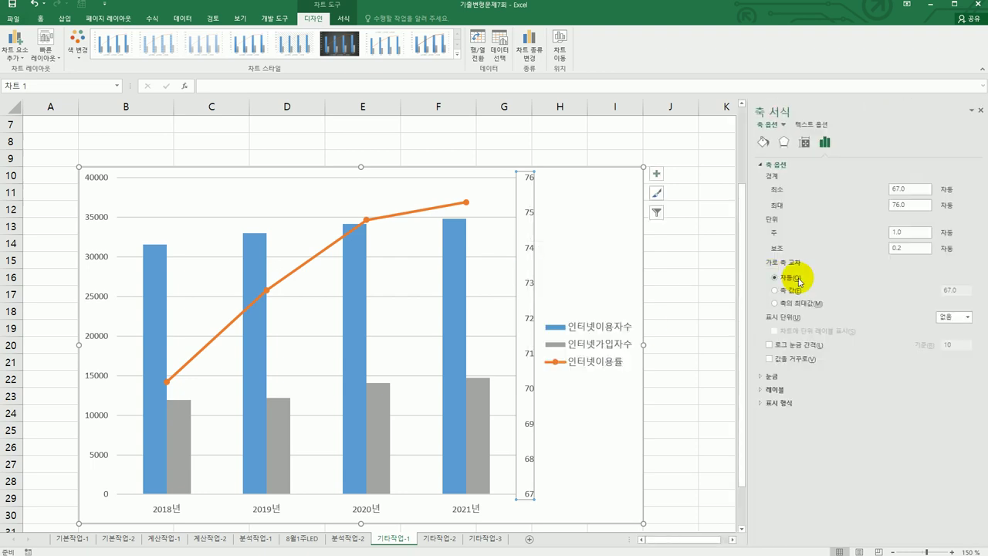
left_click(887, 189)
double_click(887, 189)
type("66")
left_click(881, 206)
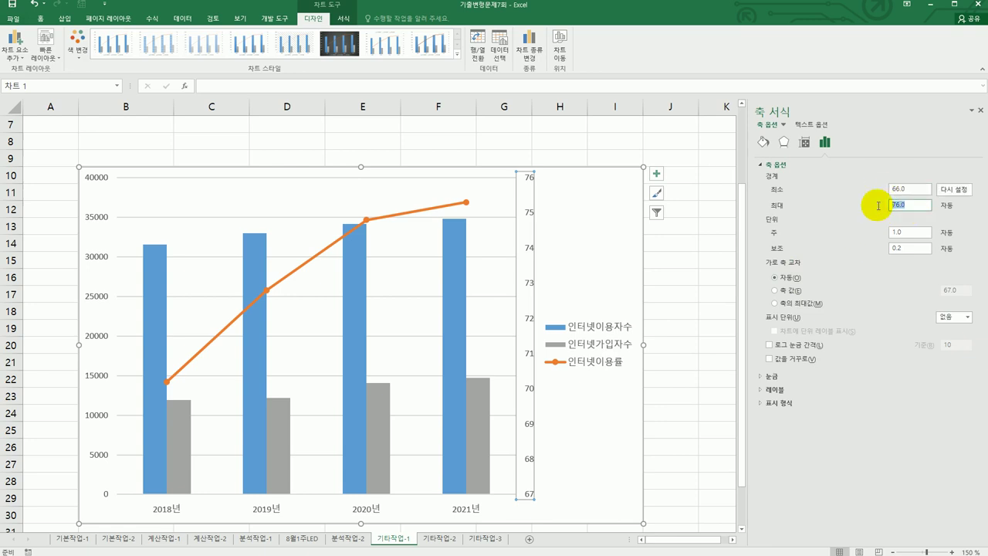
double_click(882, 206)
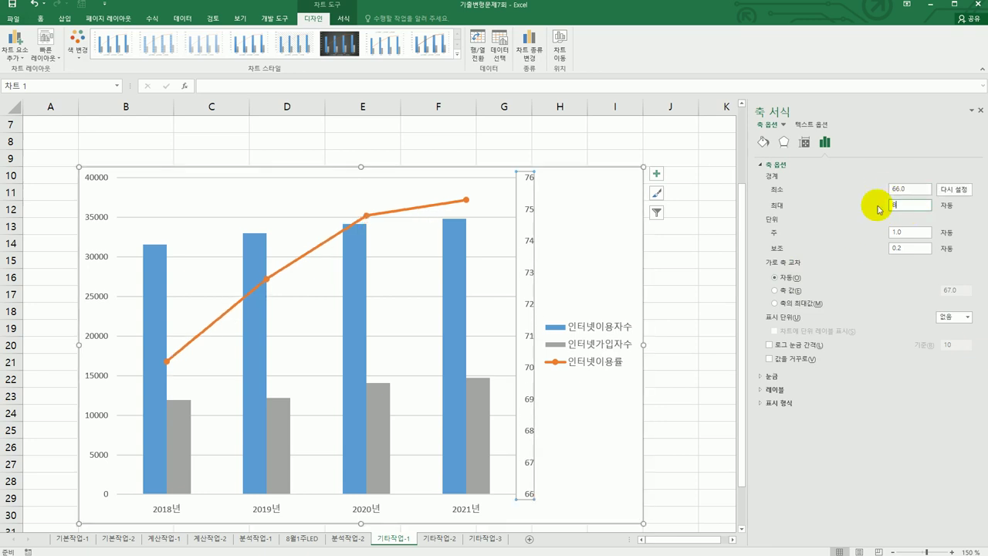
type("80")
double_click(877, 232)
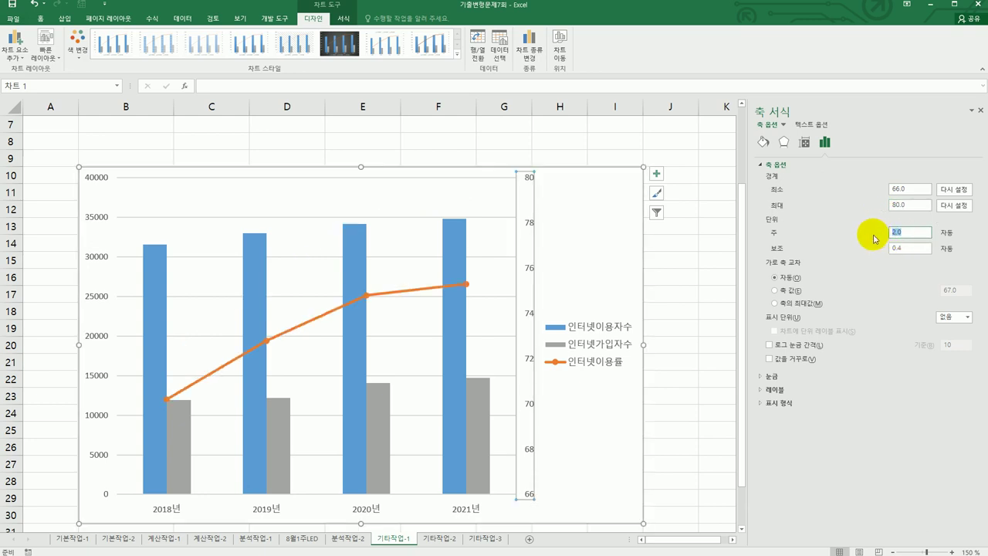
type("2")
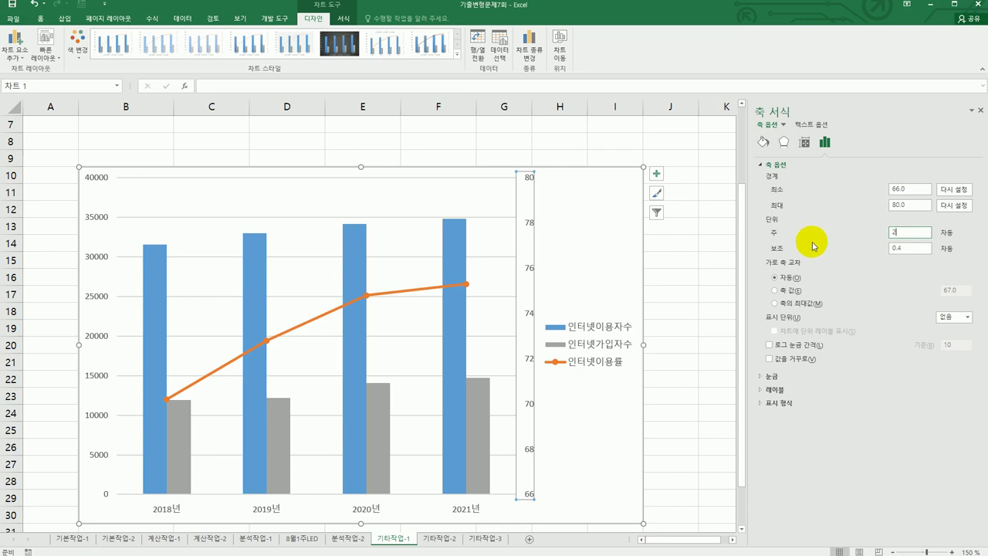
Add a chart title and axis titles for the primary horizontal, primary vertical and secondary vertical axes
left_click(657, 181)
left_click(657, 180)
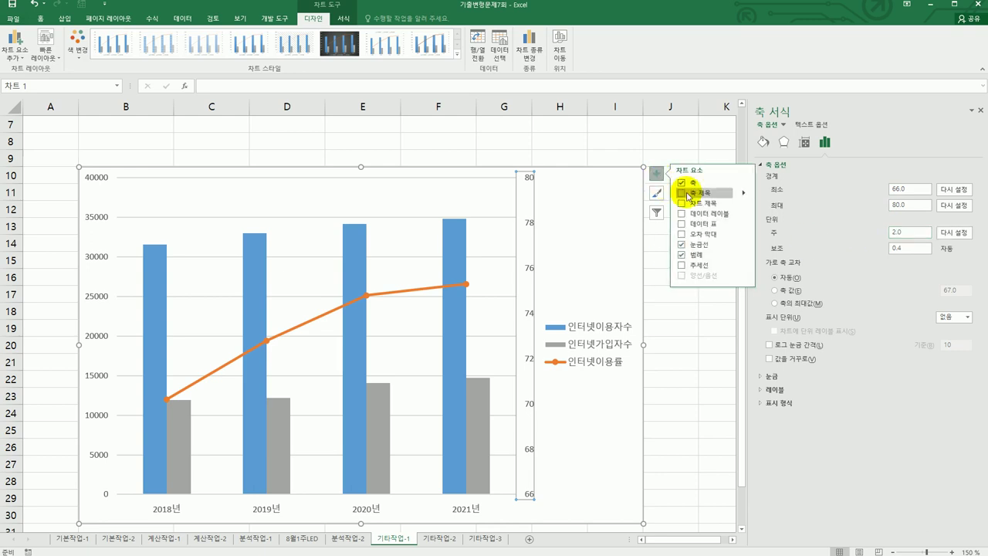
left_click(694, 204)
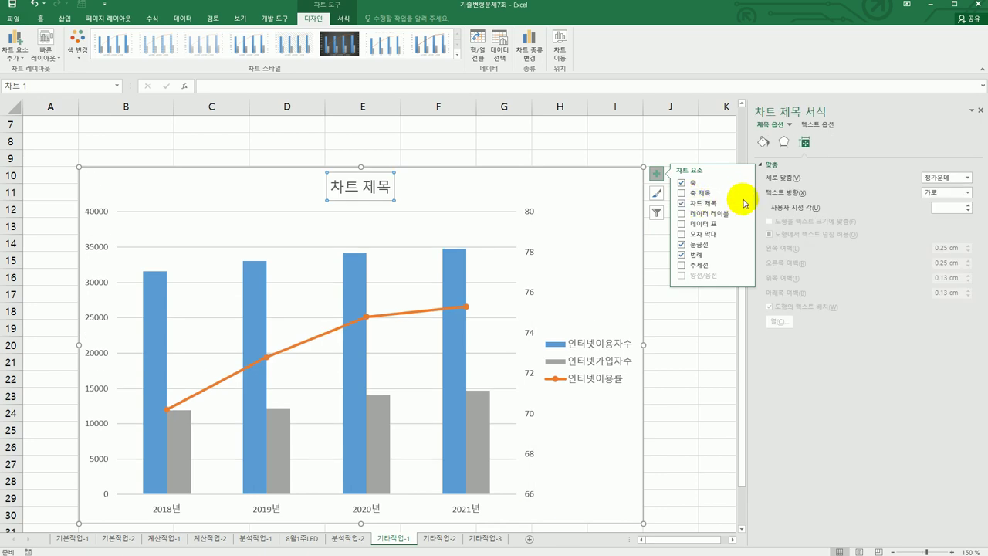
mouse_move(743, 200)
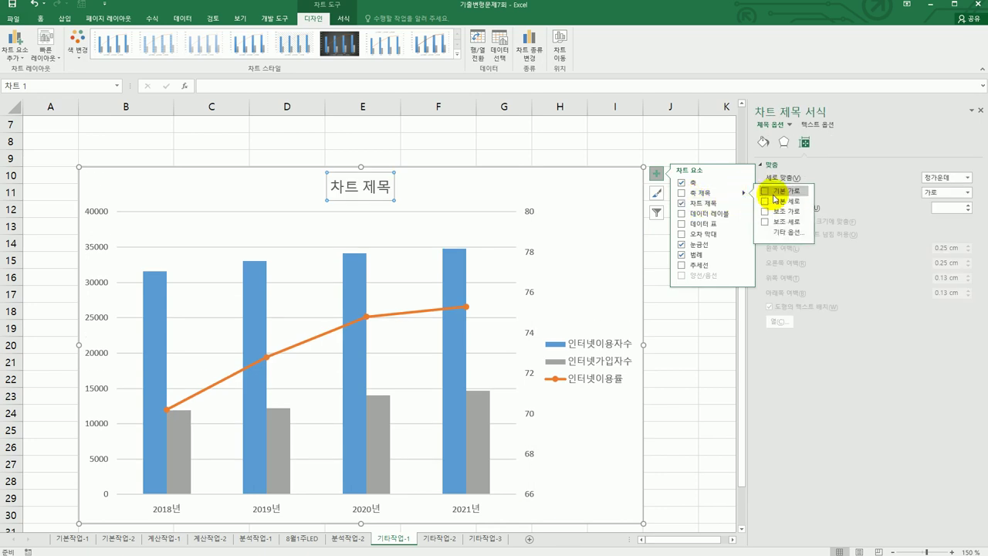
left_click(774, 191)
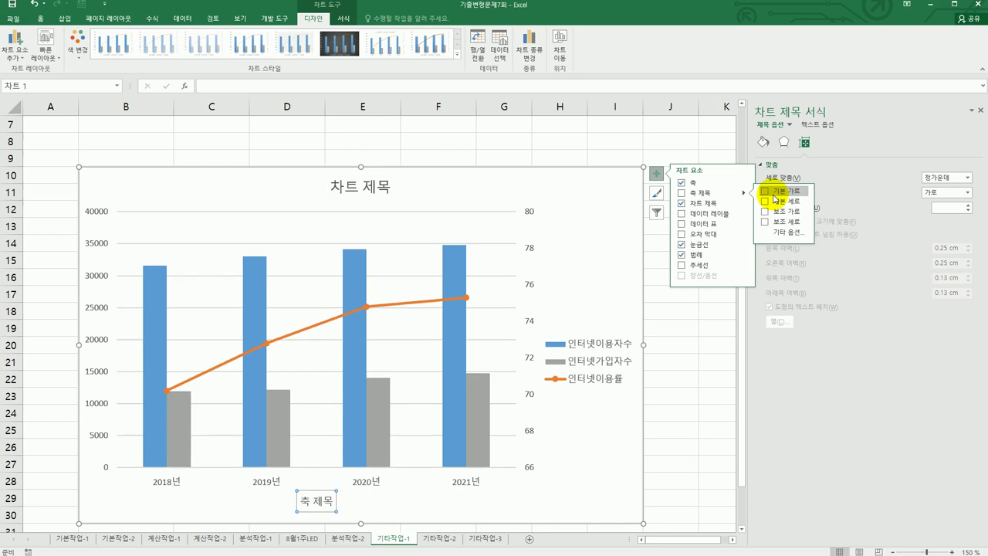
left_click(778, 203)
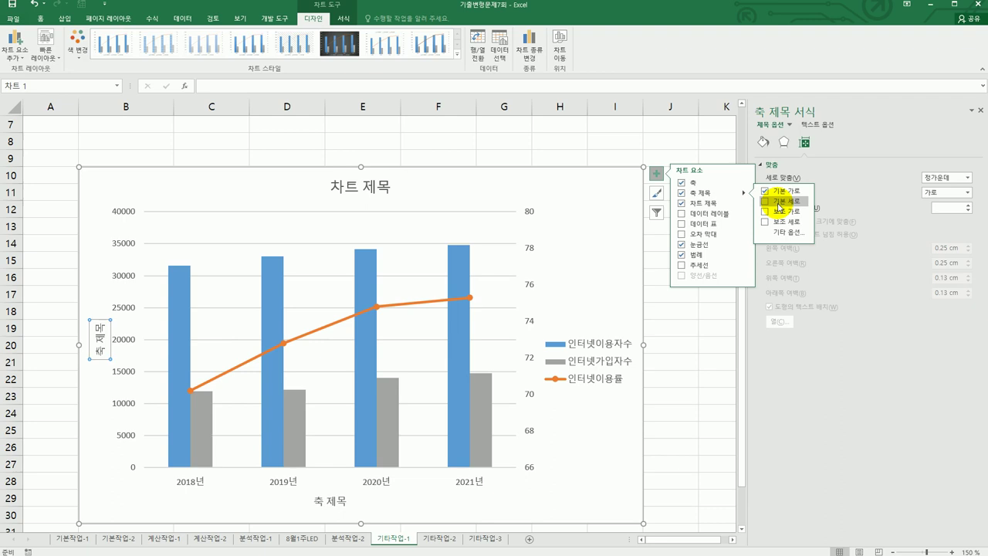
left_click(781, 212)
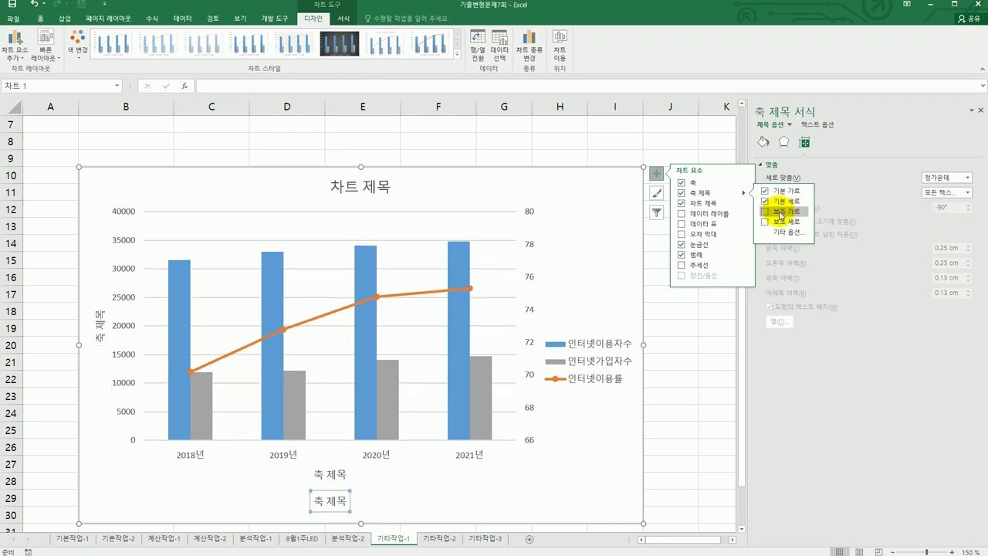
left_click(781, 221)
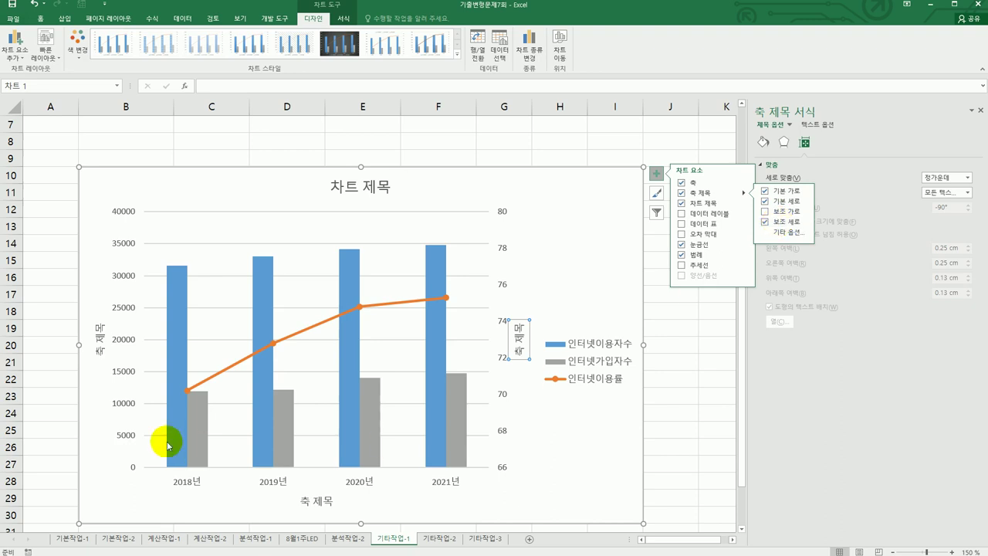
Change the chart title to 인터넷 통계 and the horizontal axis title to 연도
left_click(364, 186)
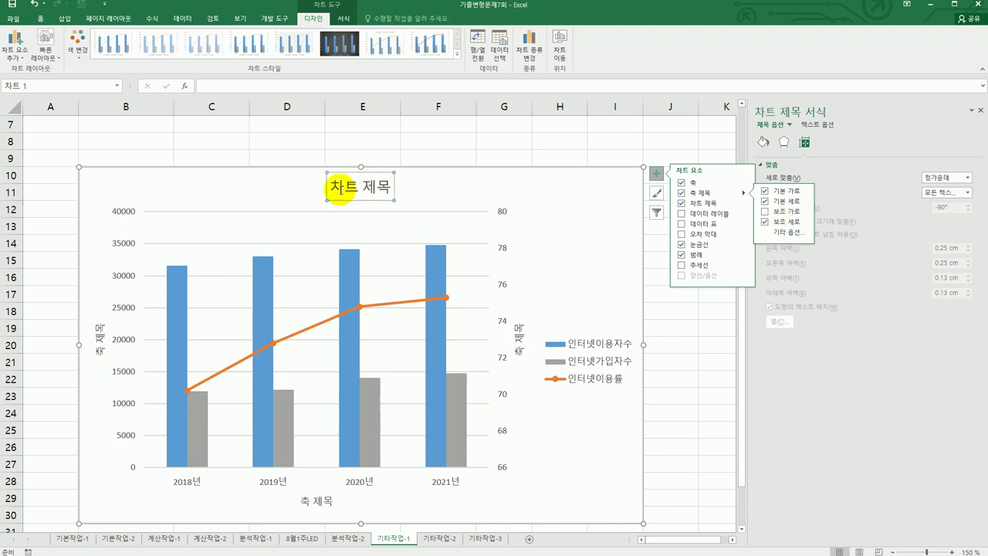
left_click(656, 173)
left_click_drag(329, 188, 396, 185)
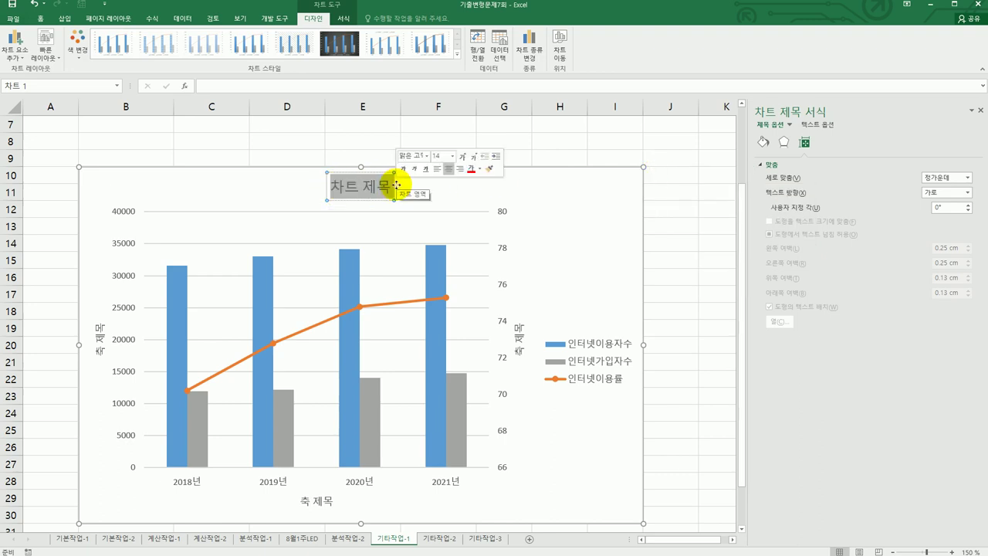
type("인터넷 통계")
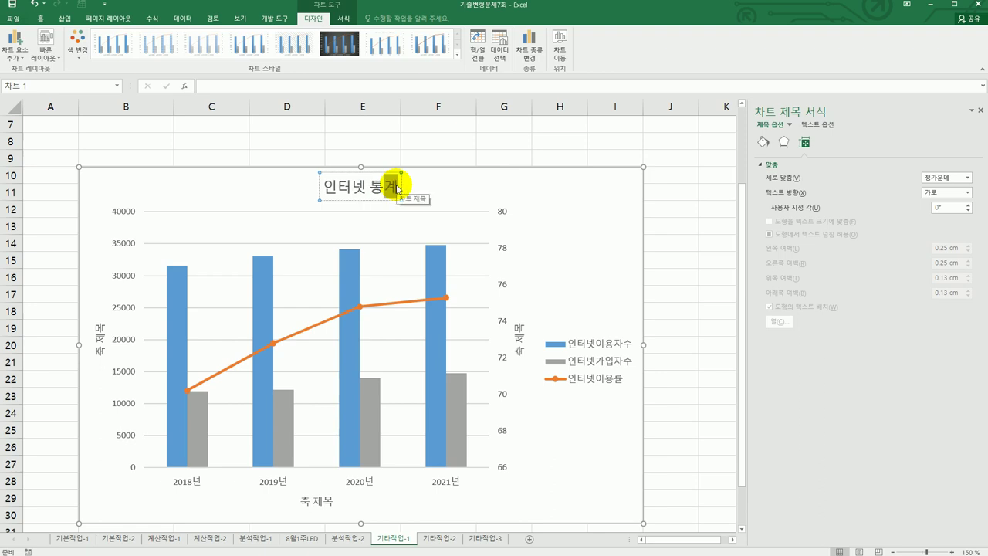
left_click(317, 502)
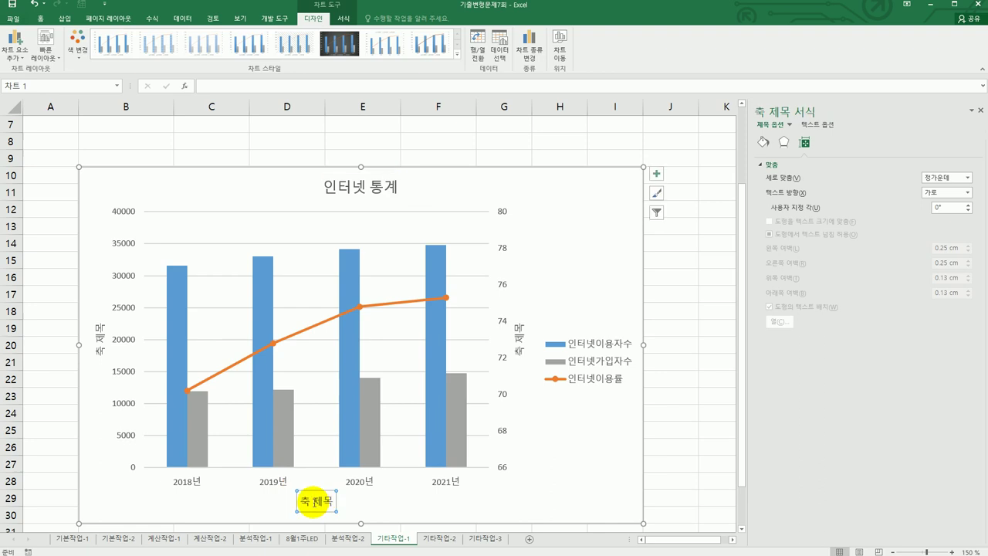
left_click_drag(295, 500, 349, 501)
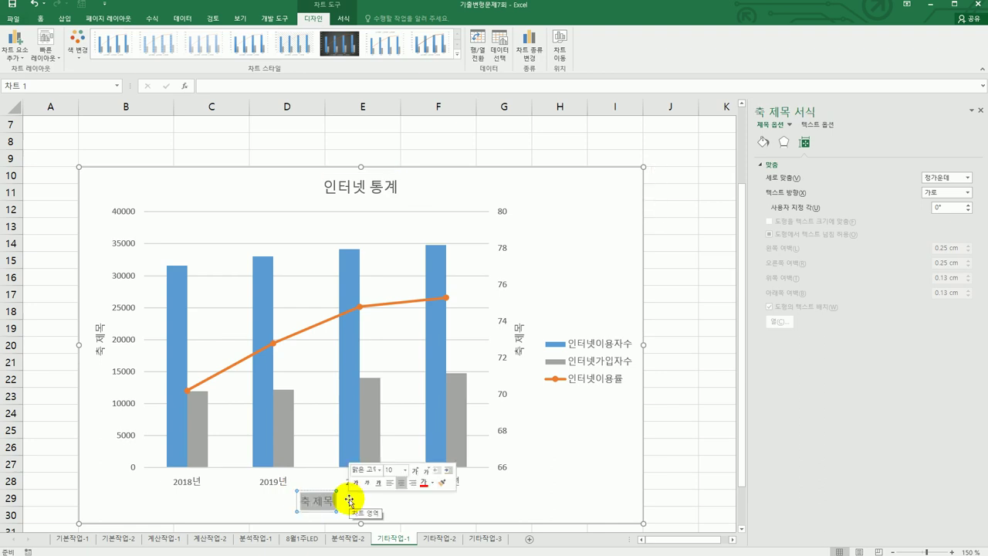
type("연도")
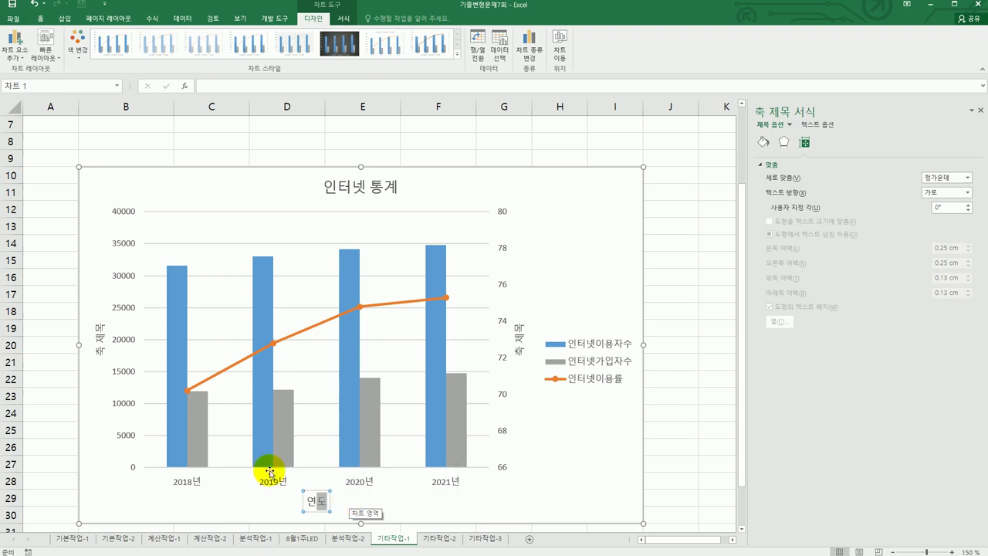
Change the primary vertical axis title to 인원 and the secondary vertical axis title to 이용률
left_click(102, 340)
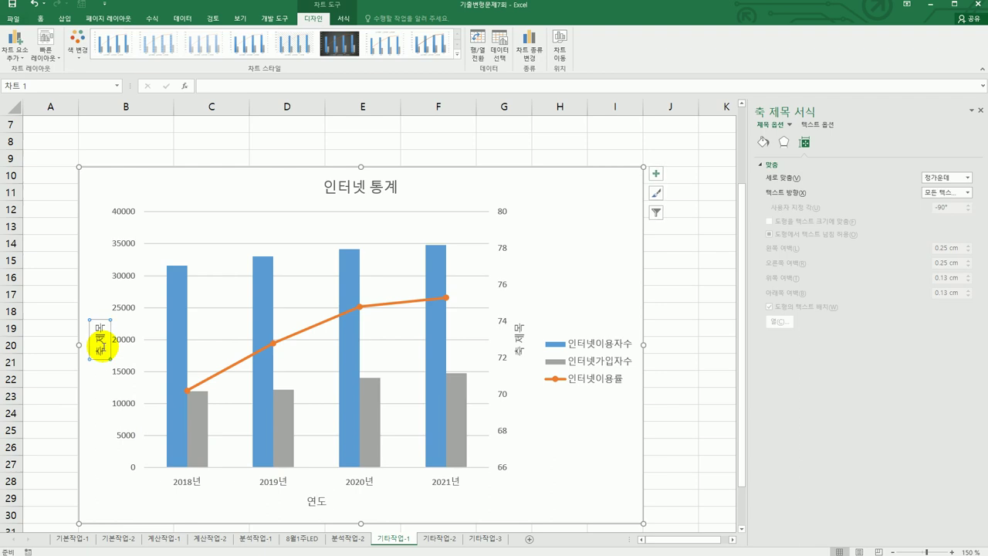
triple_click(102, 345)
type("인원명")
left_click(515, 337)
triple_click(515, 342)
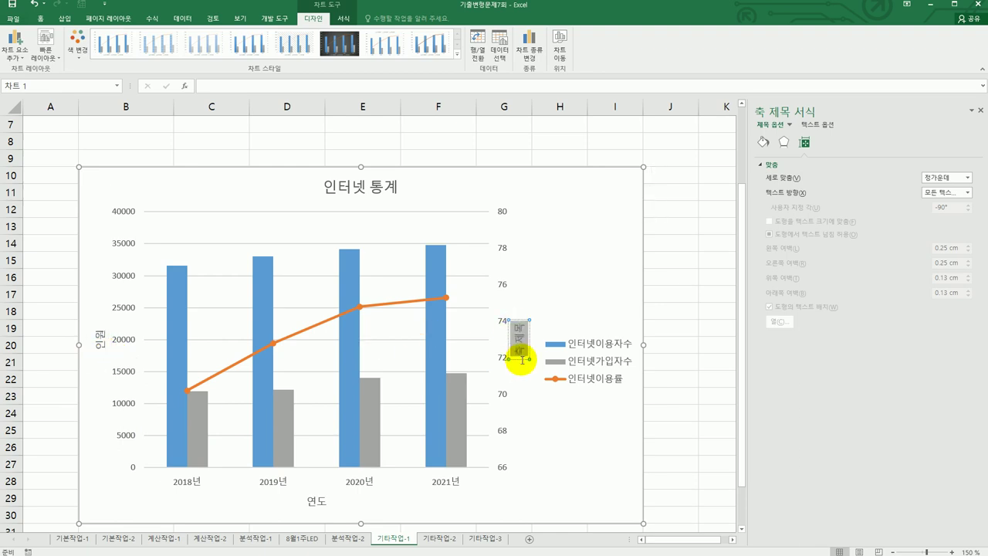
type("이용률")
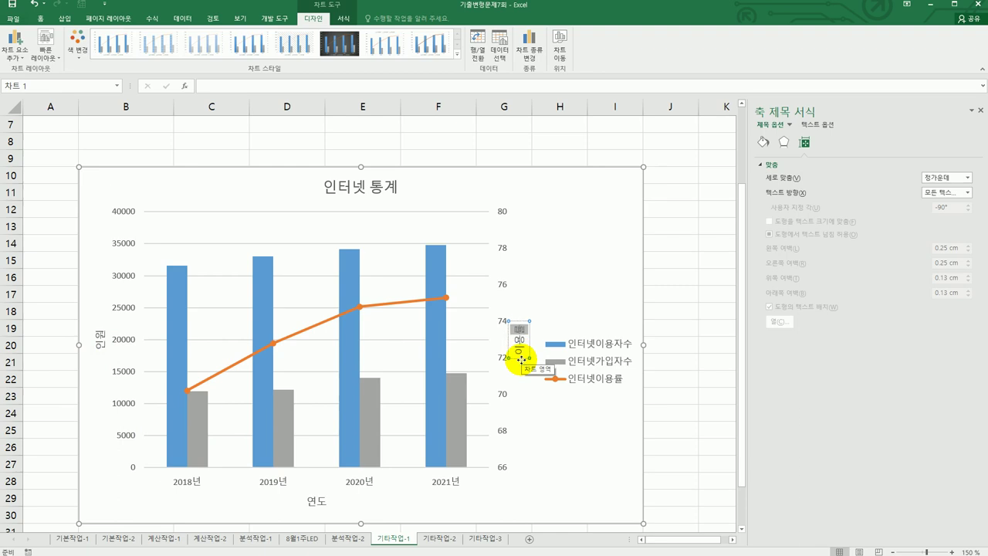
Set the text direction of the 인원 and 이용률 axis titles to 세로
left_click(99, 345)
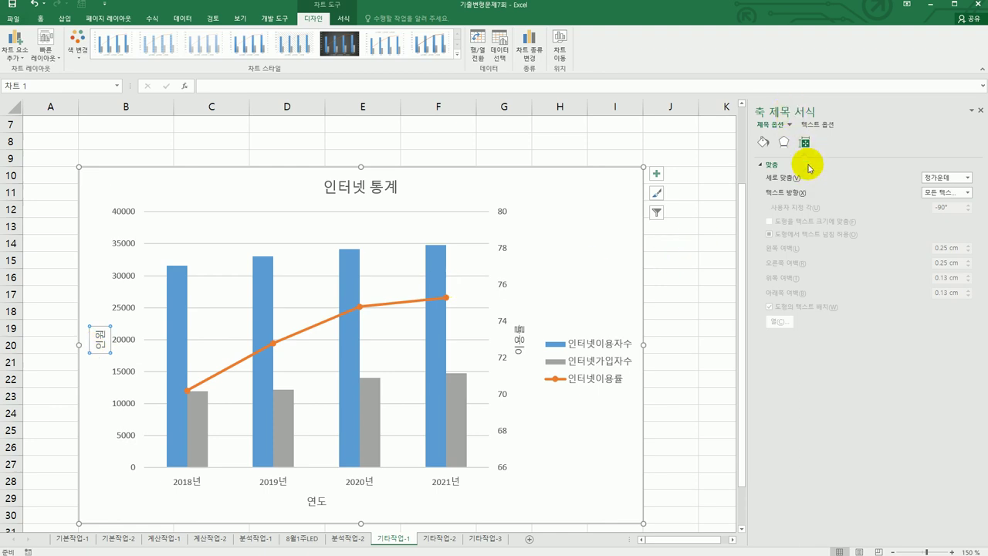
left_click(944, 193)
left_click(948, 248)
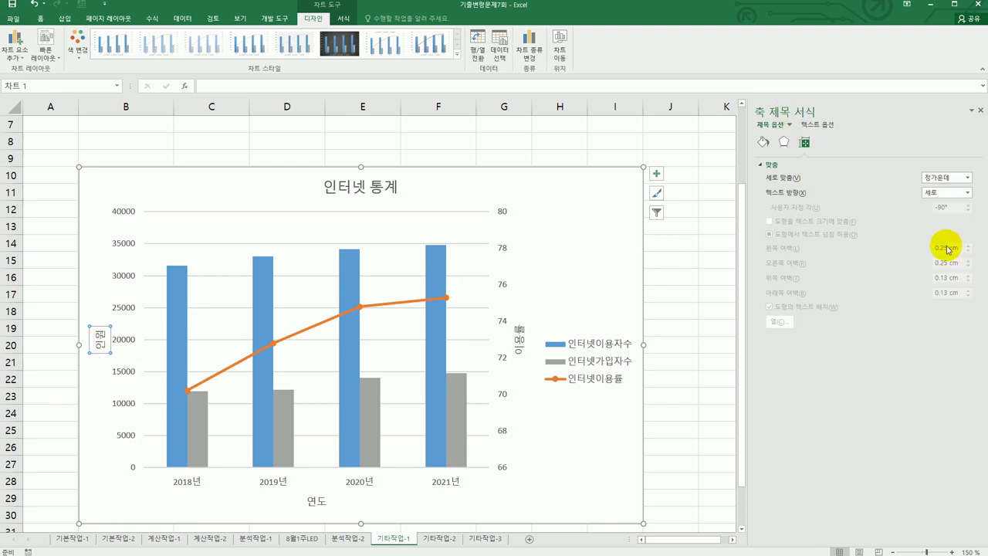
left_click(519, 340)
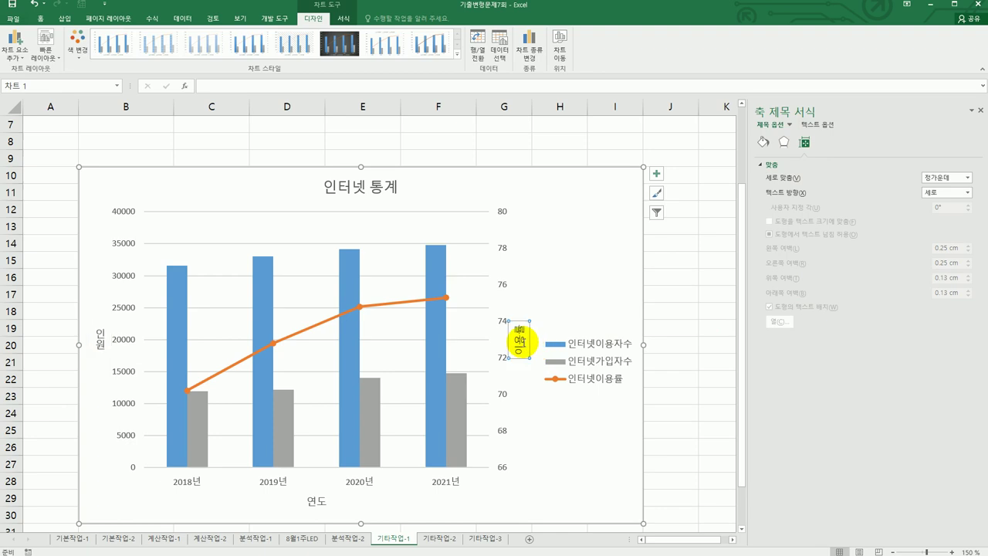
left_click(957, 193)
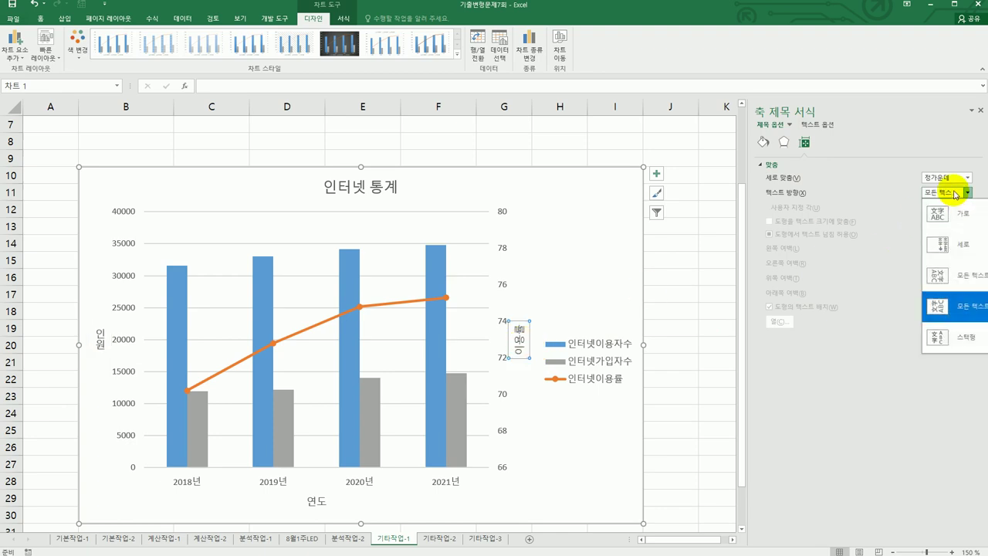
left_click(955, 253)
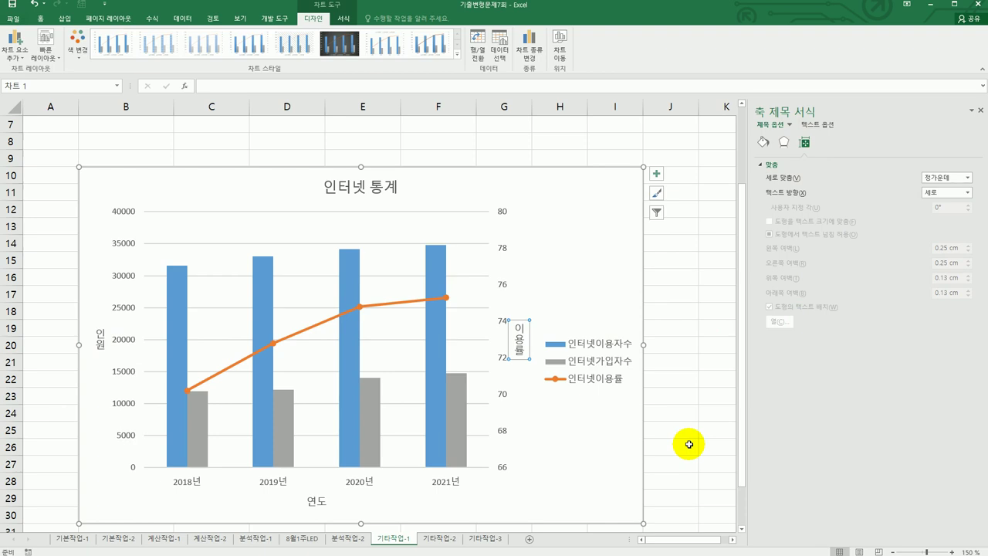
Place the chart legend at 위쪽, above the plot area
left_click(656, 173)
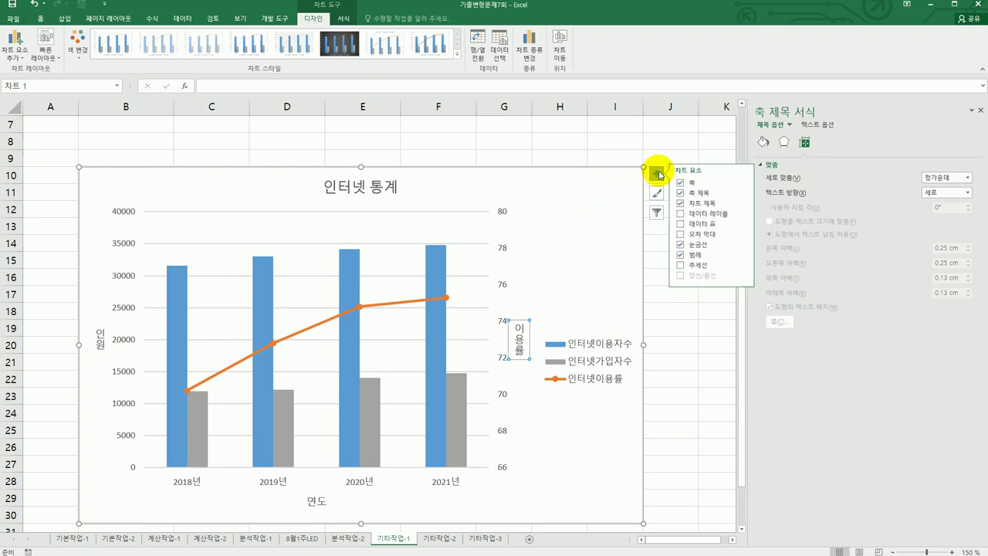
left_click(746, 254)
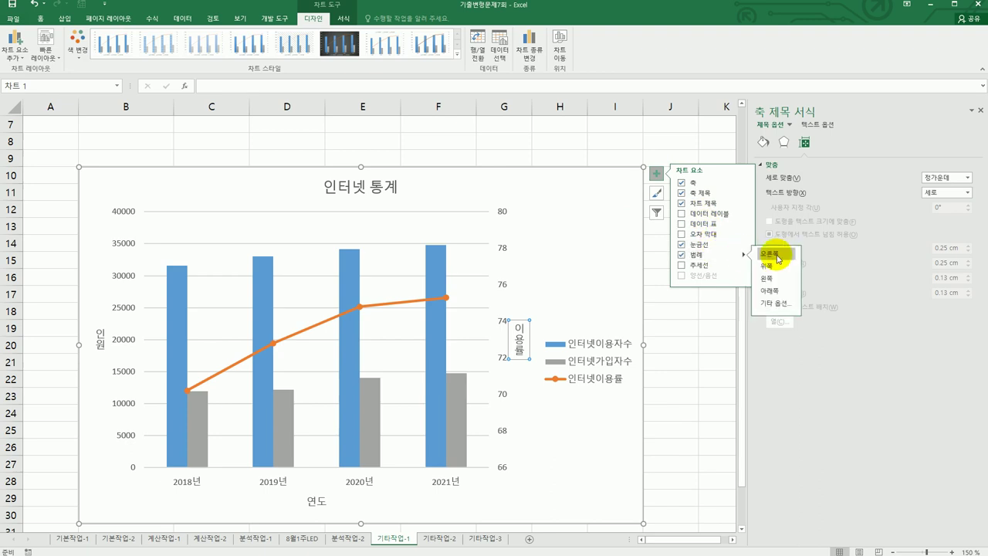
left_click(788, 267)
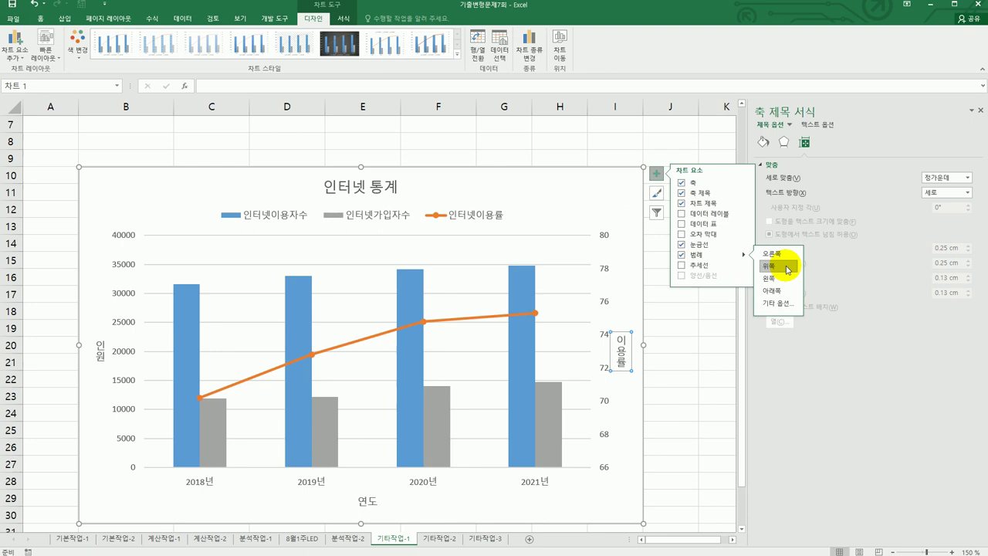
Give the chart legend a solid border line in the black theme color (검정, 텍스트 1)
left_click(479, 224)
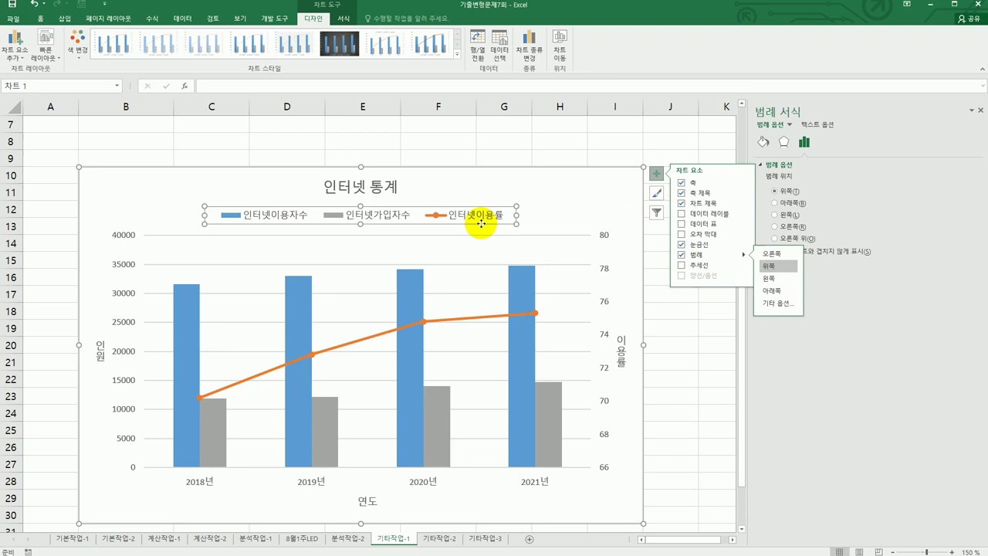
left_click(656, 173)
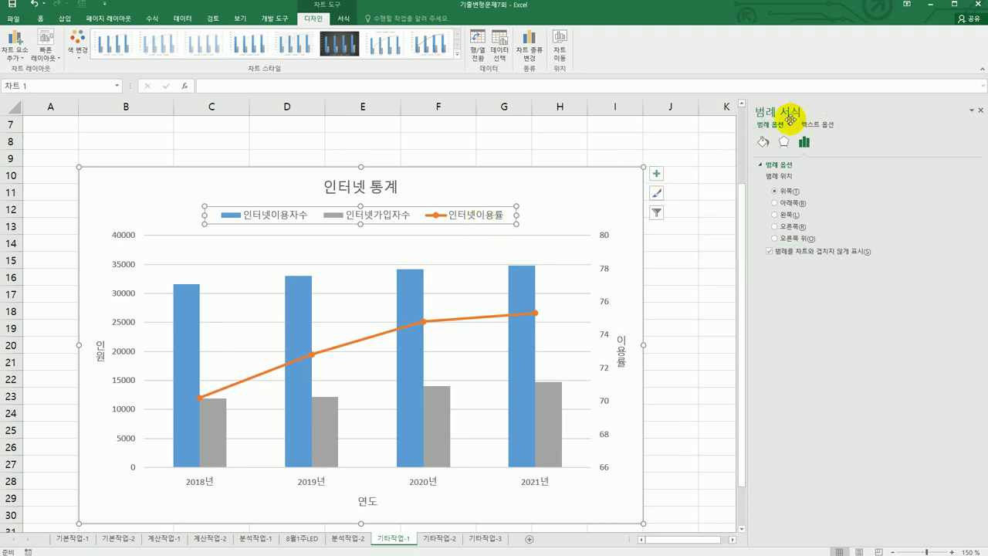
left_click(761, 145)
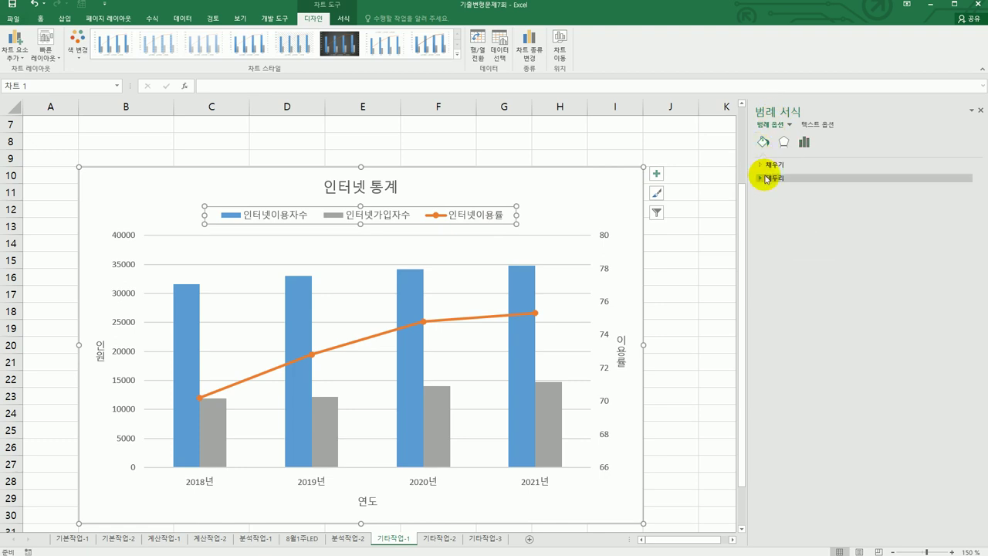
left_click(767, 179)
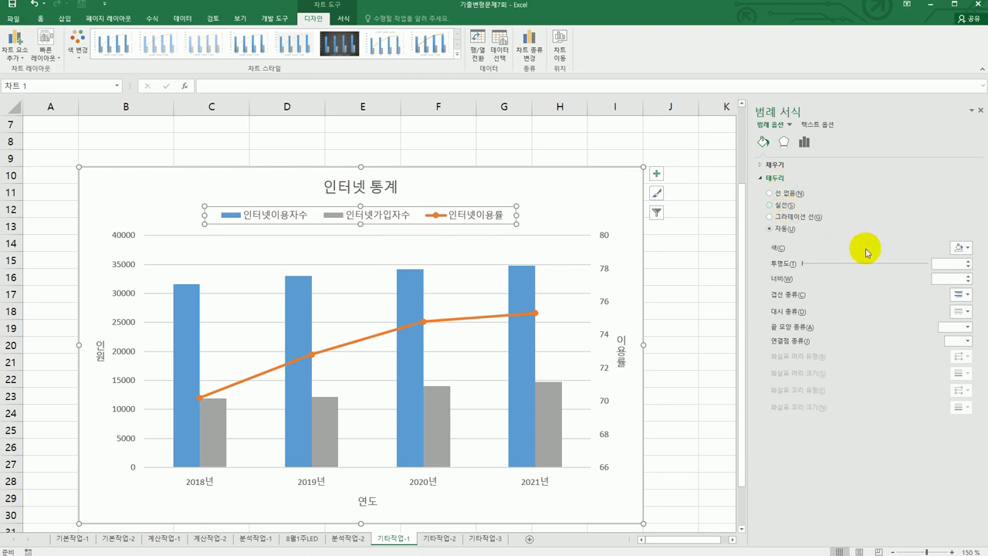
left_click(959, 248)
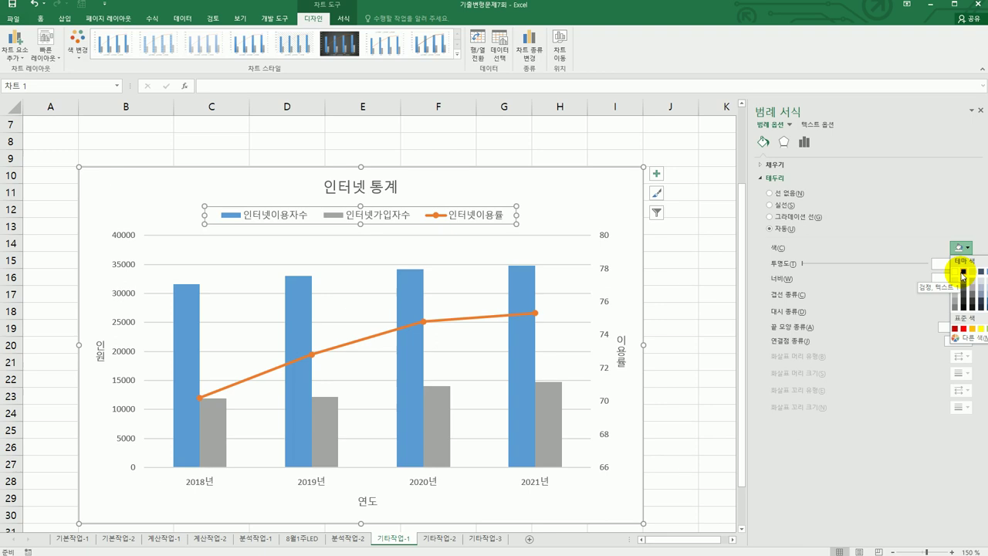
left_click(963, 270)
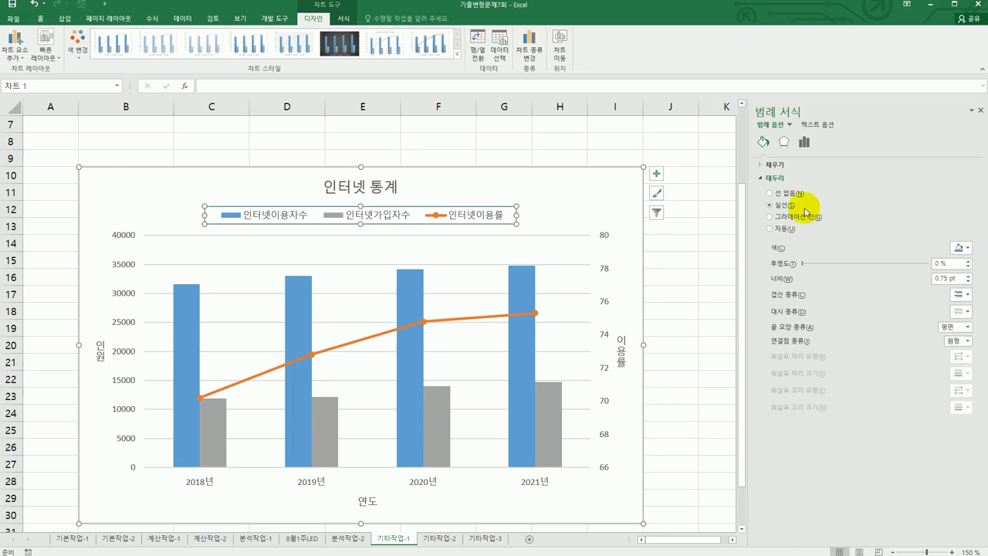
left_click(959, 248)
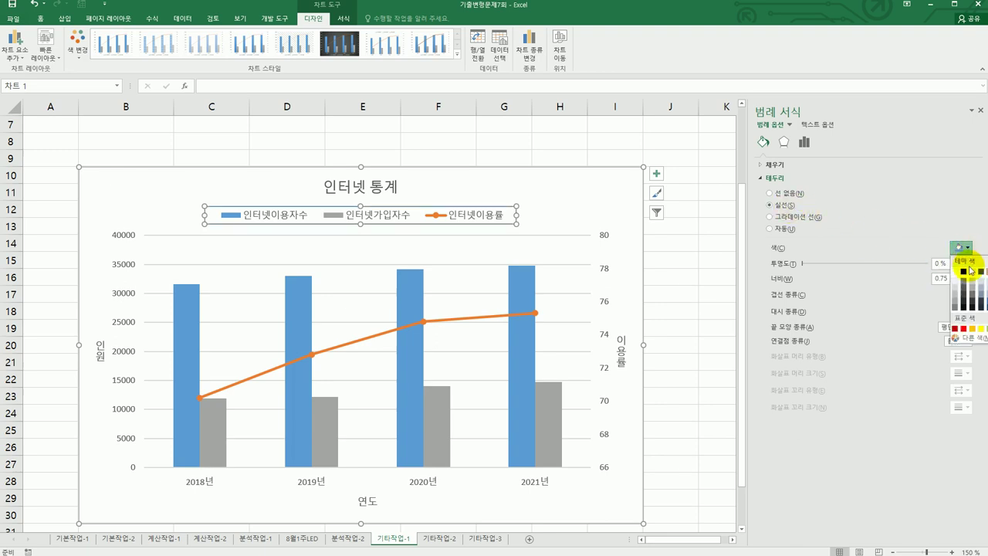
left_click(830, 247)
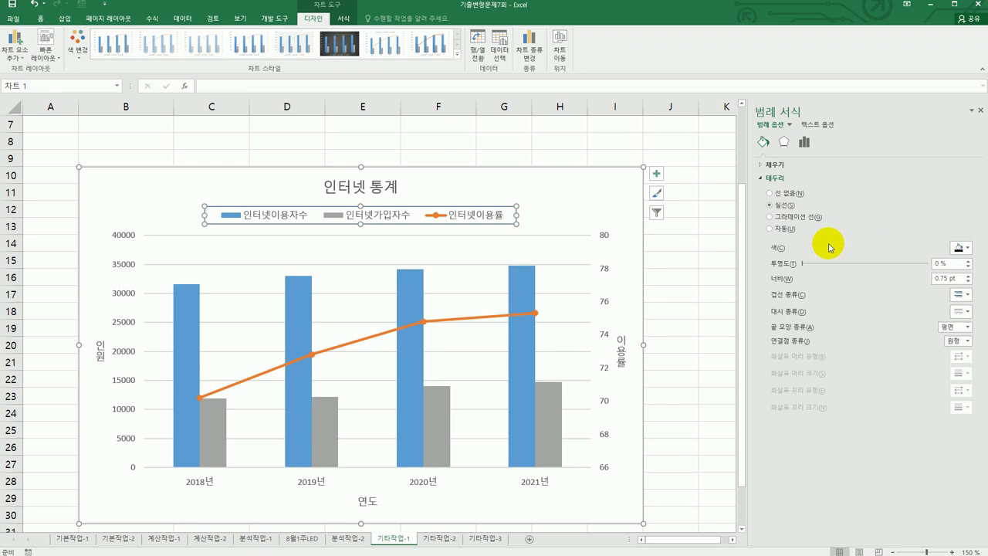
left_click(967, 249)
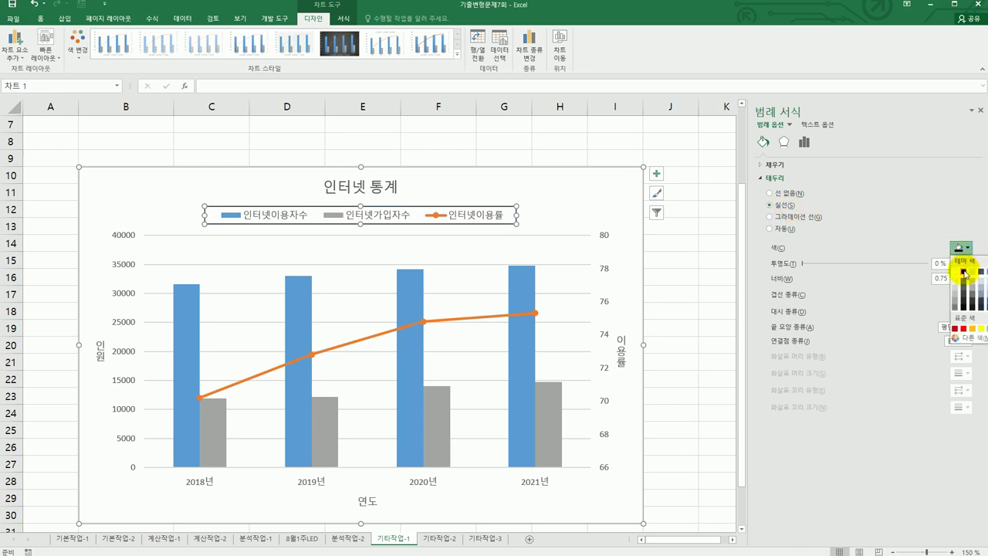
left_click(970, 267)
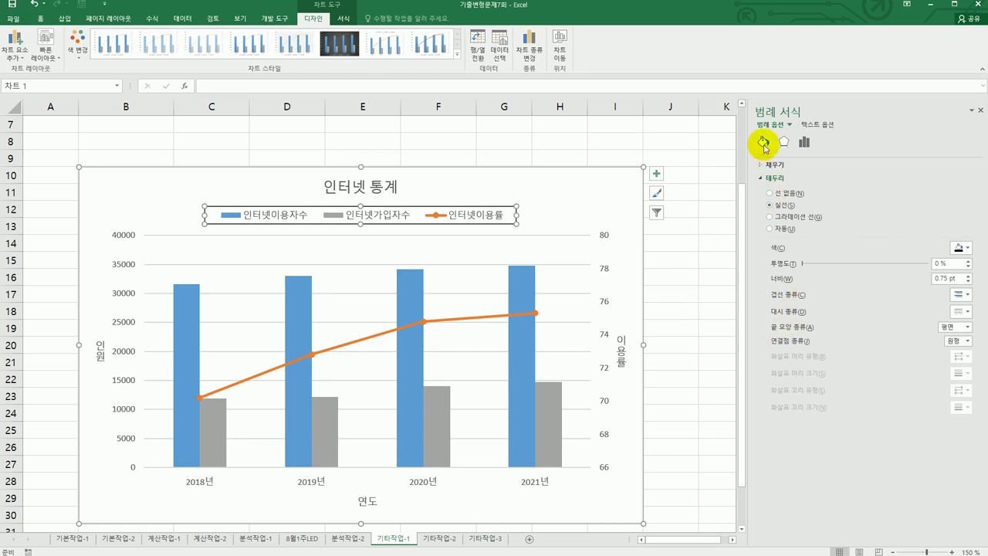
Apply one uniform font size to all text in the chart area and deselect the chart
left_click(621, 204)
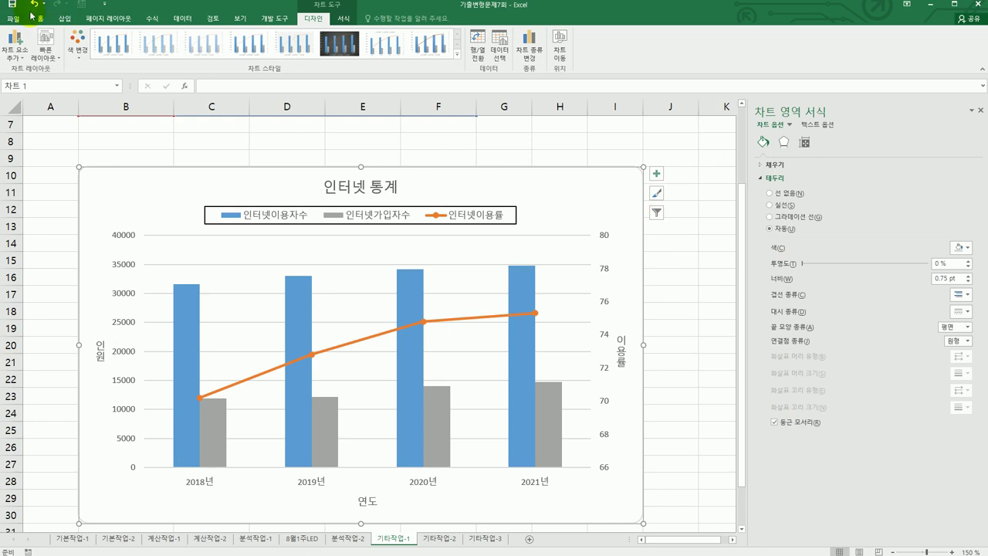
left_click(41, 17)
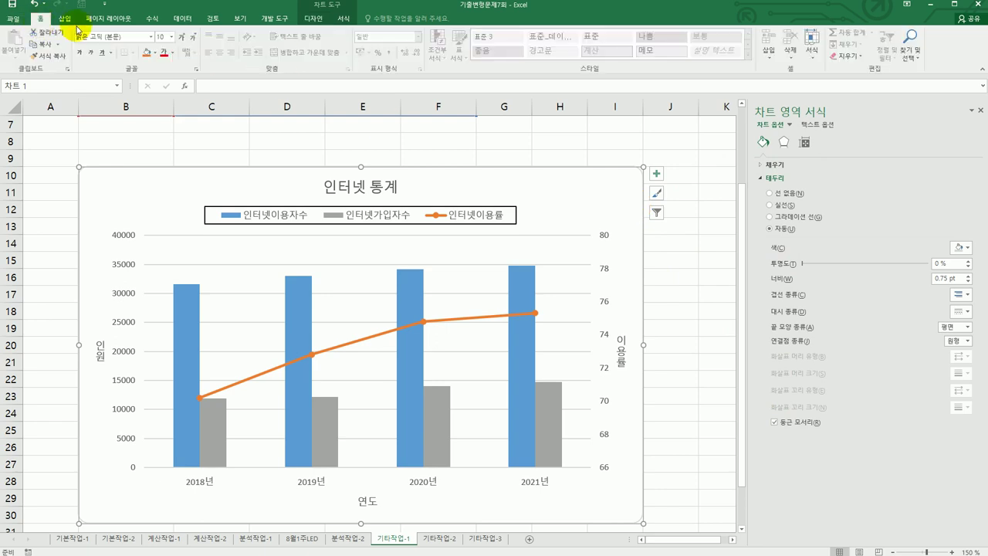
left_click(171, 37)
left_click(168, 73)
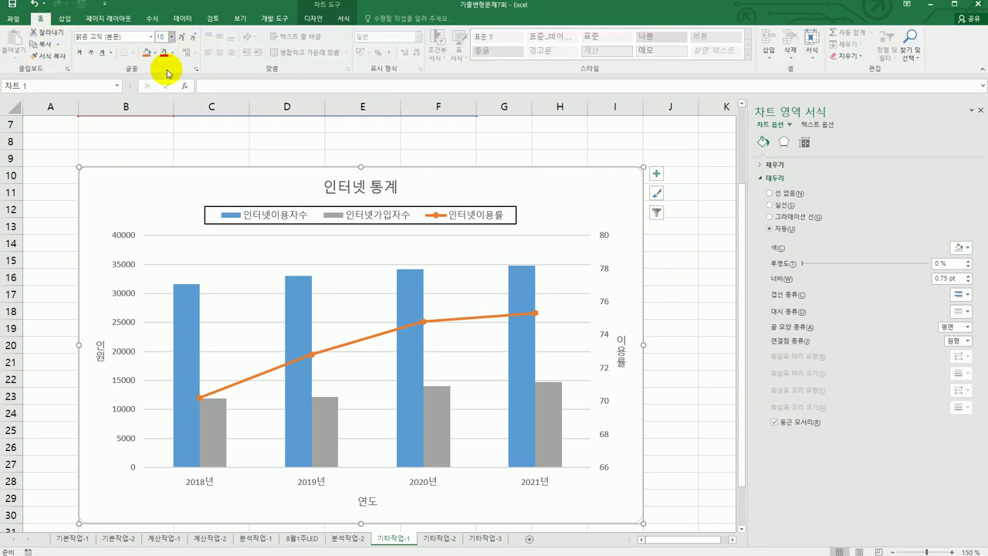
left_click(223, 150)
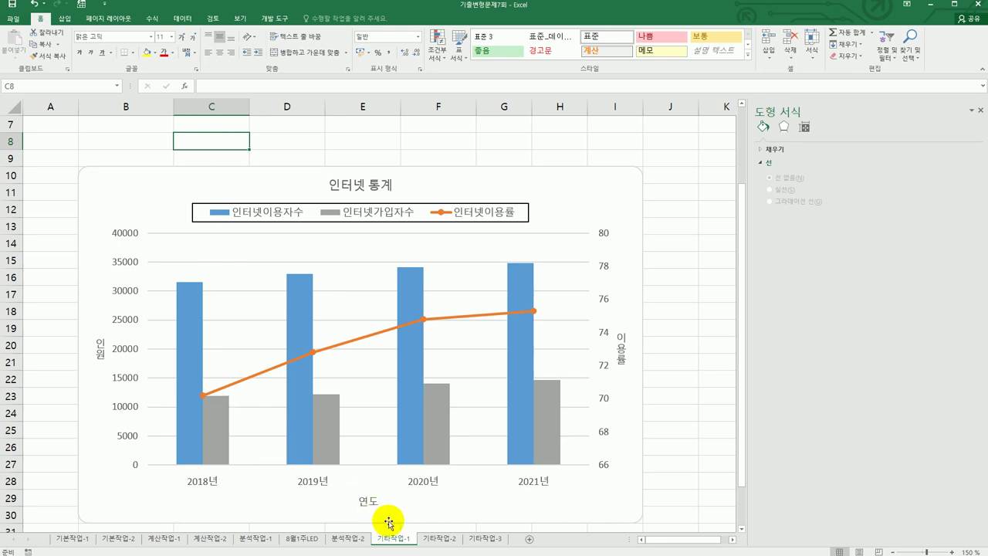
Go to the 기타작업-2 sheet and read the exam document's instructions for the 서식 and 회계 macros
left_click(438, 538)
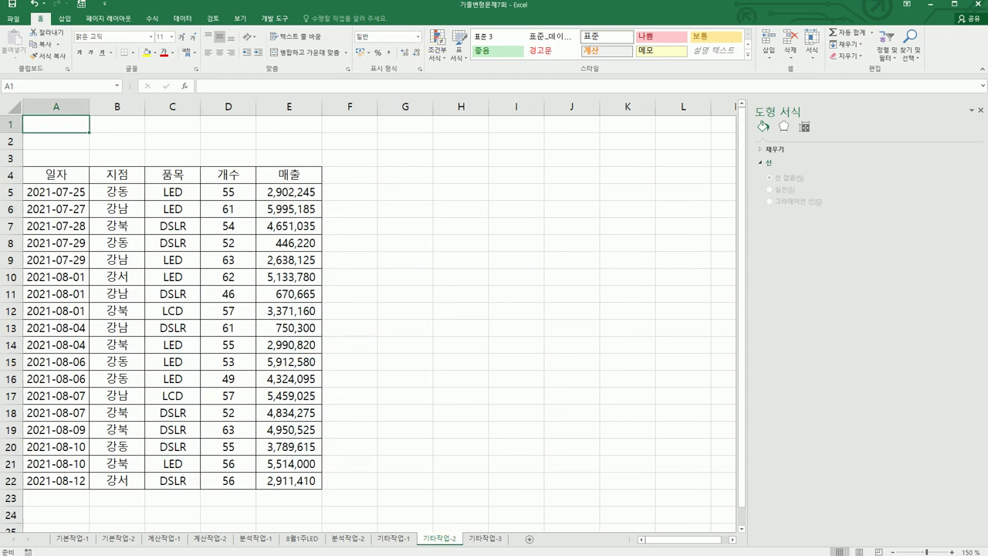
key("alt+Tab")
scroll(543, 316, "down", 5)
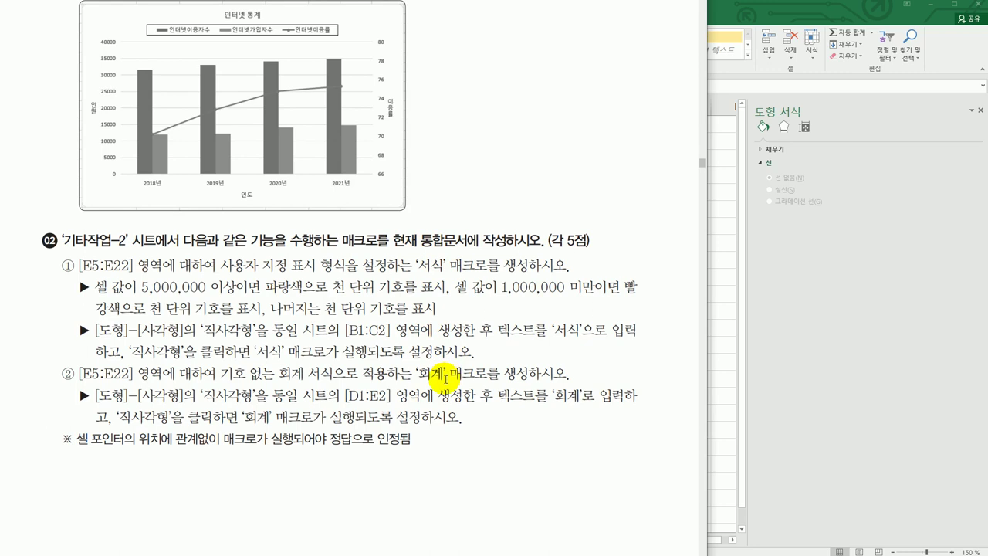
double_click(771, 13)
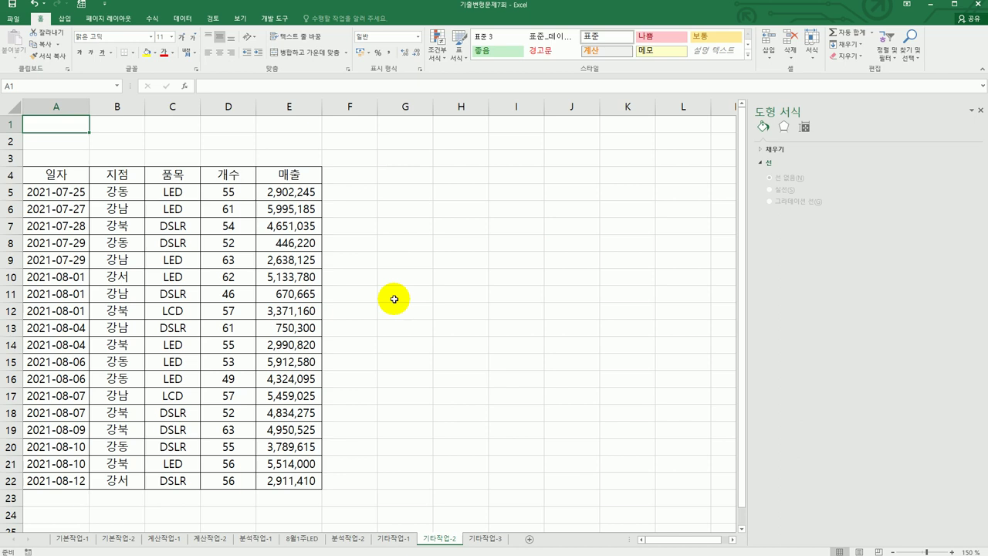
Start recording a macro named 서식 in the current workbook, with an empty cell outside the table selected
left_click(516, 227)
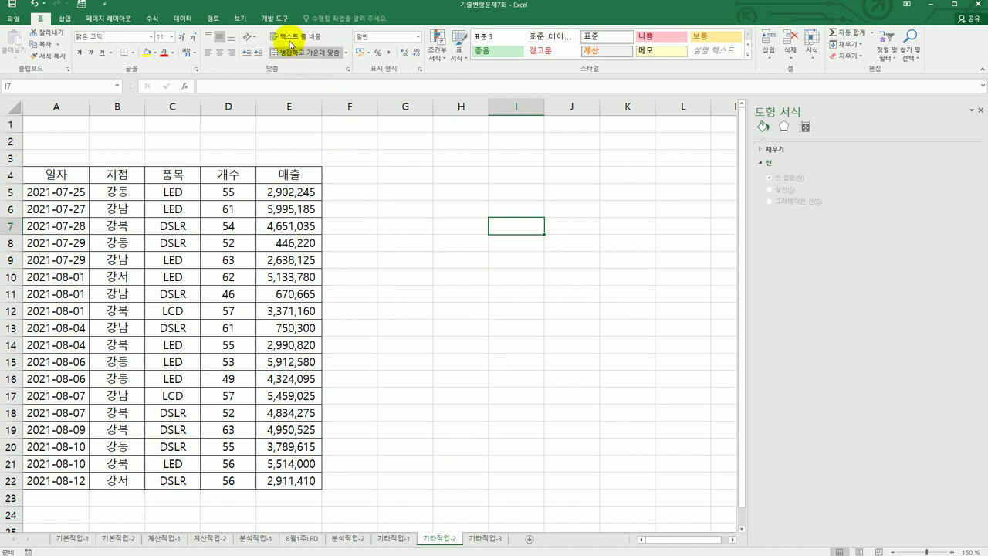
left_click(274, 19)
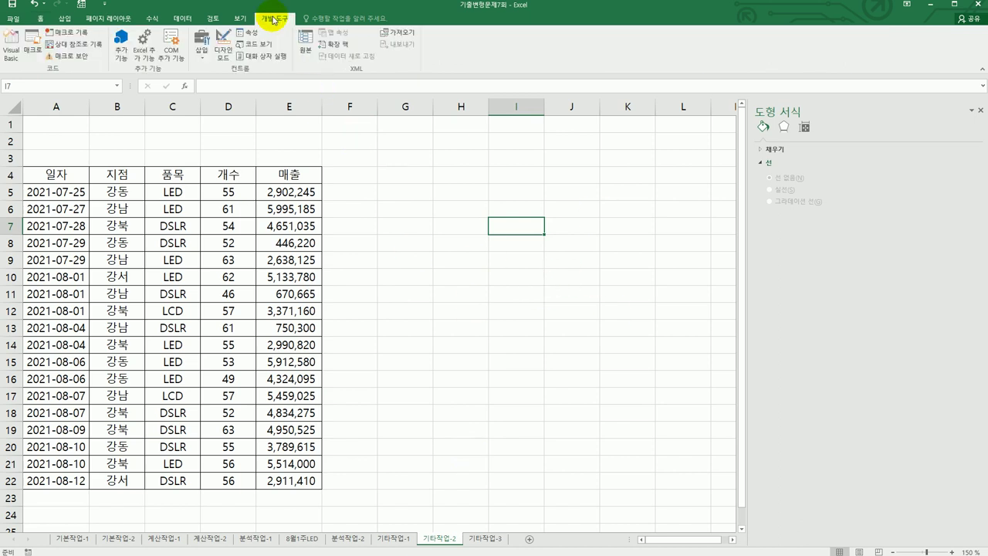
left_click(67, 31)
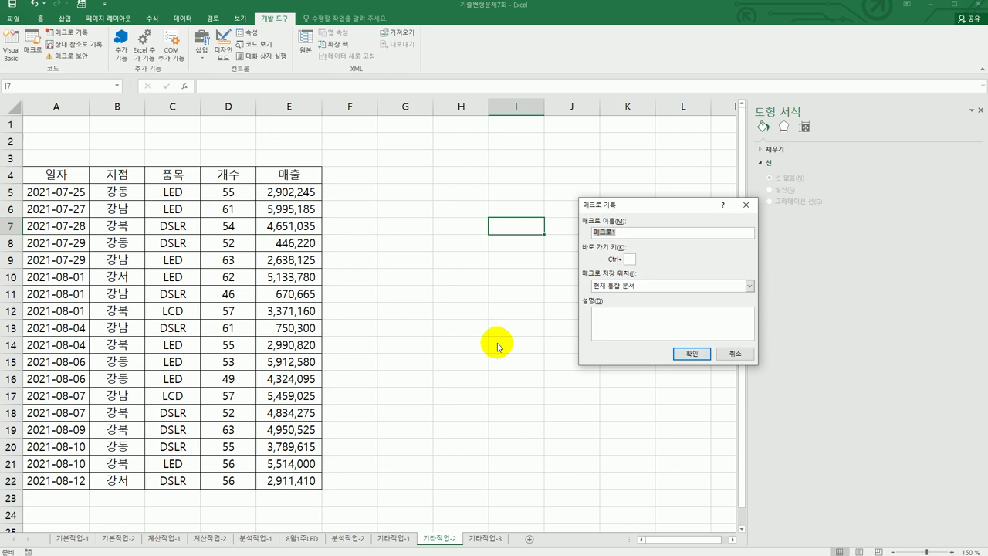
type("서식")
left_click(692, 354)
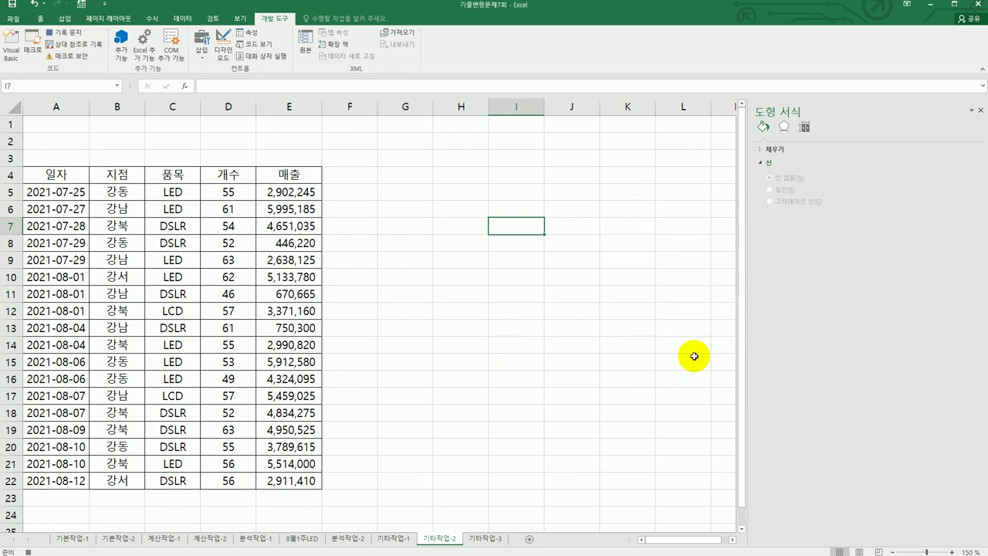
Open the cell format settings for the 매출 values in E5:E22 and choose the 사용자 지정 number category
left_click(299, 192)
left_click_drag(289, 259, 279, 482)
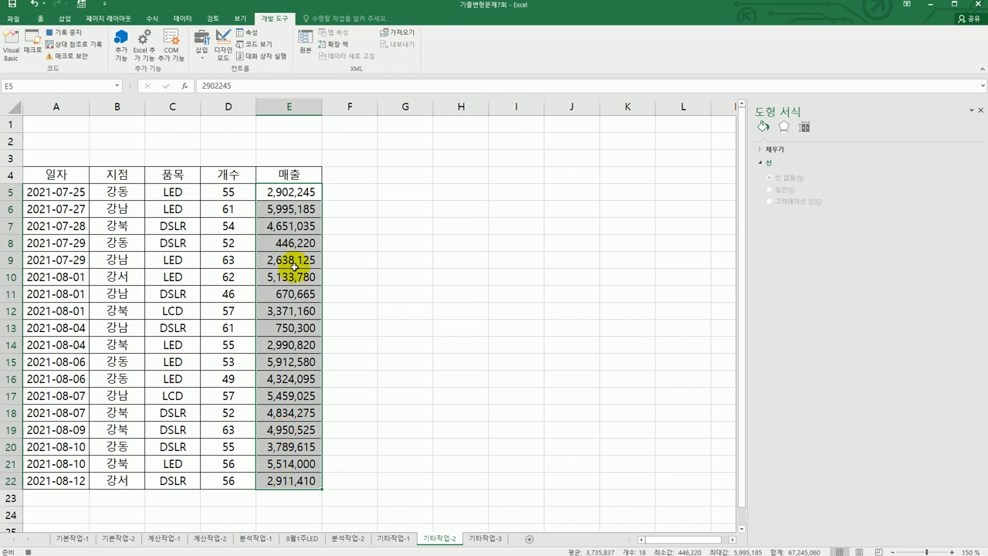
right_click(279, 191)
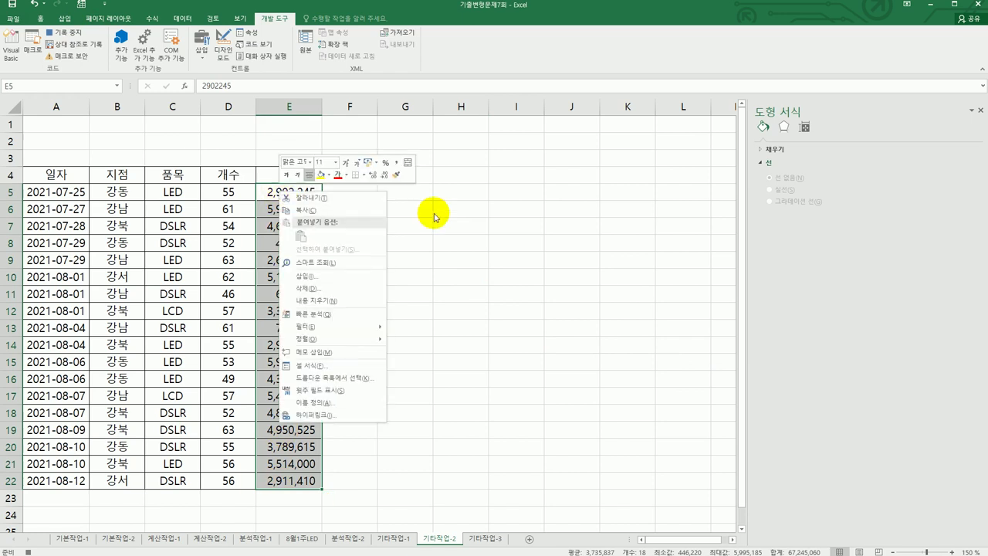
left_click(363, 364)
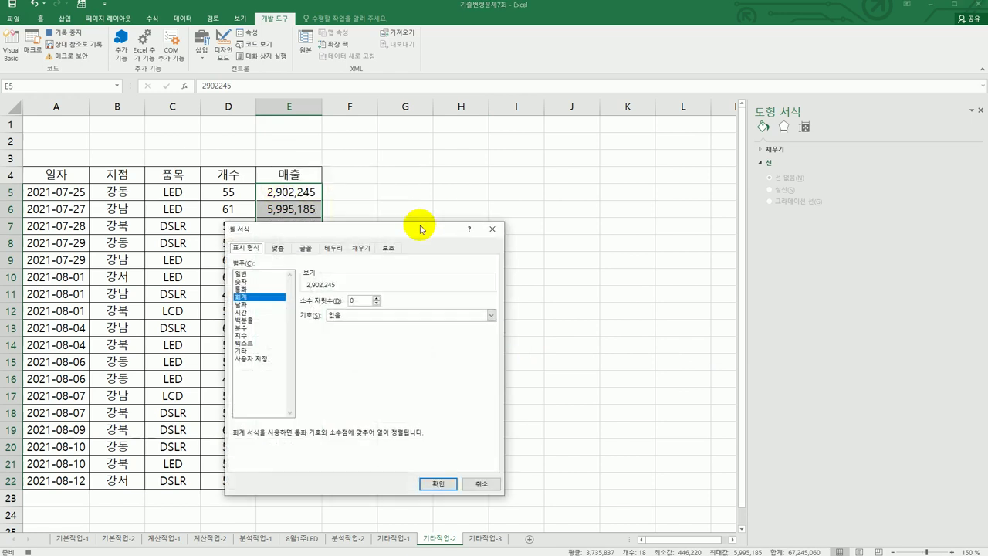
left_click_drag(410, 224, 602, 194)
left_click(454, 312)
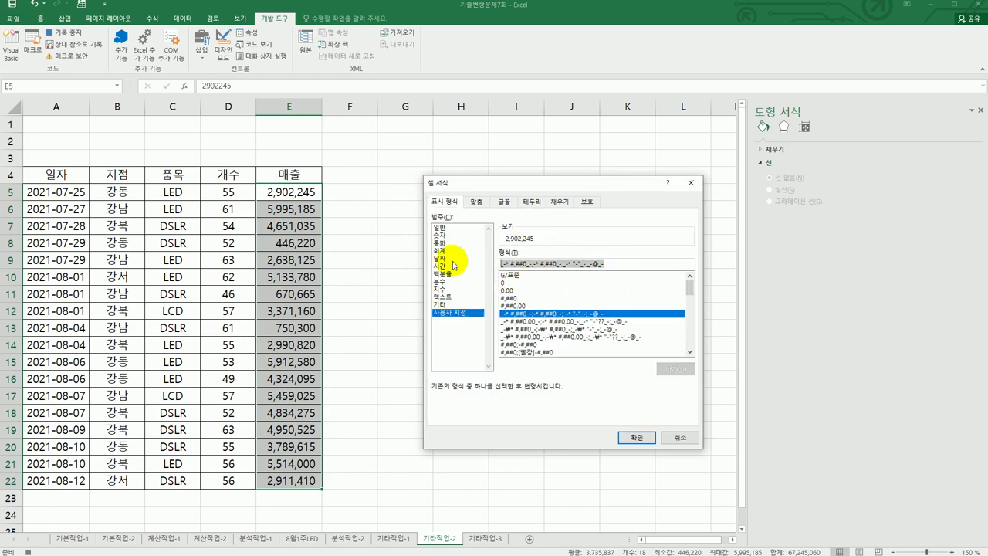
Apply the custom format [파랑][>=5000000]#,##0;[빨강][<1000000]#,##0;#,##0 to the selected 매출 values and stop the macro recording
key("BackSpace")
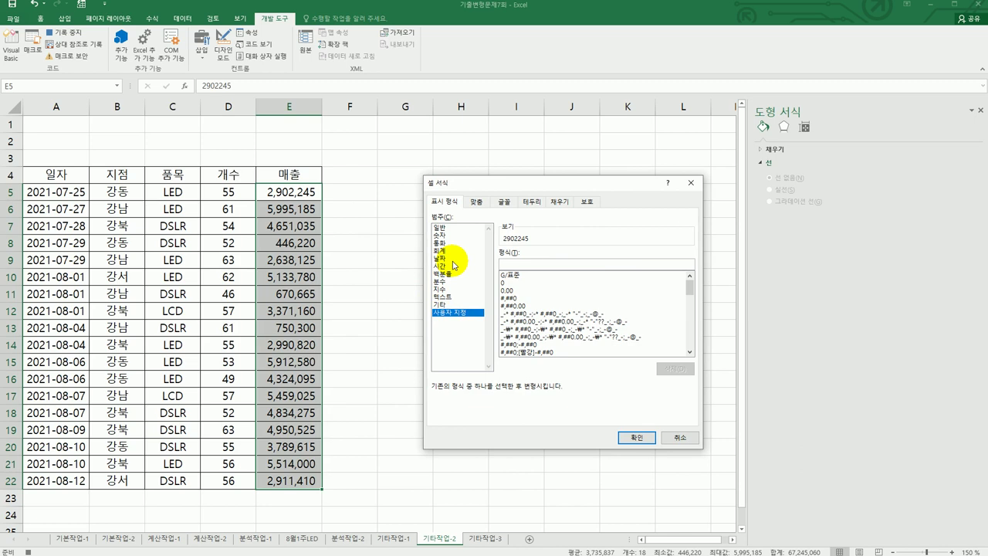
type("[파랑]")
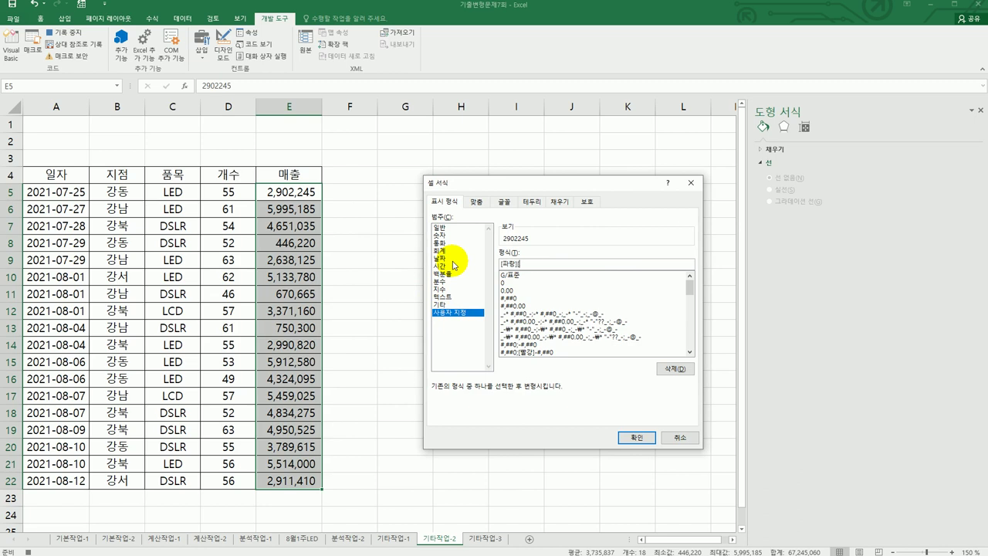
type("[>=5000000]")
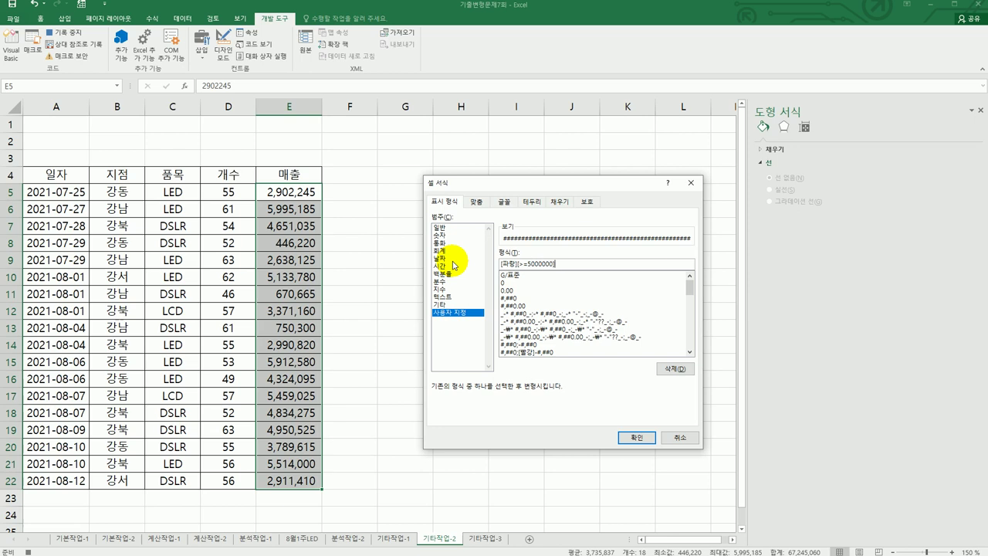
type("#")
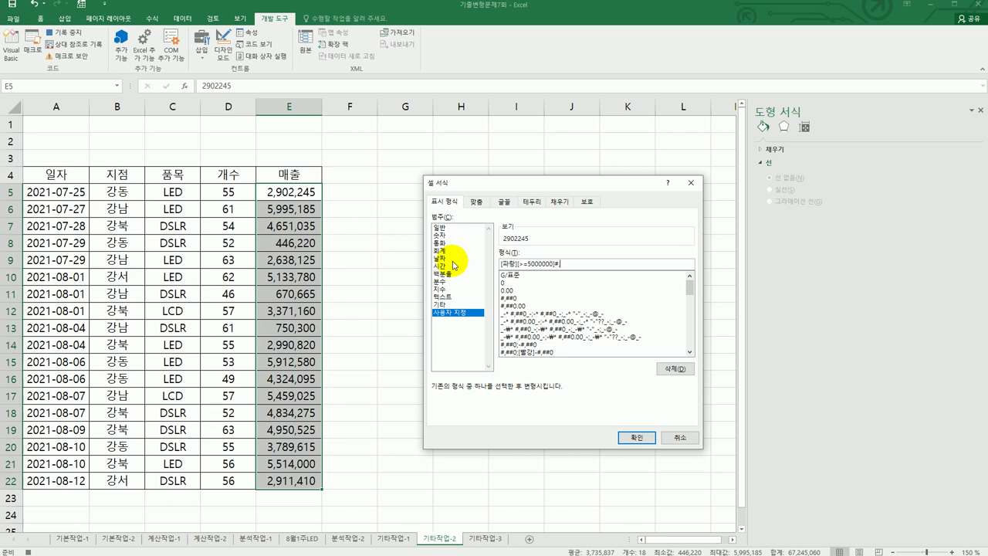
type(",##0;;[ㅃ강][<1000000]")
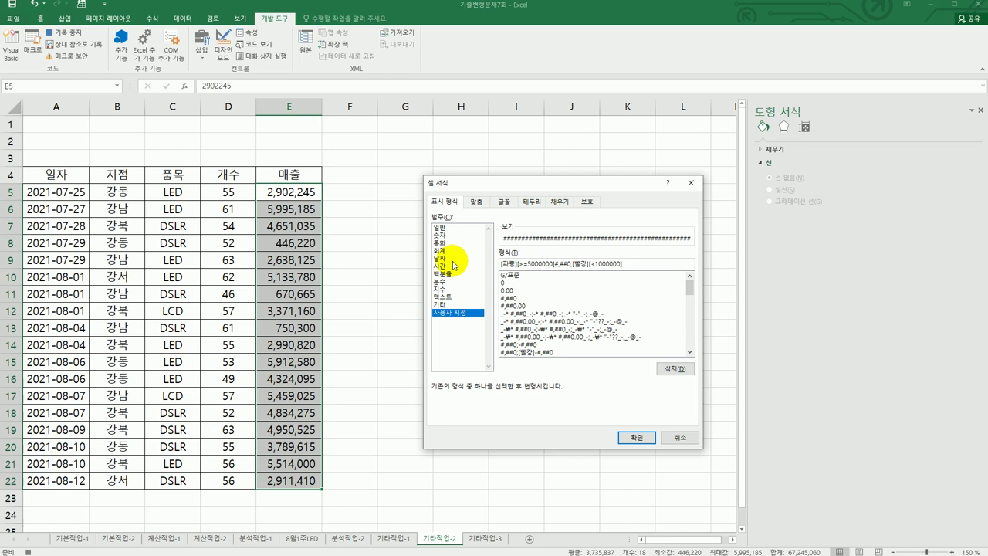
type("#,##0;")
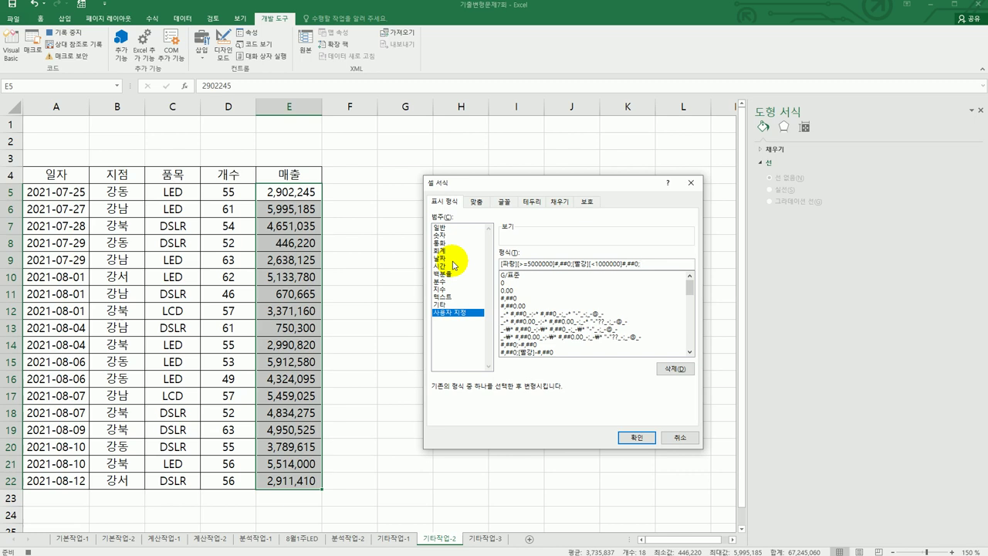
type("#,##0")
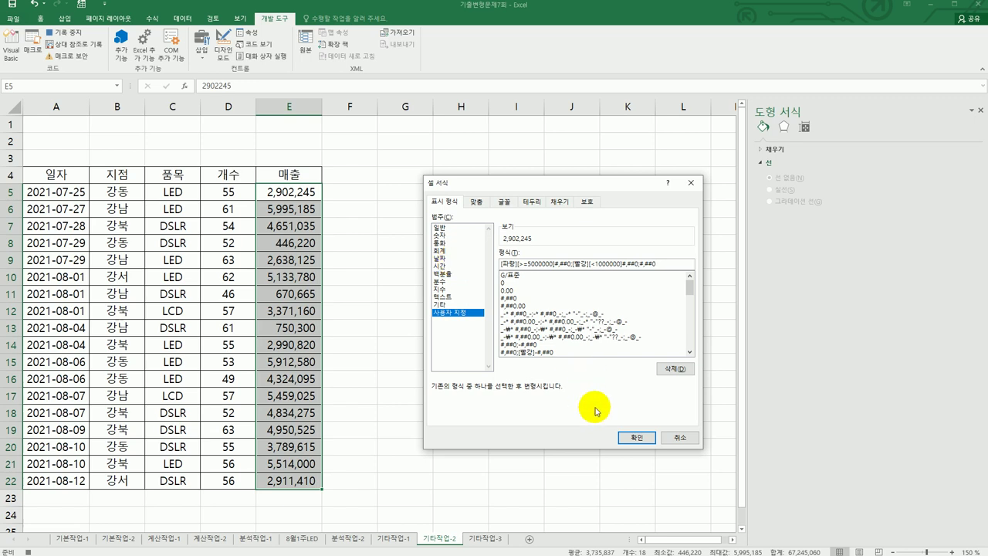
left_click(637, 437)
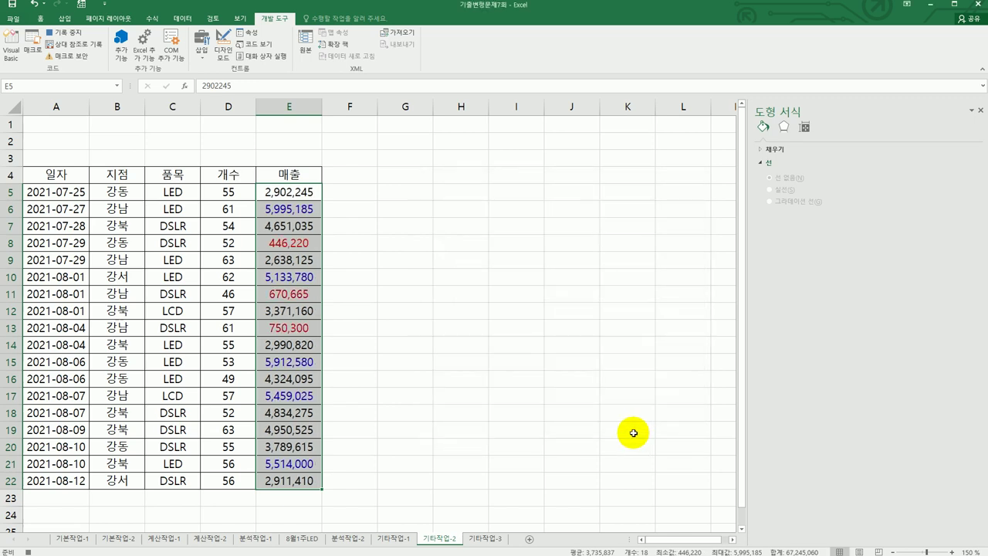
left_click(302, 194)
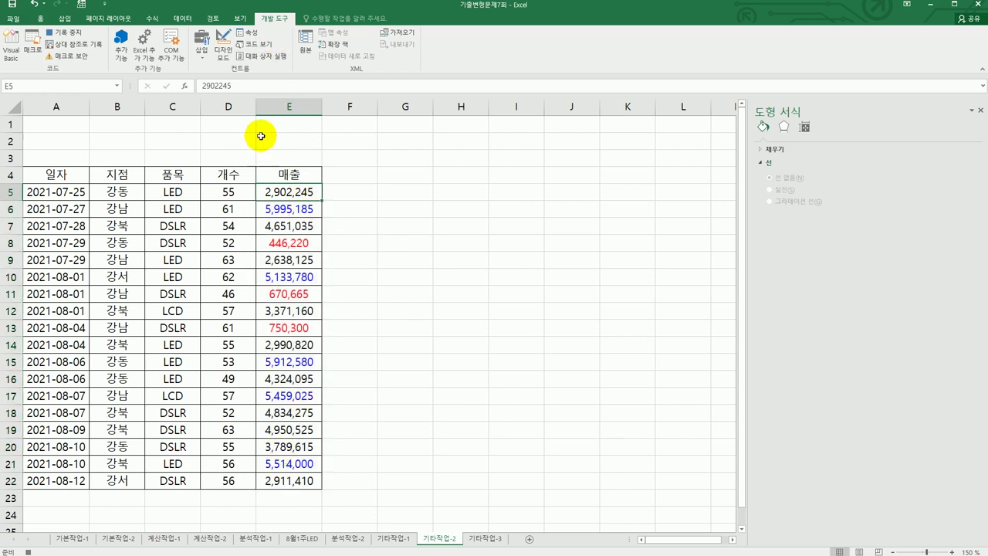
left_click(61, 32)
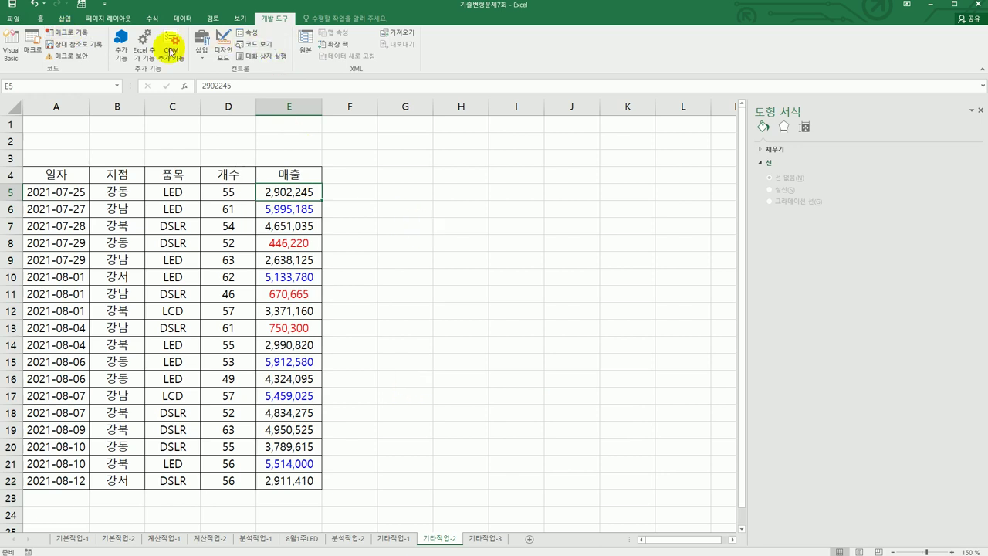
Draw a rectangle shape over cells B1:C2, about 3.81 cm wide and 1.16 cm high, and label it 서식
left_click(66, 18)
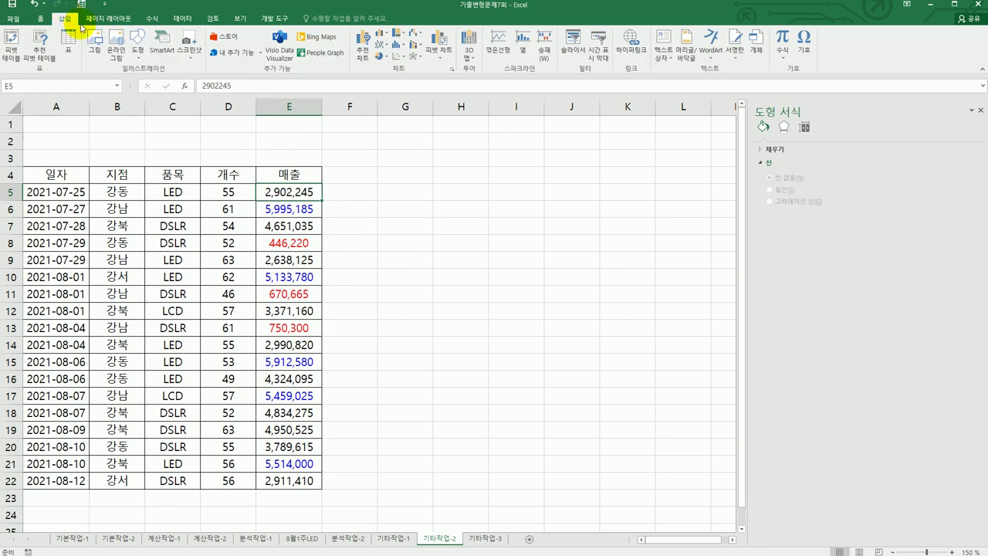
left_click(139, 48)
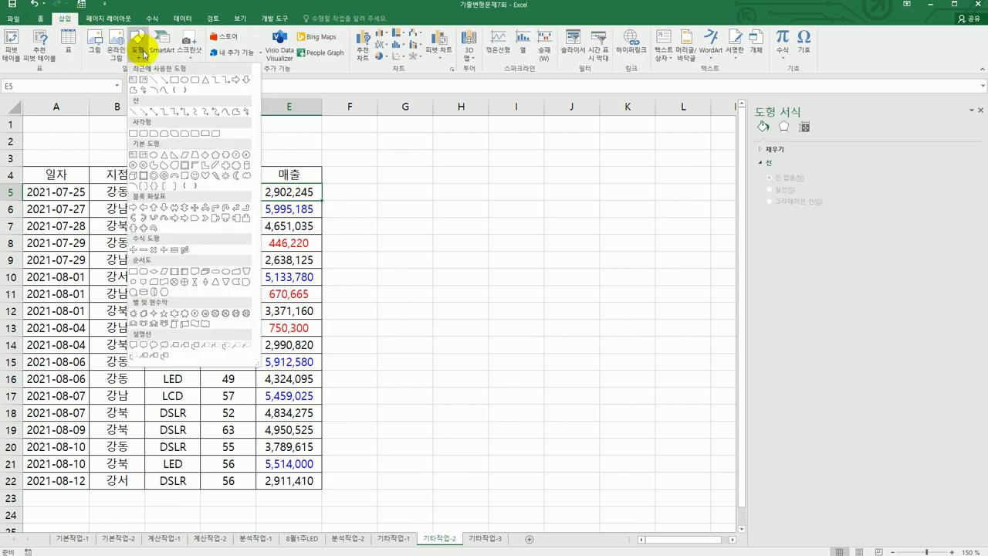
left_click(135, 134)
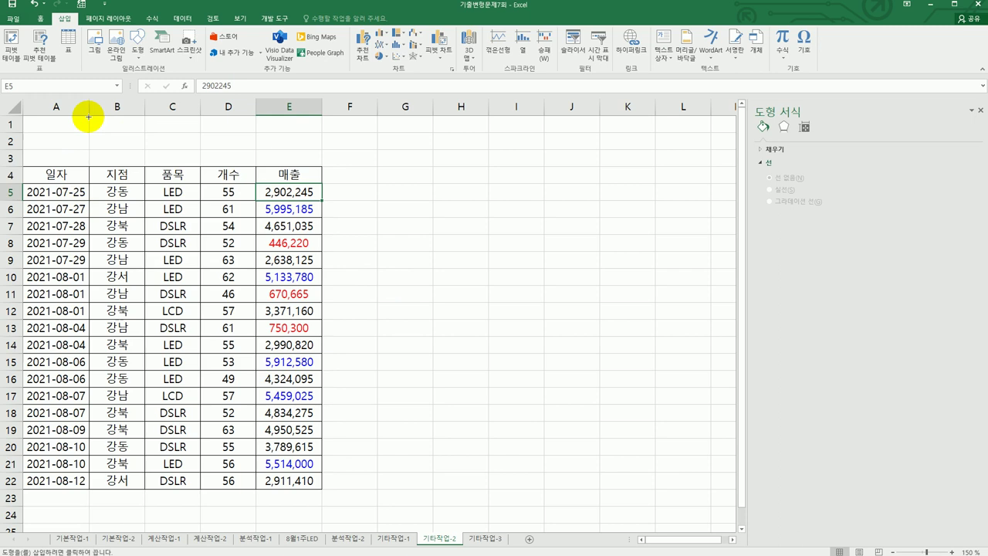
left_click_drag(87, 115, 178, 140)
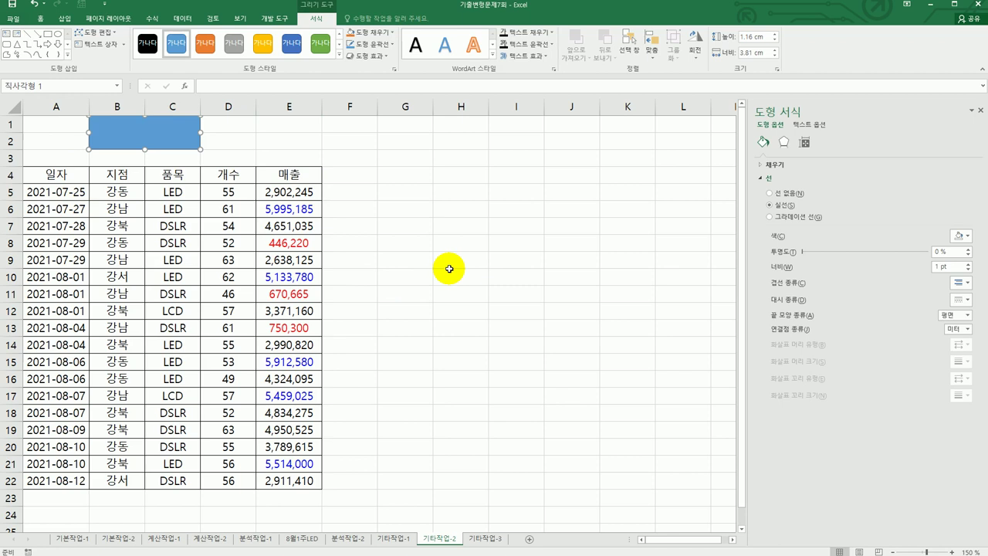
type("서식")
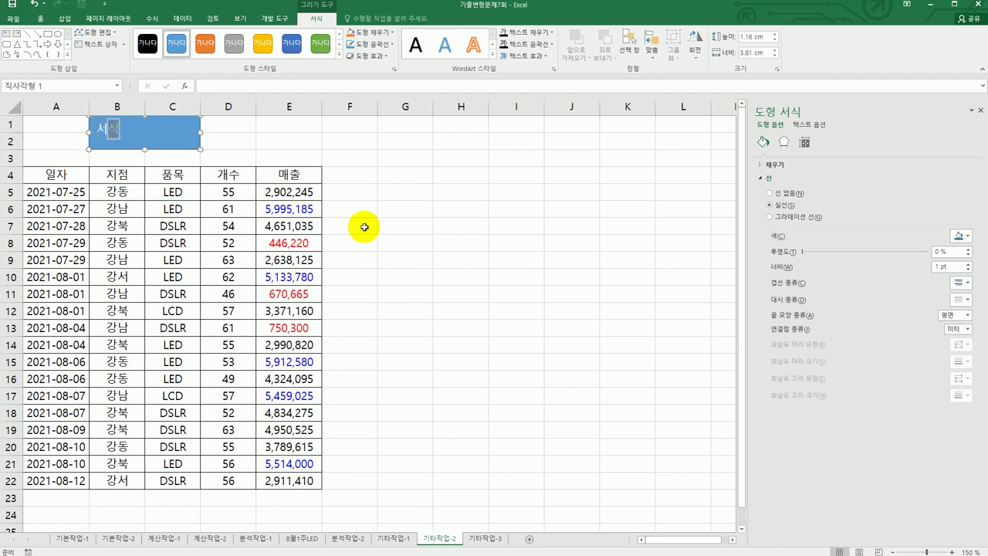
Assign the 서식 macro to the 서식 rectangle and deselect the shape
left_click(176, 139)
right_click(175, 139)
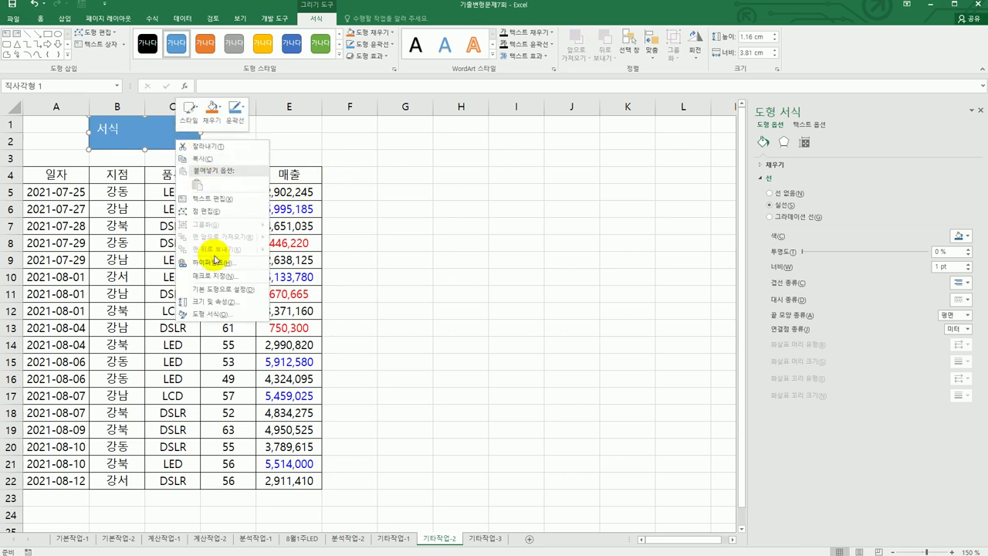
left_click(216, 278)
left_click(135, 208)
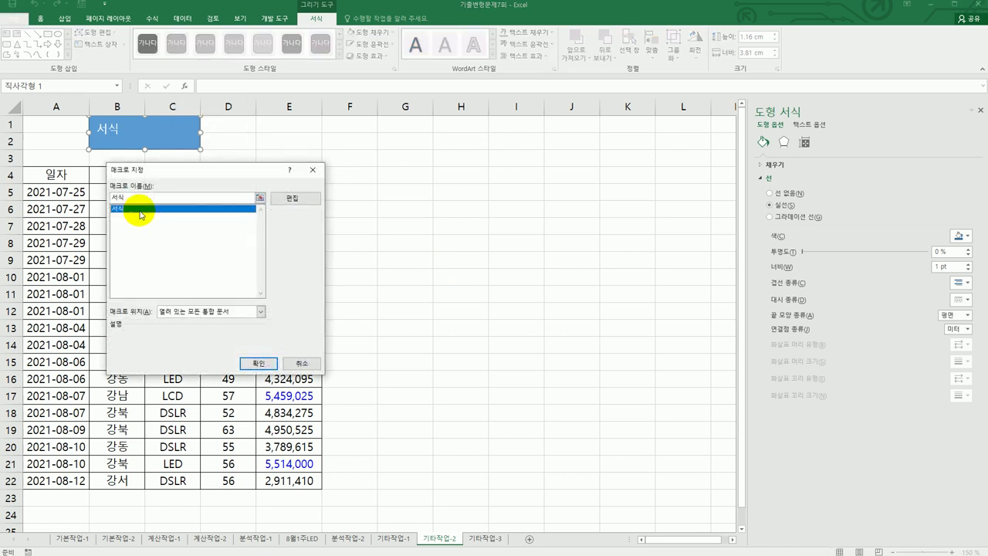
left_click(251, 363)
left_click(509, 437)
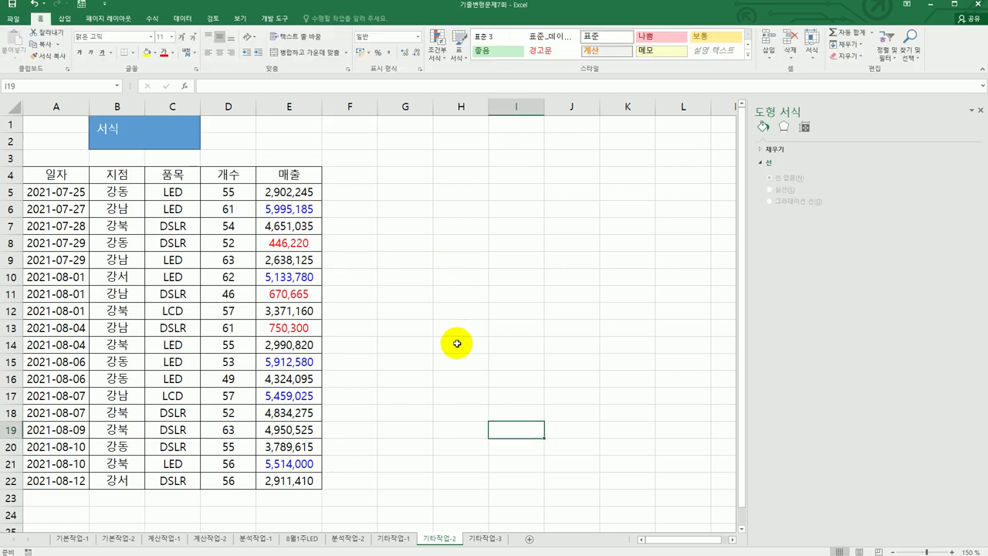
Start recording a macro named 회계 in the current workbook, with an empty cell outside the table selected
left_click(474, 258)
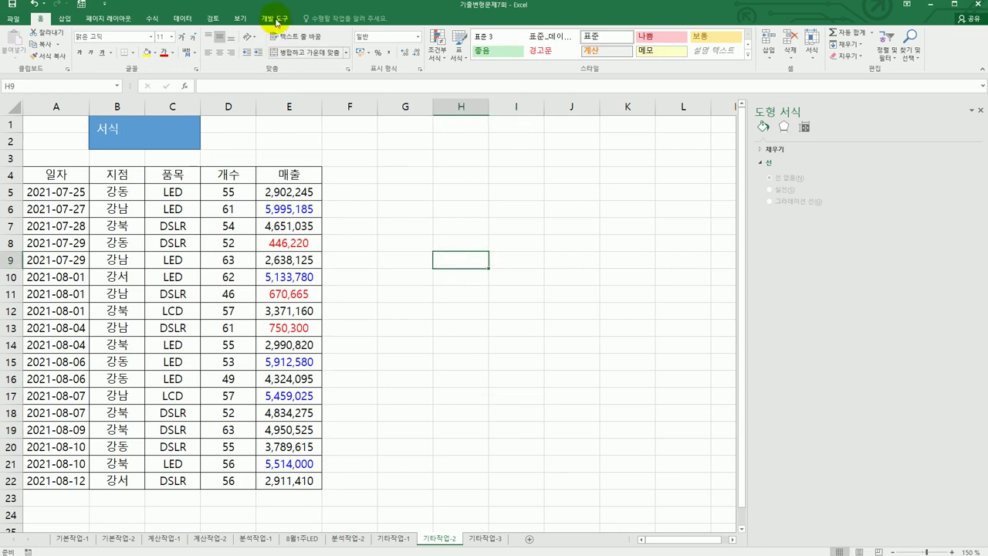
left_click(267, 18)
left_click(68, 32)
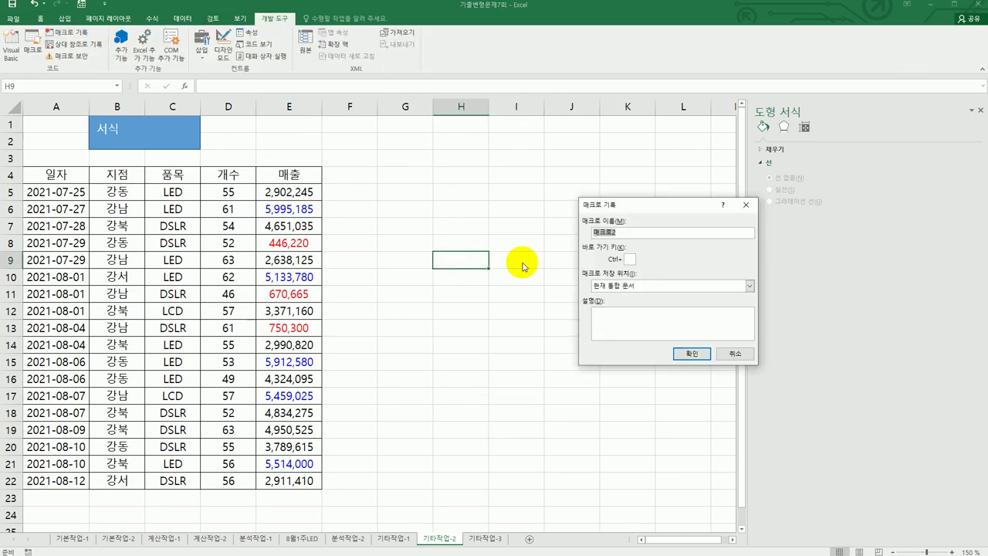
type("서")
type("계")
left_click(691, 354)
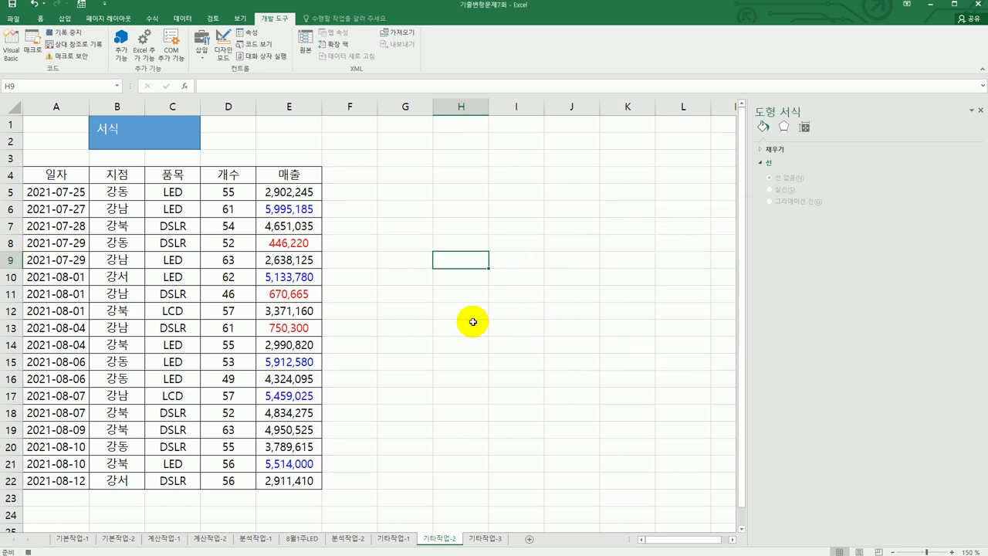
Apply the 회계 number format with no currency symbol to the 매출 values in E5:E22 and stop the macro recording
left_click(305, 196)
left_click_drag(306, 196, 299, 480)
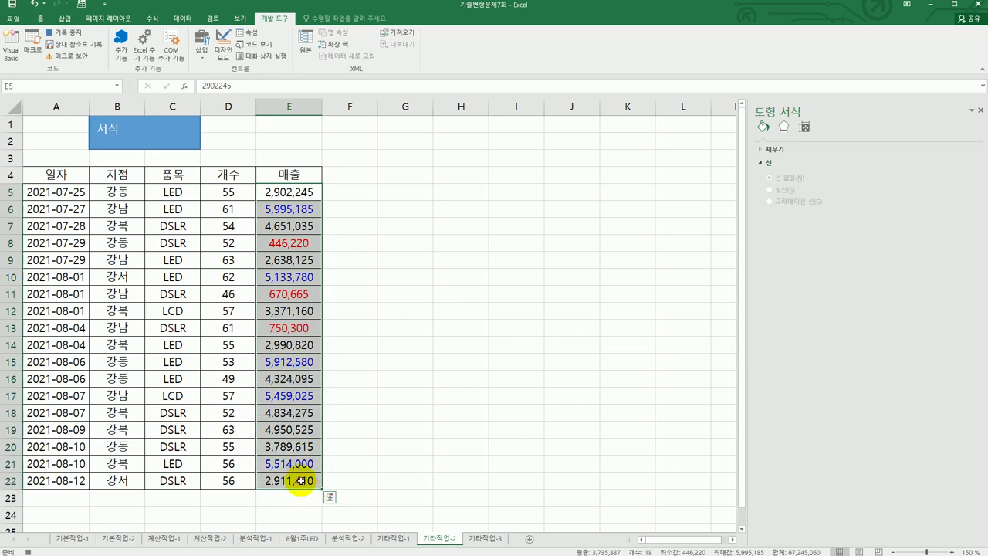
right_click(291, 270)
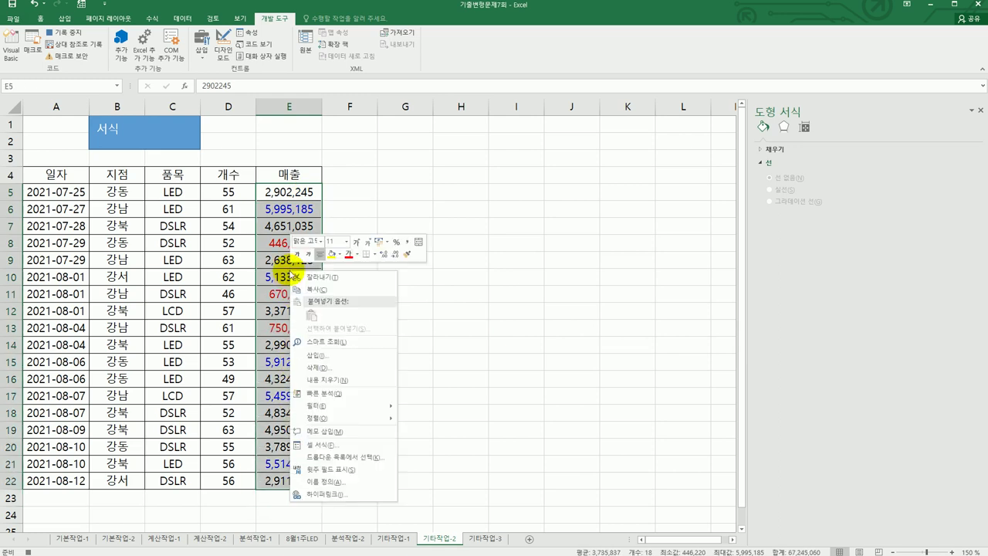
left_click(330, 446)
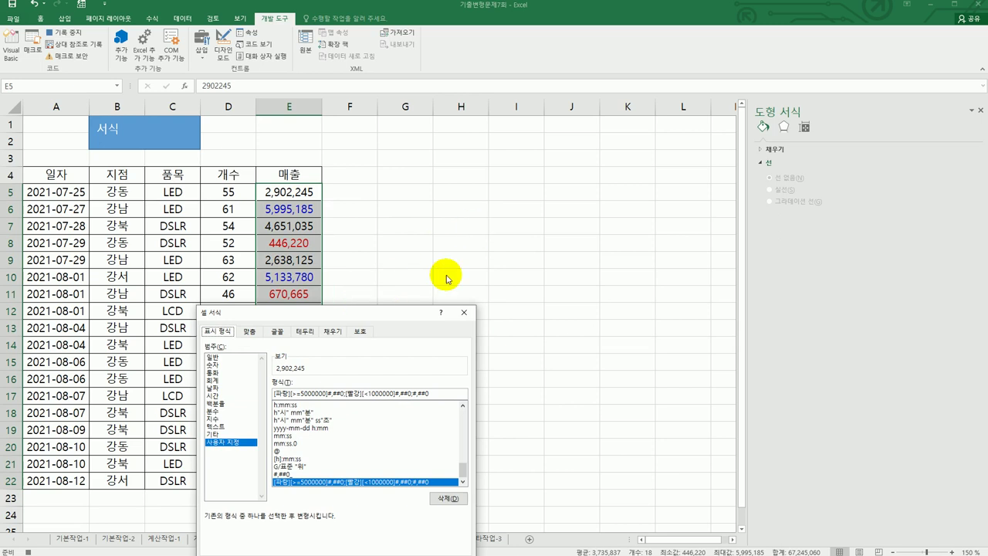
left_click_drag(393, 313, 595, 117)
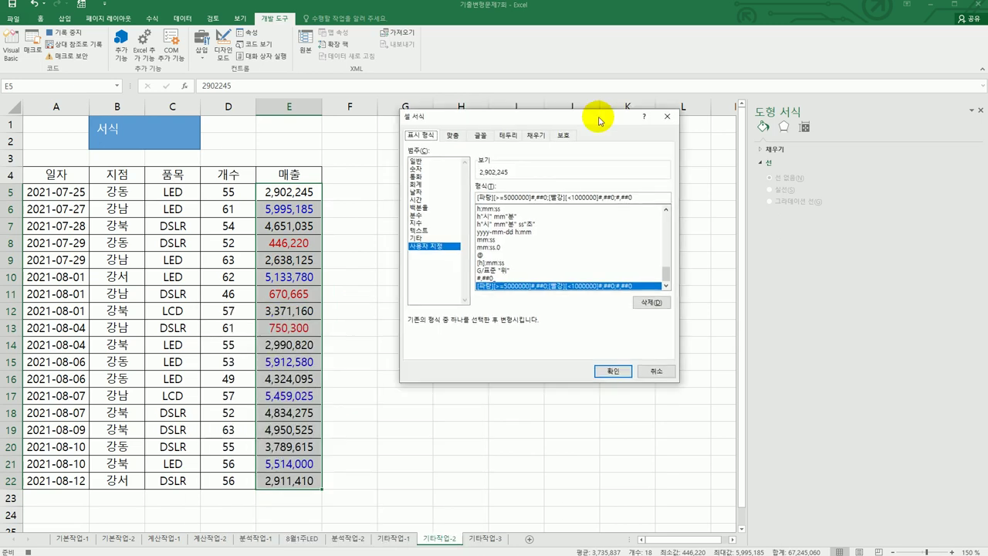
left_click(425, 193)
left_click(427, 185)
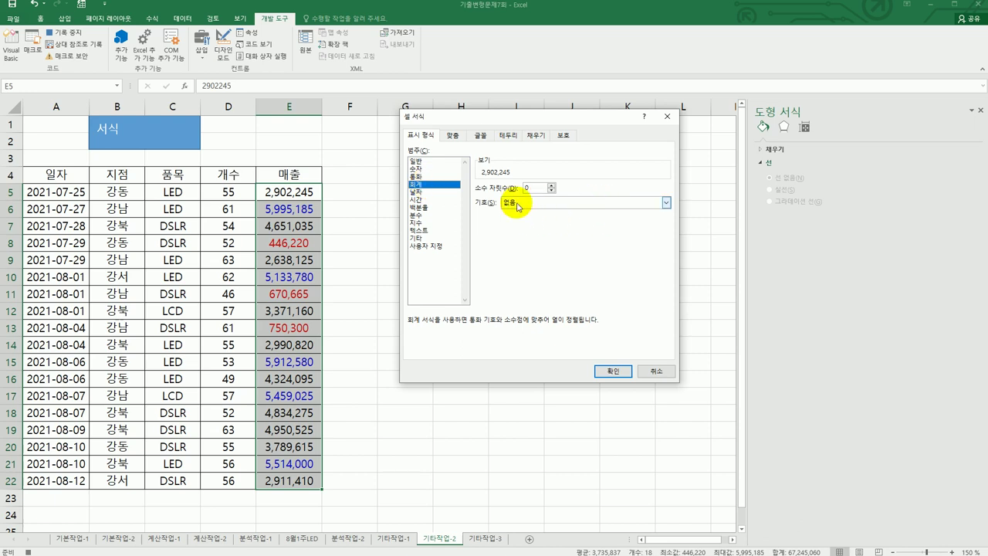
left_click(614, 371)
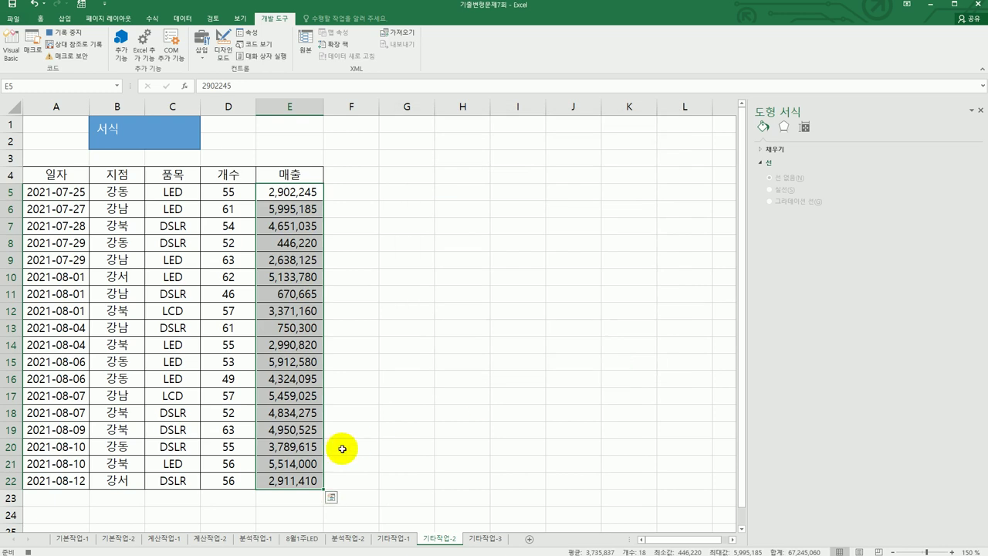
left_click(309, 479)
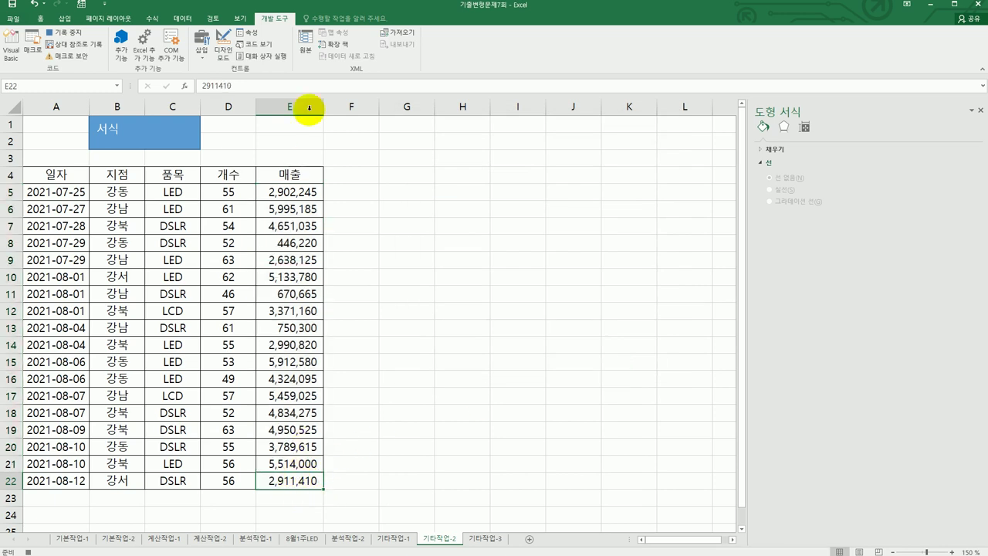
left_click(56, 33)
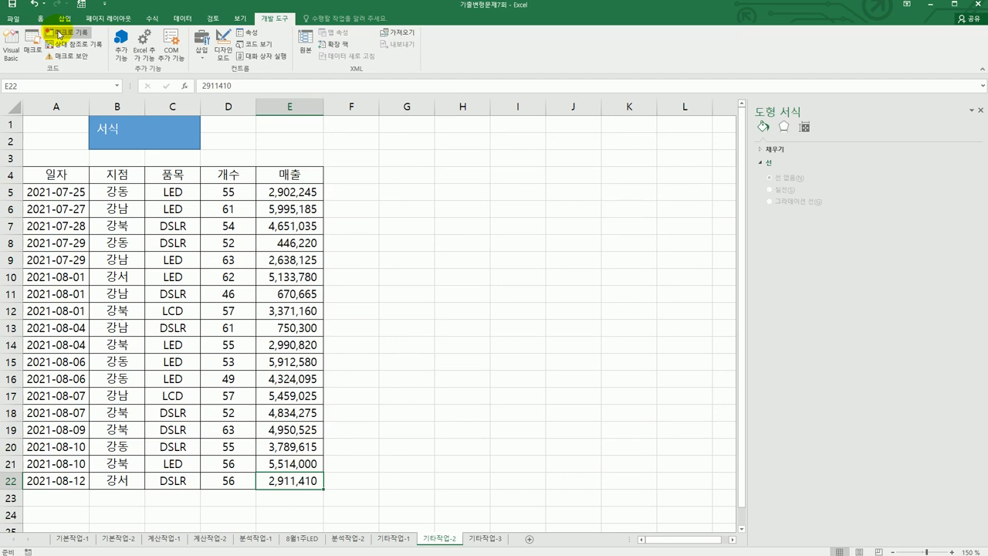
Draw a second rectangle over cells D1:E2, about 4.22 cm wide and 1.16 cm high, and label it 회계
left_click(65, 18)
left_click(139, 52)
left_click(135, 135)
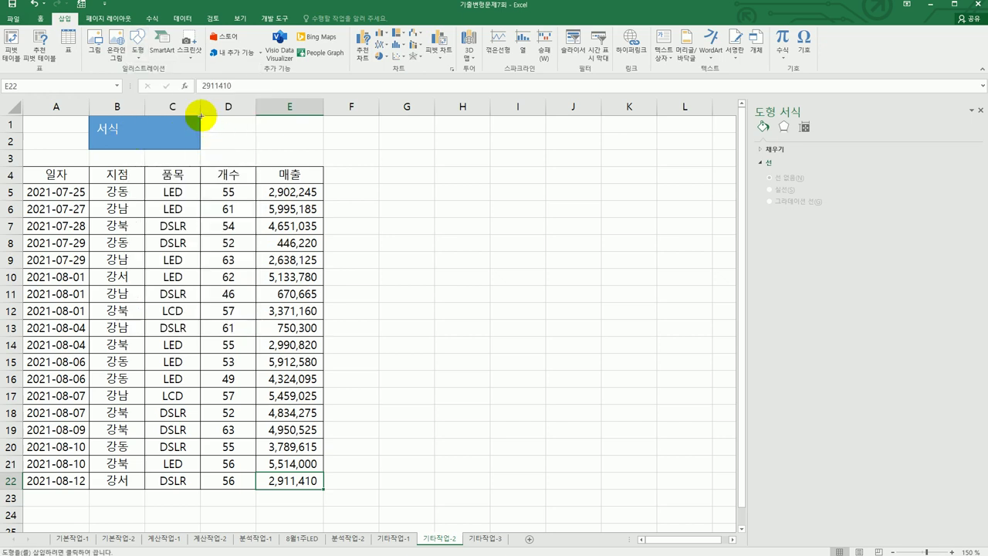
left_click_drag(201, 116, 297, 154)
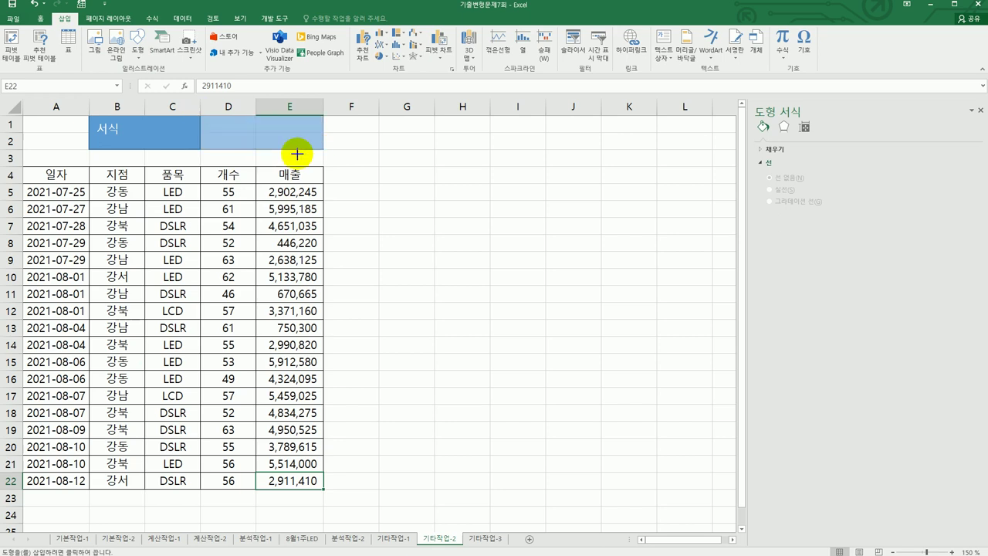
left_click_drag(297, 155, 297, 154)
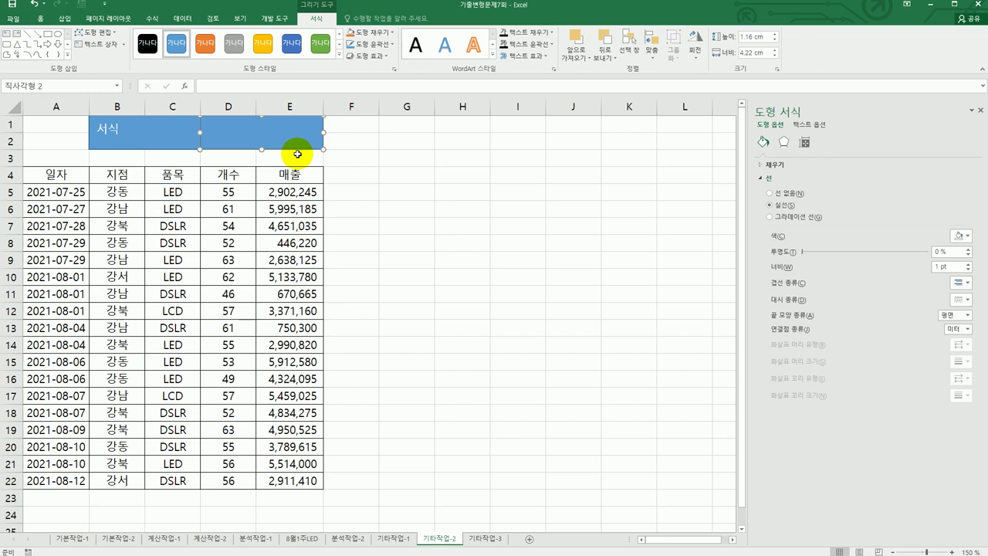
type("회계")
Assign the 회계 macro to the 회계 rectangle and deselect the shape
right_click(295, 134)
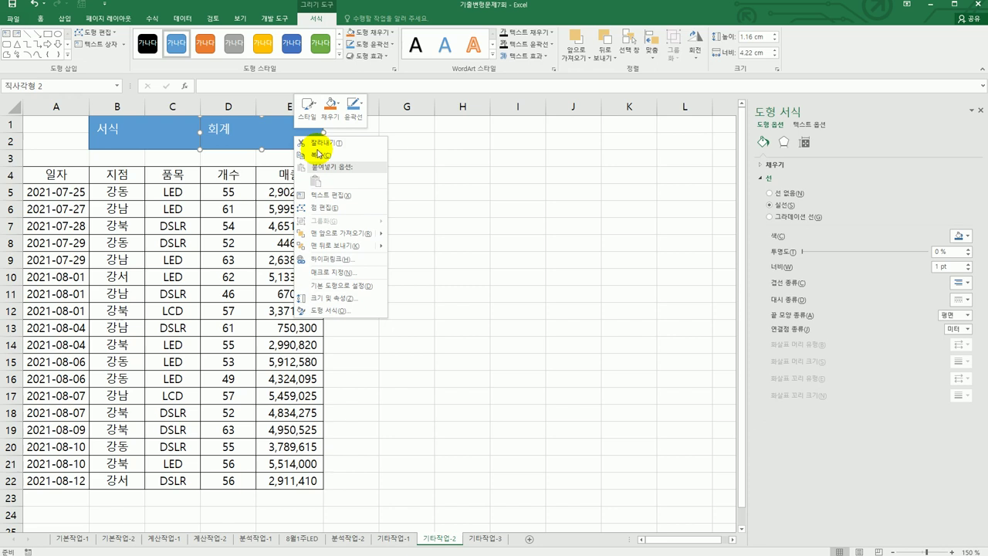
left_click(352, 269)
left_click(261, 211)
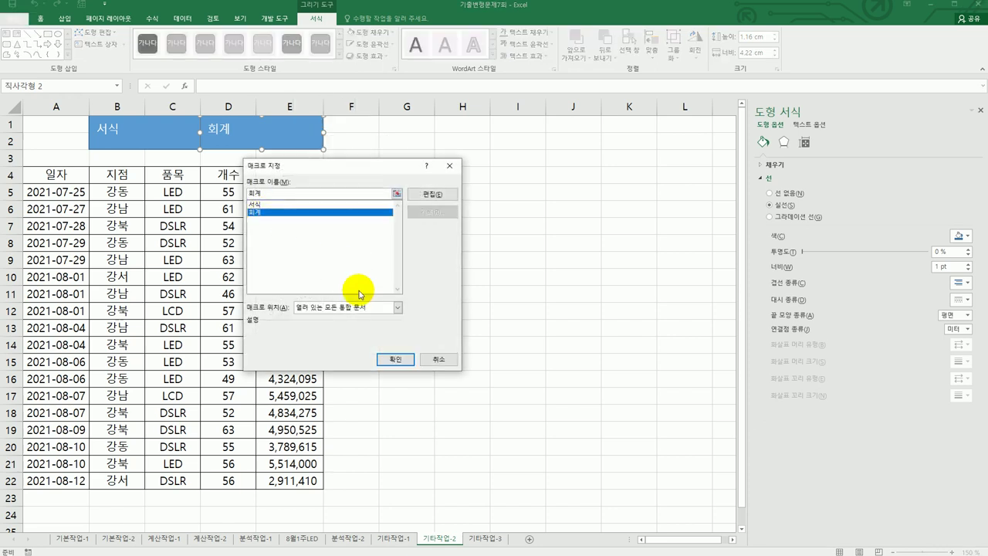
left_click(392, 360)
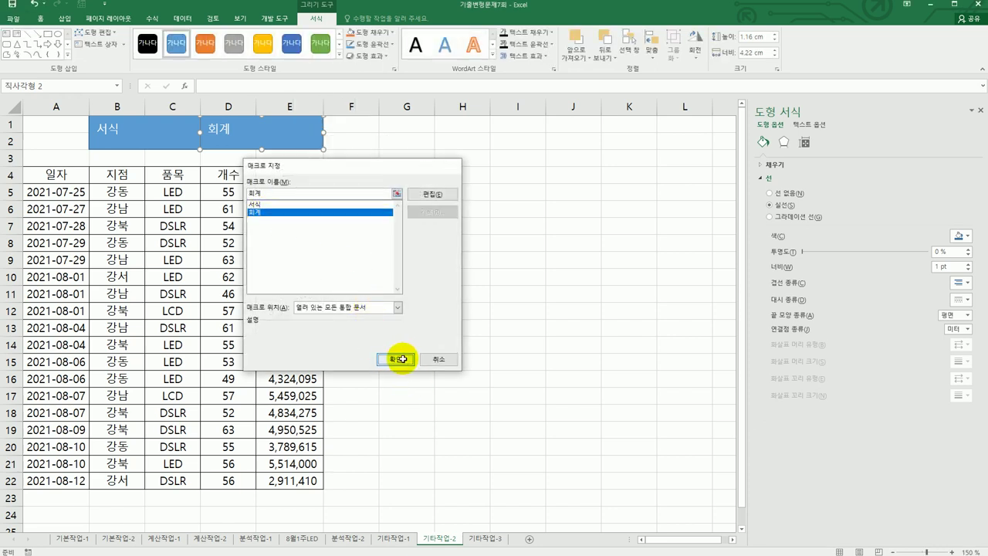
left_click(487, 351)
Test the 서식 and 회계 macros by running each from its rectangle, and close the 도형 서식 pane
left_click(159, 128)
left_click(240, 137)
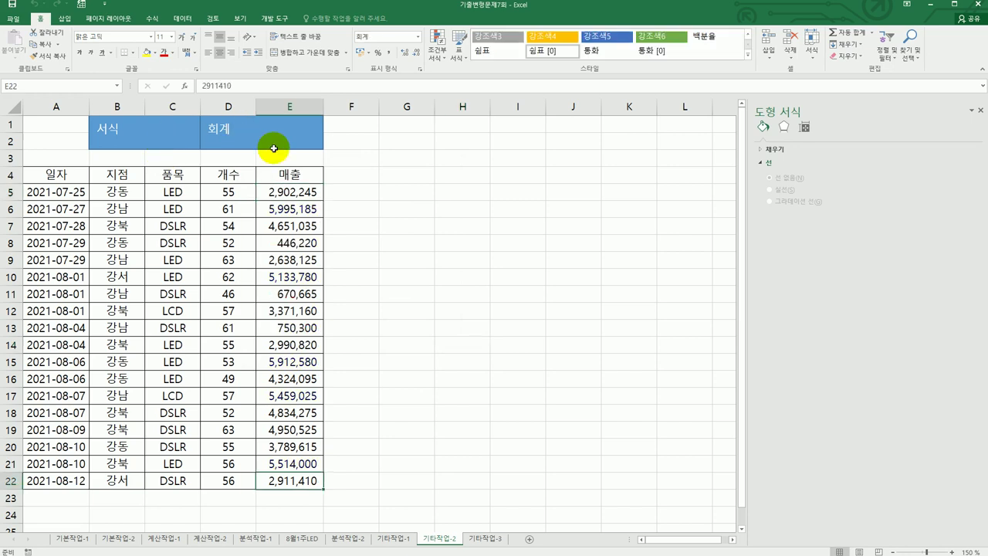
left_click(385, 223)
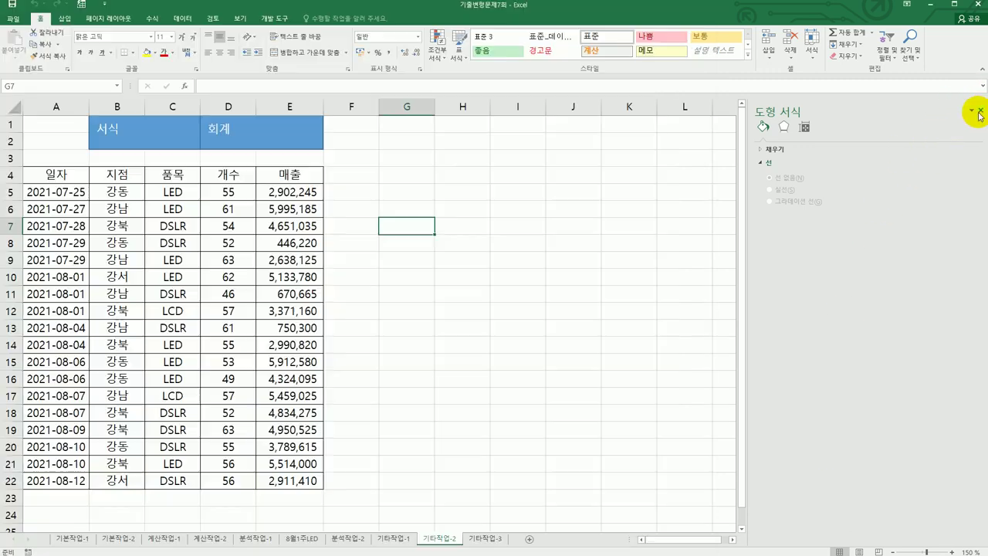
left_click(981, 113)
On the 기타작업-3 sheet, turn on design mode and open the click procedure of the 매출입력 button
left_click(496, 539)
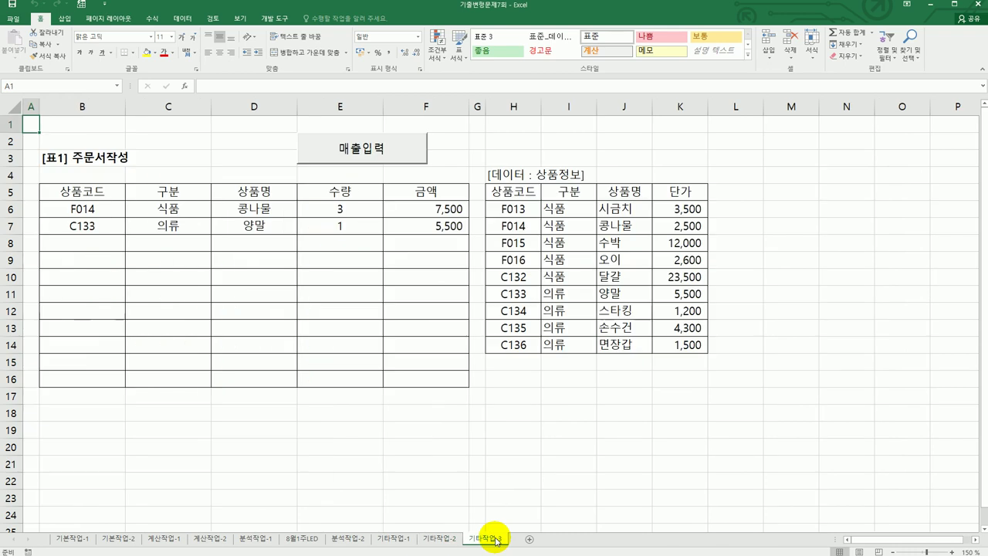
left_click(612, 494)
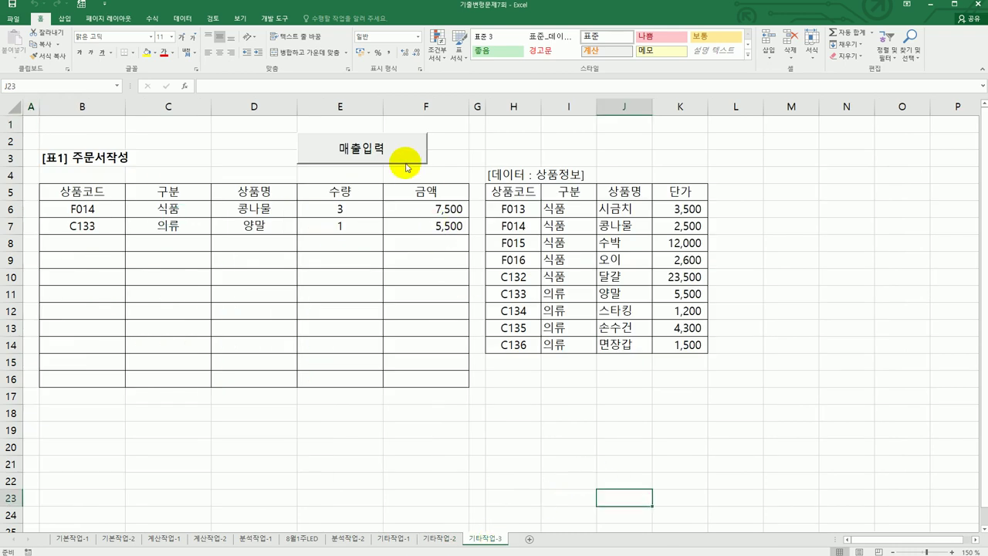
left_click(271, 18)
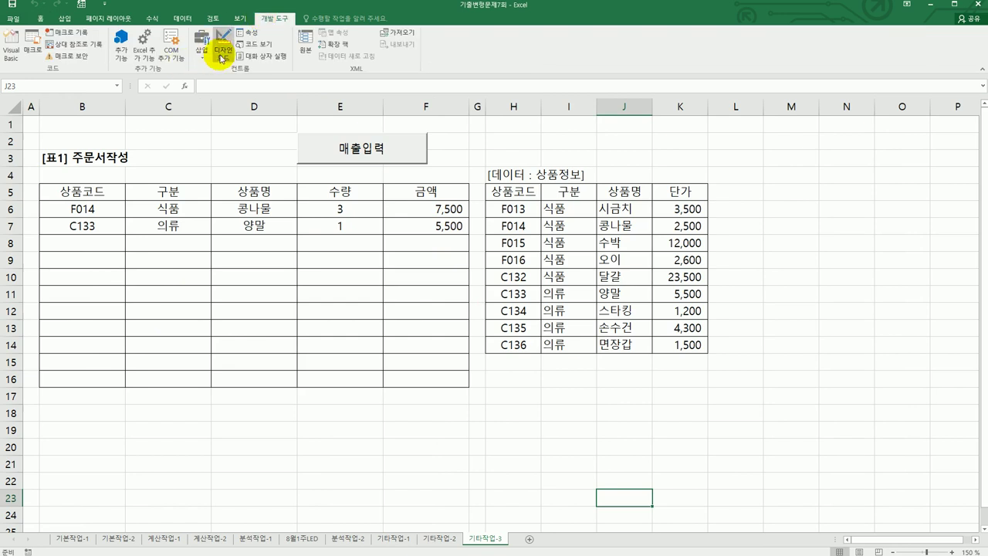
left_click(222, 58)
left_click(376, 151)
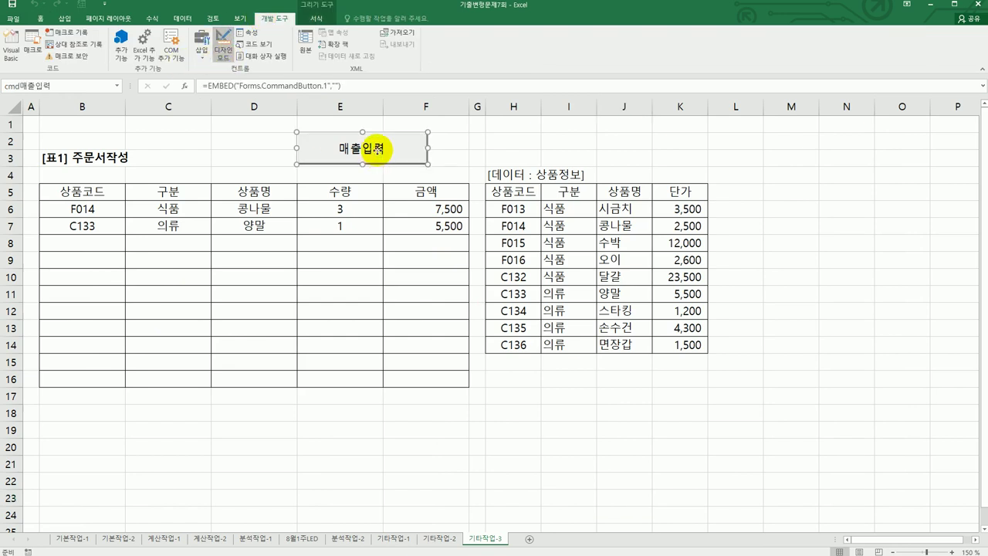
double_click(379, 151)
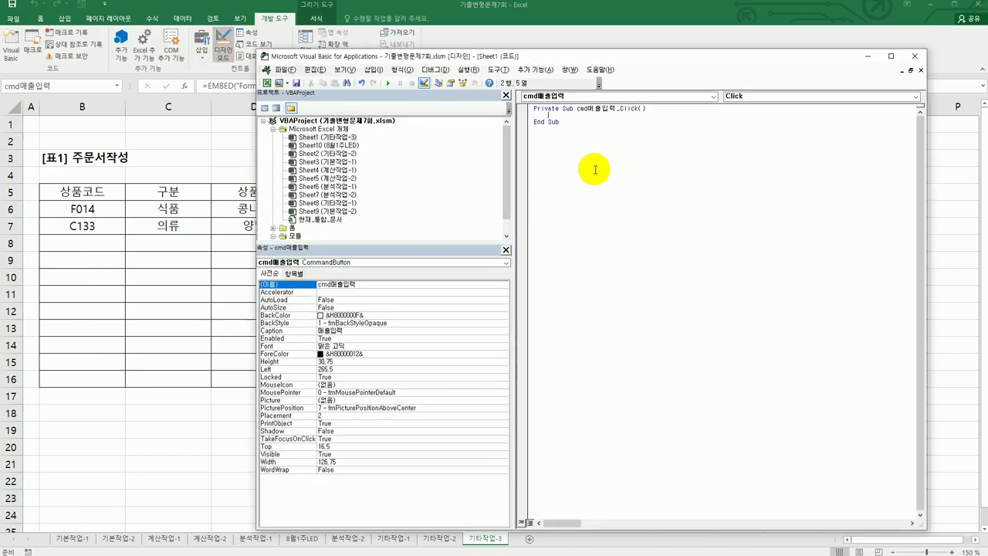
Add 매출입력.Show to the button's click procedure and open the 매출입력 user form in design view
type("매출입력.sh")
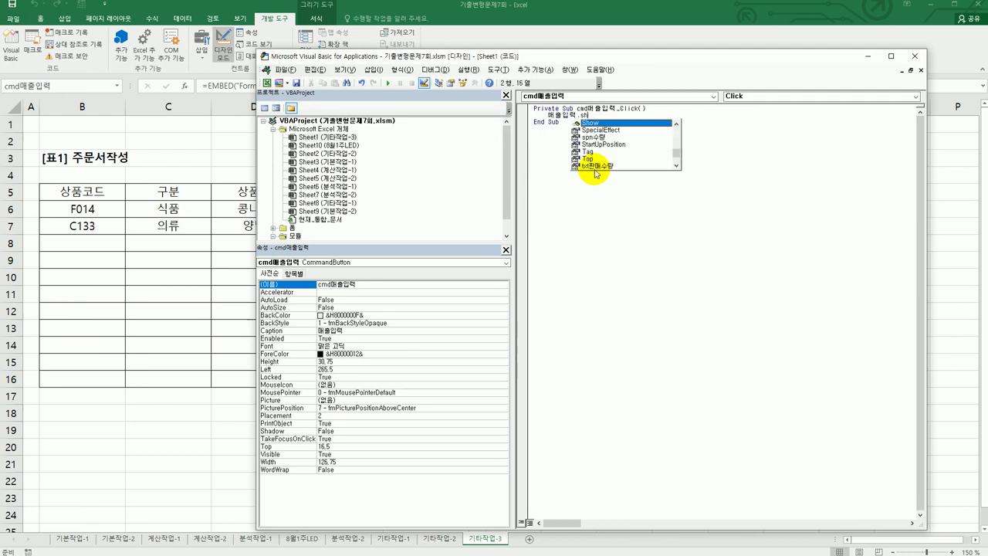
type("o")
key("Tab")
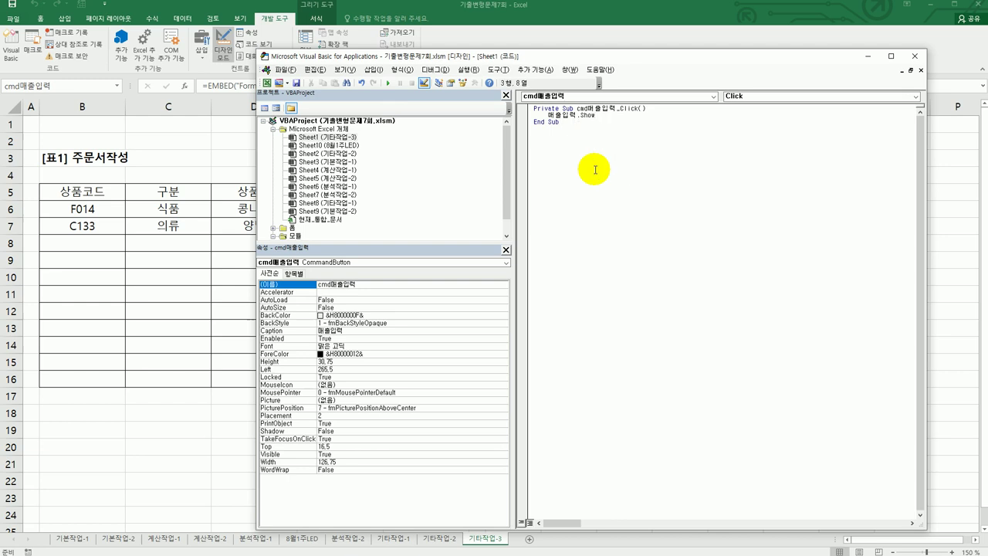
double_click(283, 229)
double_click(307, 235)
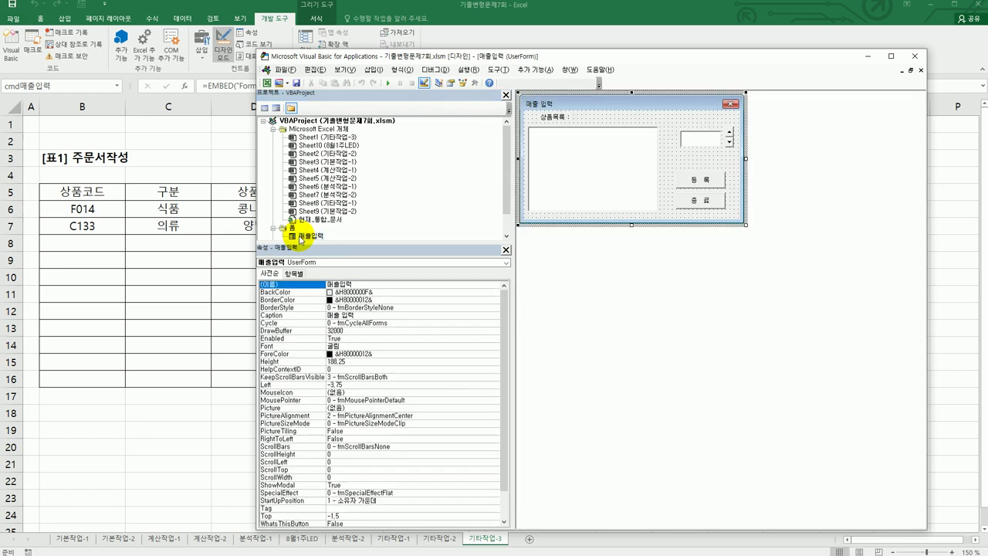
In the 매출입력 form's UserForm_Click procedure, set lst품목.RowSource to "H5:K14", checking the product data range on the sheet
left_click(265, 108)
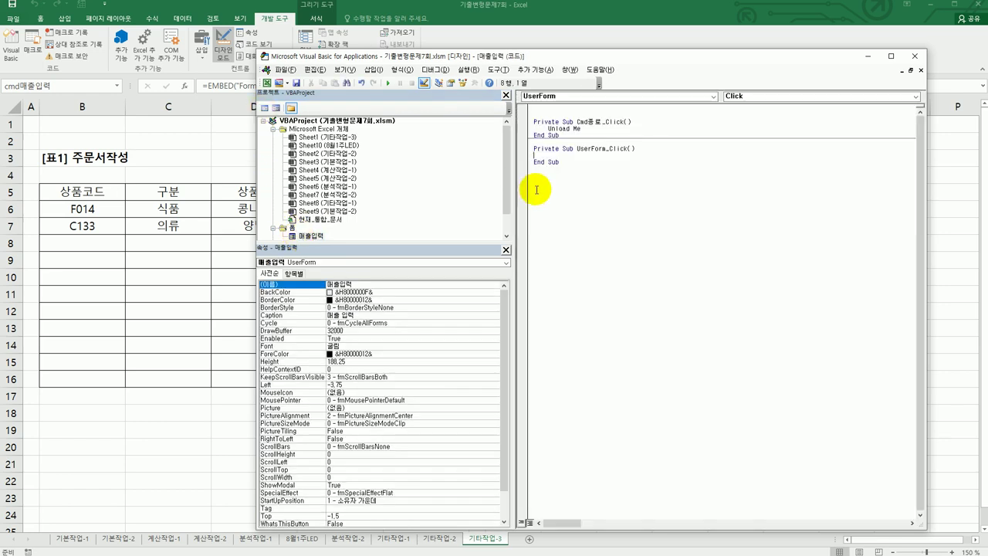
key("Tab")
type("lst종목.RowSource")
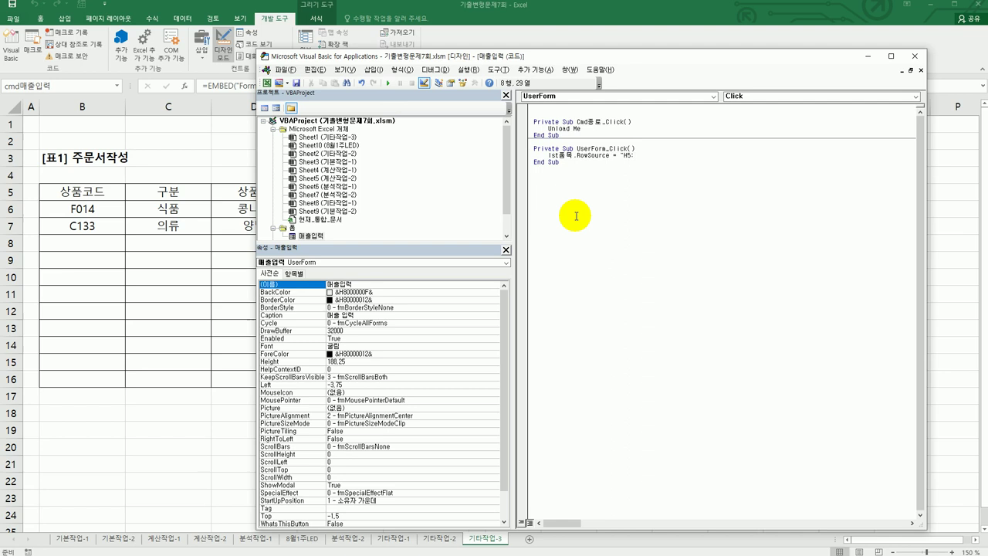
type("1")
key("Return")
left_click(147, 153)
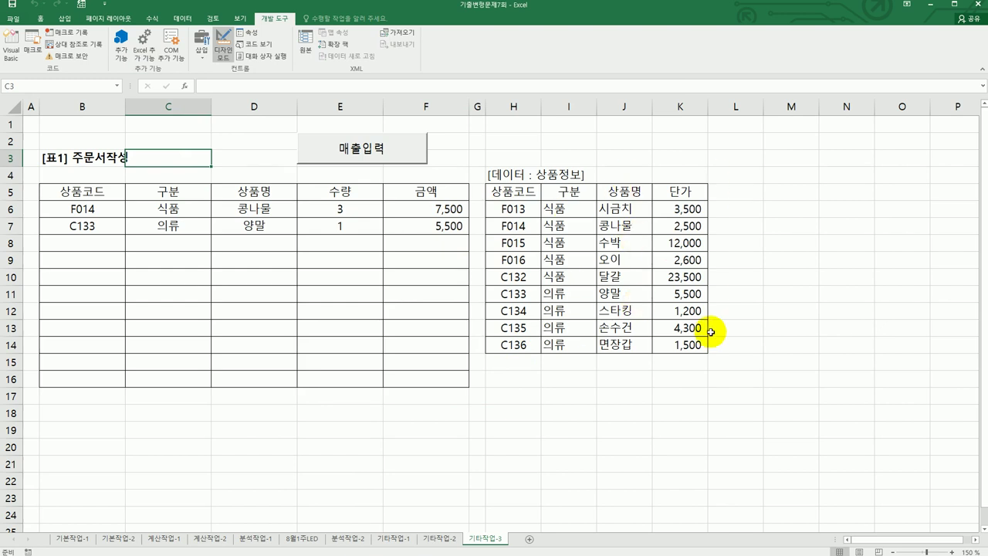
left_click(10, 48)
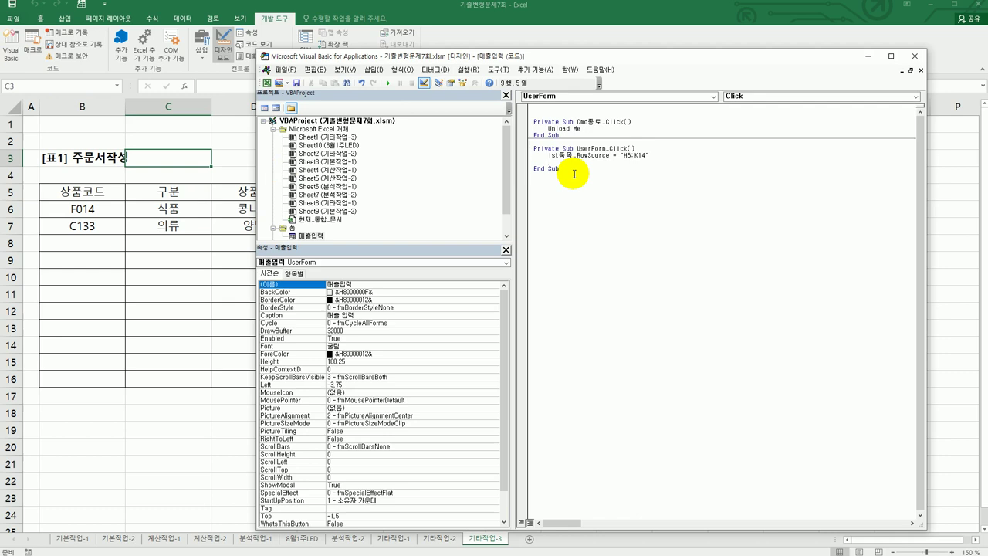
Check the list box's properties on the form and add lst품목.ColumnCount = 4 below the RowSource line in UserForm_Click
double_click(302, 235)
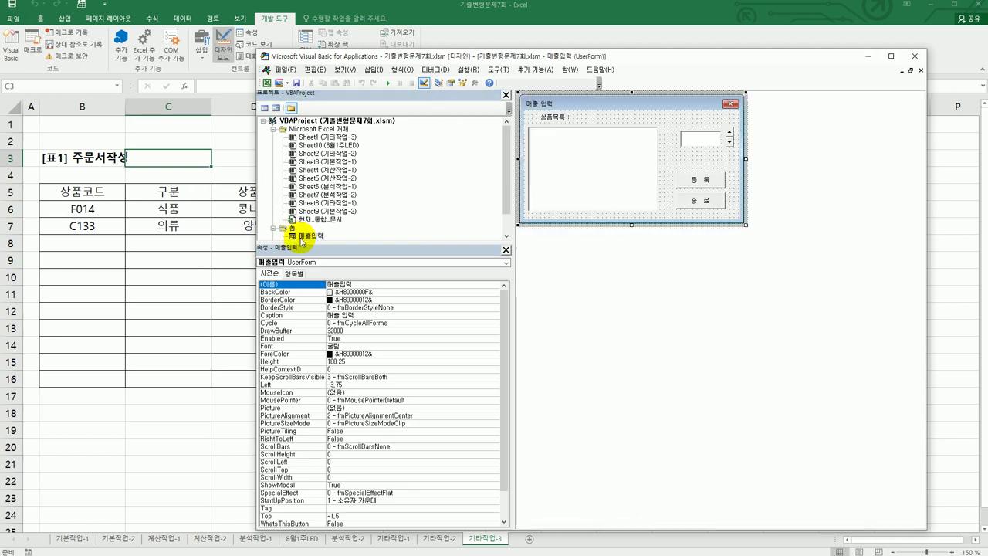
left_click(581, 194)
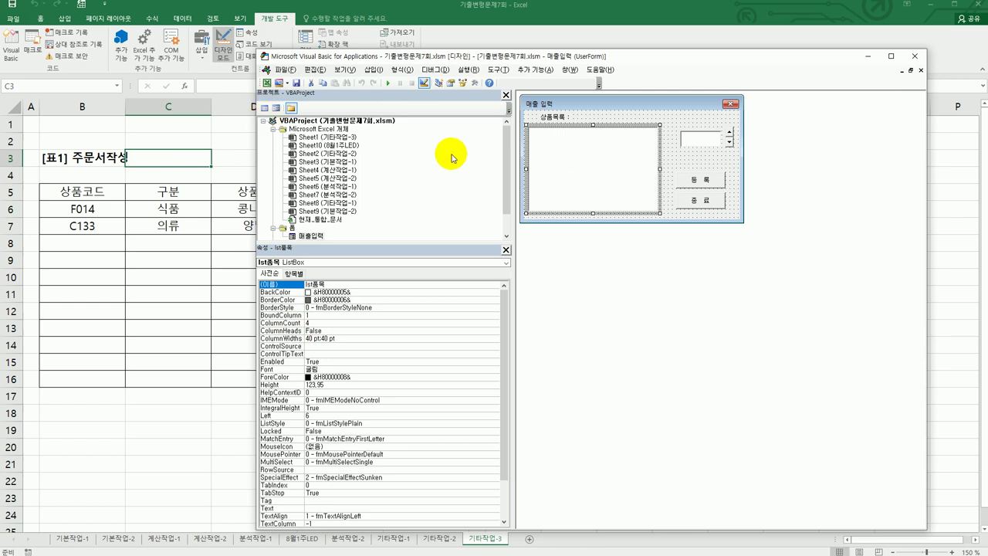
left_click(264, 108)
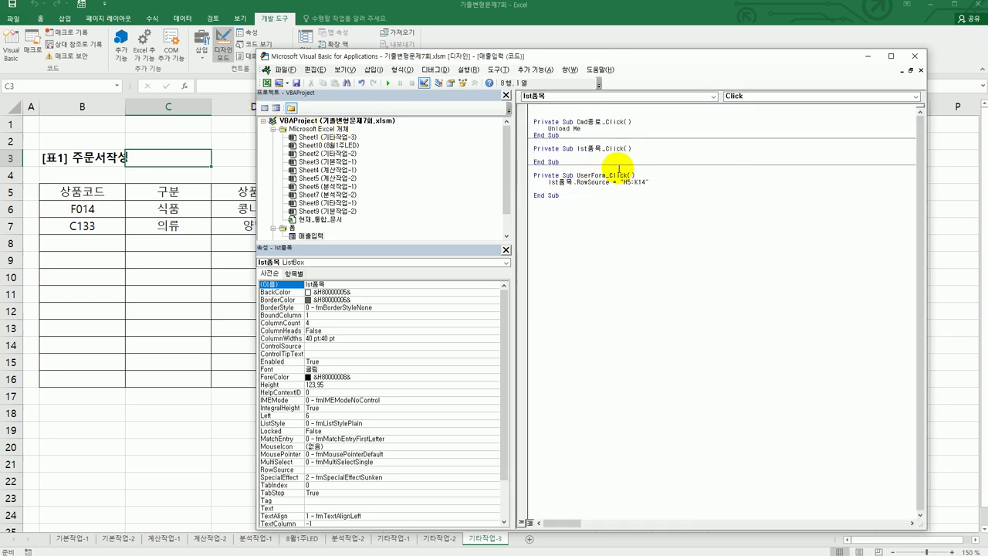
left_click(667, 184)
key("Return")
type("lst품목")
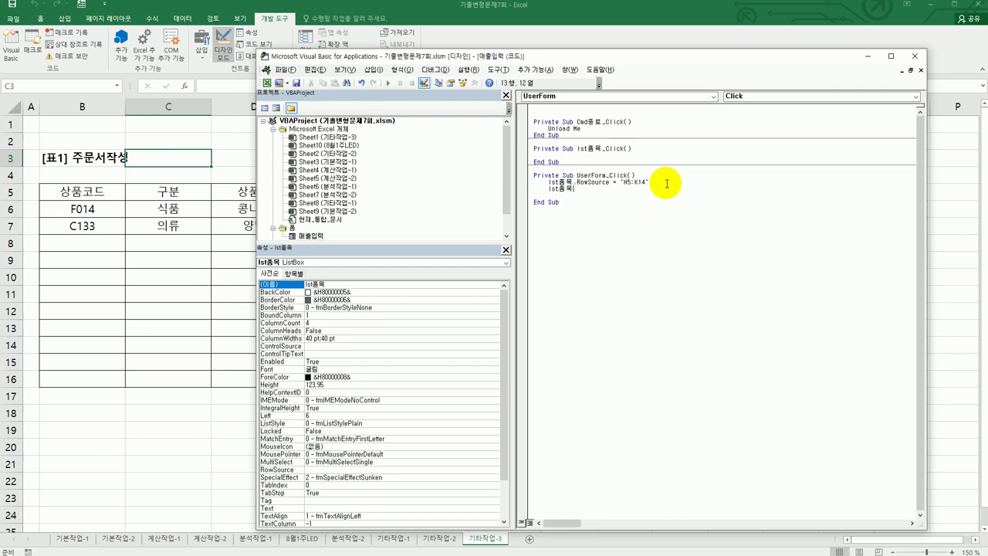
type(".cl")
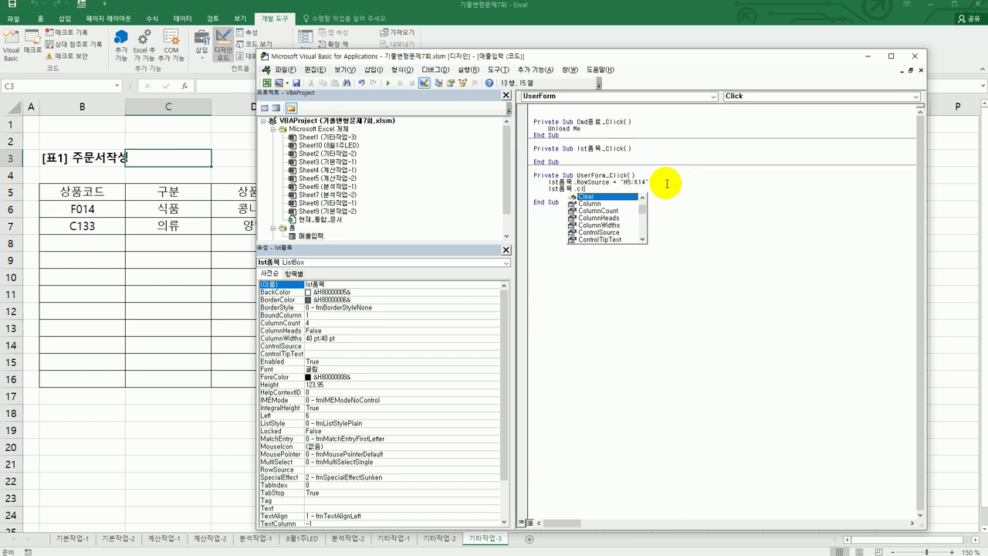
key("Down")
key("Down")
type("= ")
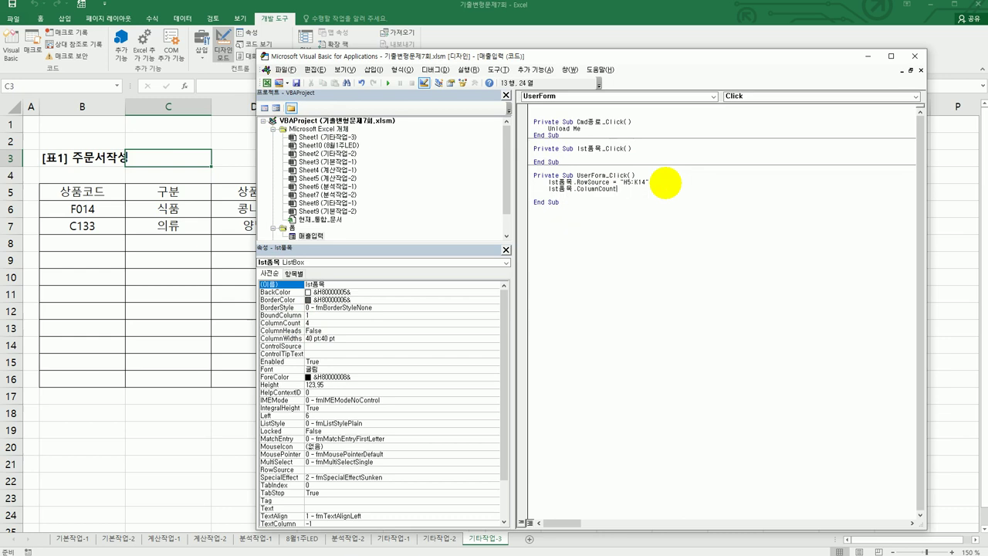
type("4")
key("Return")
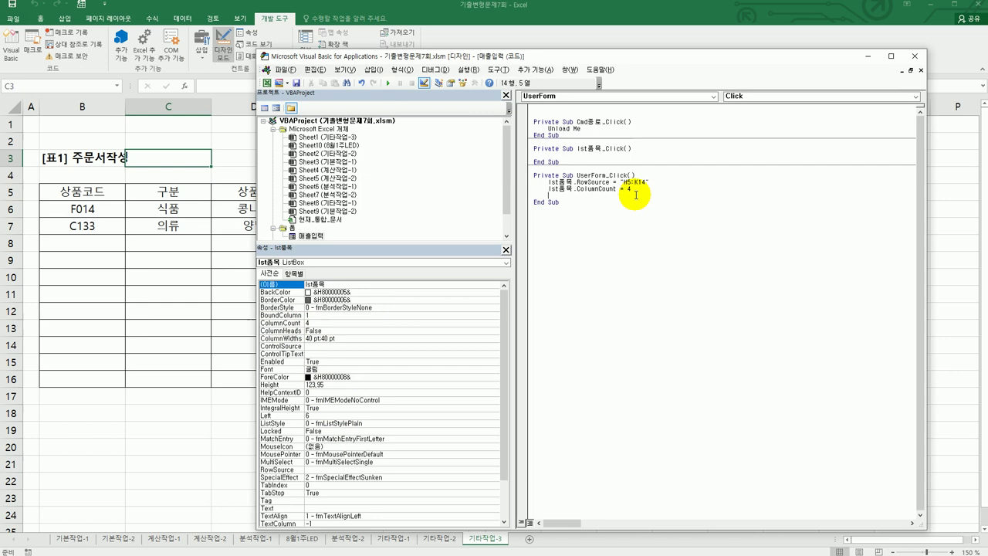
Check the names of the spin button and text box, and write txt판매수량 = spn수량.Value in the spn수량_Change procedure
double_click(309, 235)
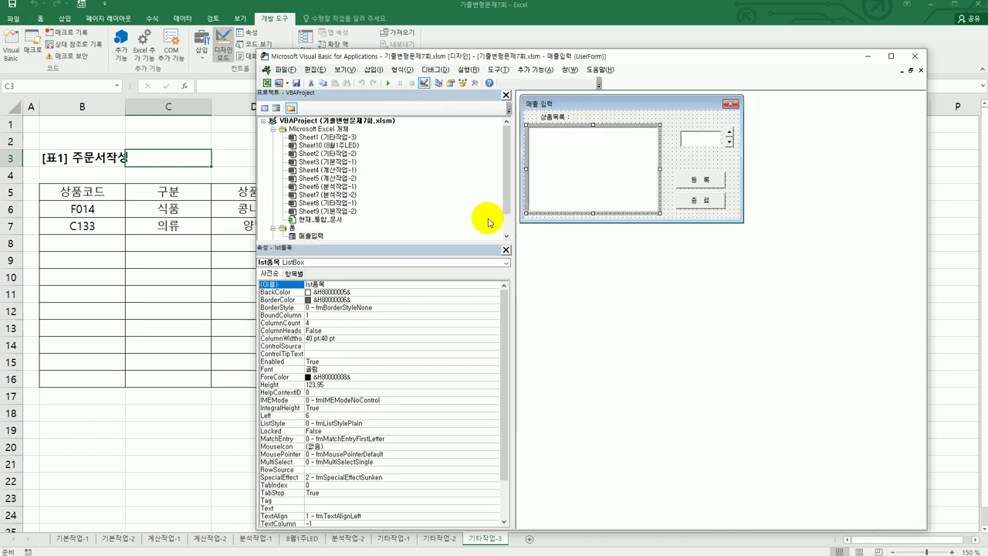
left_click(730, 138)
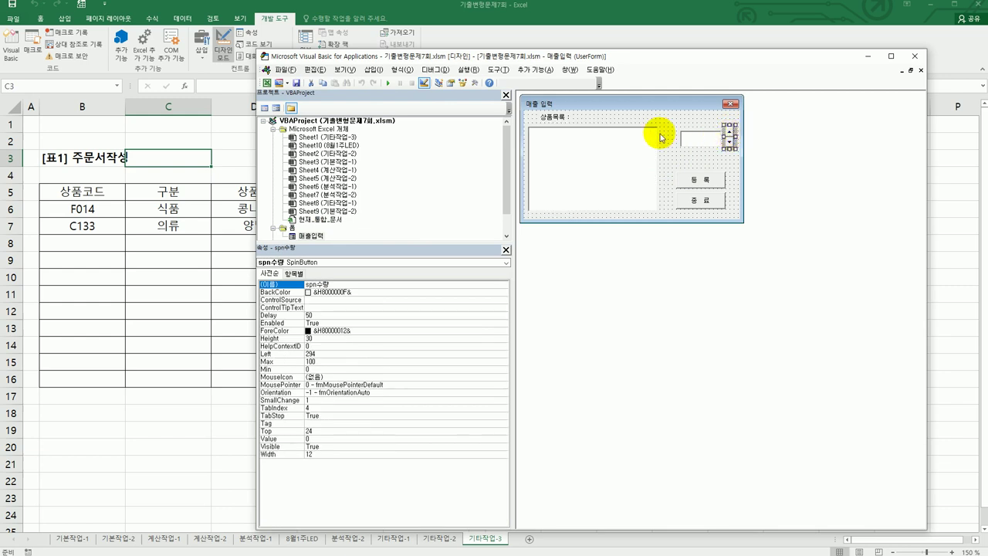
left_click(702, 144)
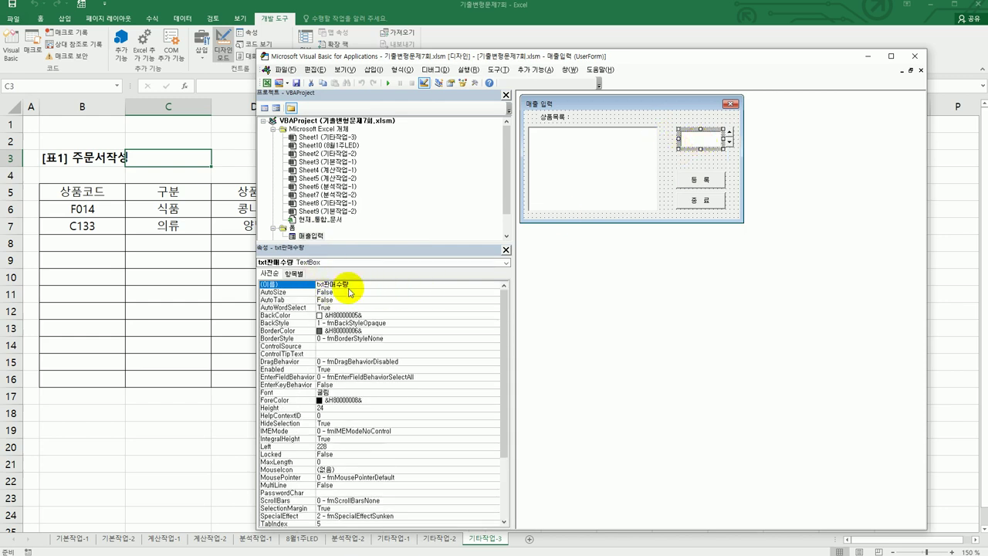
left_click(730, 142)
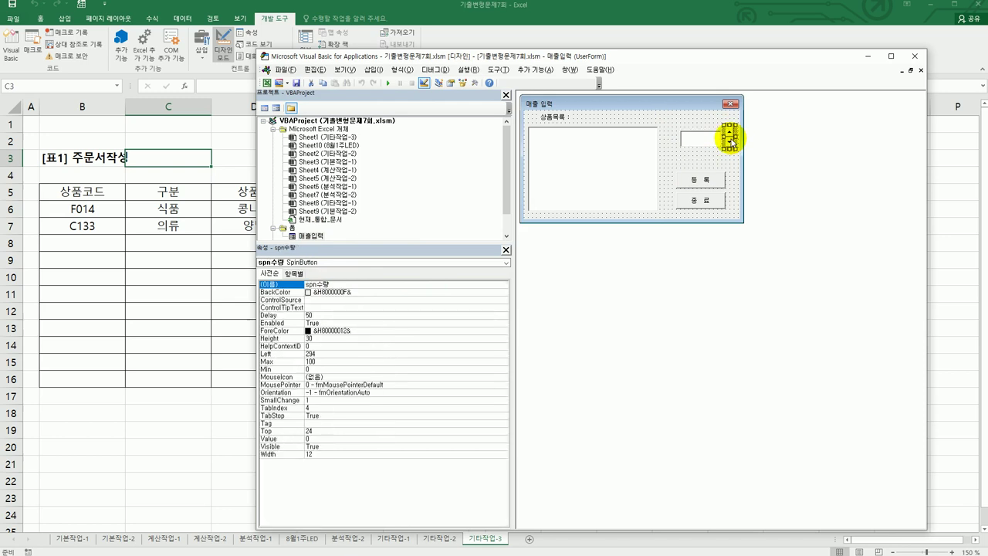
double_click(731, 142)
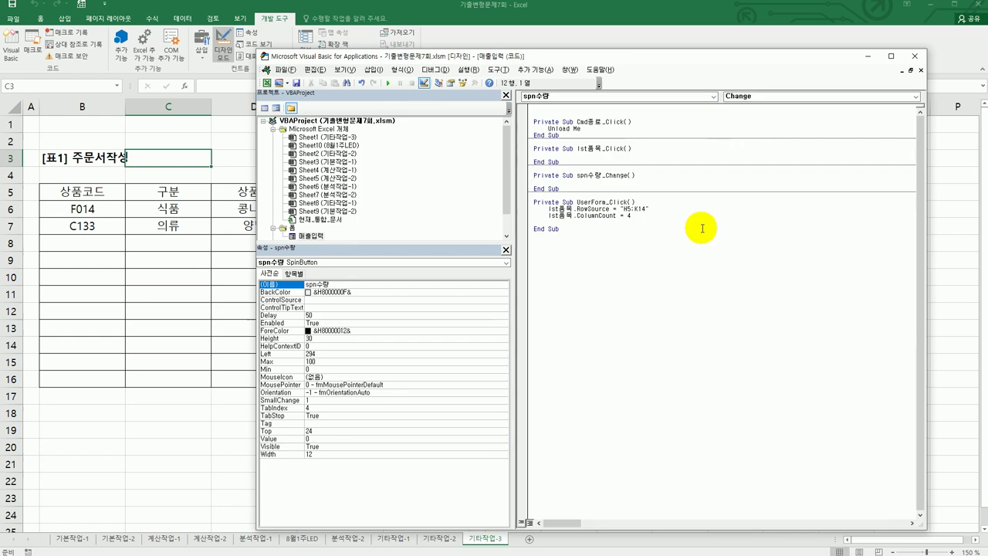
type("txt판매수량 = spn수량.")
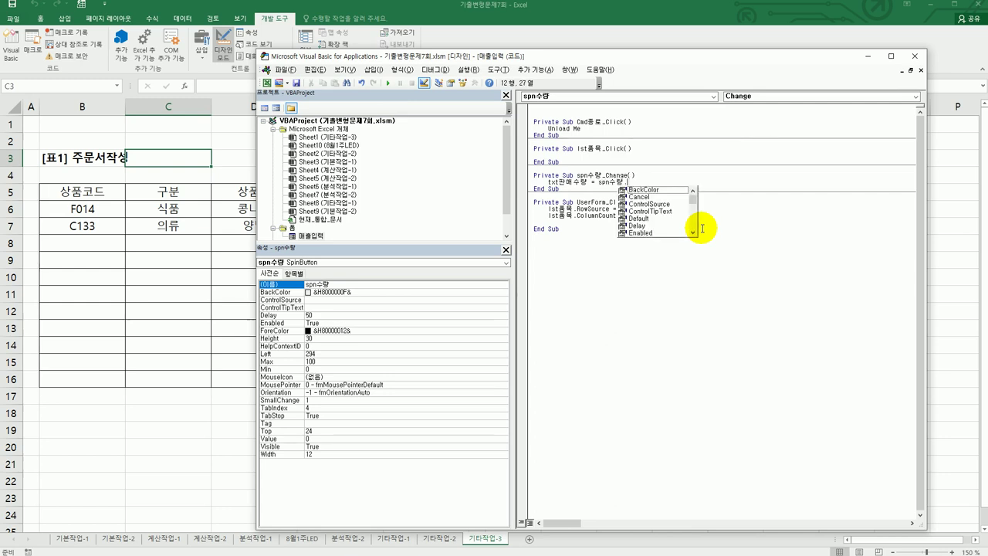
type("value")
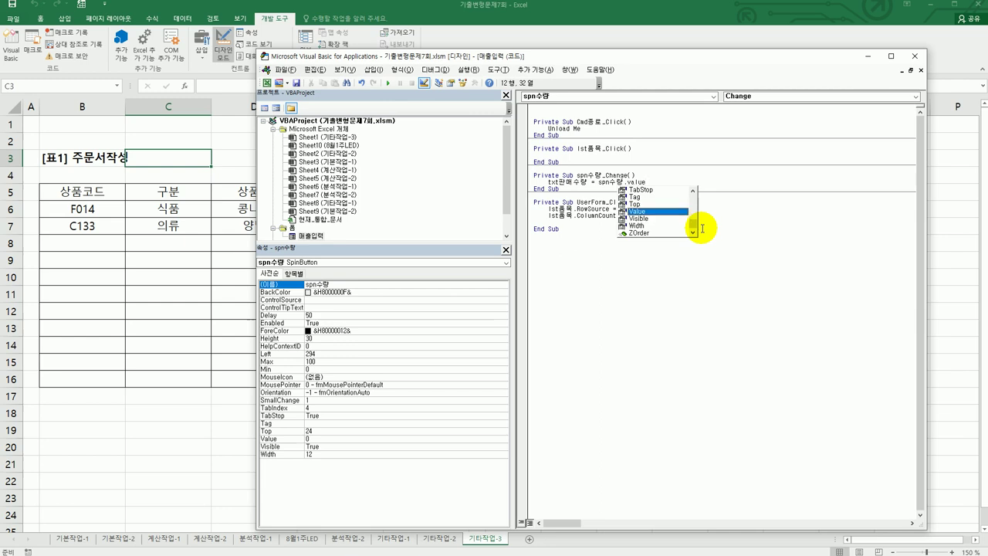
key("Tab")
key("Down")
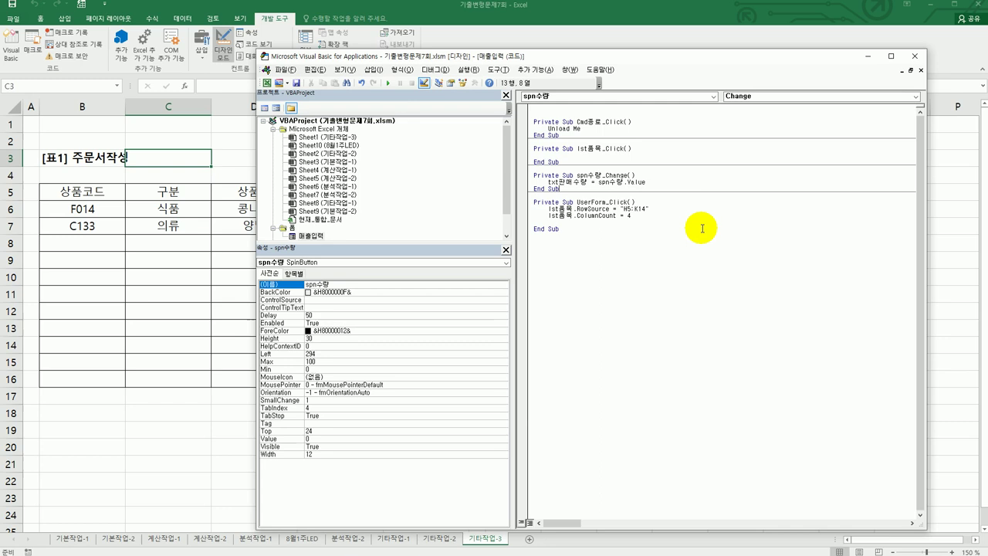
Create the click procedure of the 등록 button, and return to the form design to select the list box
double_click(312, 235)
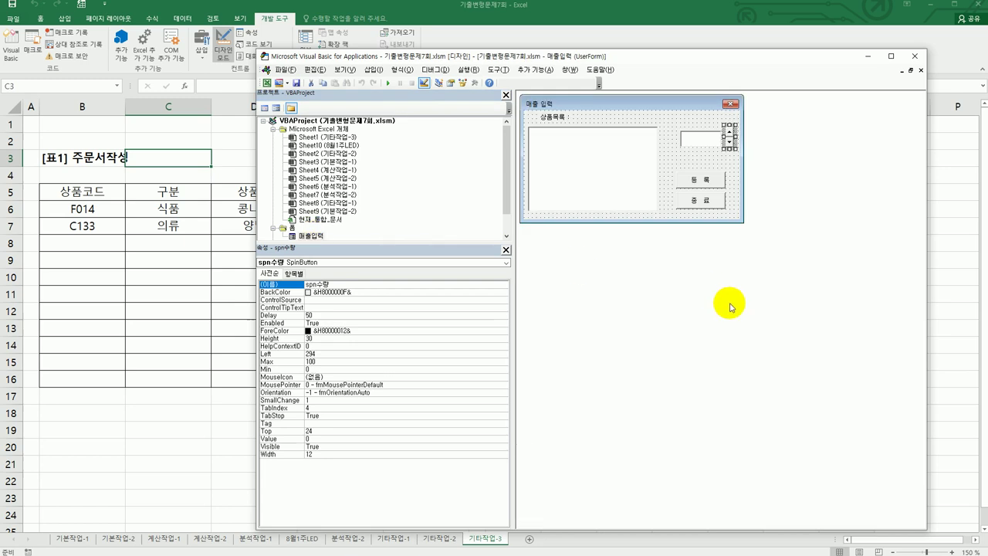
double_click(700, 179)
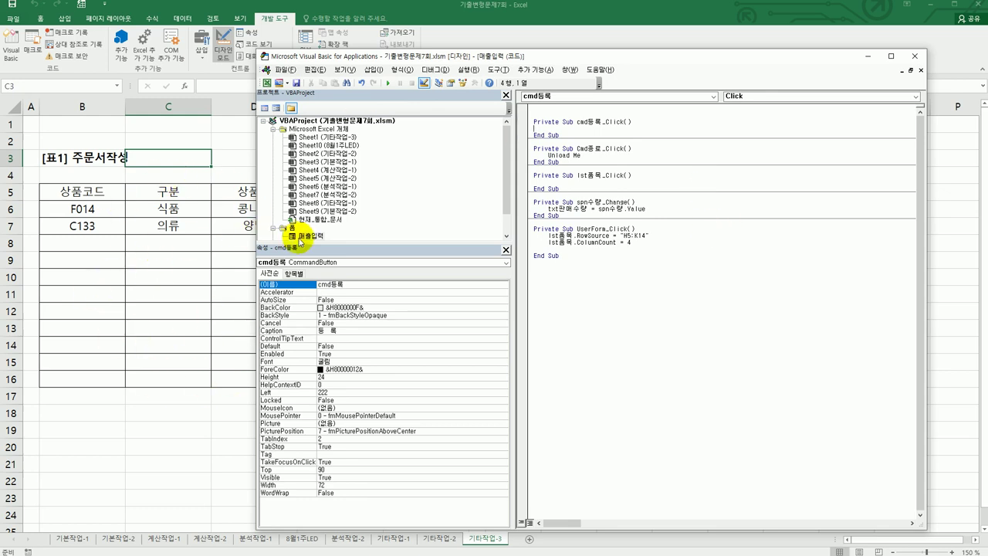
left_click(298, 237)
double_click(297, 237)
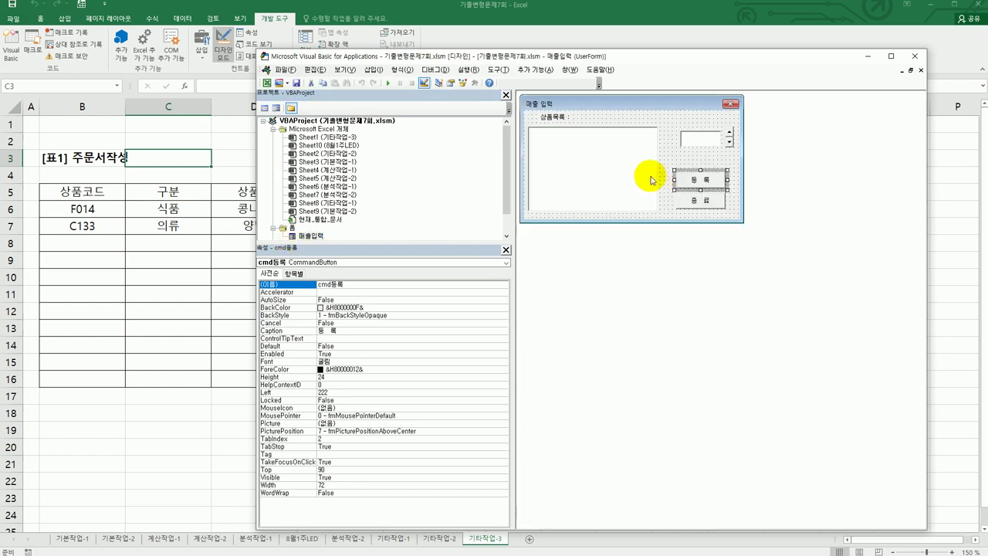
left_click(575, 167)
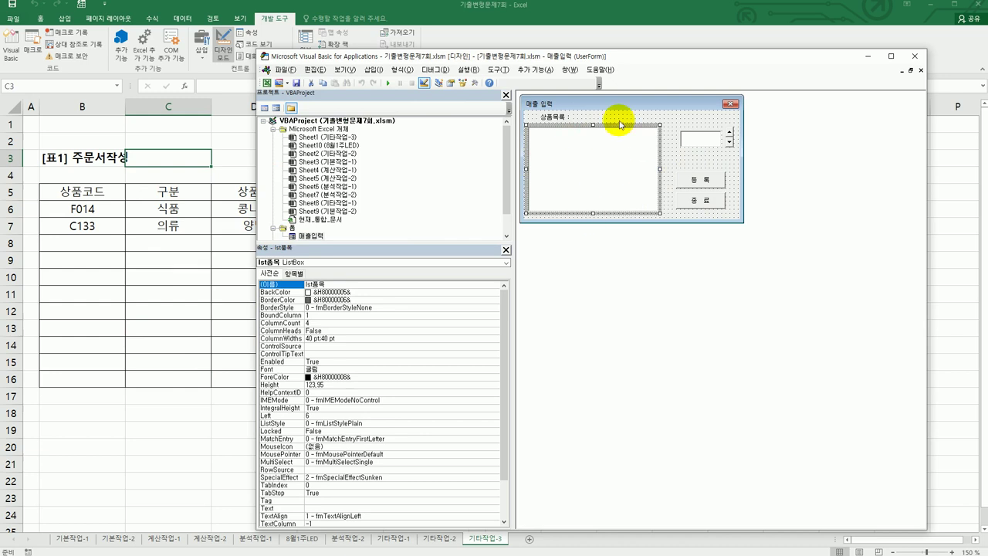
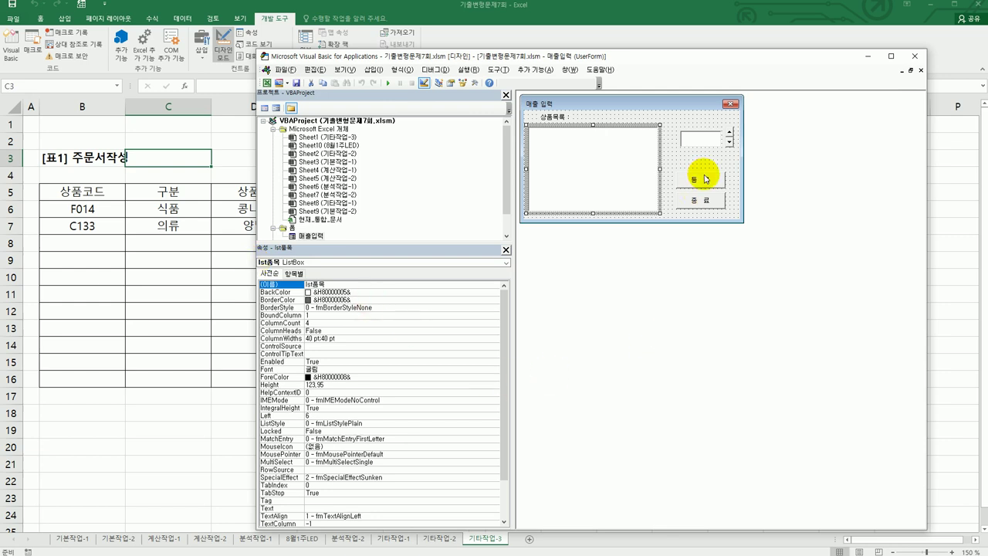
Examine the order table B5:F7 on the sheet and its next empty row starting at B8
left_click(66, 192)
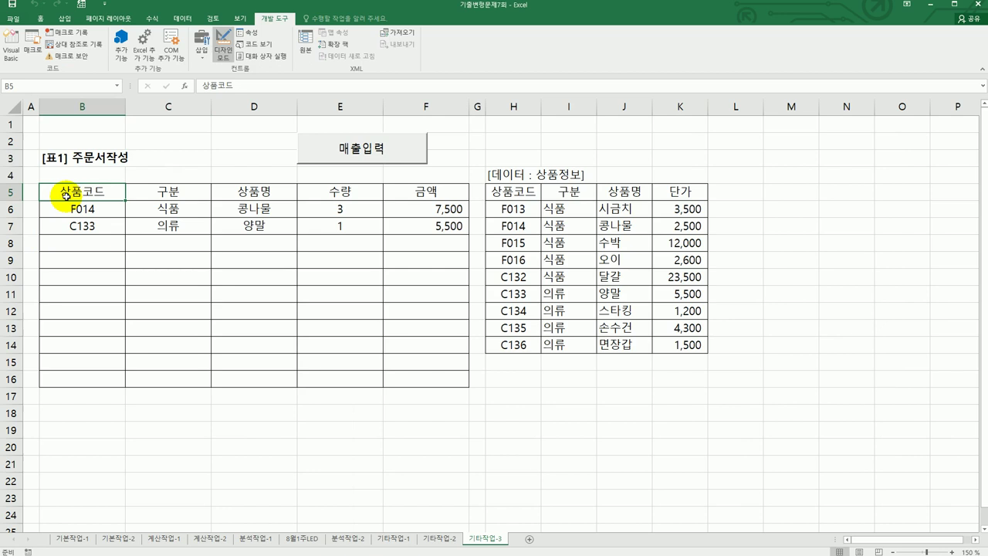
left_click_drag(66, 196, 433, 228)
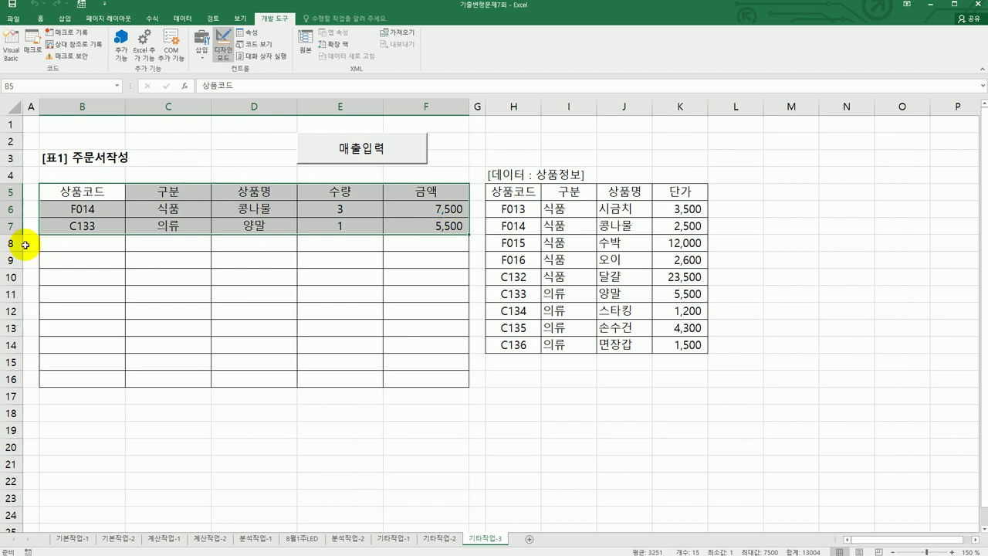
left_click(70, 248)
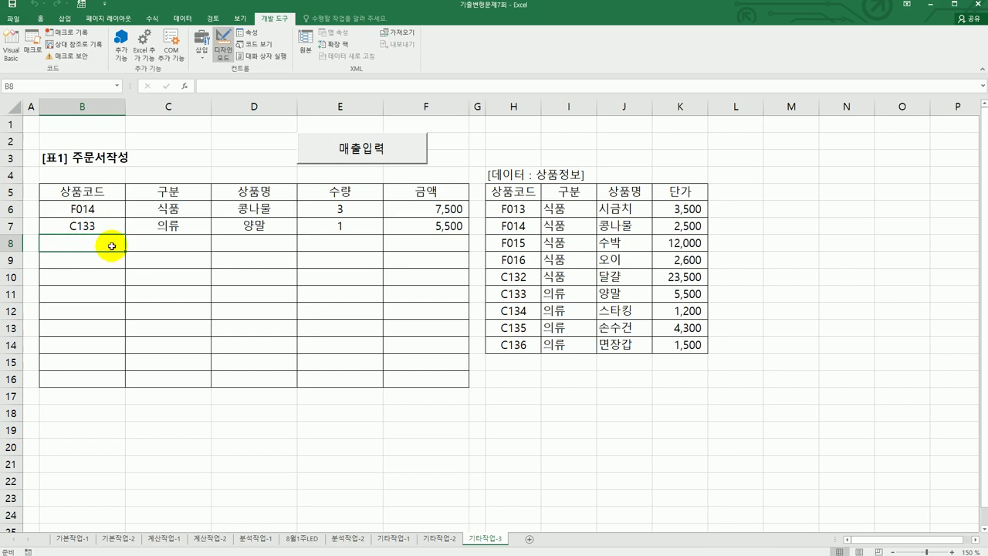
left_click_drag(98, 190, 426, 226)
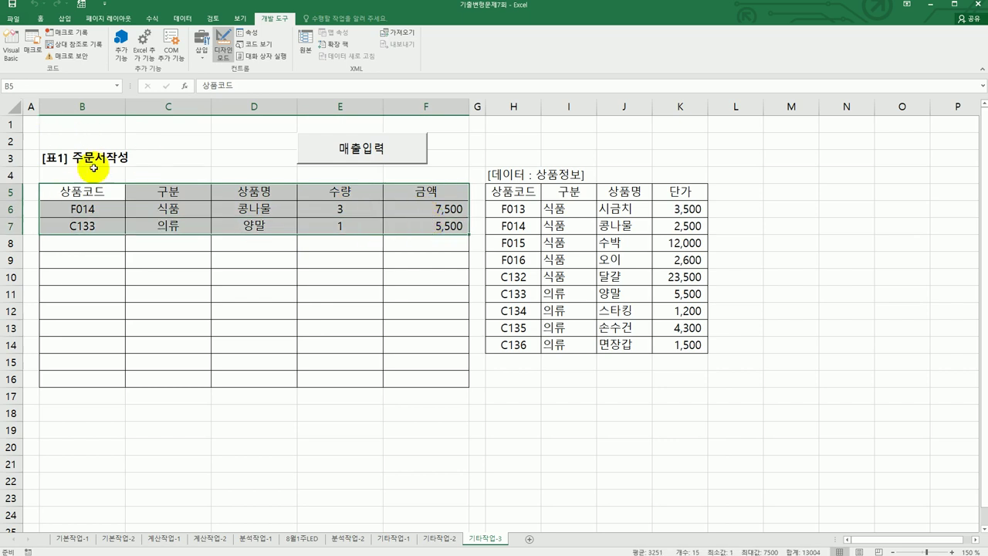
left_click(80, 248)
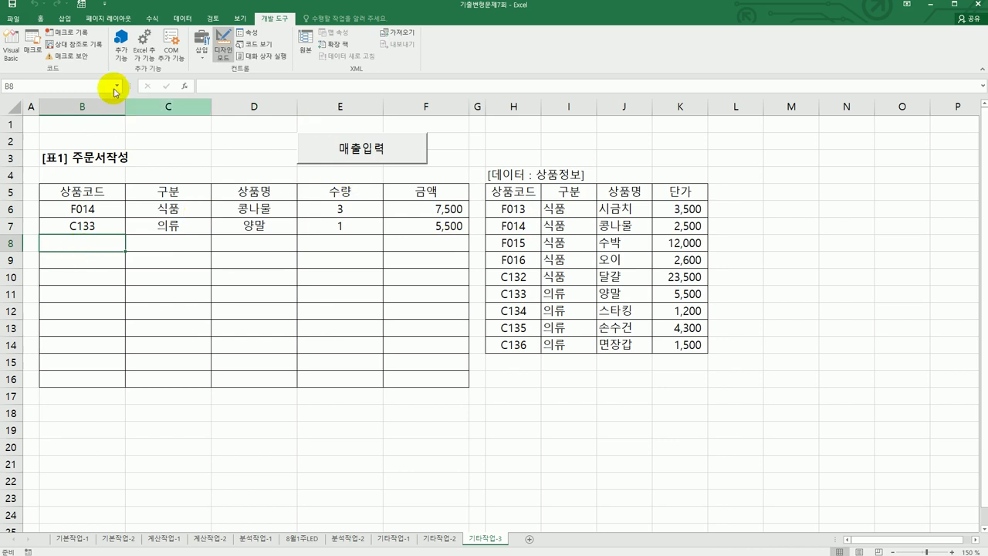
Turn off design mode, test the 매출입력 button by opening its form, and close the form
left_click(222, 62)
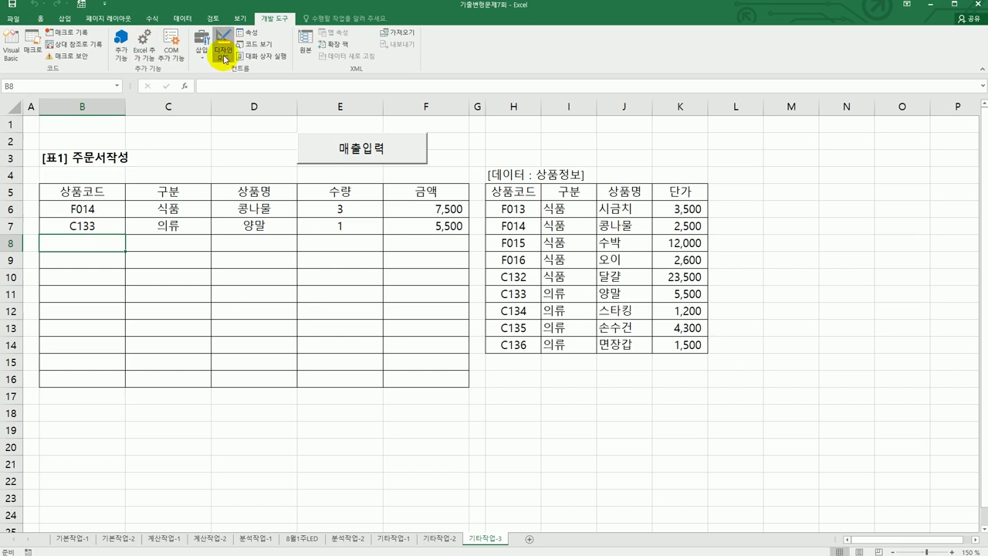
left_click(373, 163)
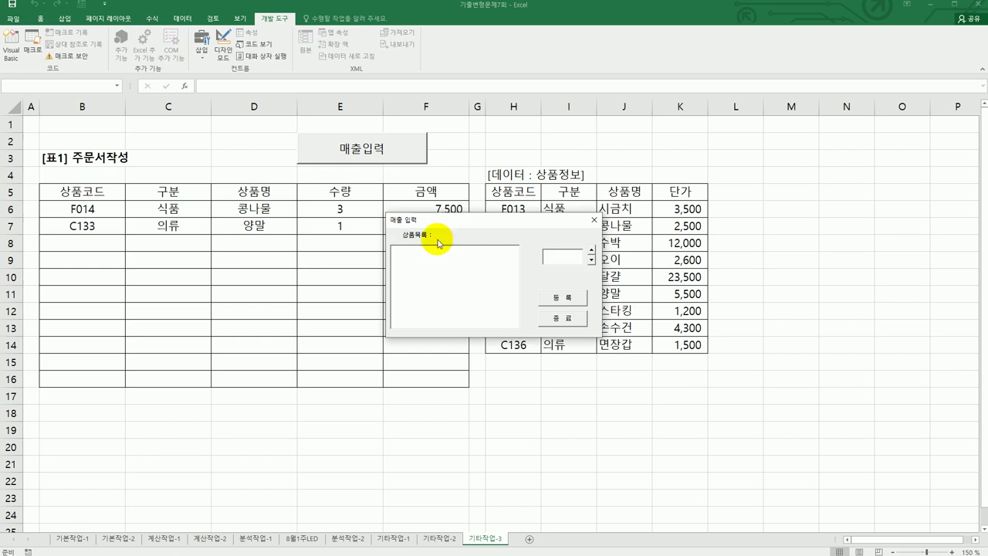
left_click(593, 221)
left_click(162, 224)
Move the lst품목 RowSource and ColumnCount lines from the form's UserForm_Click procedure into a new UserForm_Initialize procedure
left_click(11, 48)
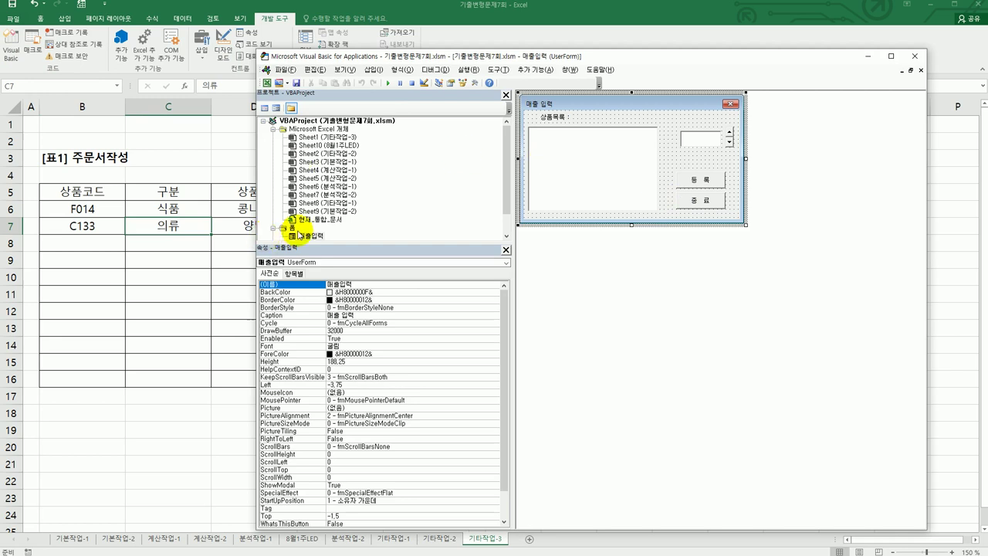
left_click(265, 108)
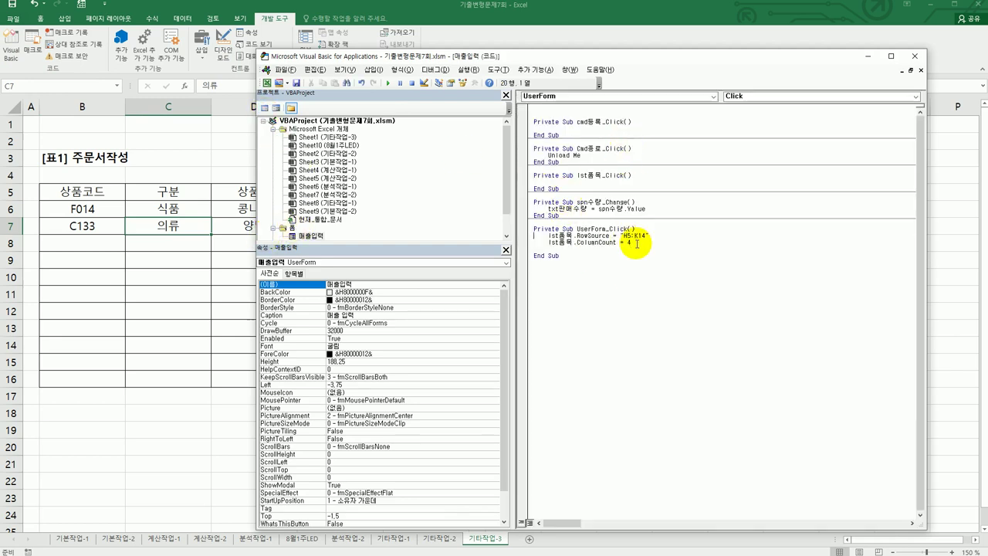
left_click(618, 229)
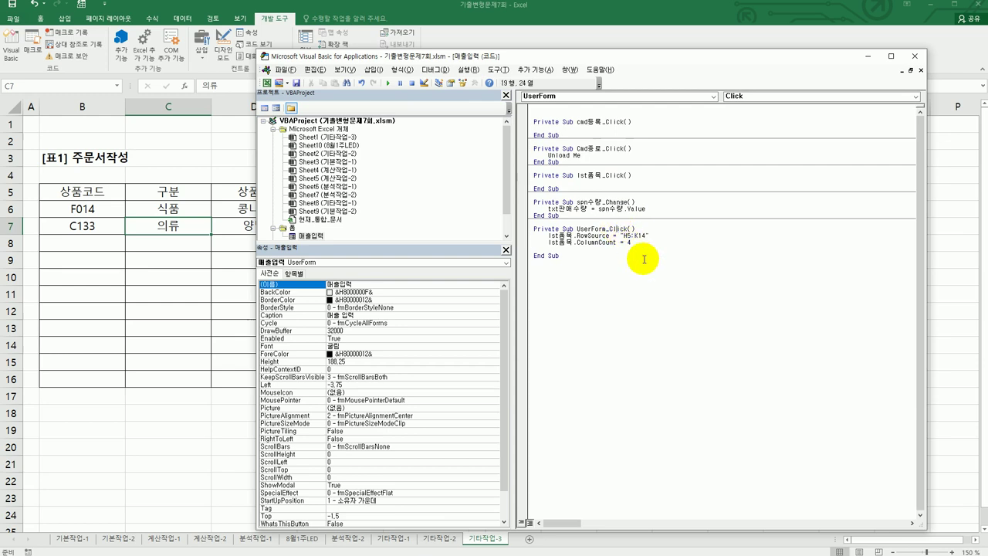
left_click_drag(629, 242, 534, 232)
key("ctrl+c")
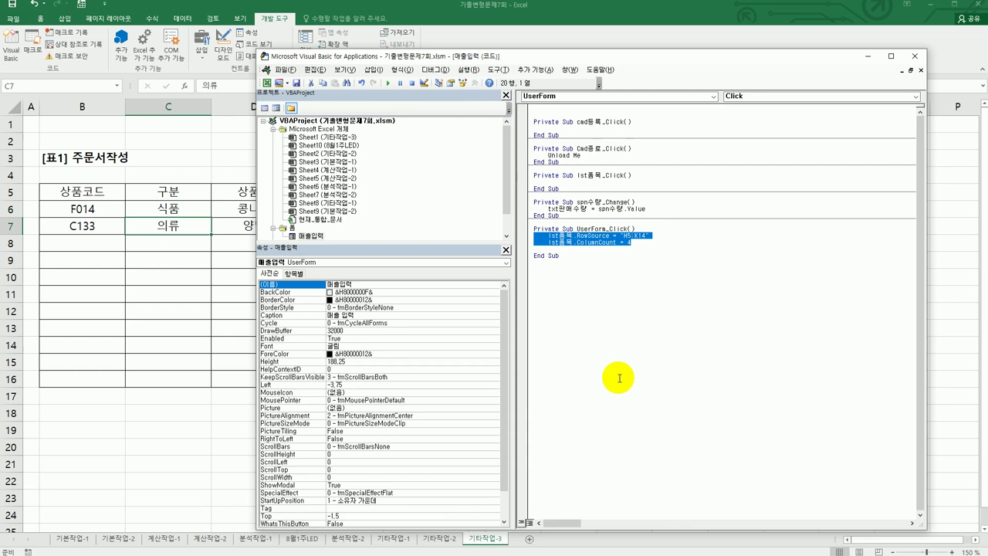
key("Delete")
left_click(761, 98)
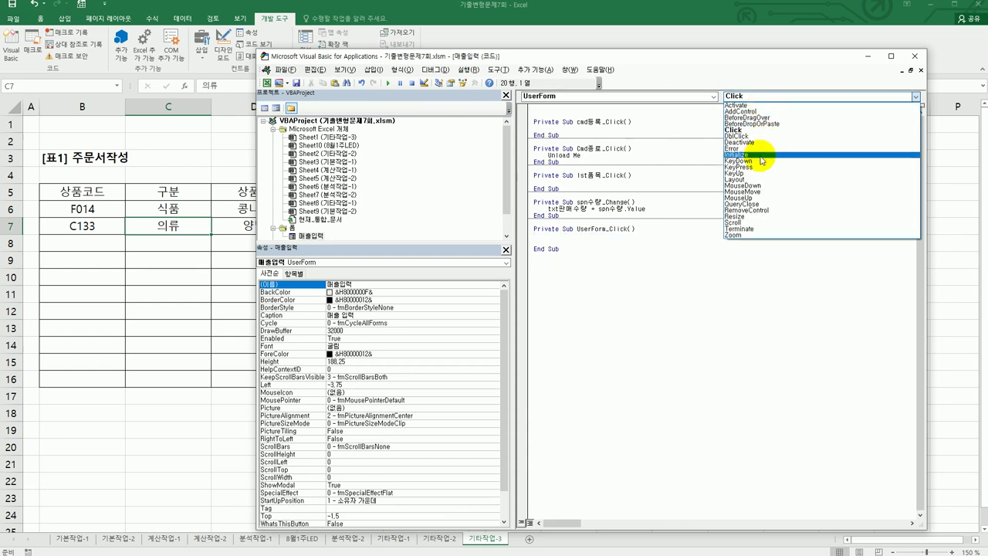
left_click(760, 152)
key("ctrl+v")
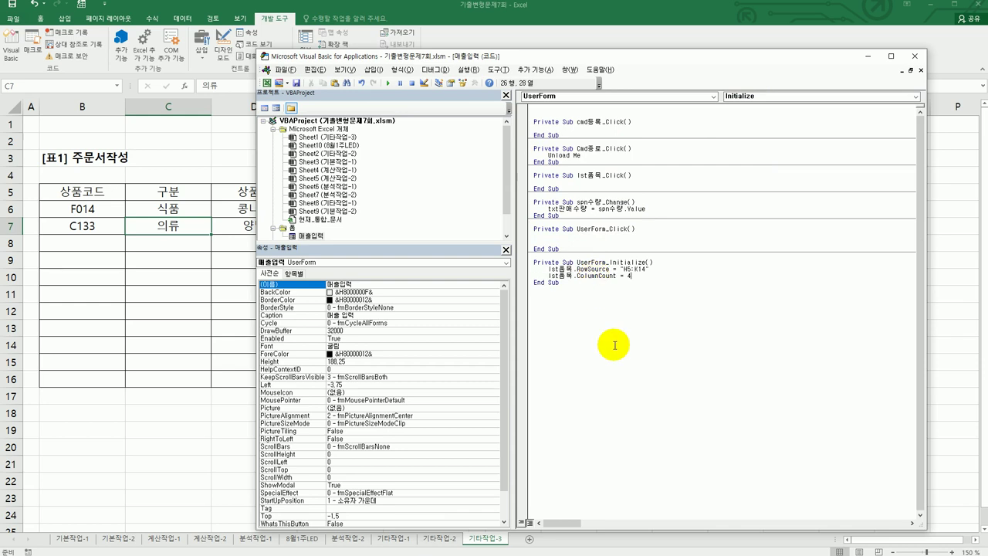
Delete the empty UserForm_Click and lst품목_Click procedures from the form's code
left_click(617, 229)
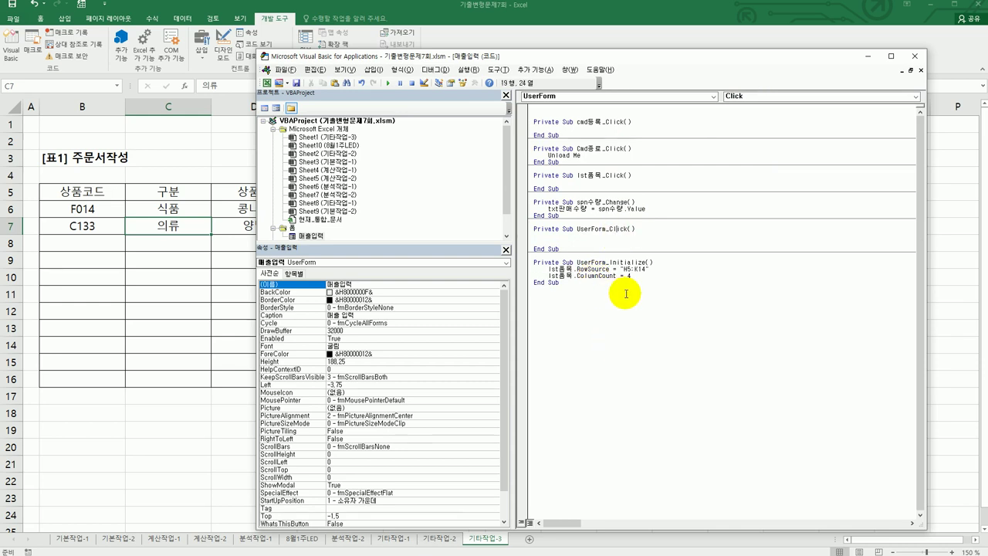
left_click_drag(573, 249, 529, 226)
key("Delete")
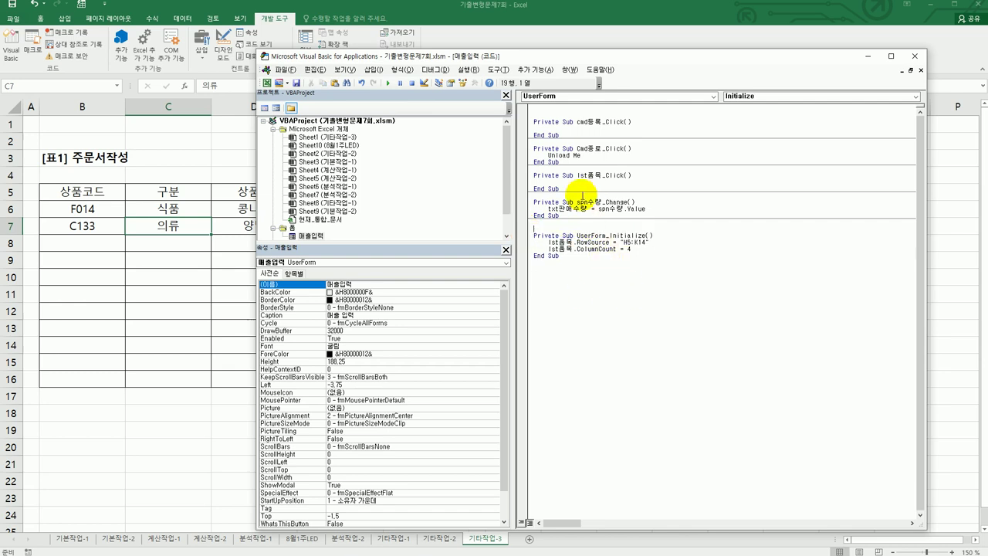
left_click_drag(559, 188, 534, 171)
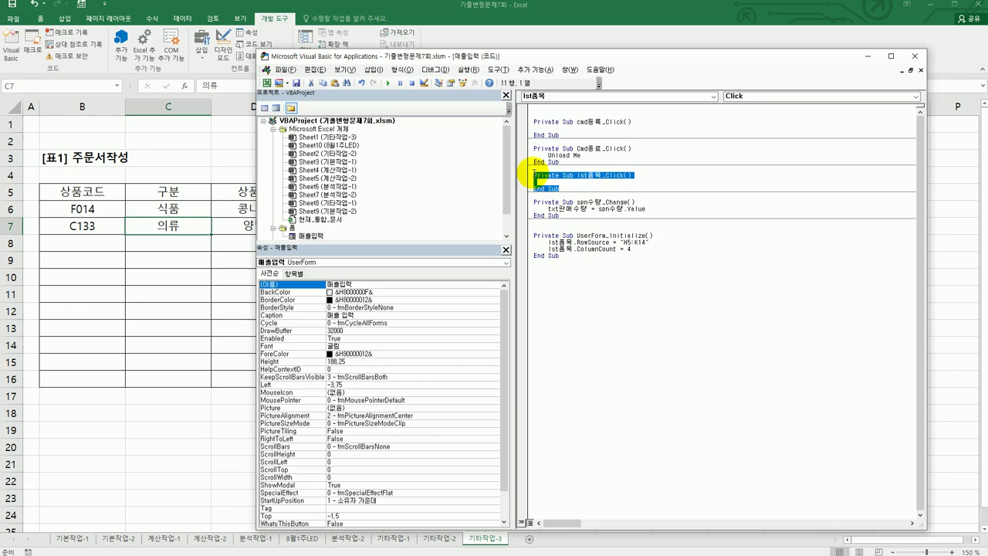
key("Delete")
left_click_drag(535, 115, 533, 114)
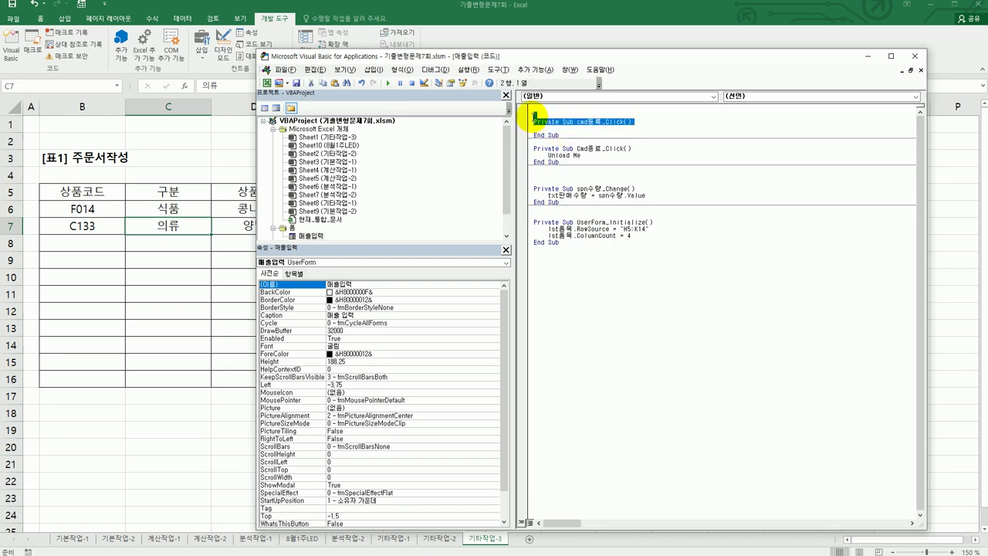
left_click(680, 302)
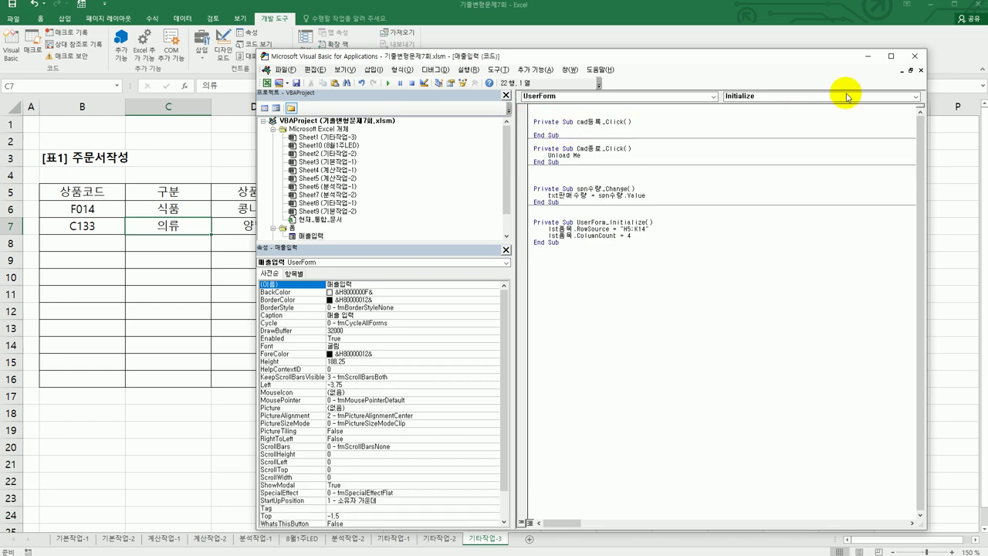
Open the 매출입력 form from the sheet, compare its list rows with the product table's rows, and close the form
left_click(913, 59)
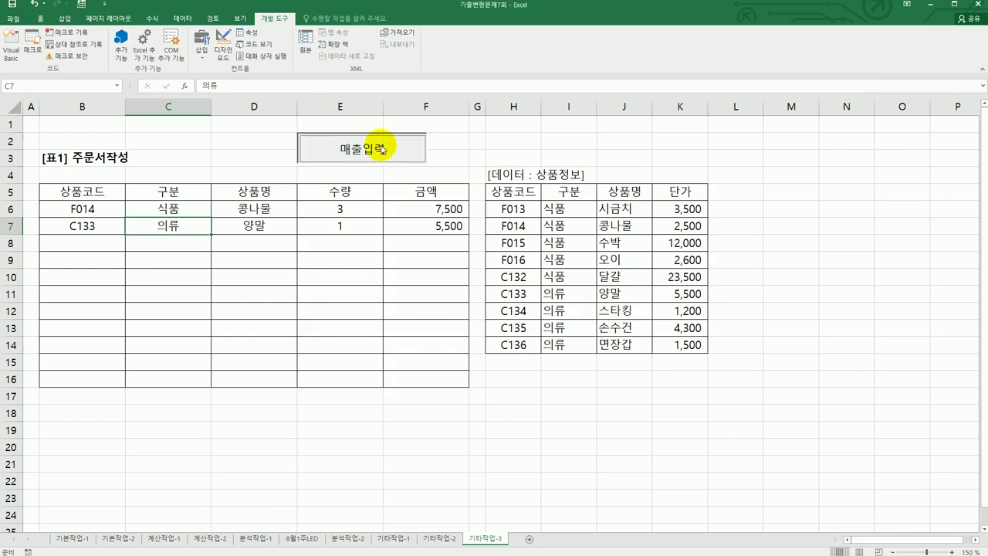
left_click(375, 148)
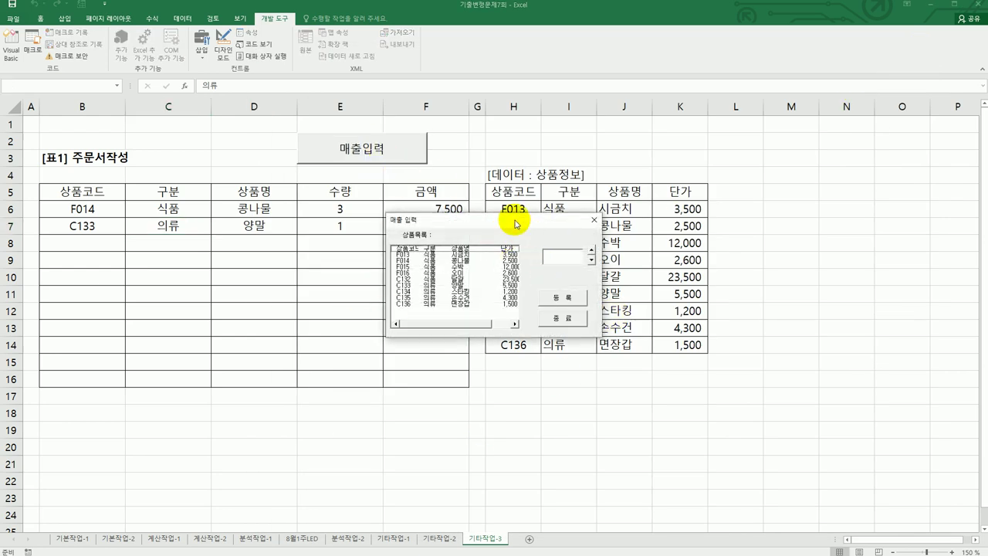
left_click_drag(516, 223, 400, 281)
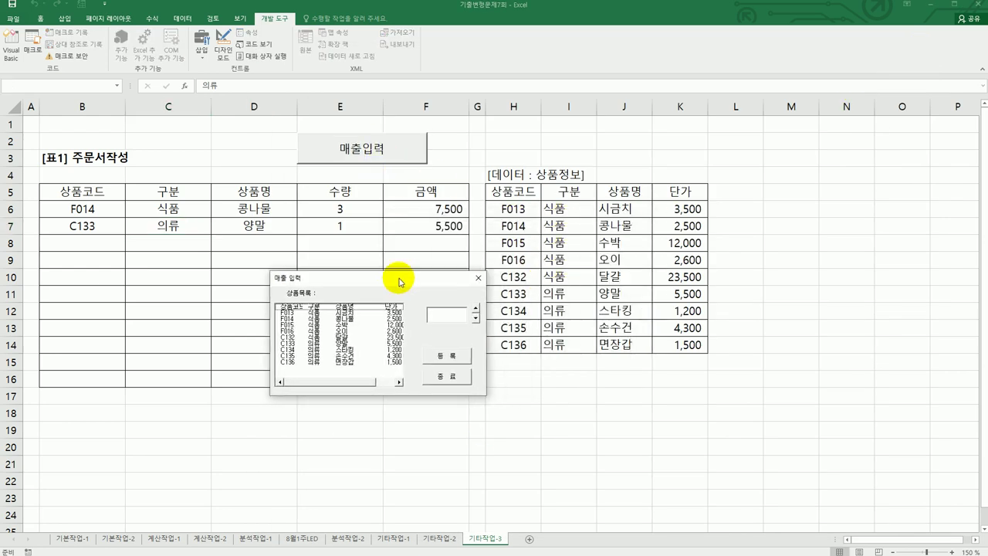
left_click(293, 308)
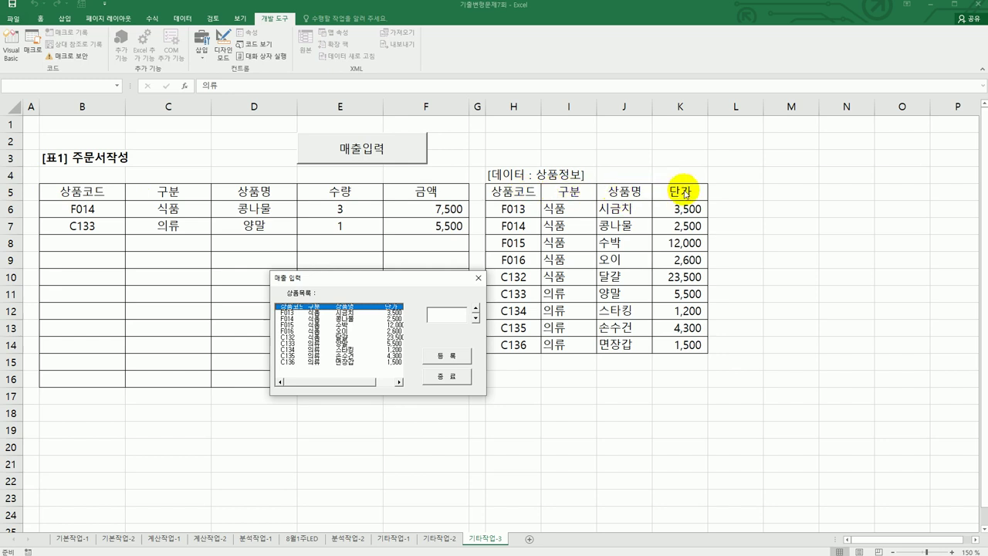
left_click(330, 313)
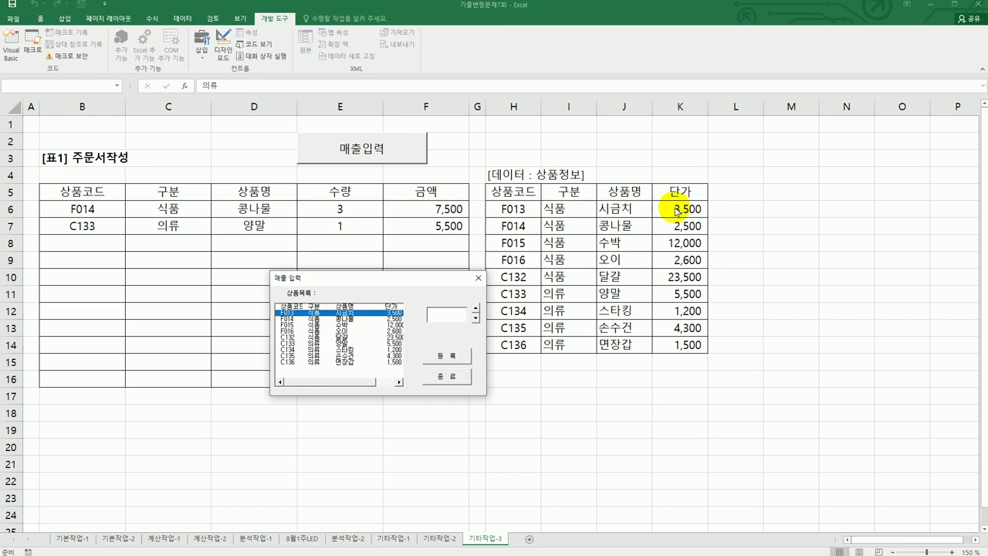
left_click(308, 319)
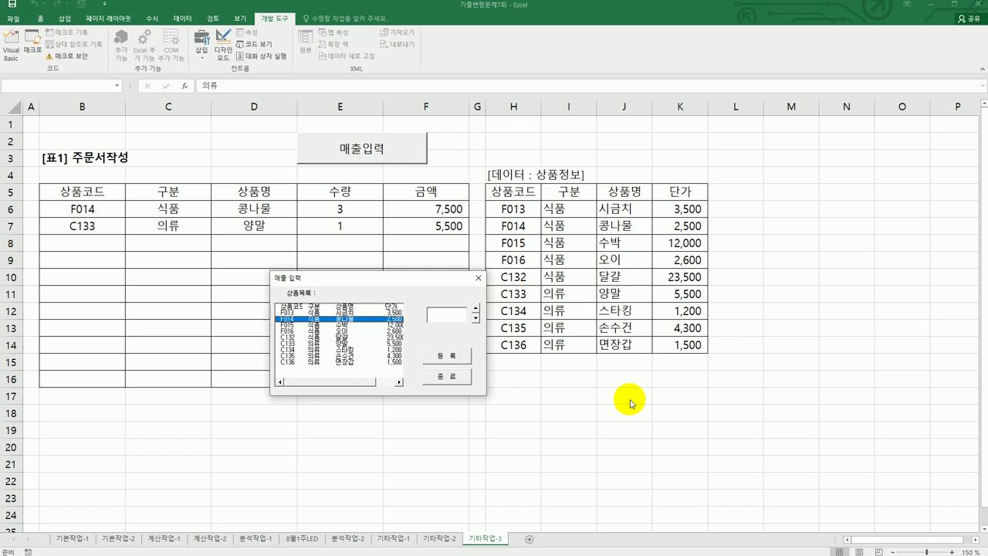
left_click(478, 278)
In the cmd등록_Click procedure, write i = Range("B5").CurrentRegion.Rows.Count + 5
left_click(12, 54)
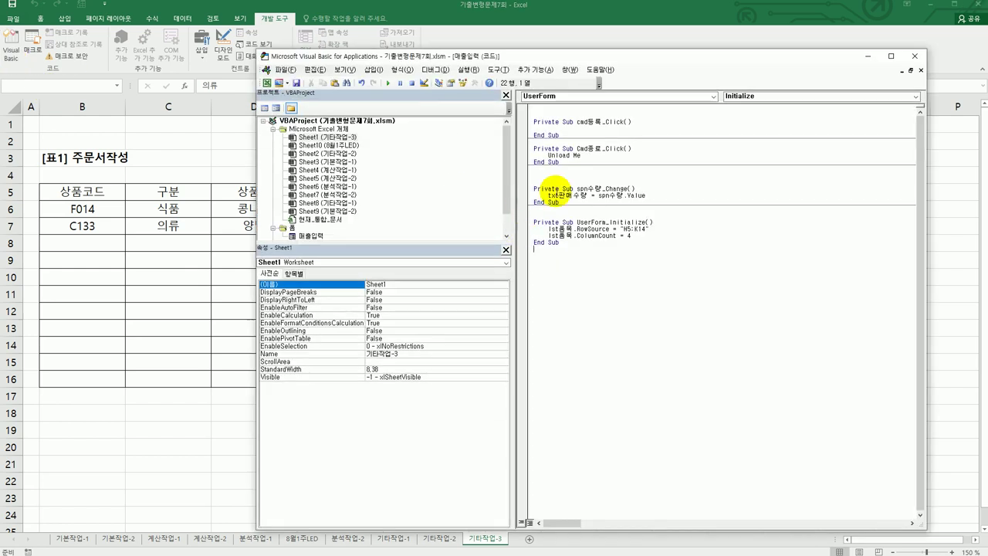
left_click(580, 128)
key("Return")
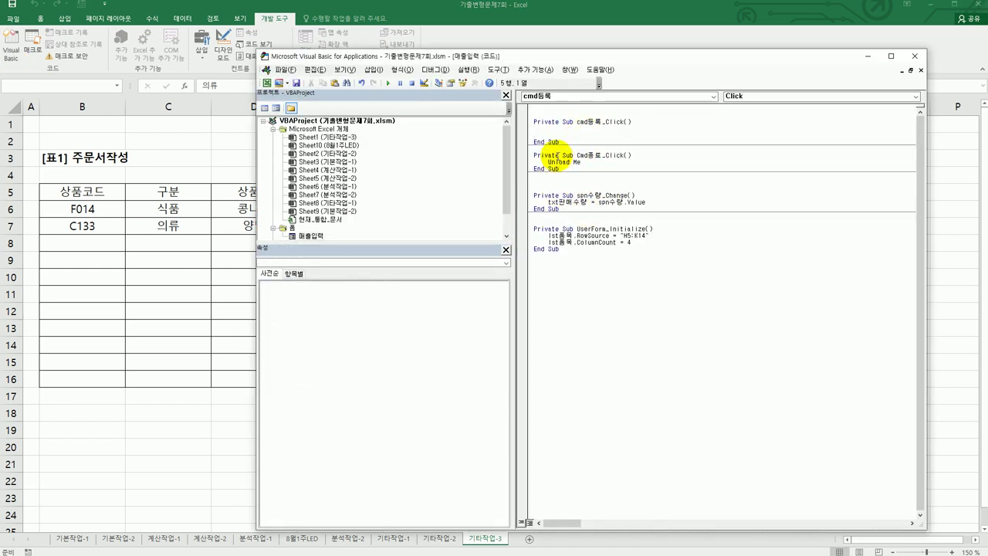
type("i = range(\"B5\").CurrentRegion.Rows.co")
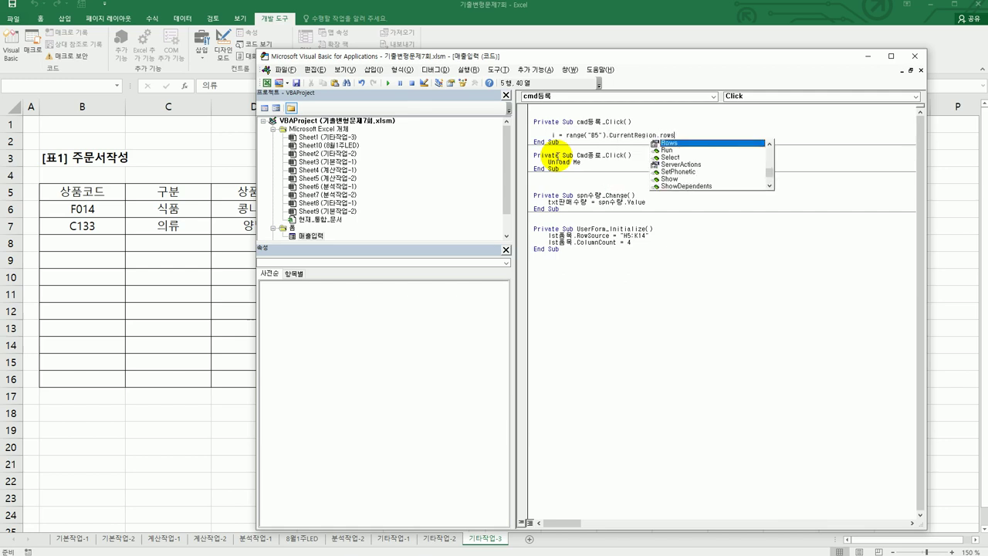
type("unt +")
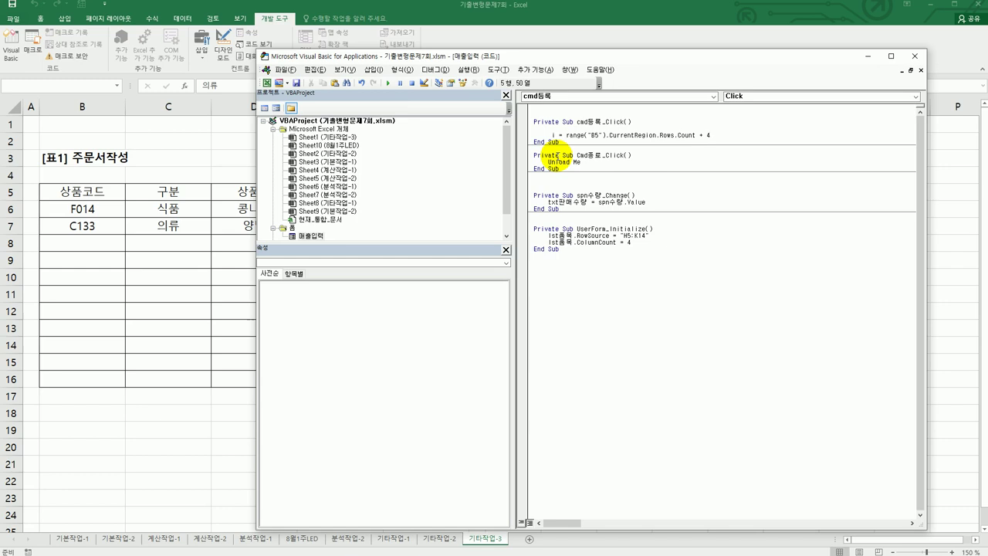
type(" 5")
Below the i line in cmd등록_Click, add iRow = lst품목.ListIndex + 5
key("Return")
key("Return")
type("iRow =")
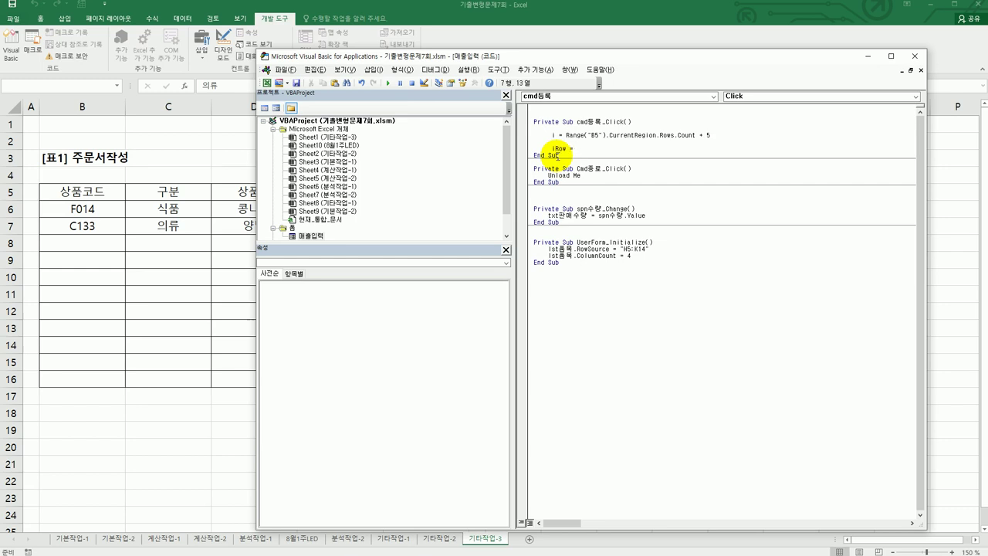
type(" lst품목.")
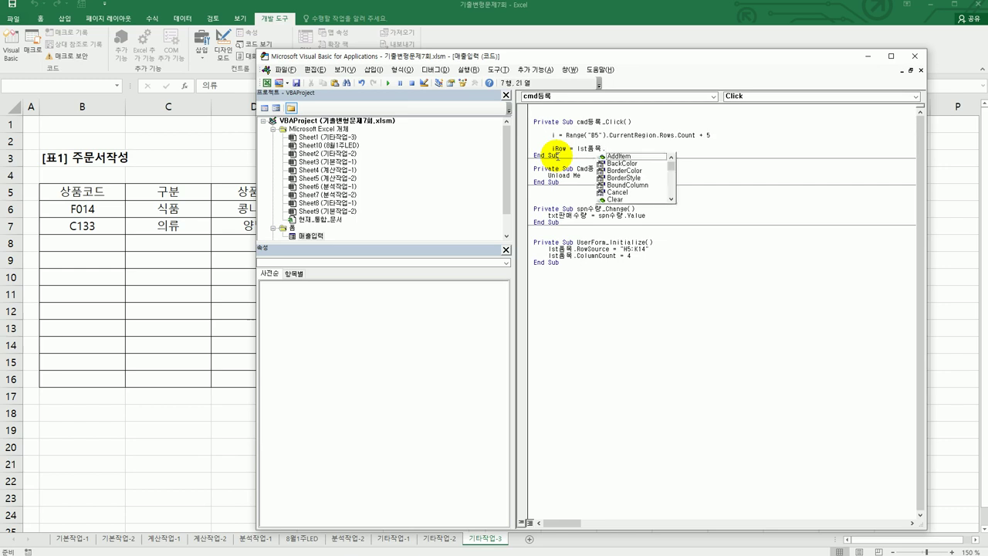
type("listin")
key("Tab")
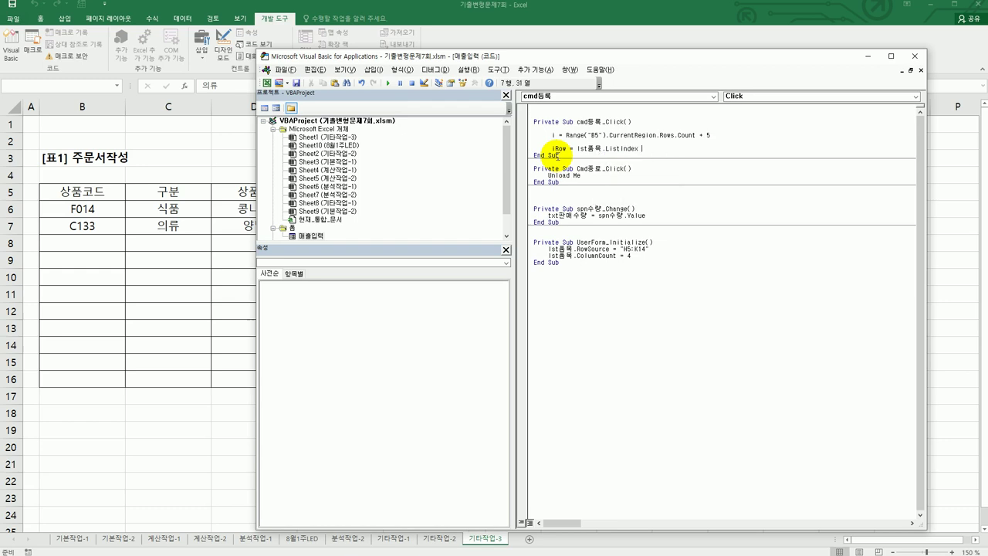
type("+ 5")
key("Return")
Add the product code line Cells(i, 2) = Cells(iRow, 8) below the iRow line
key("Return")
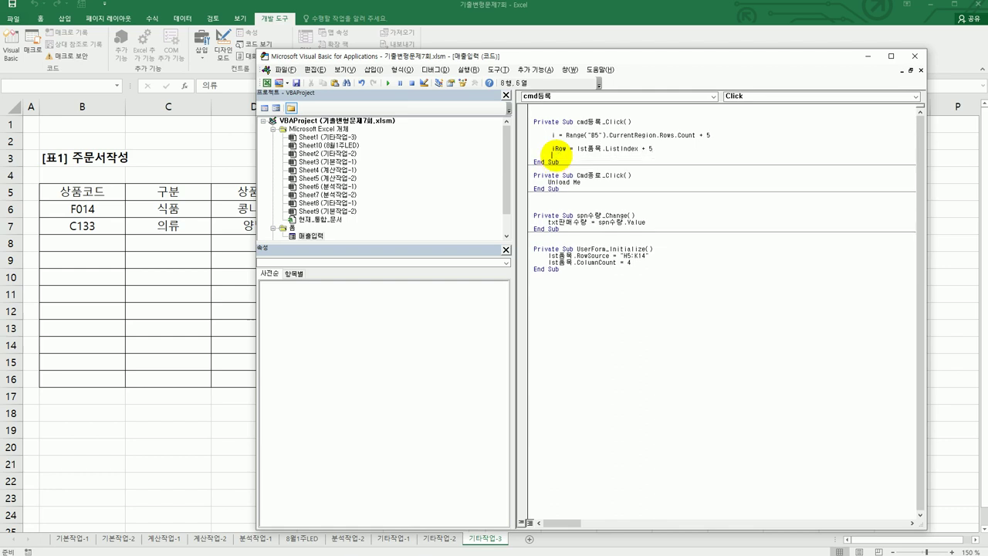
type("cell")
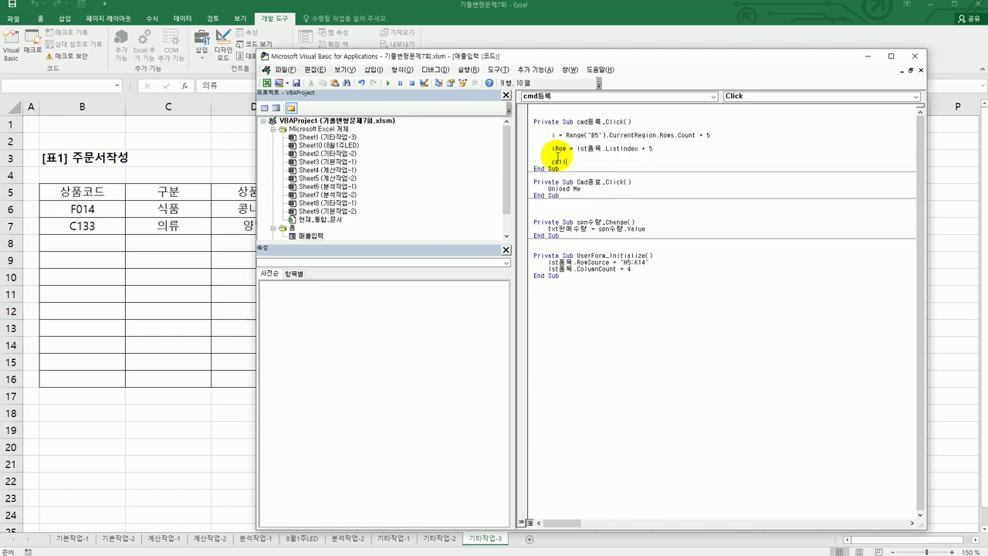
type("s(i,2) = cells(iRow")
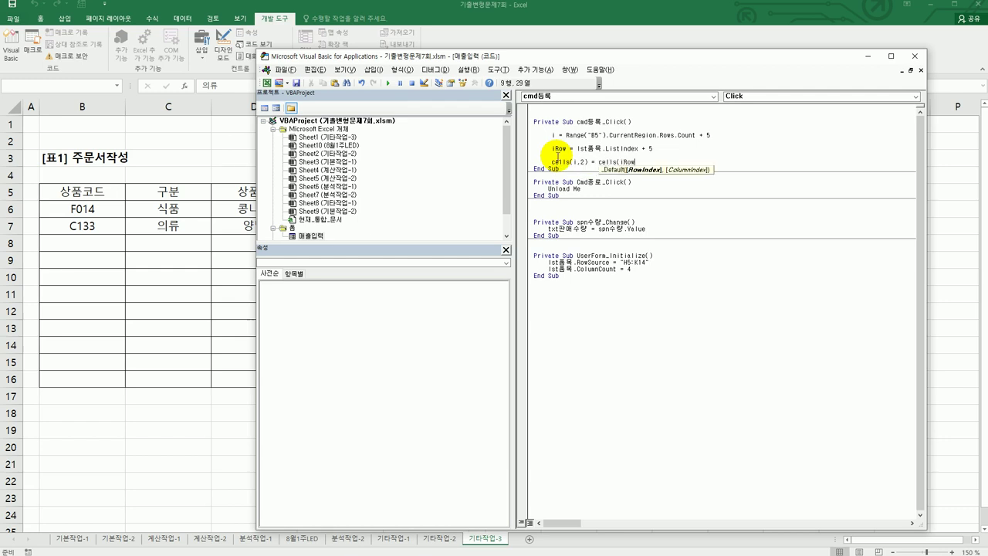
type(", 8)")
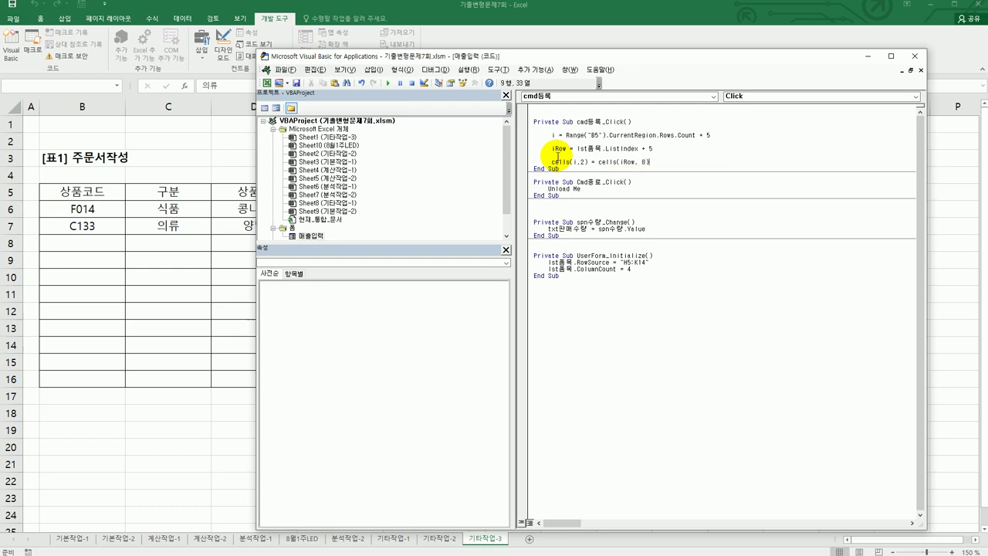
Duplicate the product code line and change the copy to Cells(i, 3) = Cells(iRow, 9) for the 구분 column
key("Return")
key("shift+Up")
key("ctrl+c")
key("shift+Down")
key("ctrl+v")
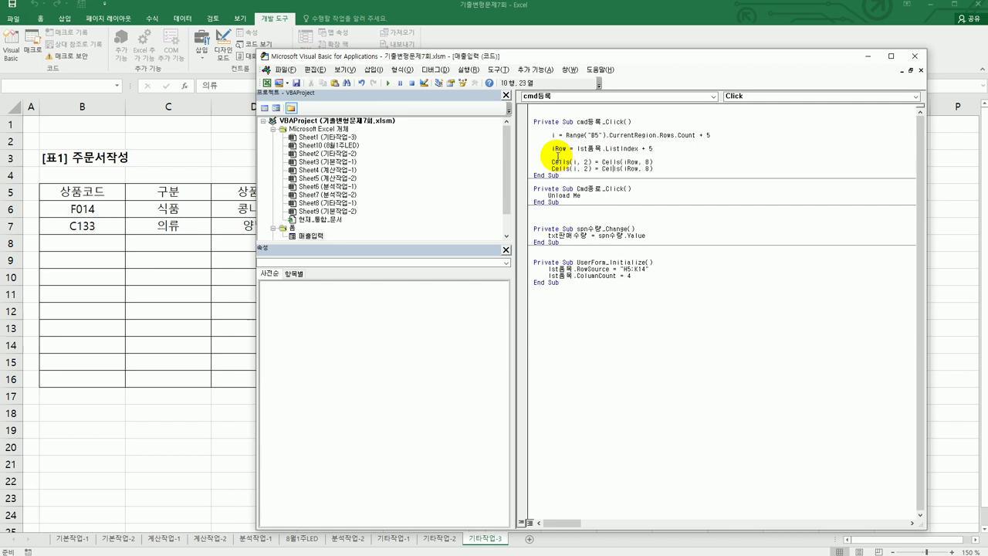
key("Left")
key("Left")
key("Left")
key("Left")
key("Left")
key("Left")
key("Left")
key("Left")
key("Left")
key("Left")
key("shift+Left")
type("3")
key("Right")
key("Right")
key("Right")
key("Right")
key("Right")
key("Right")
key("Right")
key("Right")
key("Right")
key("Right")
key("Right")
key("Right")
key("shift+Right")
type("9")
Add another copy of the line, change it to Cells(i, 4) = Cells(iRow, 10) for 상품명, and leave blank lines below
key("End")
key("Return")
key("ctrl+v")
key("Left")
key("Left")
key("Left")
key("Left")
key("Left")
key("Left")
key("Left")
key("Left")
key("Left")
key("Left")
key("Left")
key("Left")
key("Left")
key("Left")
key("Left")
key("Left")
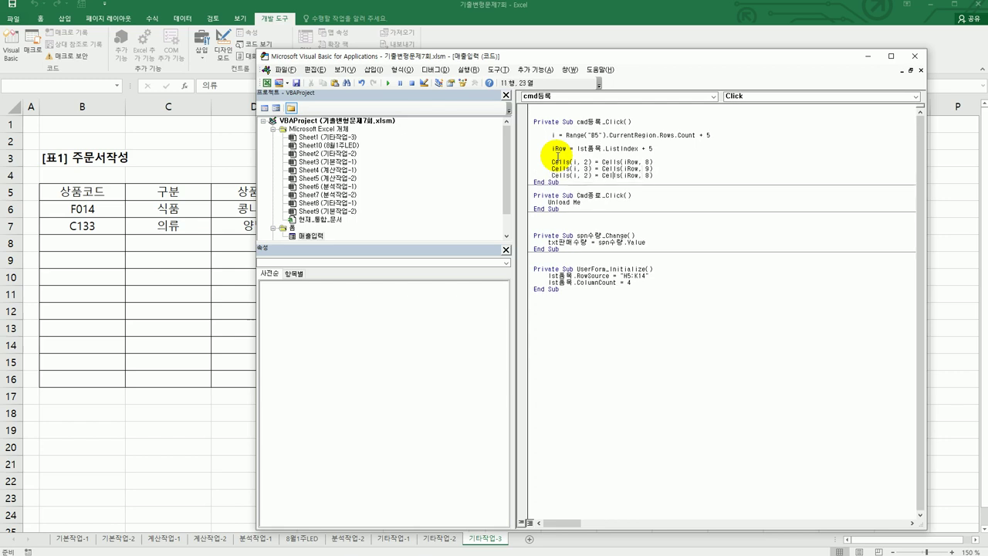
key("shift+Right")
type("4")
key("Right")
key("Right")
key("Right")
key("Right")
key("Right")
key("Right")
key("Right")
key("Right")
key("Right")
key("shift+Right")
type("10)")
key("Return")
key("Return")
key("Up")
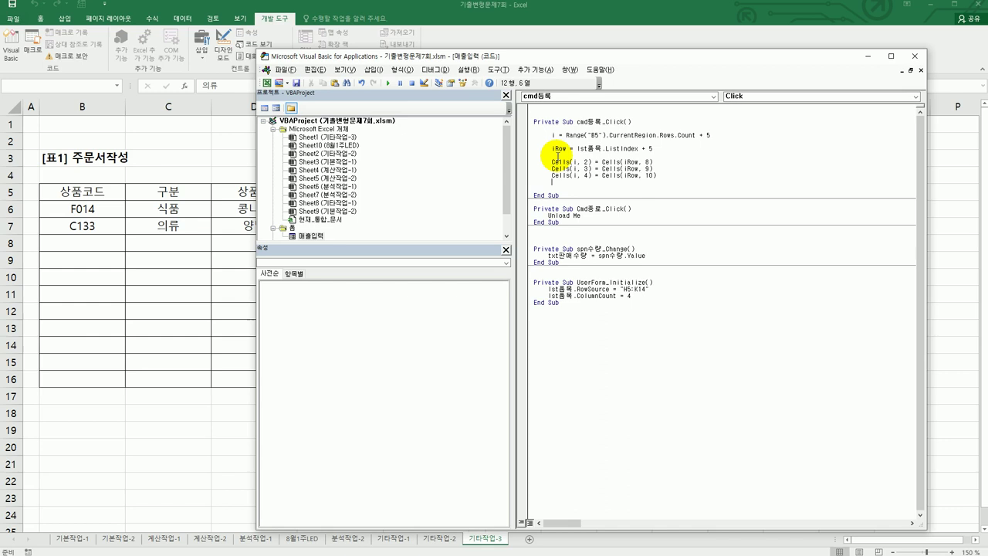
Check the 상품코드, 구분 and 상품명 columns of the product table against the order table, and return to the code
left_click(169, 240)
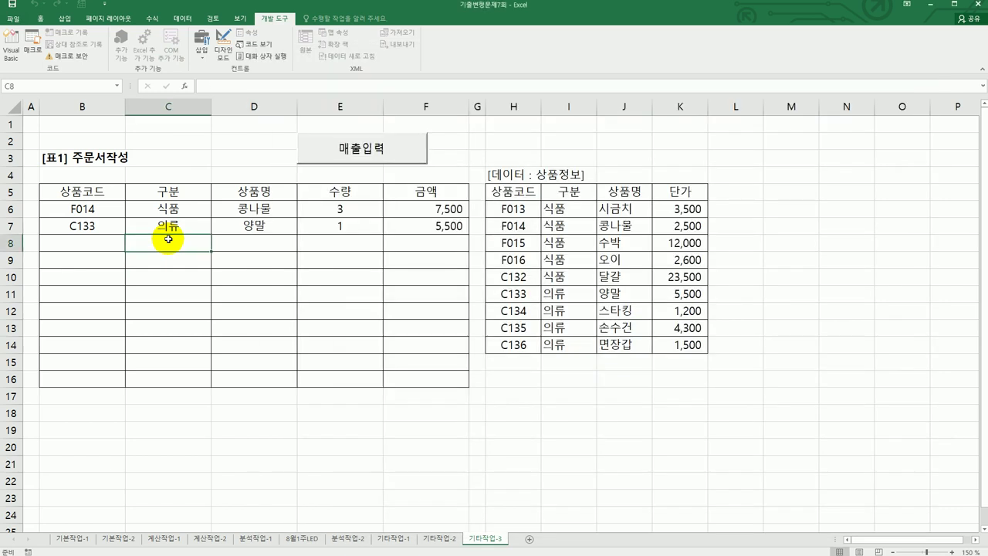
left_click(527, 193)
left_click(577, 193)
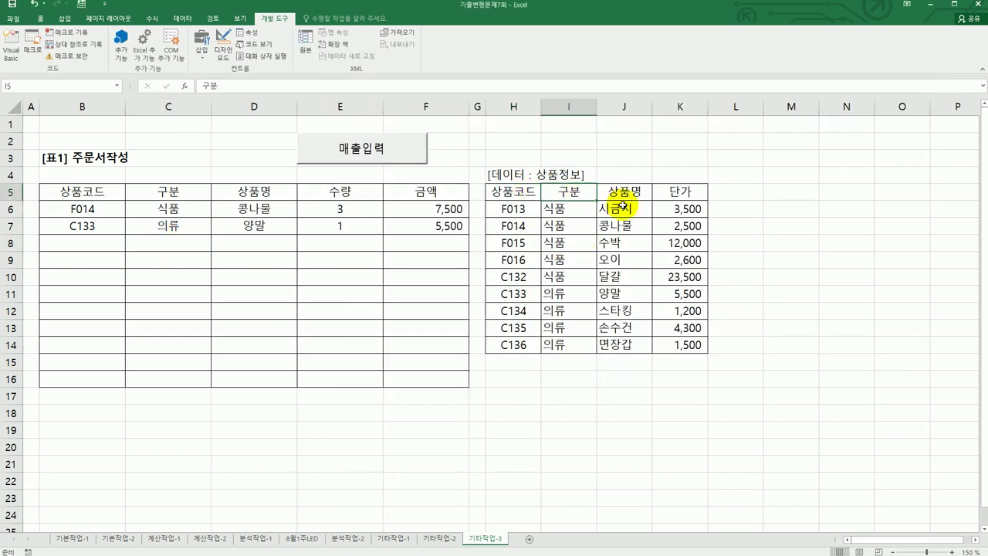
left_click(624, 193)
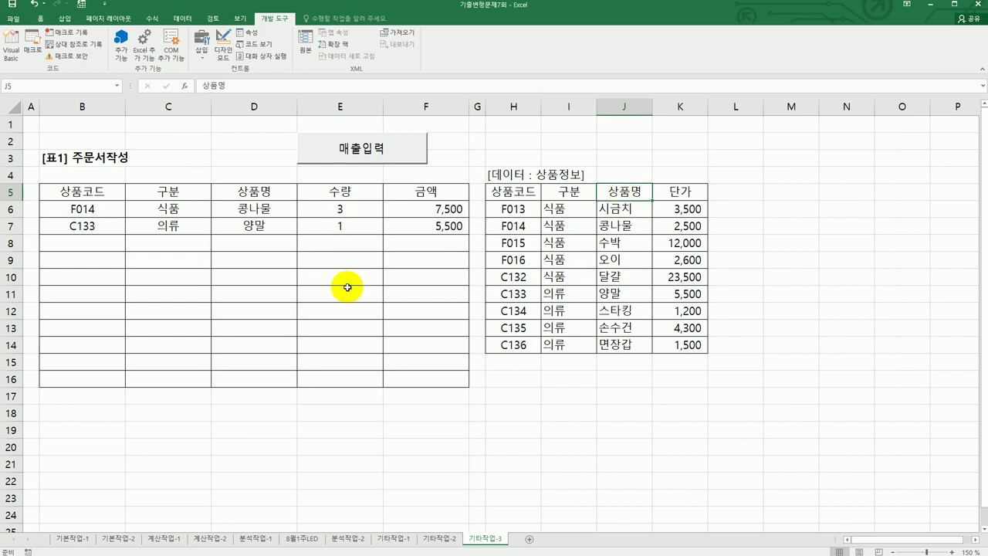
left_click(11, 48)
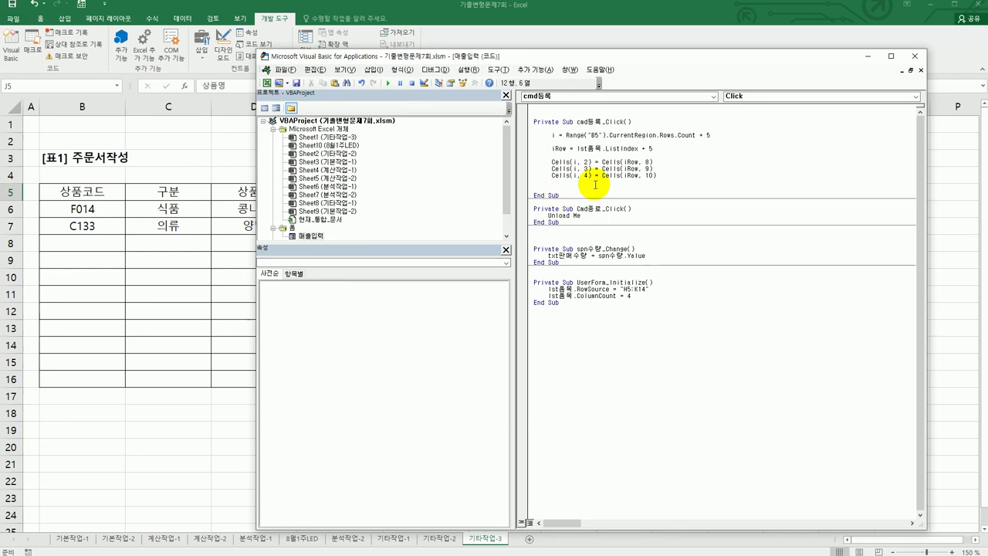
Add the quantity line Cells(i, 5) = txt판매수량.Value below the 상품명 line of the 등록 code
type("cells(i,5) =")
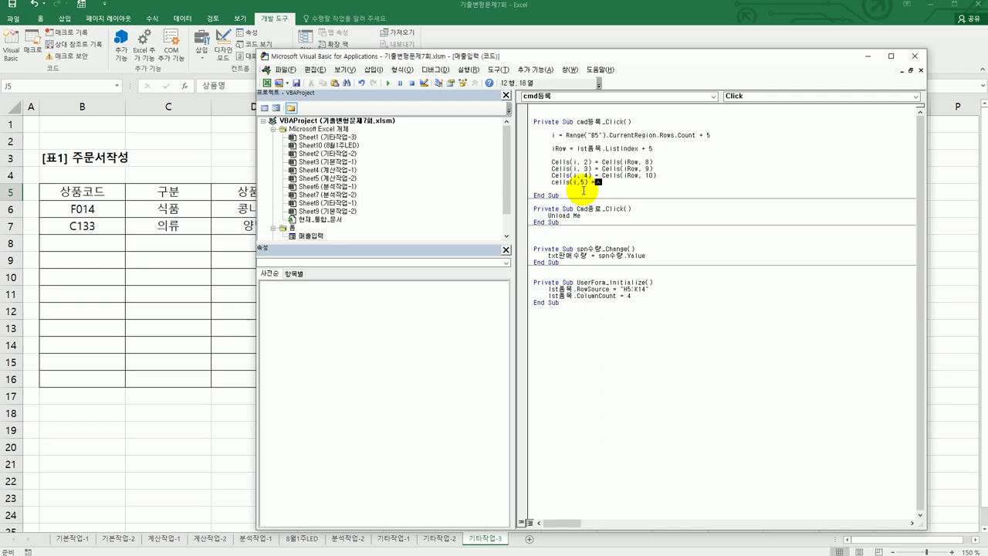
type("txt판매수량.Value")
key("Return")
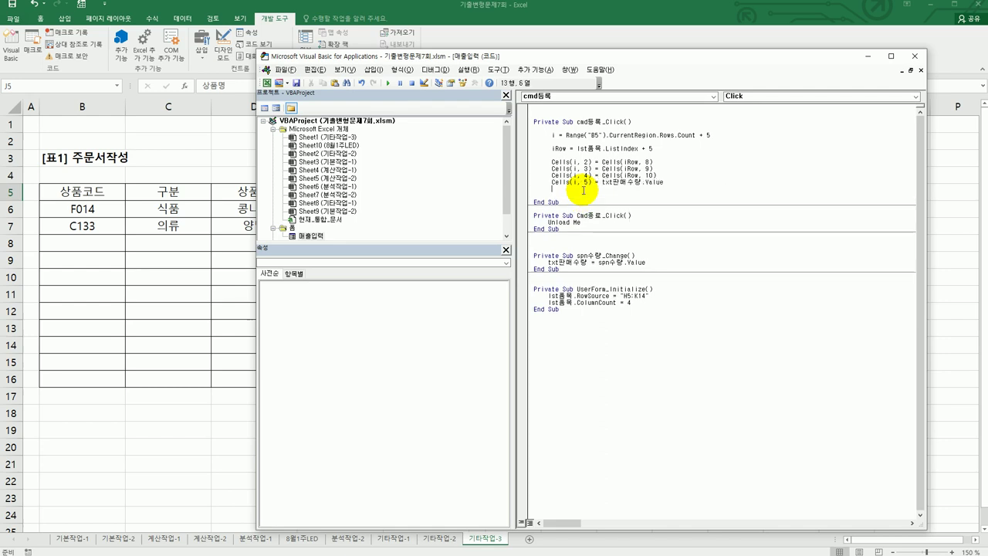
Add the amount line Cells(i, 6) = Cells(i, 5) * Cells(iRow, 11) below the quantity line
key("BackSpace")
key("shift+Left")
key("shift+Left")
key("shift+Left")
key("BackSpace")
type("cell")
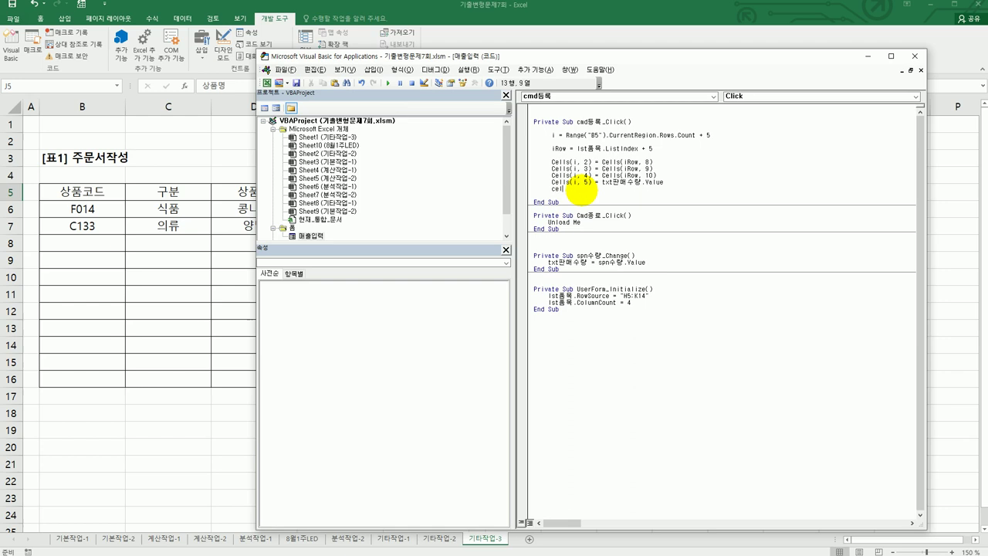
type("s(i,6) = cells(i,5) + cells(iRow, 11)")
key("Return")
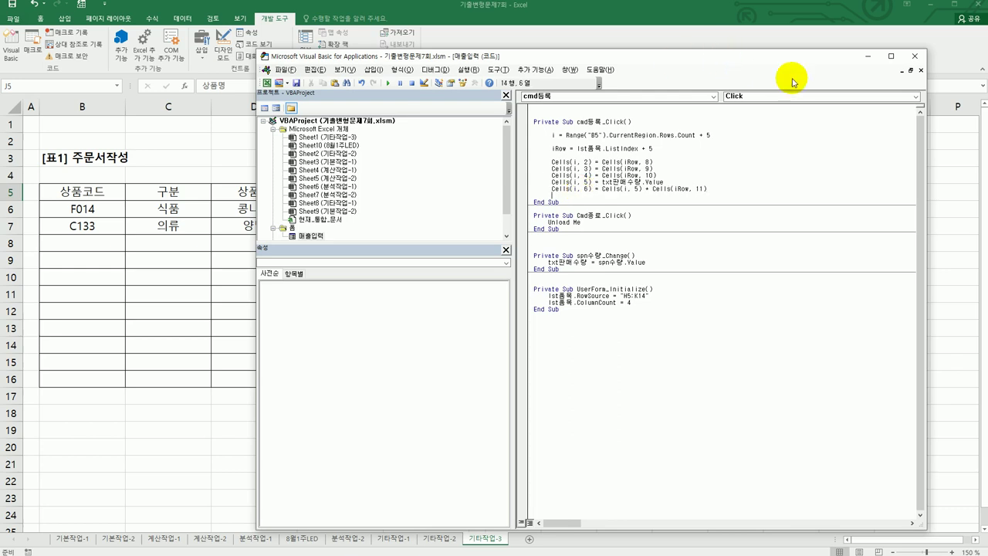
Test the 매출입력 form on the sheet by registering F013 시금치 with quantity 3, and close the form
left_click(913, 56)
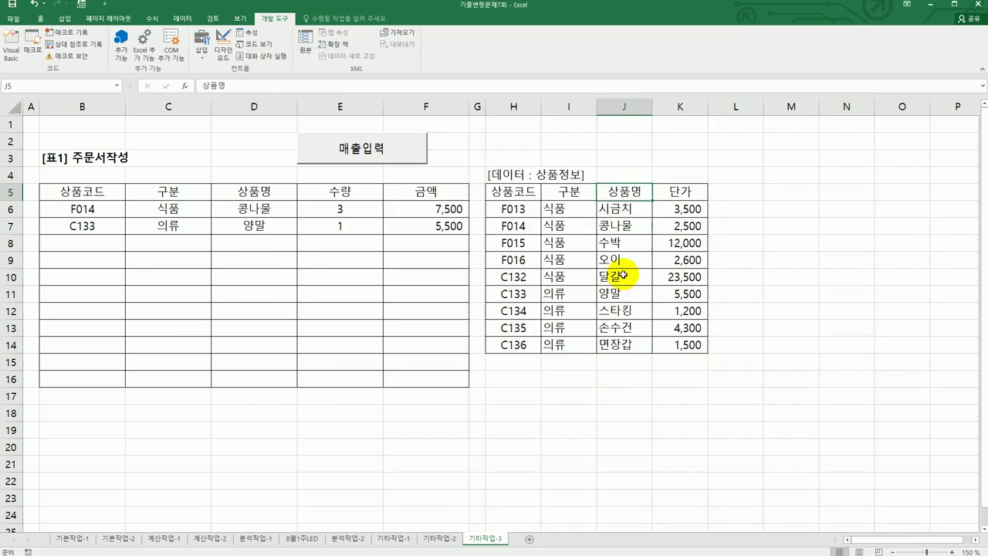
left_click(352, 157)
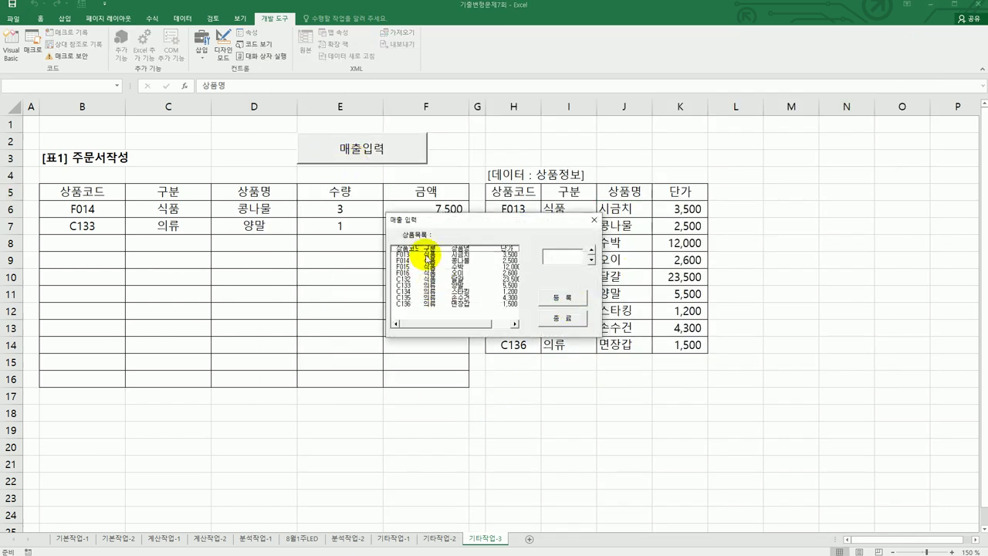
left_click(426, 252)
left_click(591, 250)
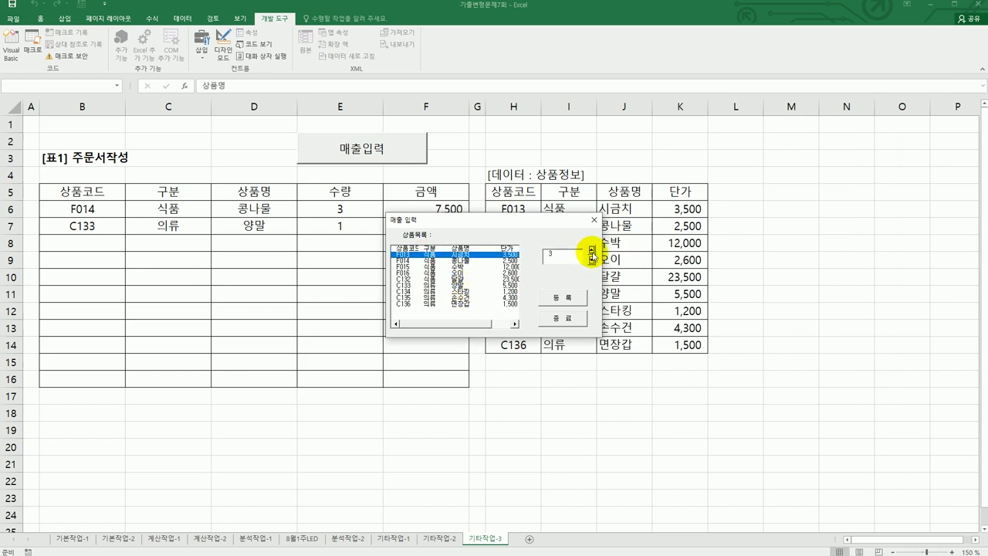
left_click(563, 297)
left_click_drag(498, 230, 531, 373)
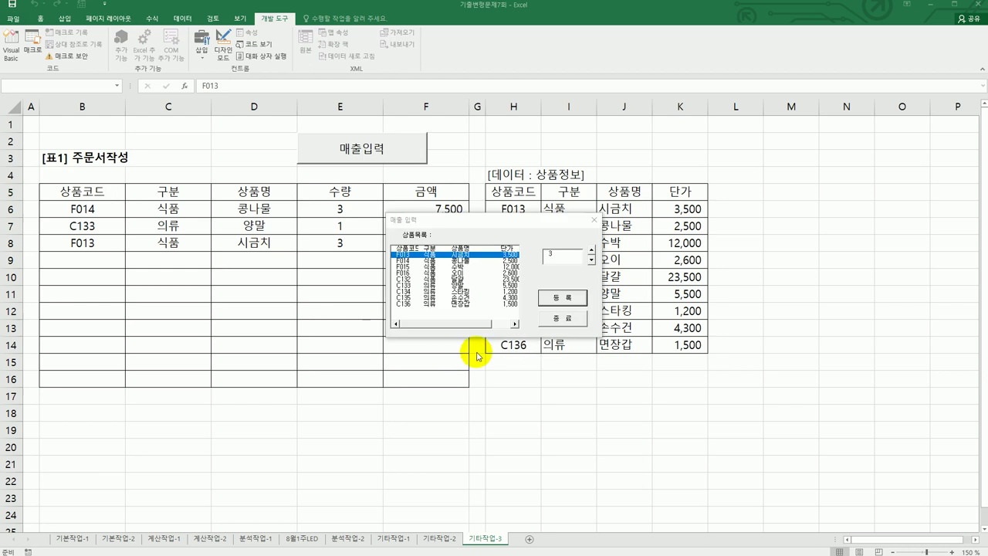
left_click(559, 319)
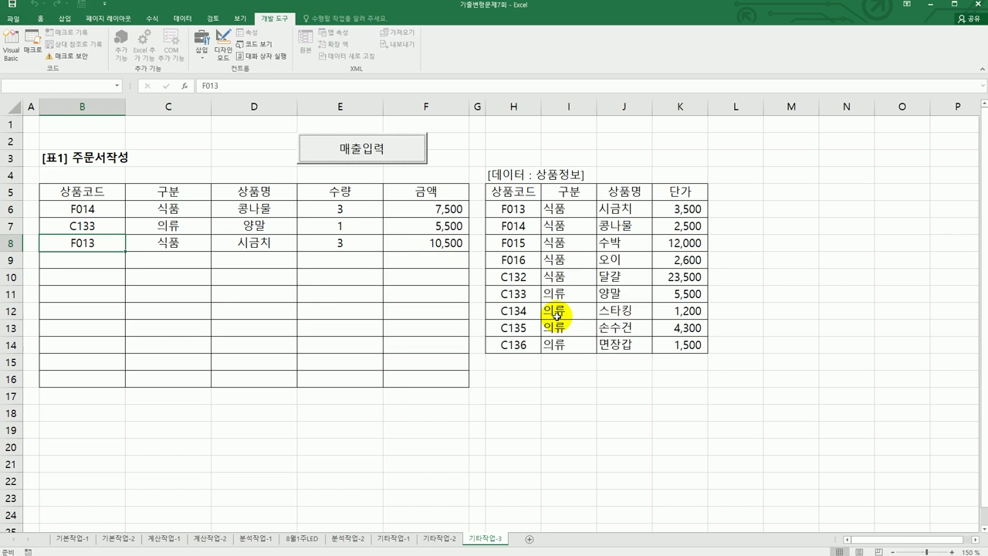
Reopen the 매출입력 form, select the F014 콩나물 item in the product list, and close the form without registering it
left_click(377, 152)
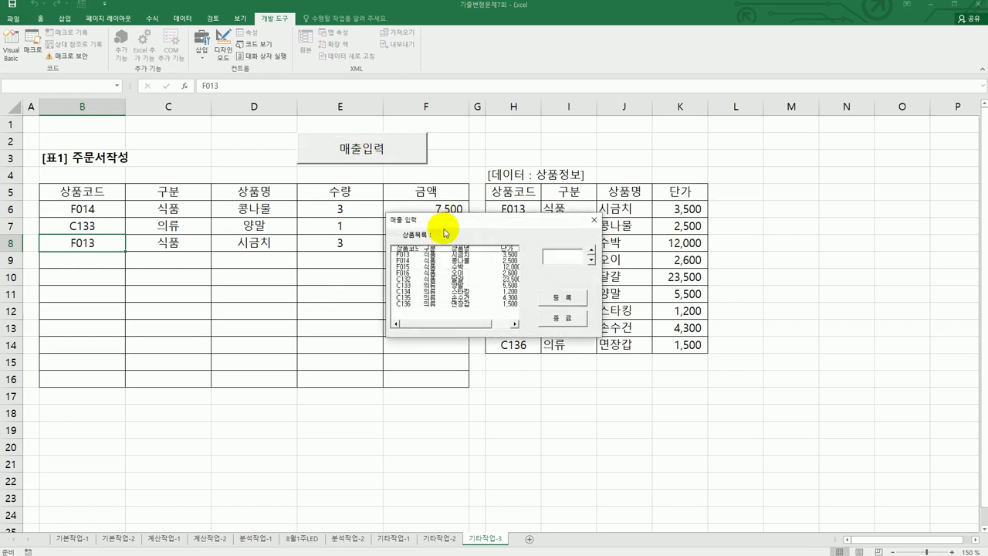
left_click(437, 261)
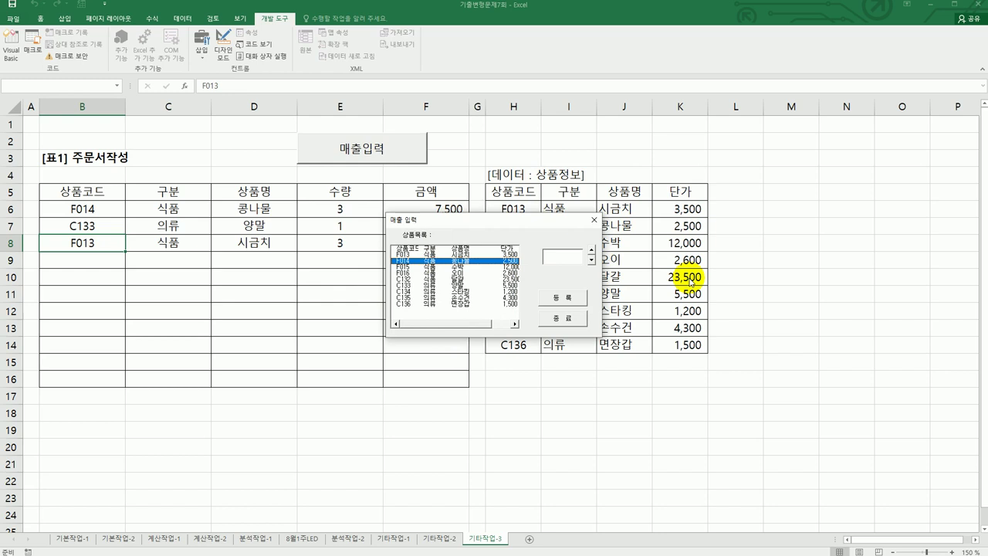
left_click(595, 220)
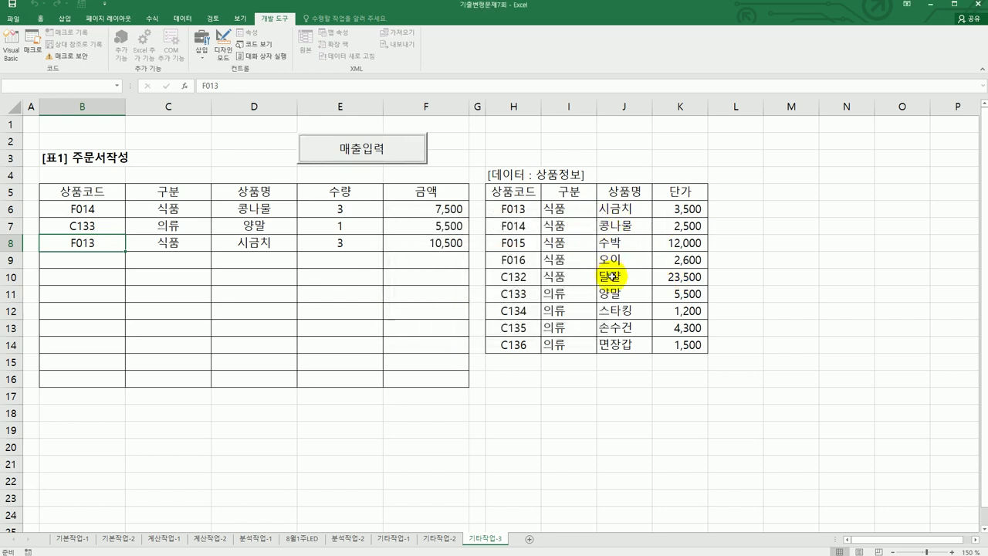
left_click(614, 277)
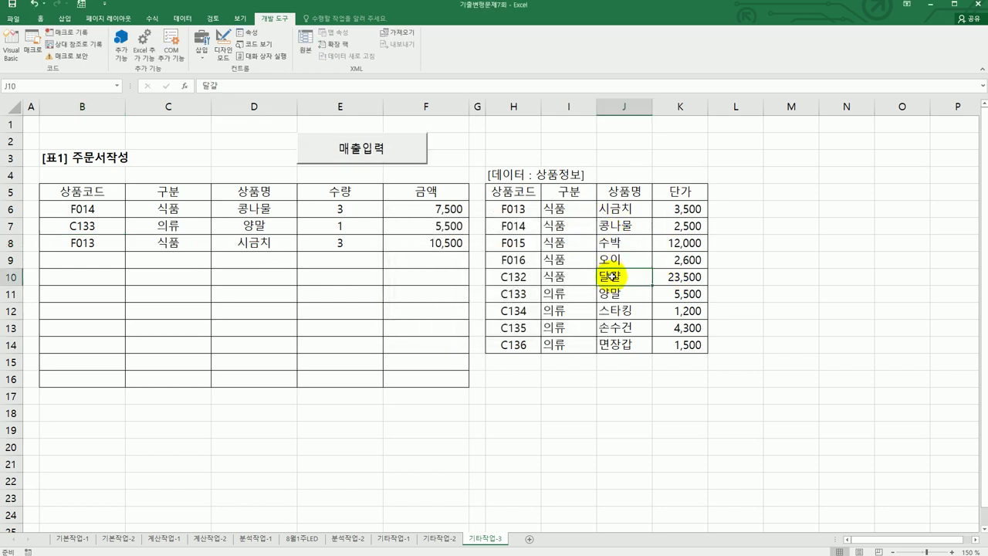
Return to the form code and comment out the iRow = lst품목.ListIndex + 5 line
left_click(11, 47)
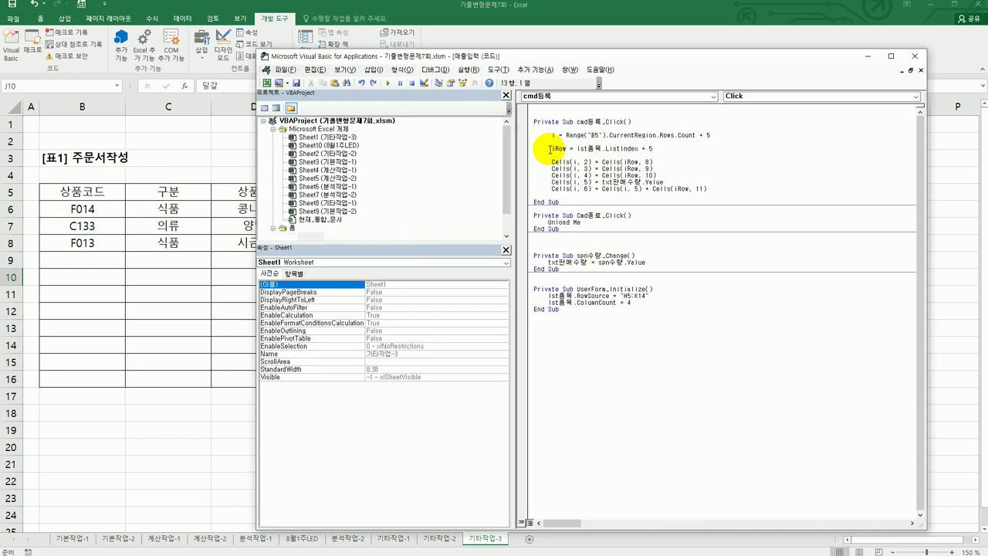
left_click_drag(551, 149, 662, 147)
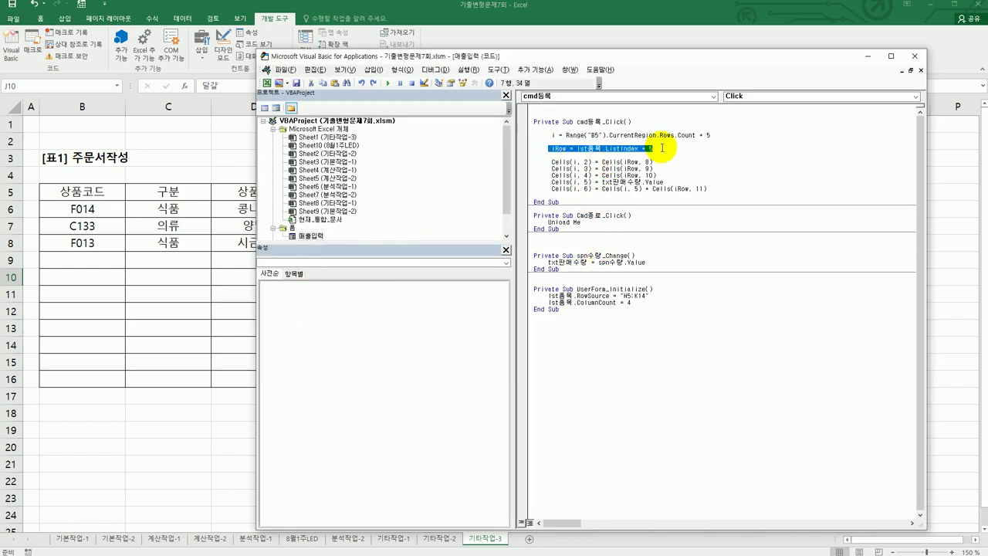
left_click(601, 151)
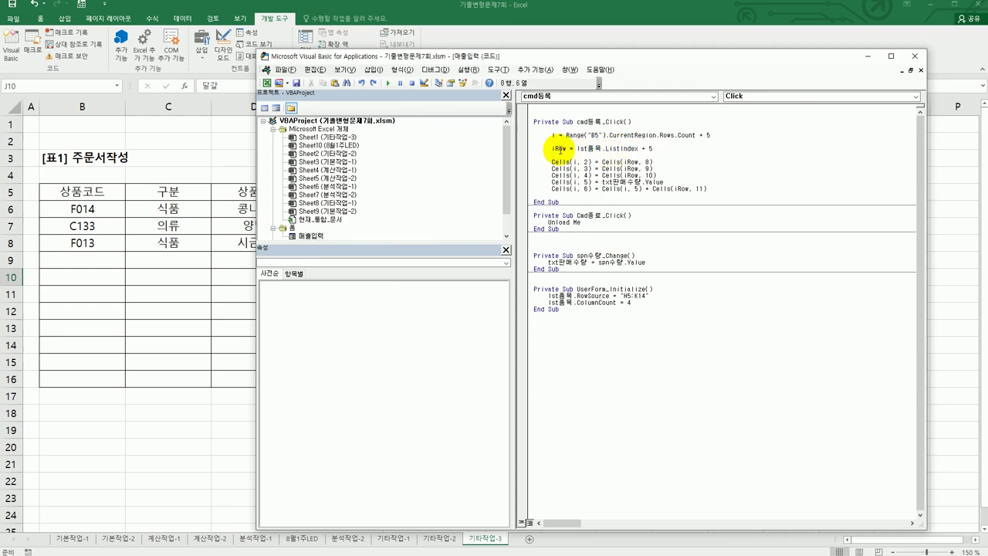
left_click_drag(549, 148, 655, 148)
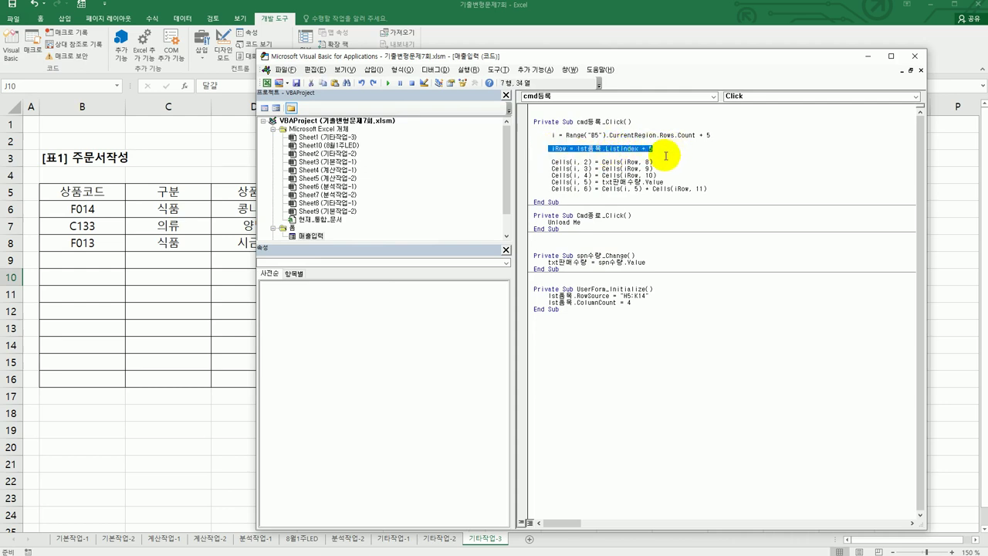
key("Delete")
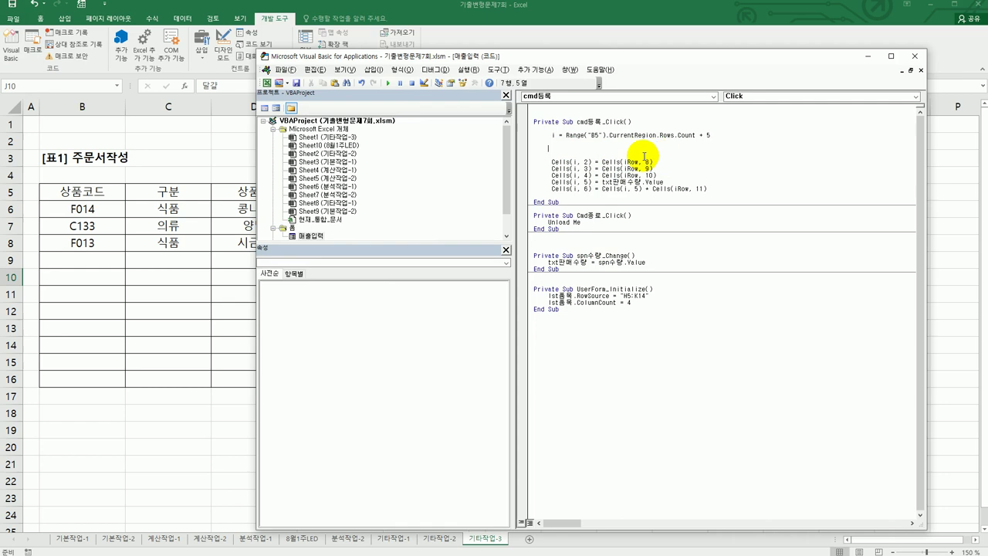
key("ctrl+z")
left_click(545, 148)
left_click(584, 189)
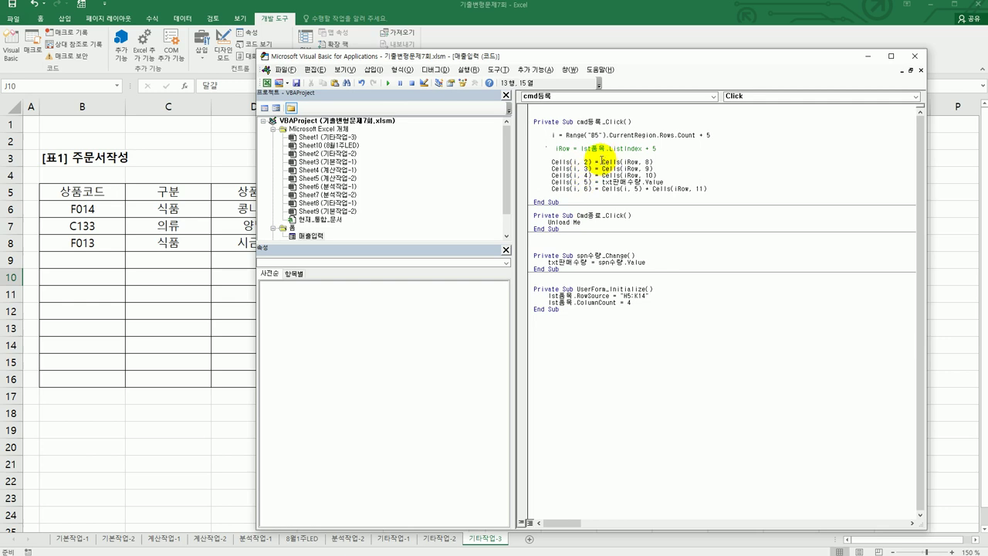
Replace Cells(iRow, 8) in the product code line with lst품목.Column(0)
left_click_drag(602, 160, 663, 160)
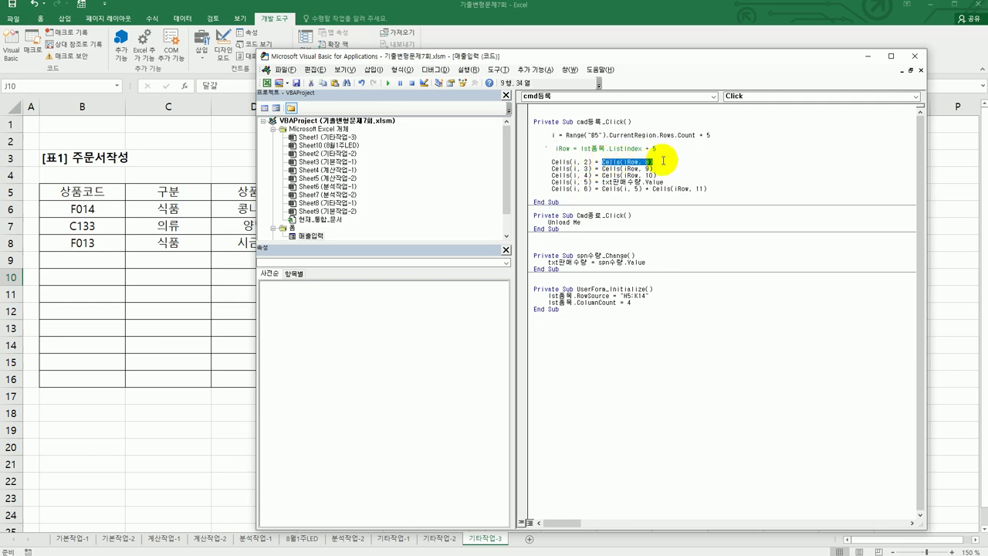
type("lst등록.")
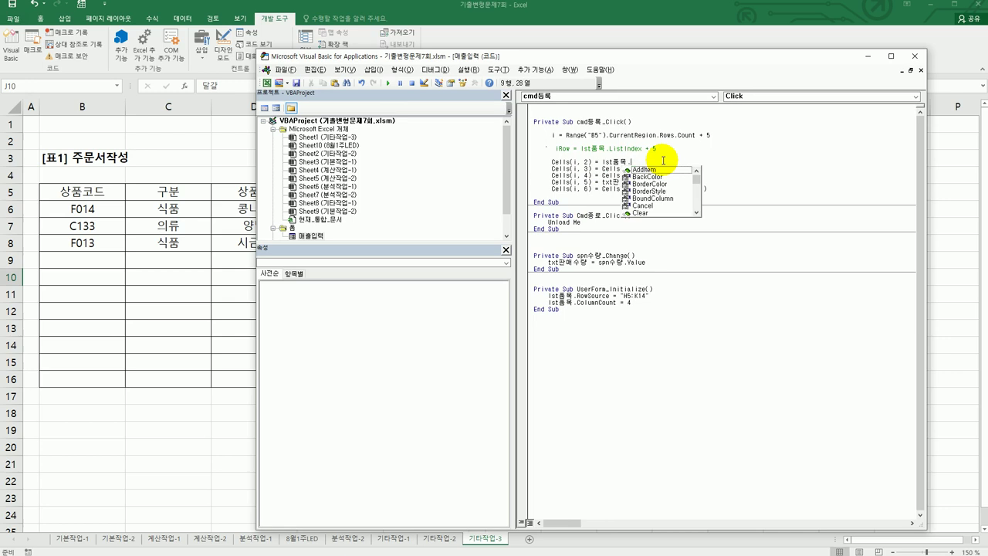
type("co")
key("Tab")
type("(0)")
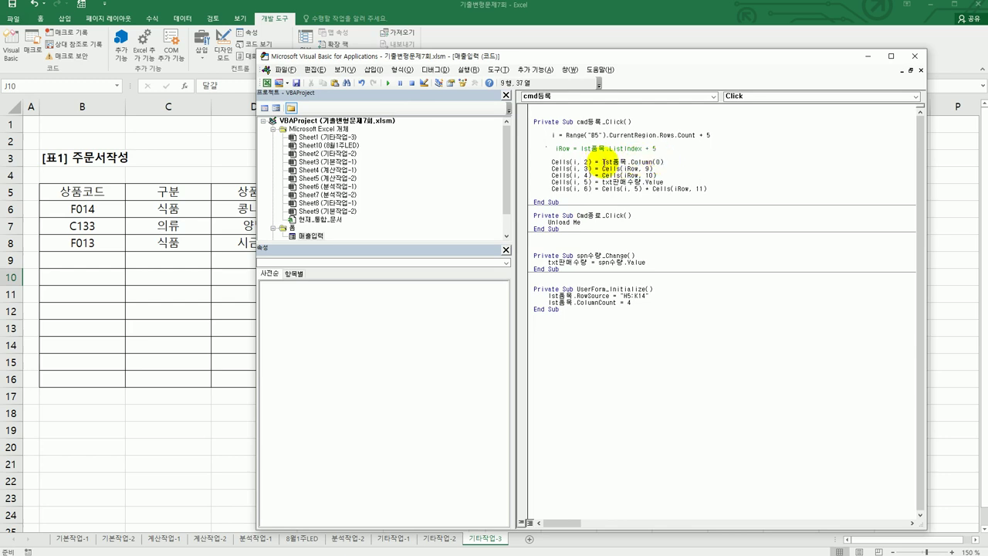
Copy the lst품목.Column expression over Cells(iRow, 9) in the 구분 line and set its column index to 1
left_click_drag(602, 161, 664, 162)
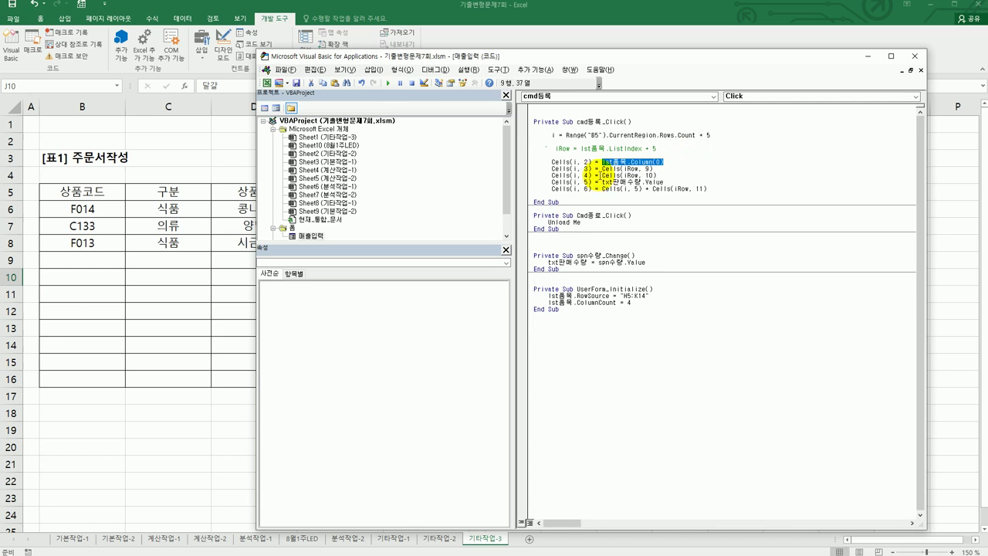
key("ctrl+c")
left_click_drag(602, 169, 656, 168)
key("ctrl+v")
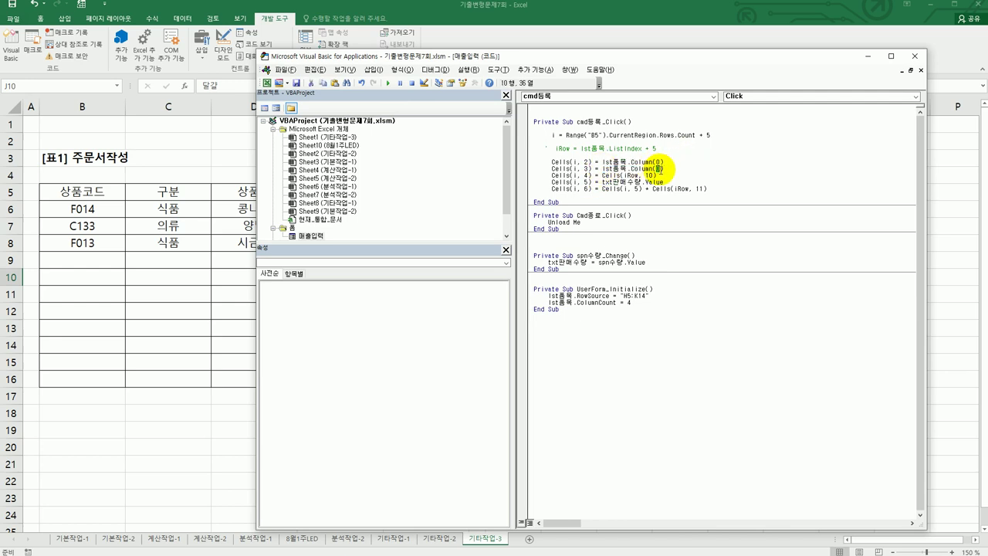
type("1")
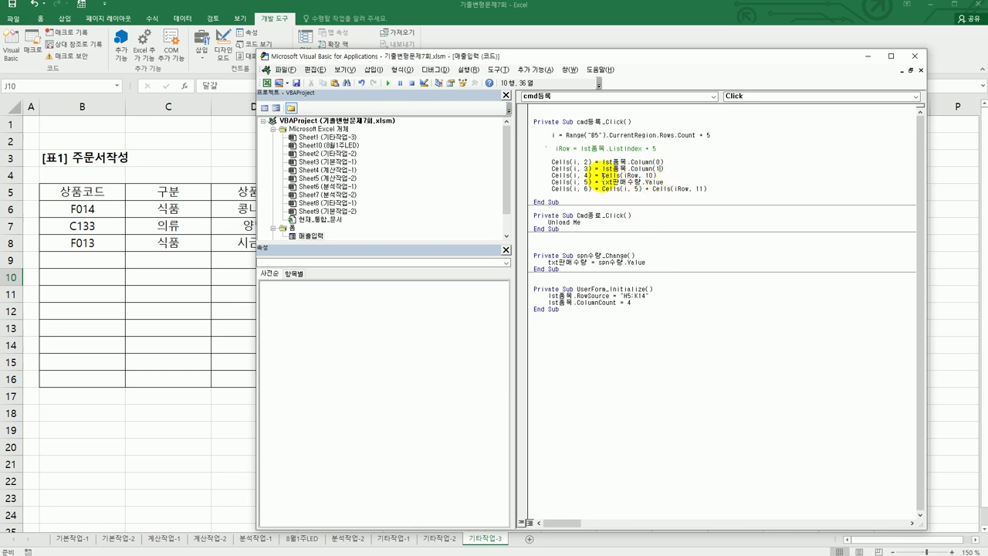
Replace Cells(iRow, 10) in the Cells(i, 4) line with lst품목.Column(3) and Cells(iRow, 11) in the amount line with lst품목.Column(4)
left_click_drag(601, 175, 679, 176)
key("ctrl+v")
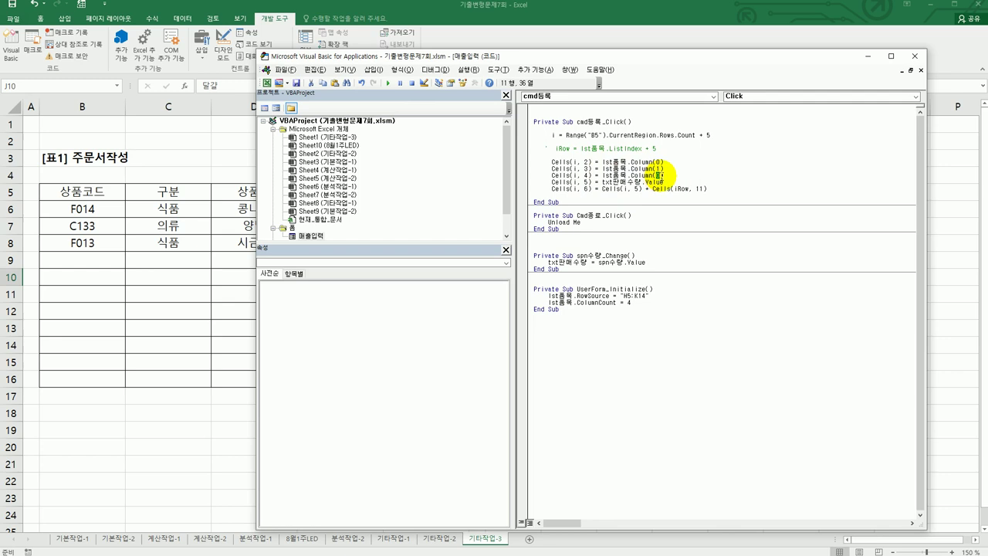
type("3")
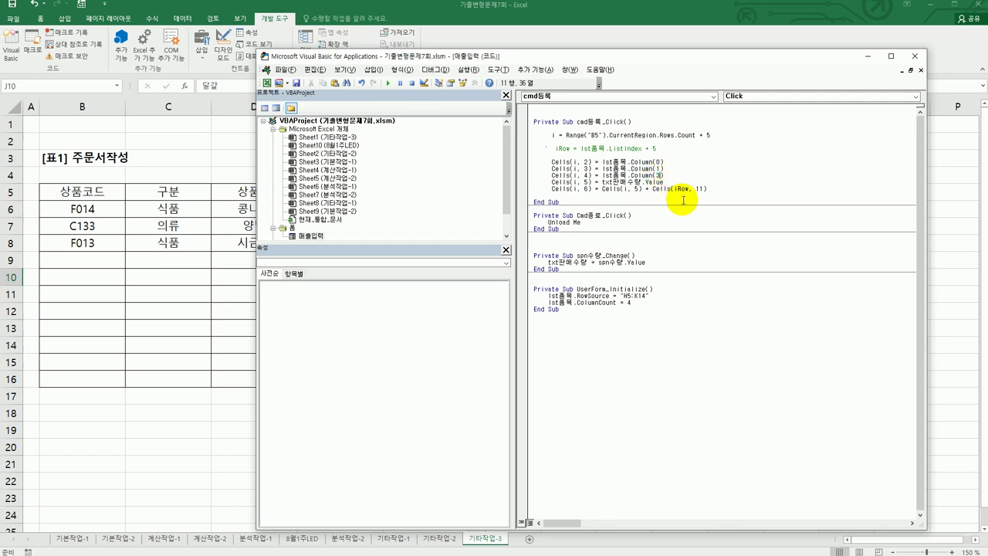
left_click_drag(653, 189, 721, 192)
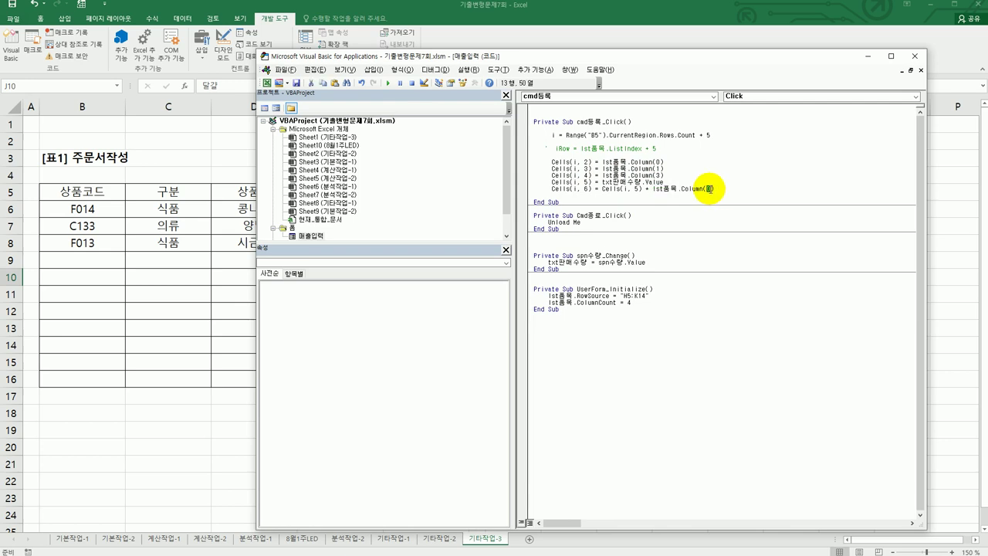
type("4")
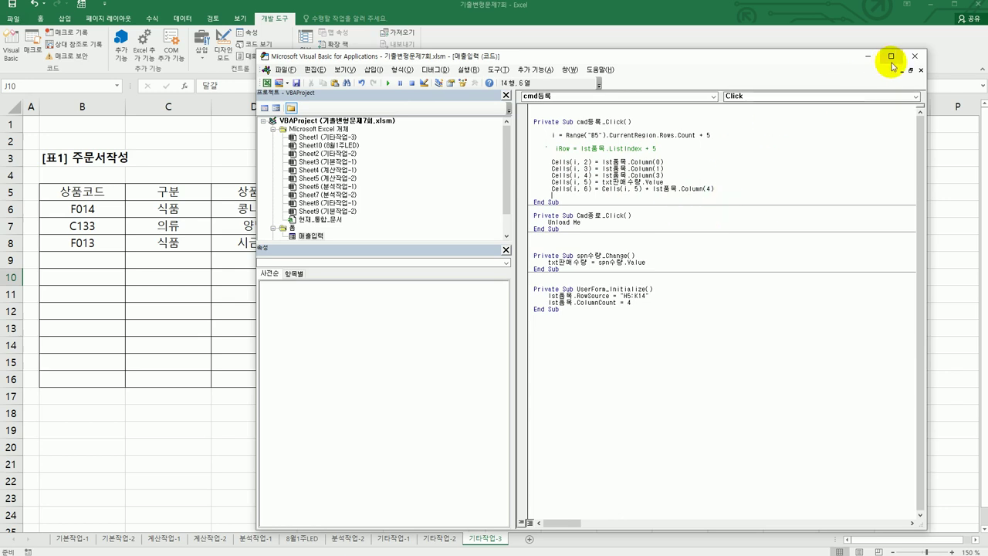
Test the revised code by registering F014 콩나물 in the 매출입력 form, and debug the Cells(i, 6) line
left_click(914, 56)
left_click(363, 148)
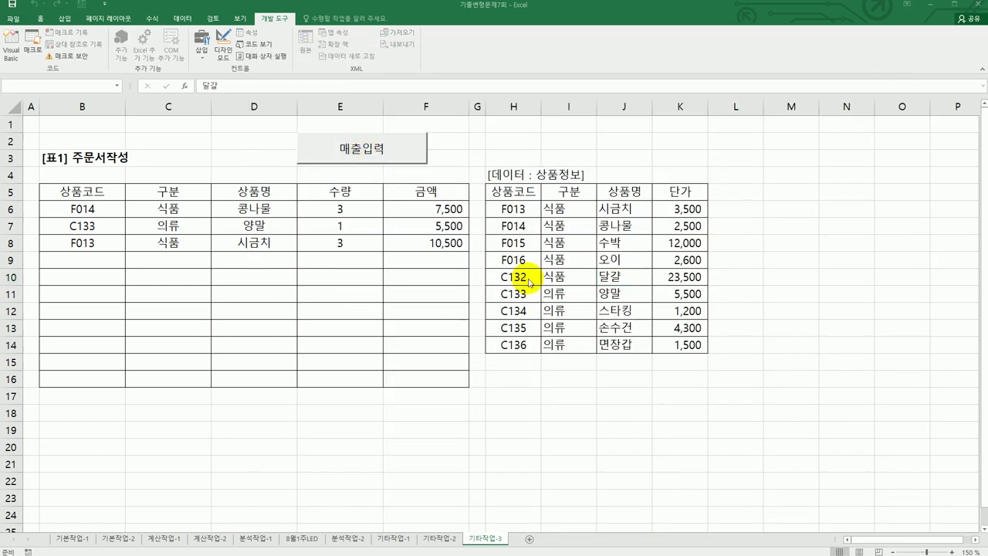
left_click(472, 255)
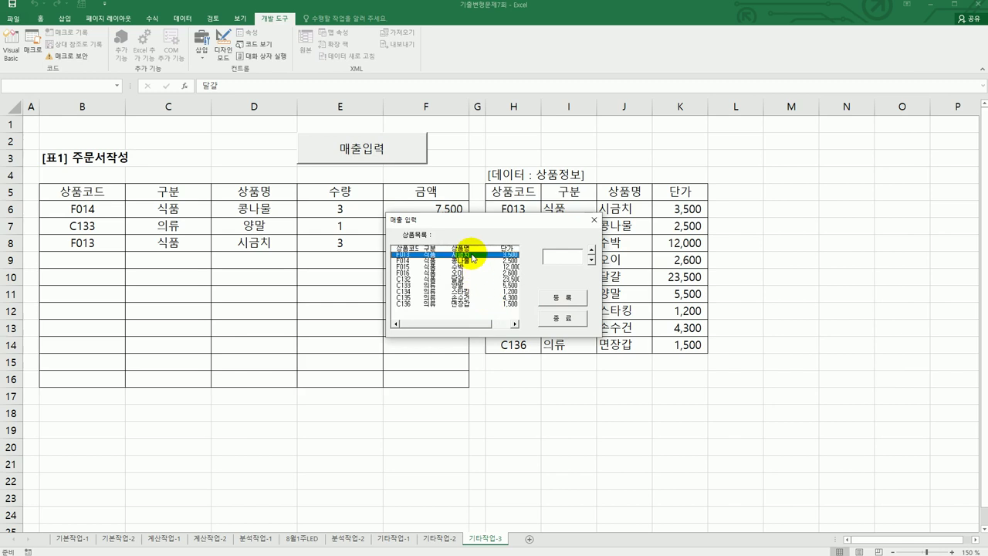
left_click(471, 261)
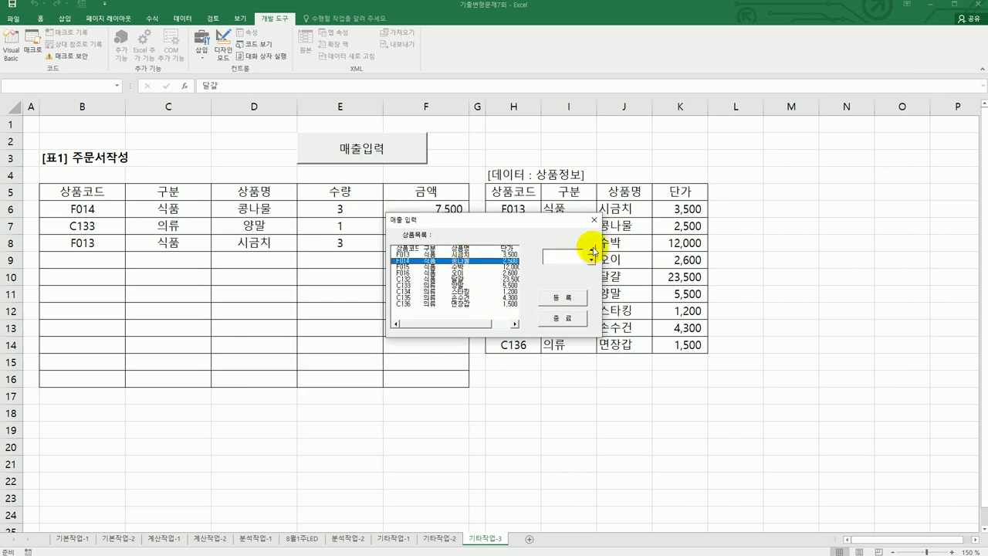
left_click(561, 297)
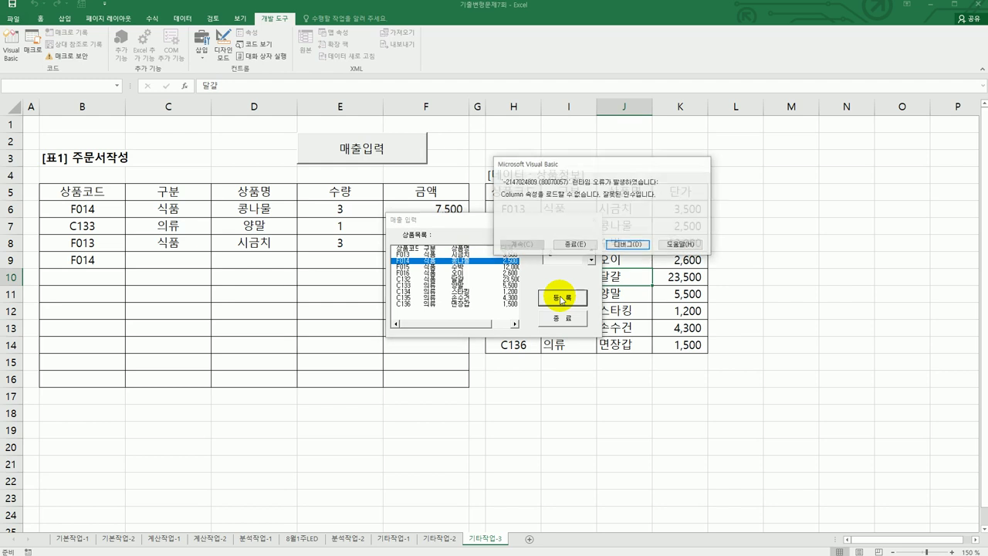
left_click(627, 246)
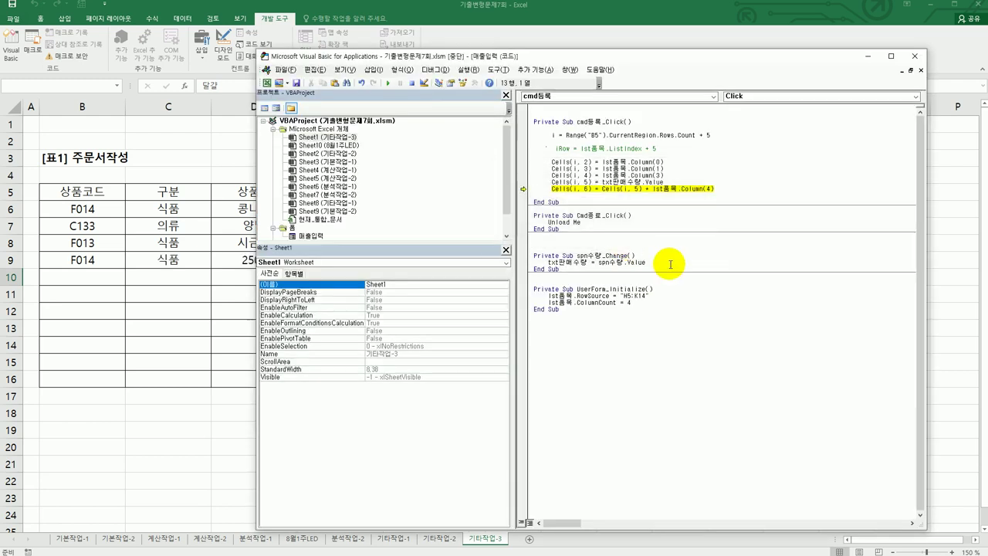
left_click(722, 190)
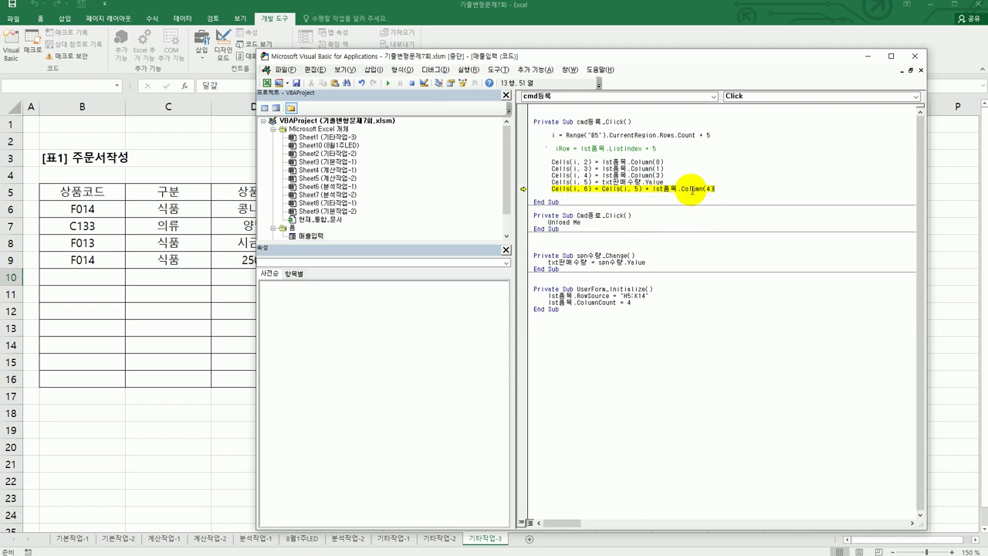
Correct the column indexes to lst품목.Column(2) in the Cells(i, 4) line and lst품목.Column(3) in the Cells(i, 6) line, and stop the debug run
left_click(664, 175)
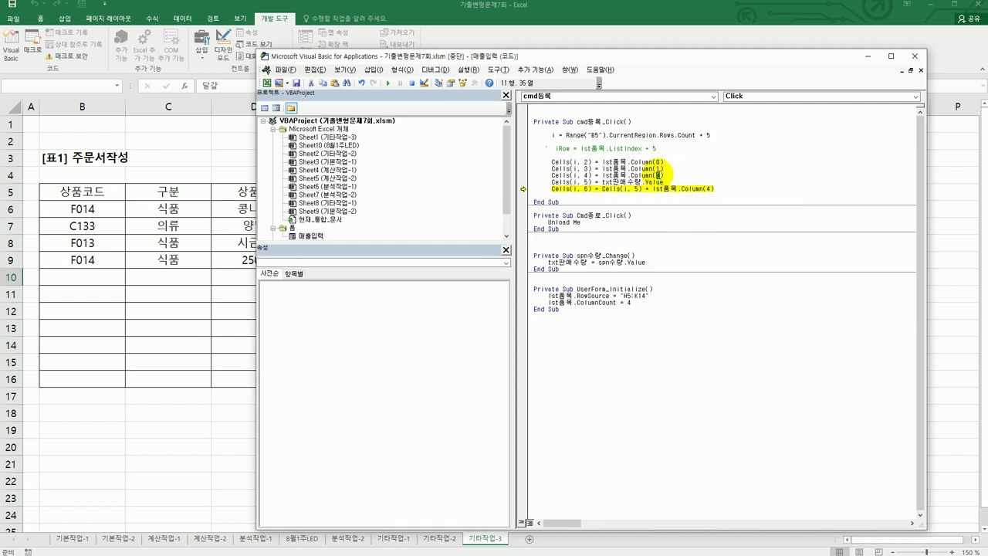
type("2")
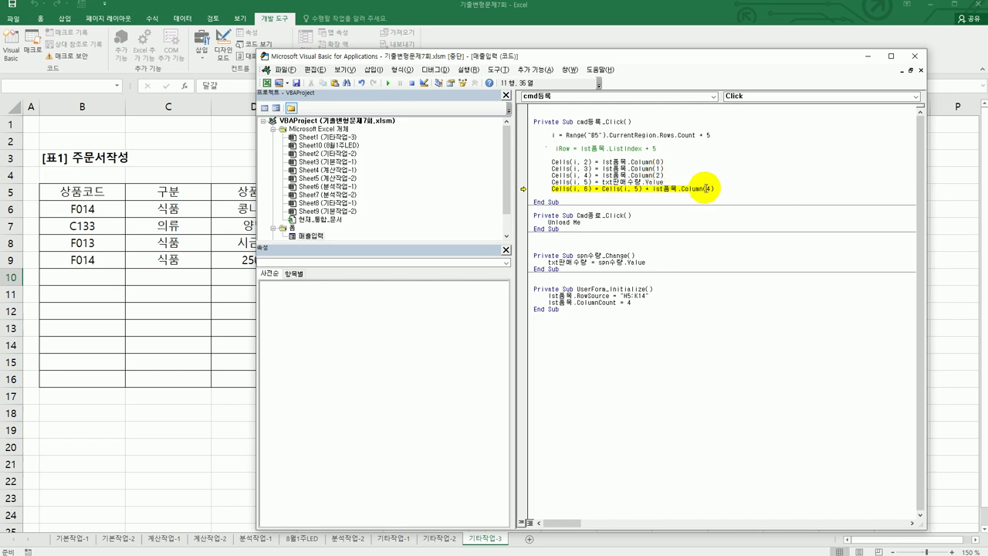
type(")")
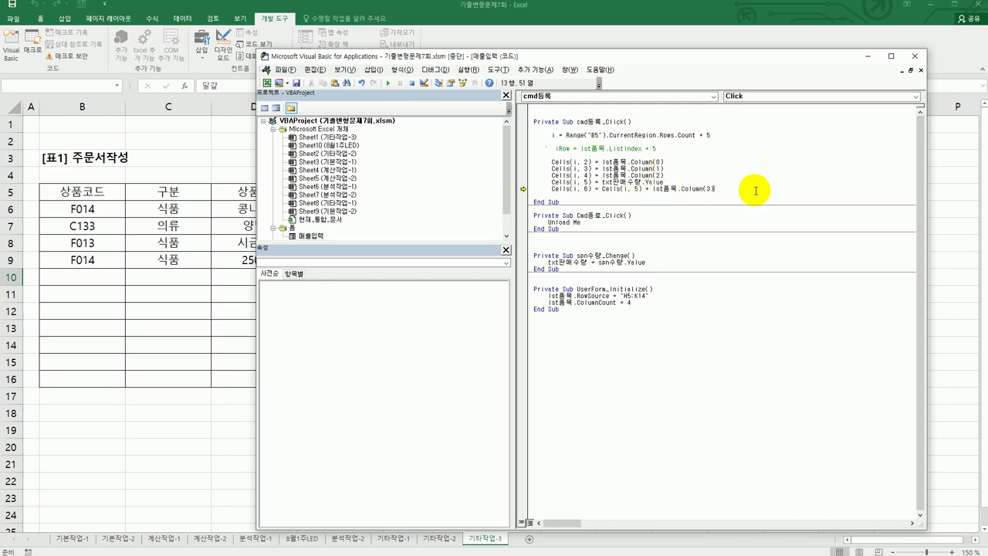
left_click(672, 163)
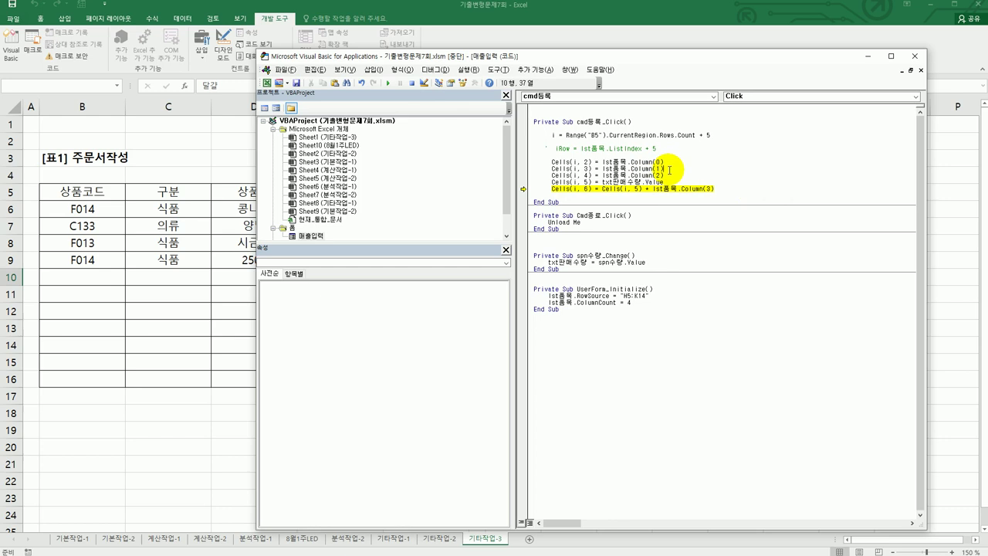
key("Down")
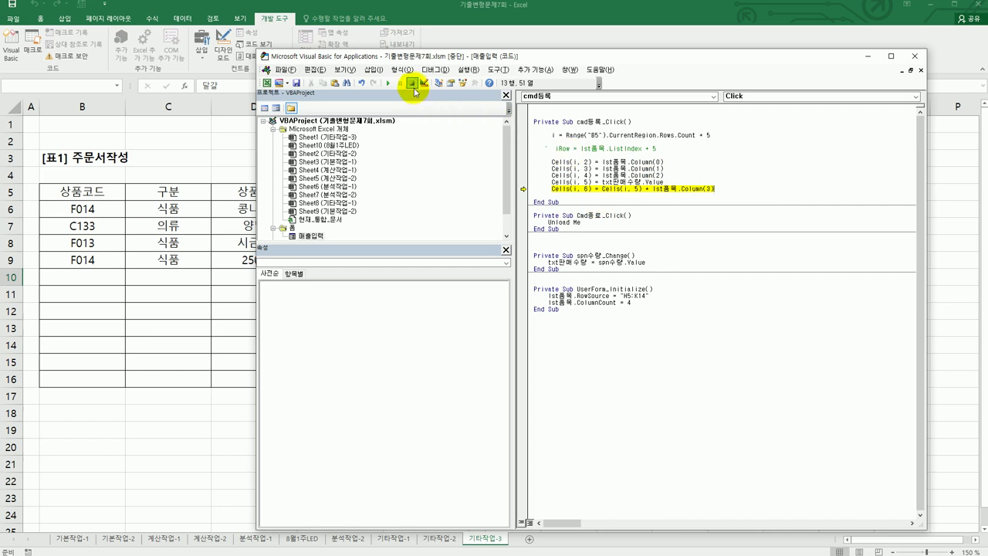
left_click(412, 83)
Clear the faulty test order in B9:E9 of the 주문서작성 table
left_click(170, 360)
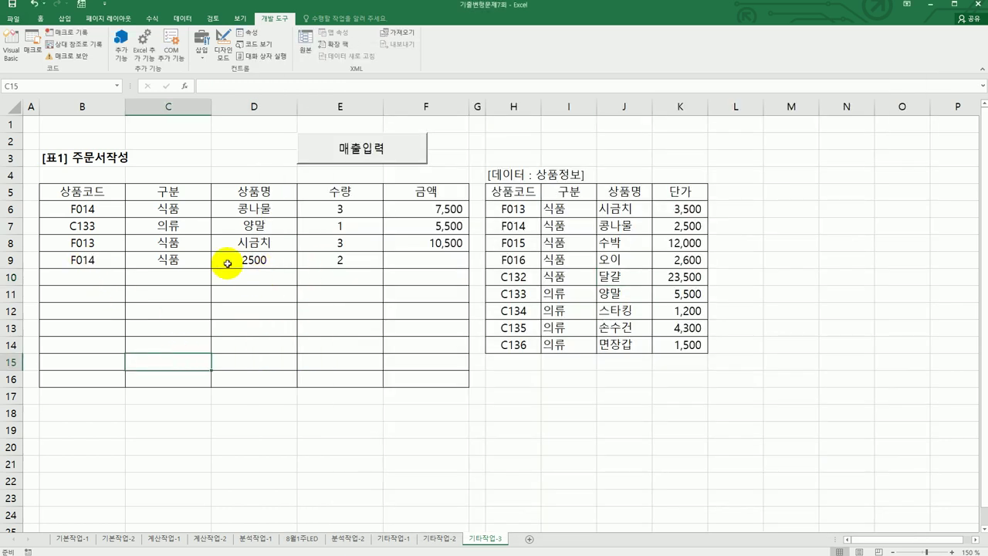
left_click_drag(80, 264, 314, 262)
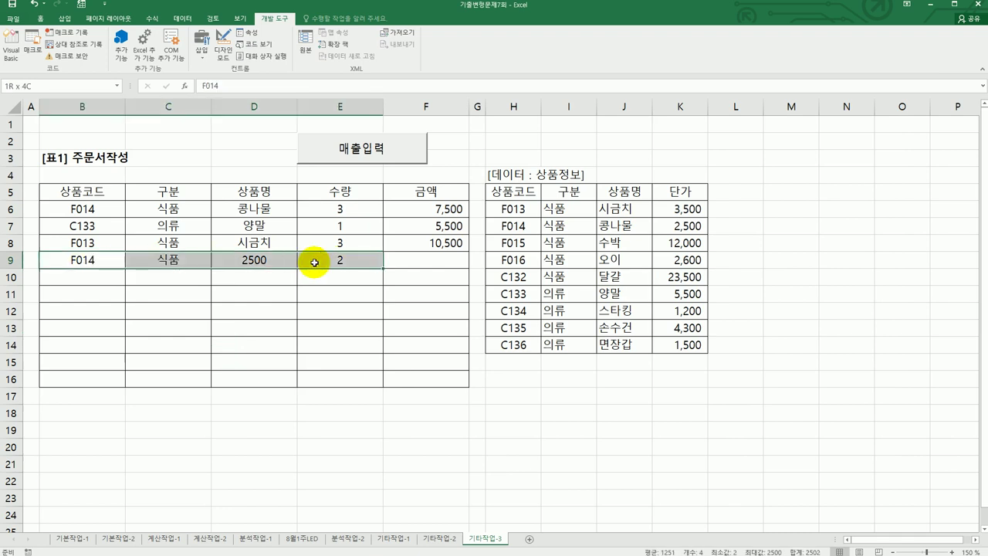
key("Delete")
left_click(327, 322)
Register F014 콩나물 with quantity 2 through the 매출입력 form and close the form
left_click(362, 161)
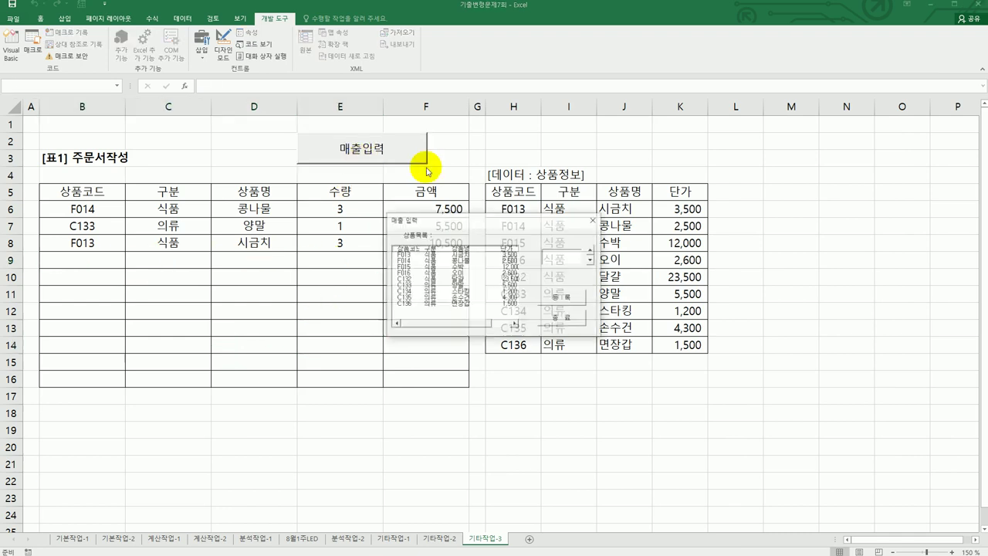
left_click(448, 260)
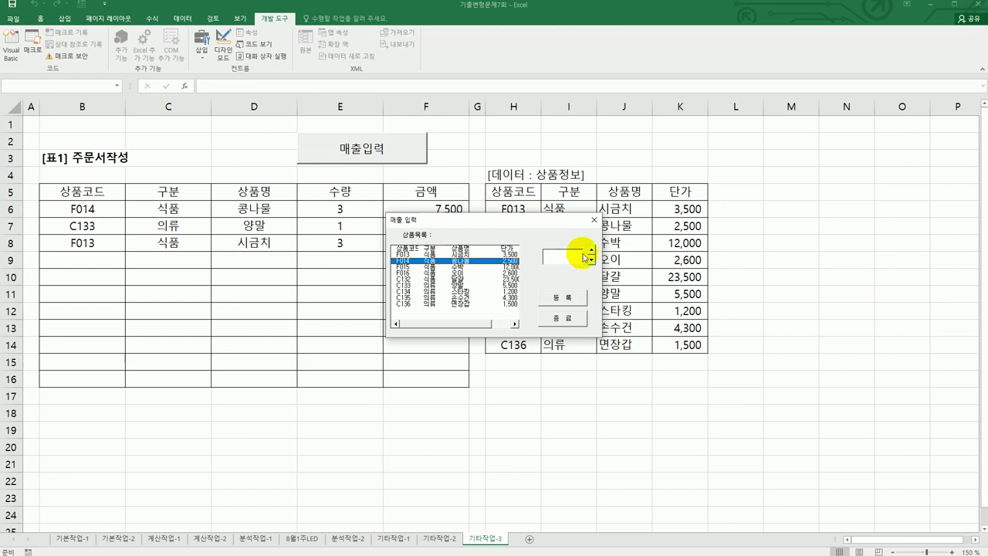
left_click(562, 298)
left_click_drag(545, 230, 650, 346)
left_click(671, 437)
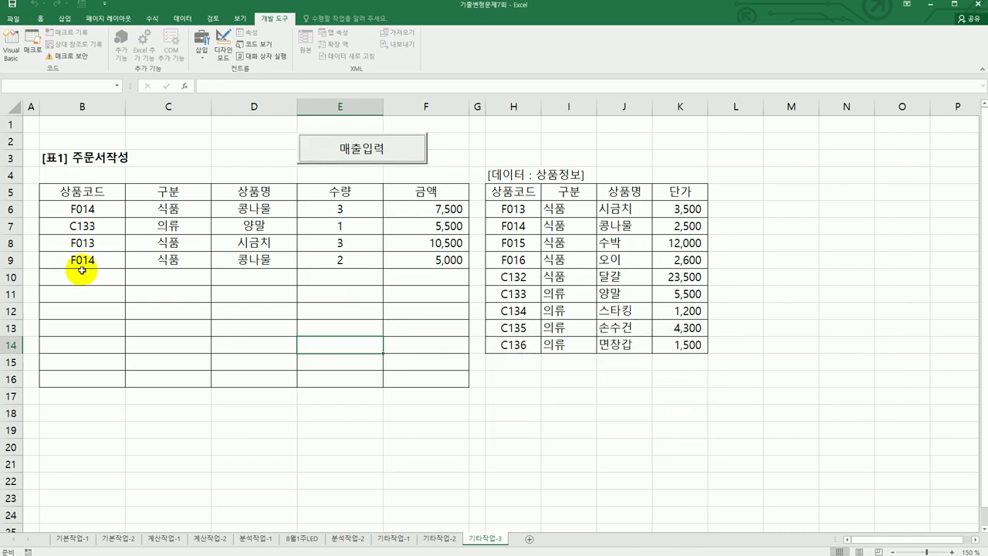
Register F016 오이 with quantity 1 through the 매출입력 form, moving the form off the table, and close it
left_click(348, 159)
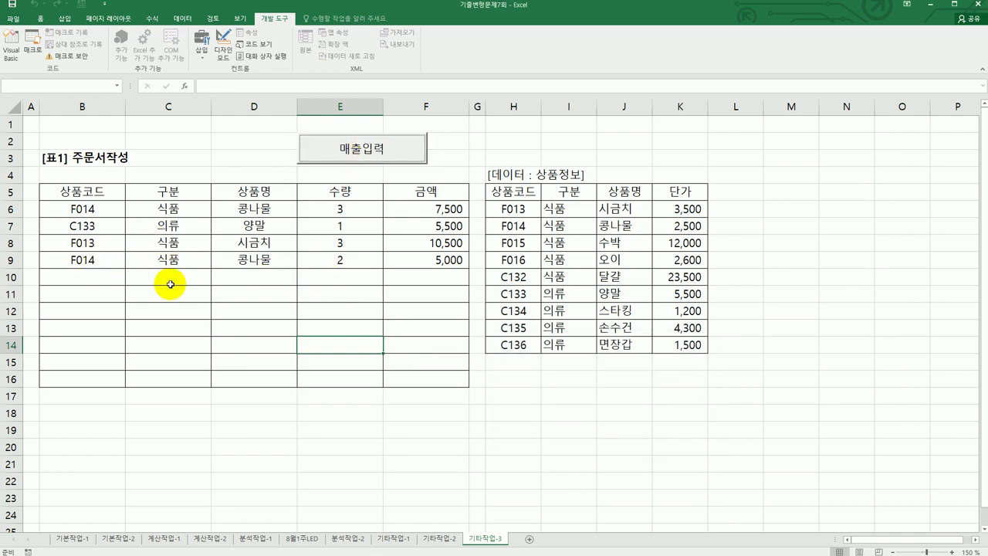
left_click(699, 227)
left_click(429, 261)
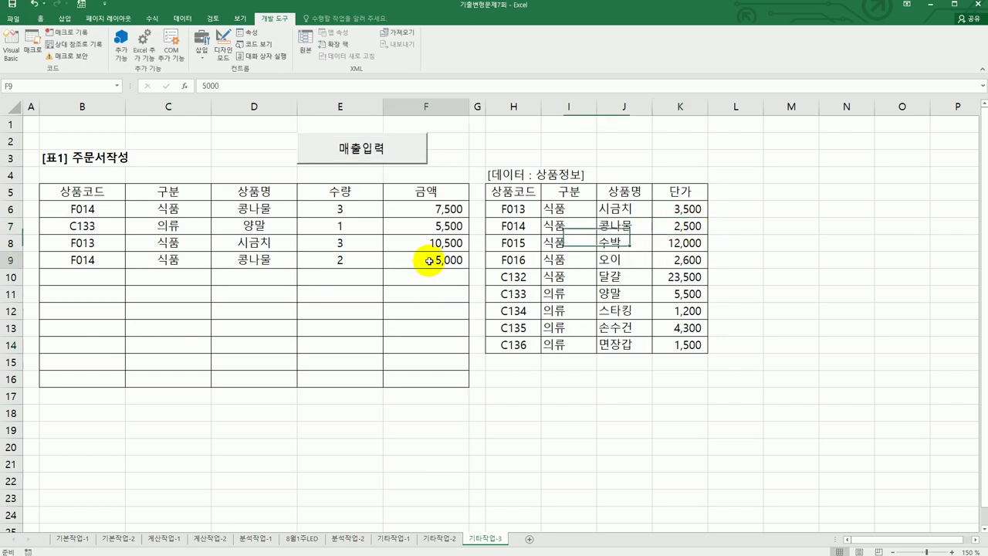
left_click(392, 153)
left_click(452, 274)
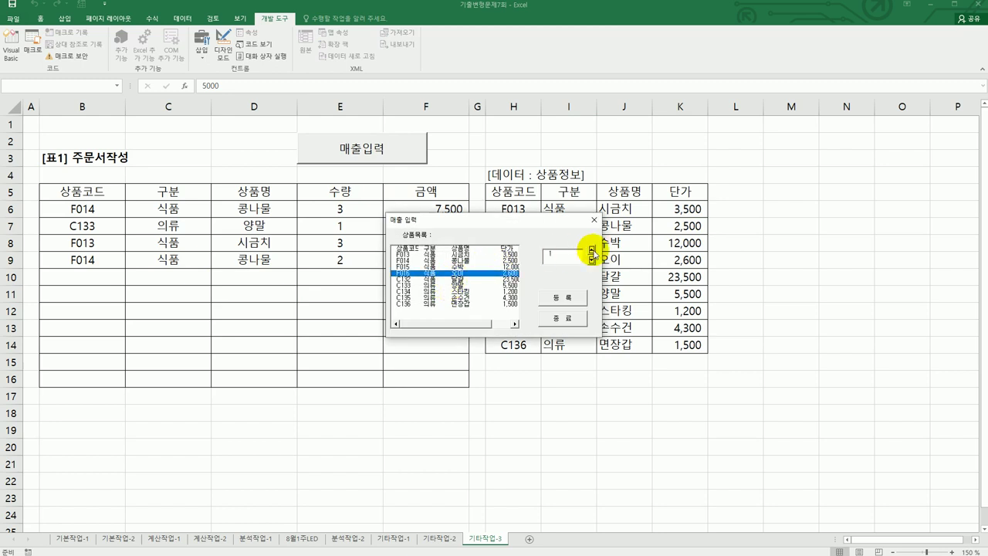
left_click_drag(569, 220, 463, 335)
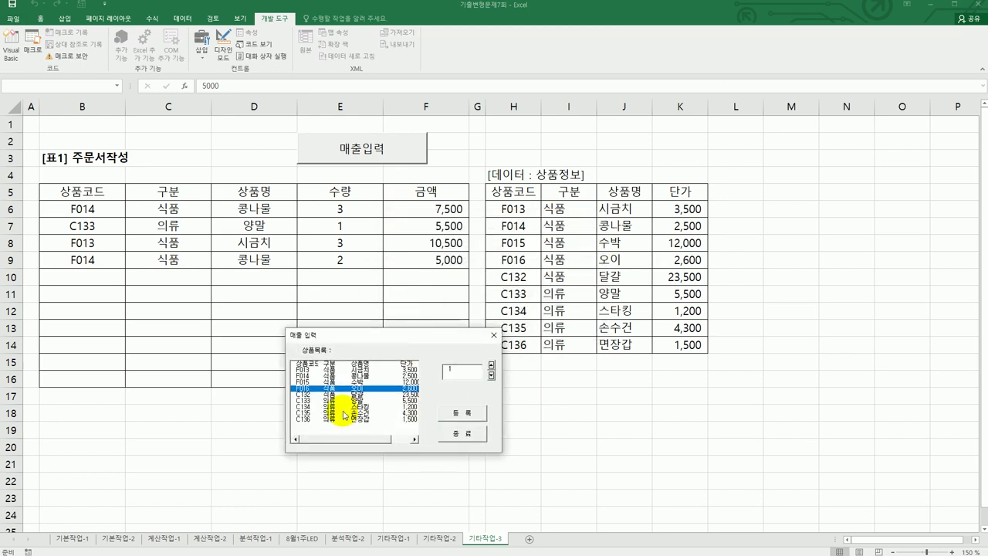
left_click(462, 414)
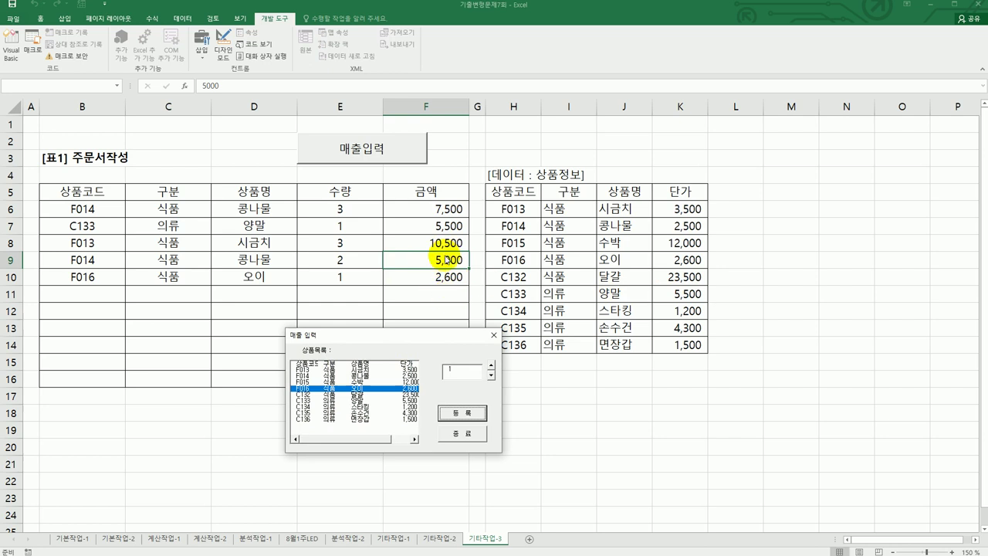
left_click(459, 435)
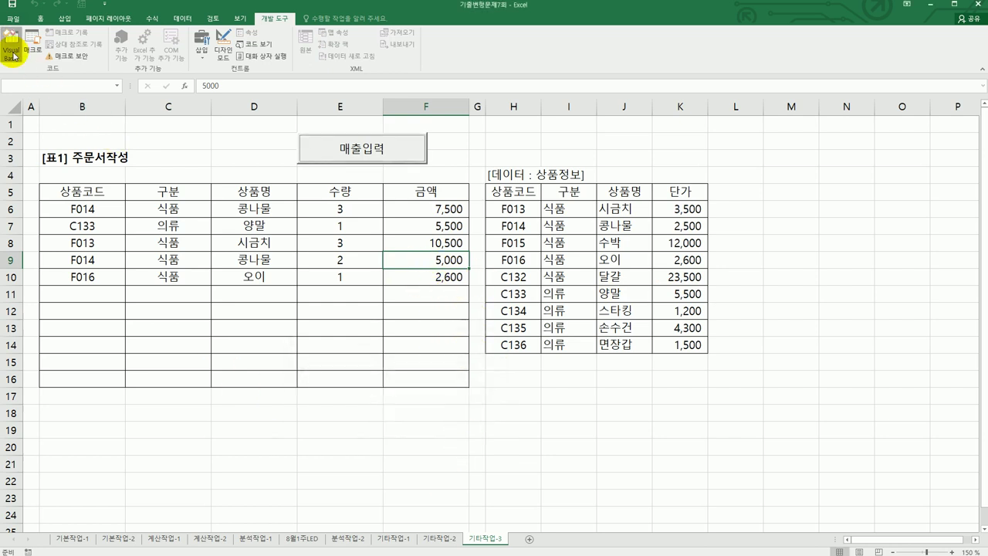
Review the revised cmd등록_Click code of the 매출입력 form and return to the worksheet
left_click(11, 48)
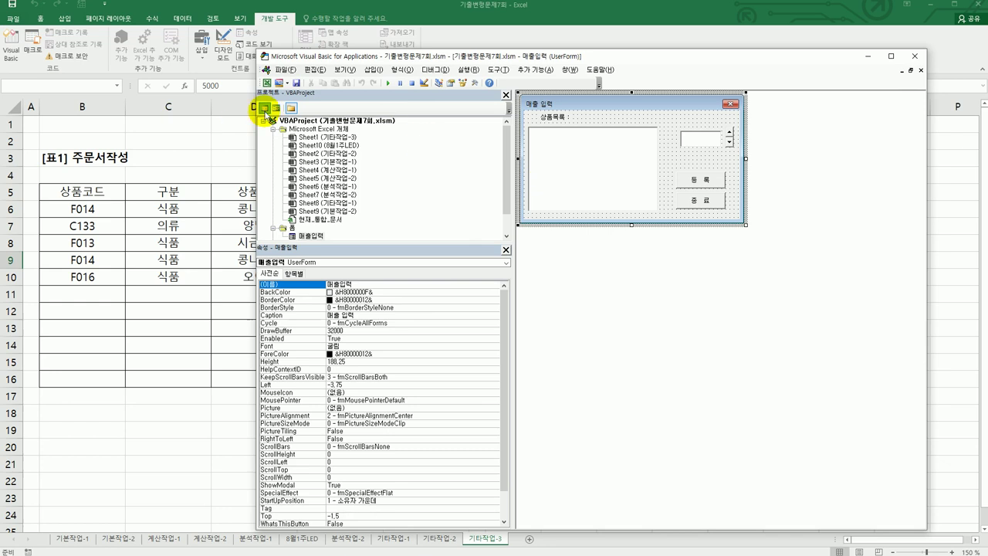
left_click(264, 109)
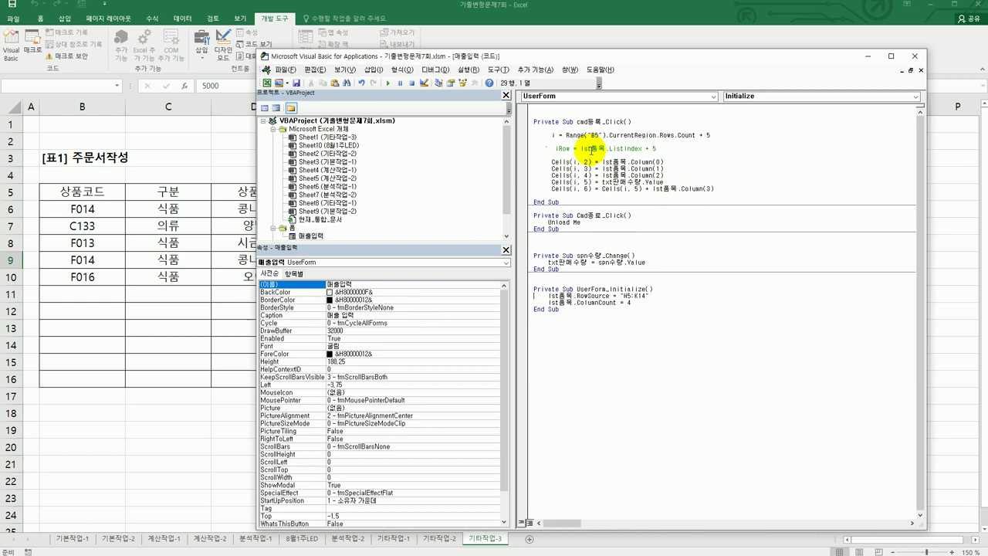
key("alt+F11")
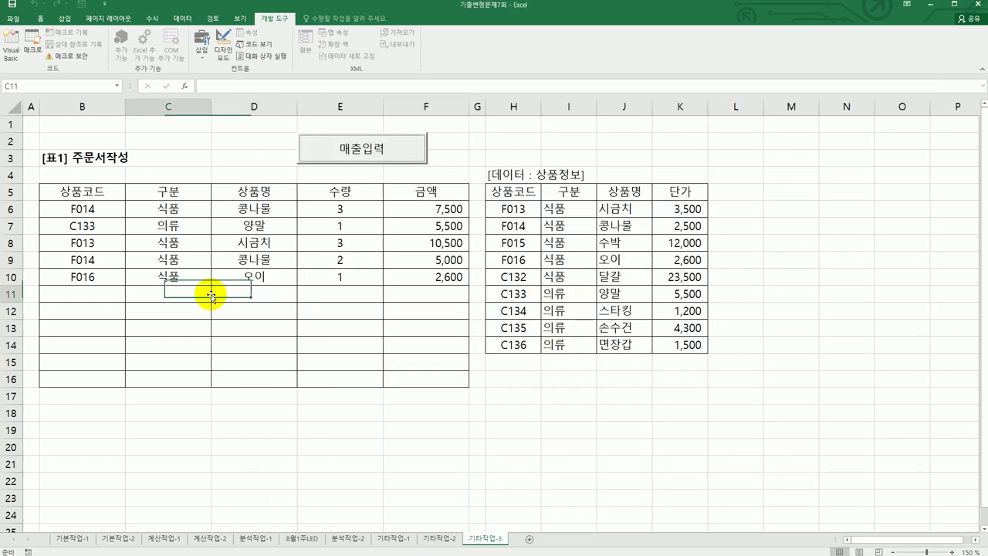
Check how the 상품정보 header row appears in the 매출입력 form's product list by selecting it, and close the form
left_click(519, 191)
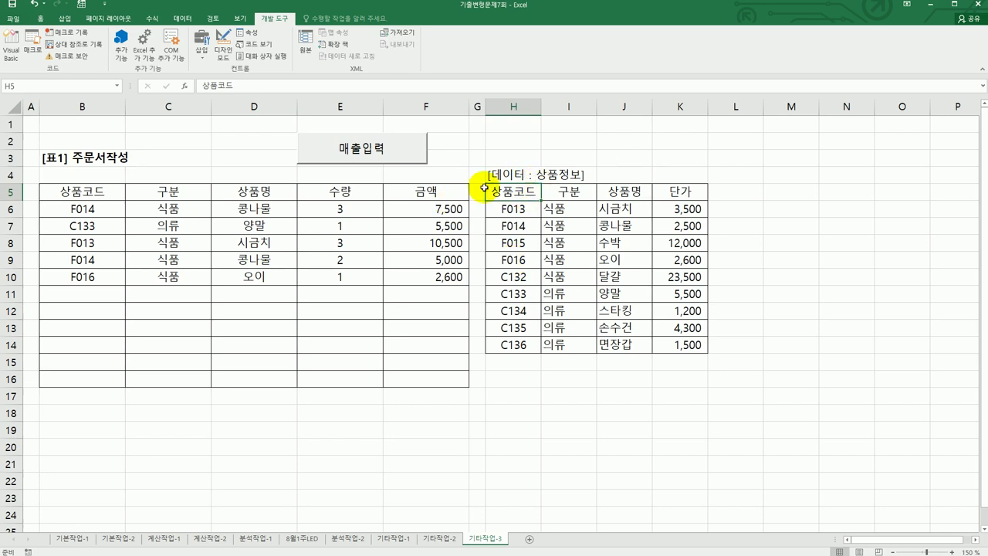
left_click(406, 149)
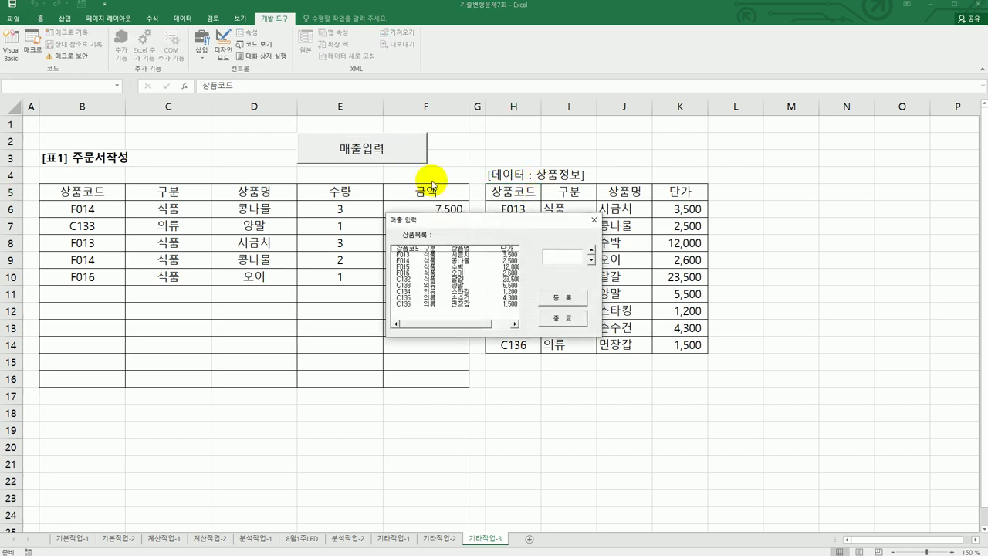
left_click(466, 249)
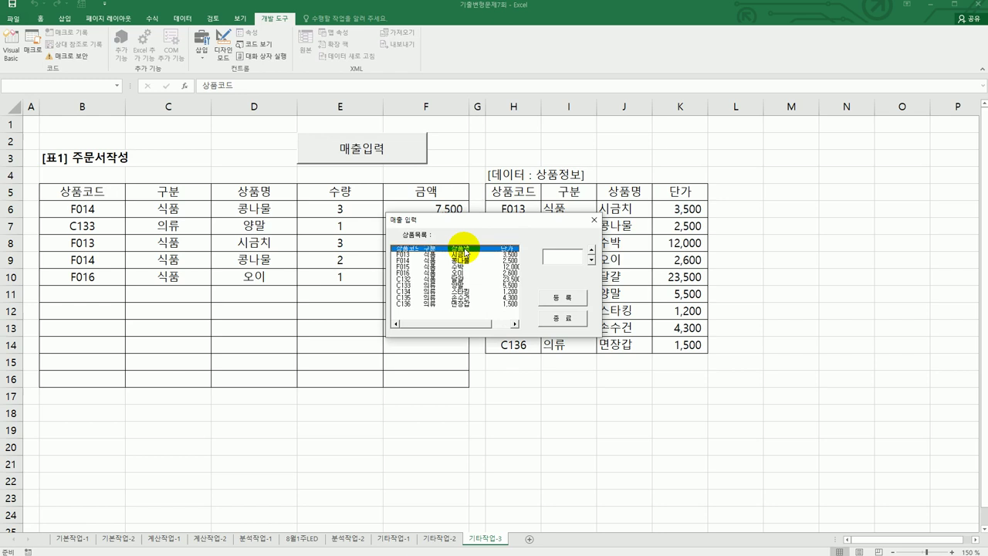
left_click(594, 220)
Compare the header cells H5:K5 with the form's RowSource and Column code, and close the code editor
left_click_drag(512, 192, 669, 196)
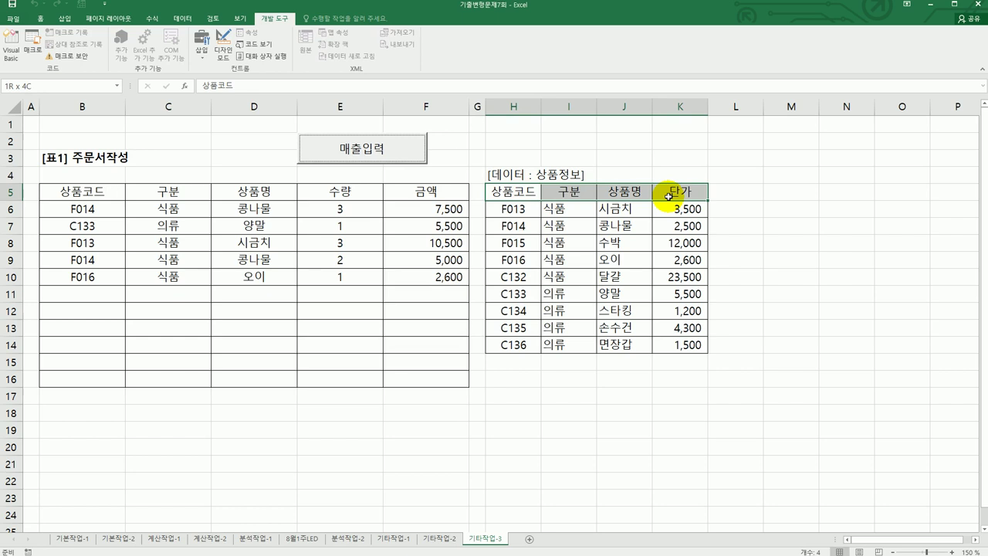
left_click(11, 50)
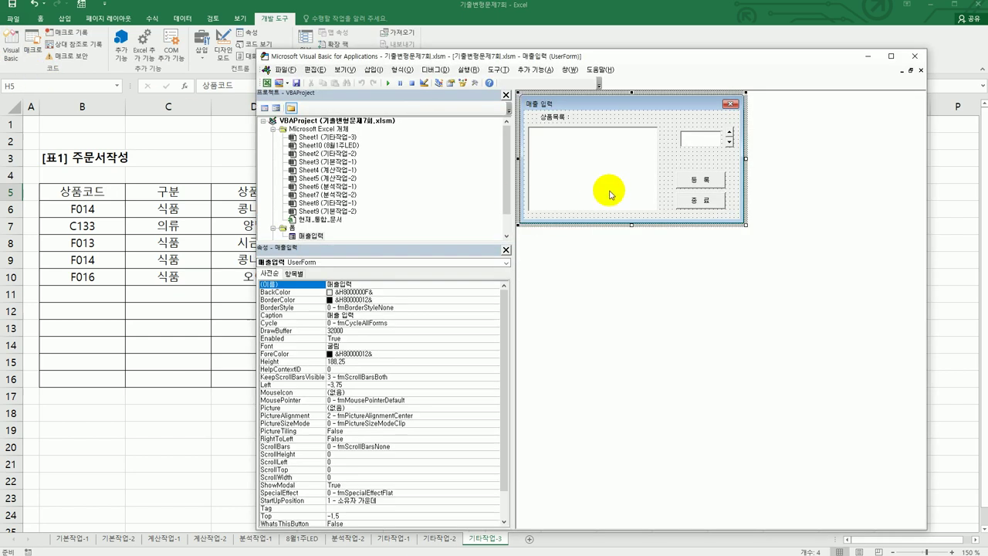
left_click(264, 108)
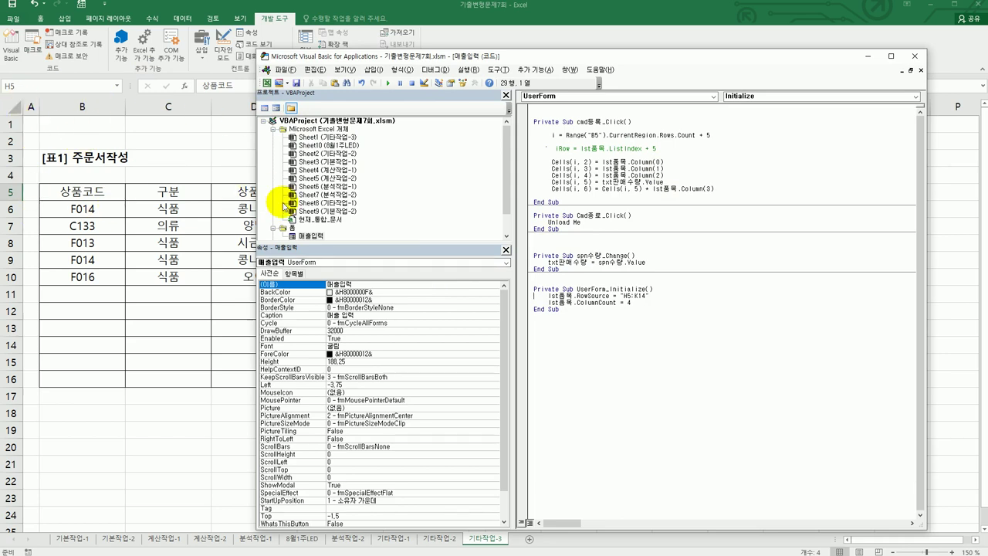
left_click(916, 55)
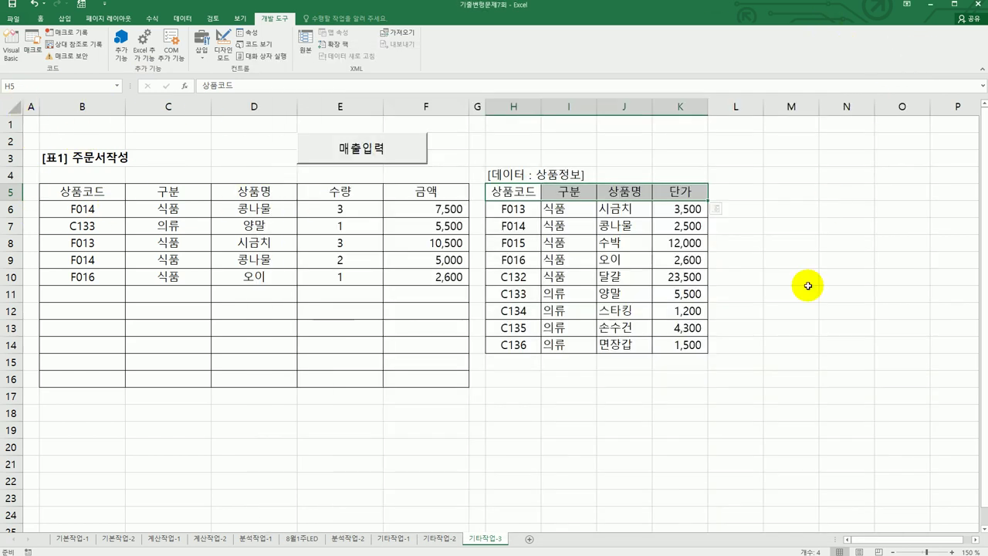
left_click(767, 447)
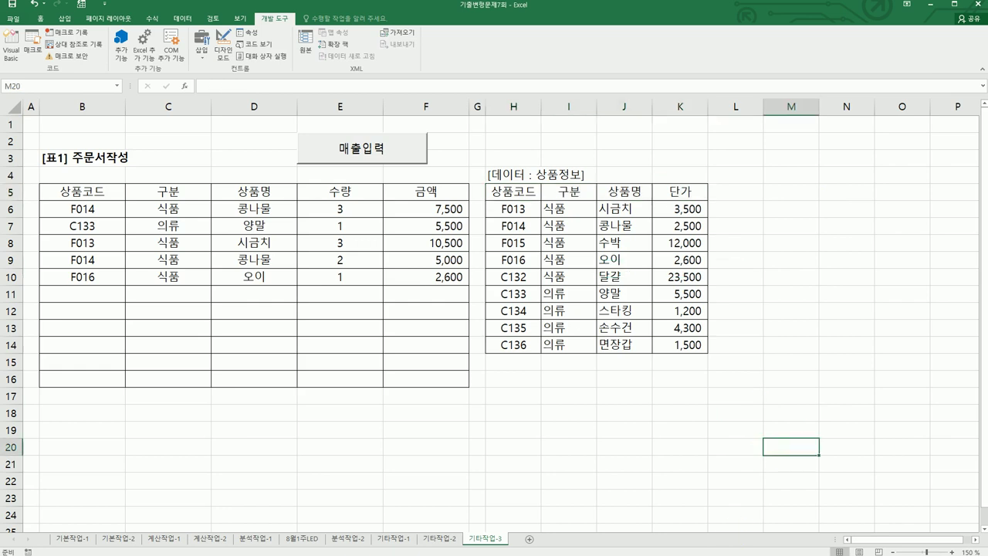